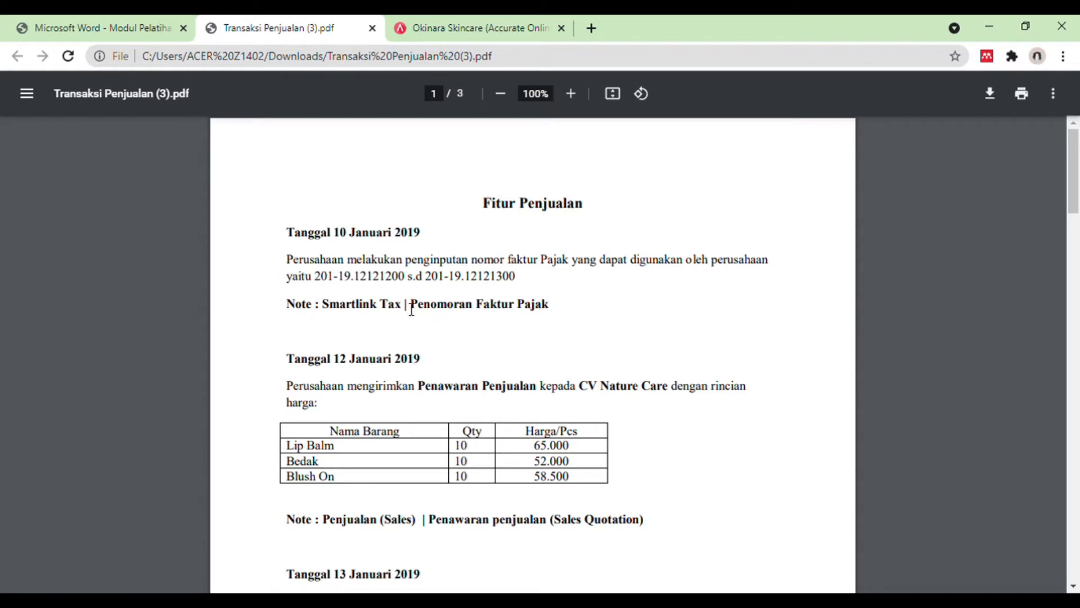
Step: In Accurate Online, open tax invoice numbering (Penomoran Faktur Pajak) and set the starting number to 201-19.12121200
click(508, 21)
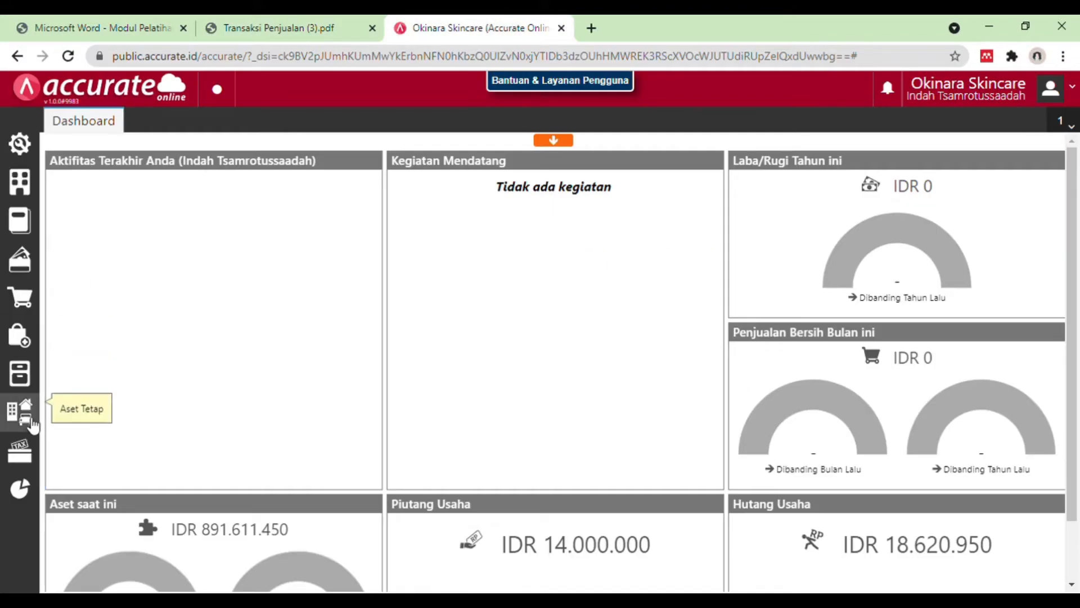
click(25, 450)
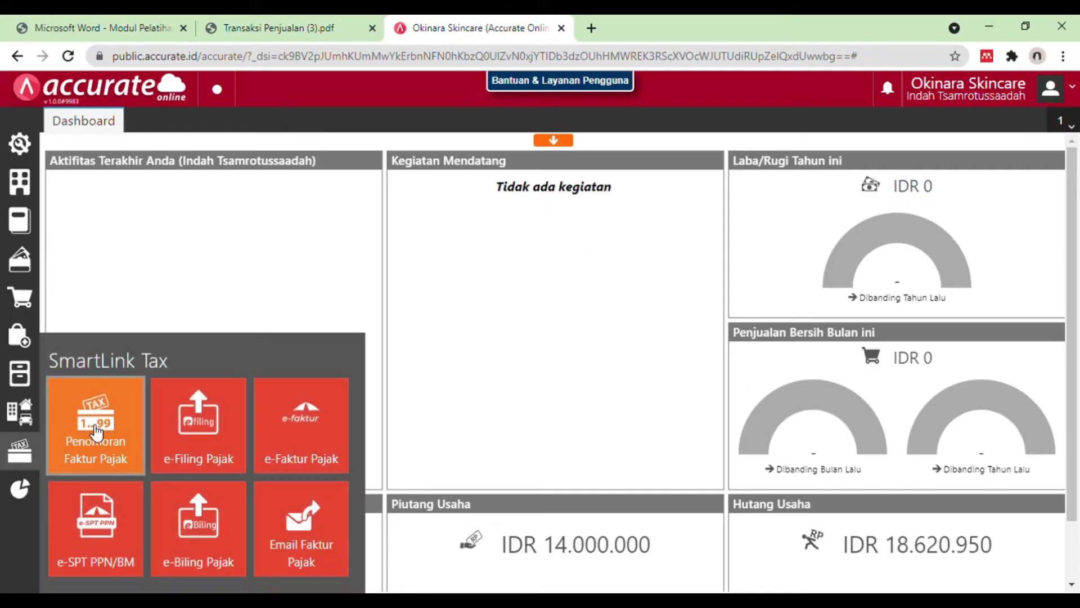
click(96, 433)
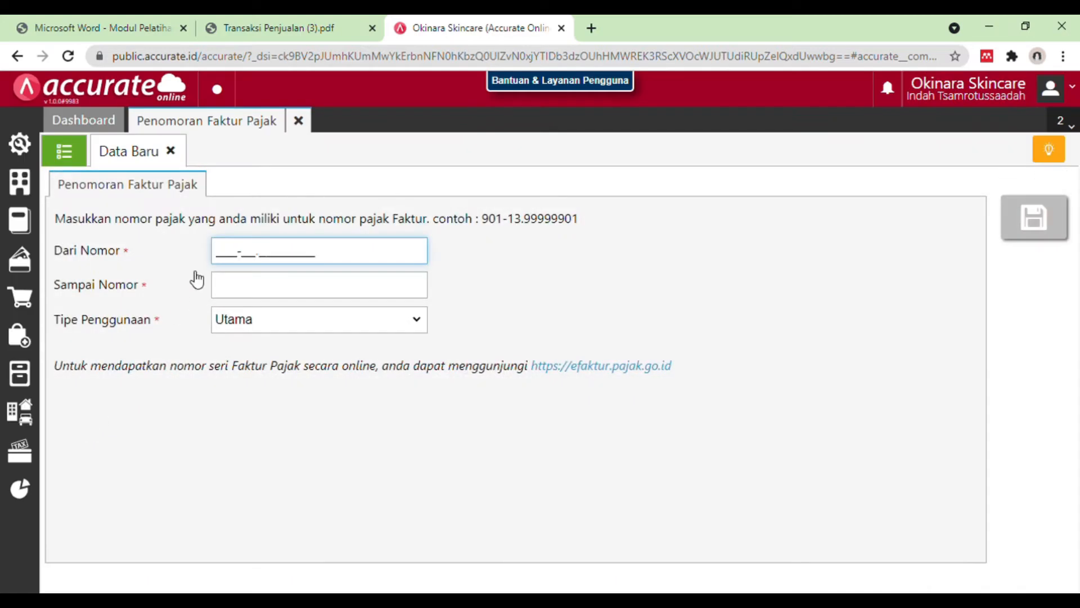
text(201-1)
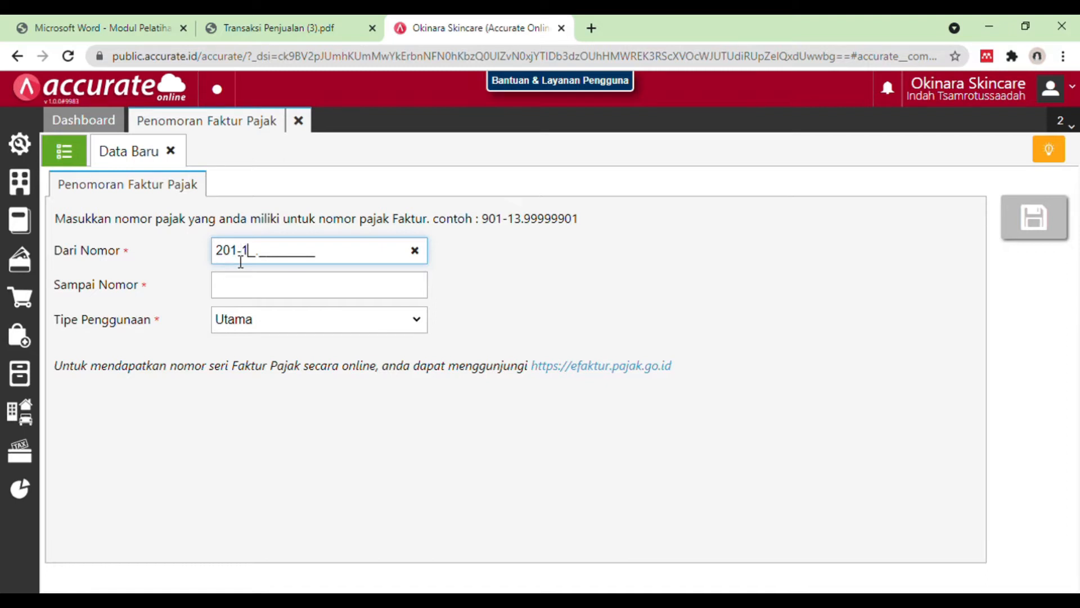
text(9.12121200)
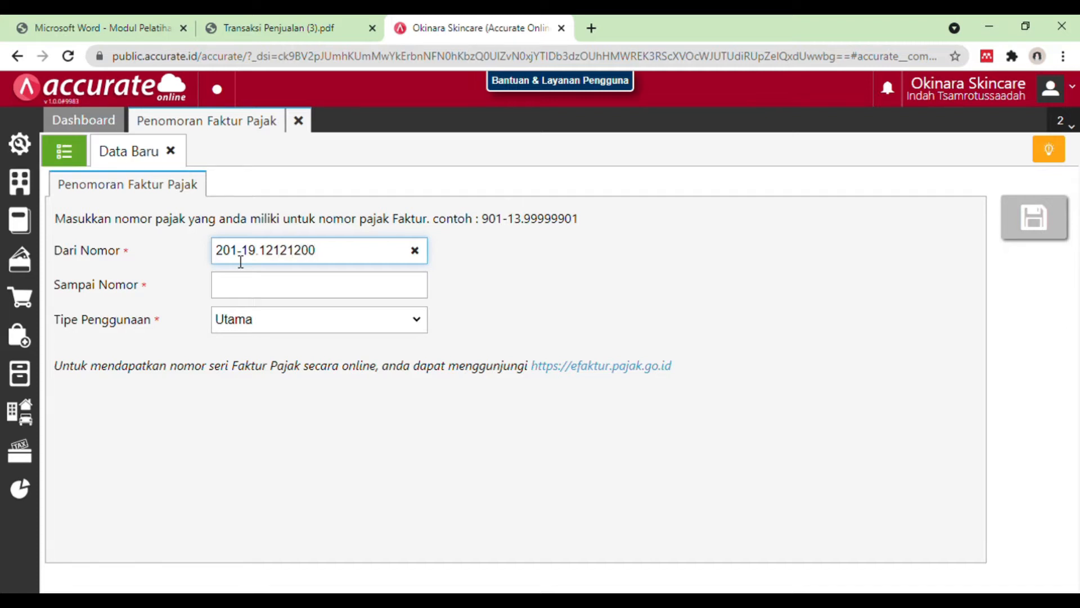
Step: Set the ending tax invoice number to 201-19.12121300 with usage type Utama and save the numbering record
click(241, 290)
text(201-19.12121300)
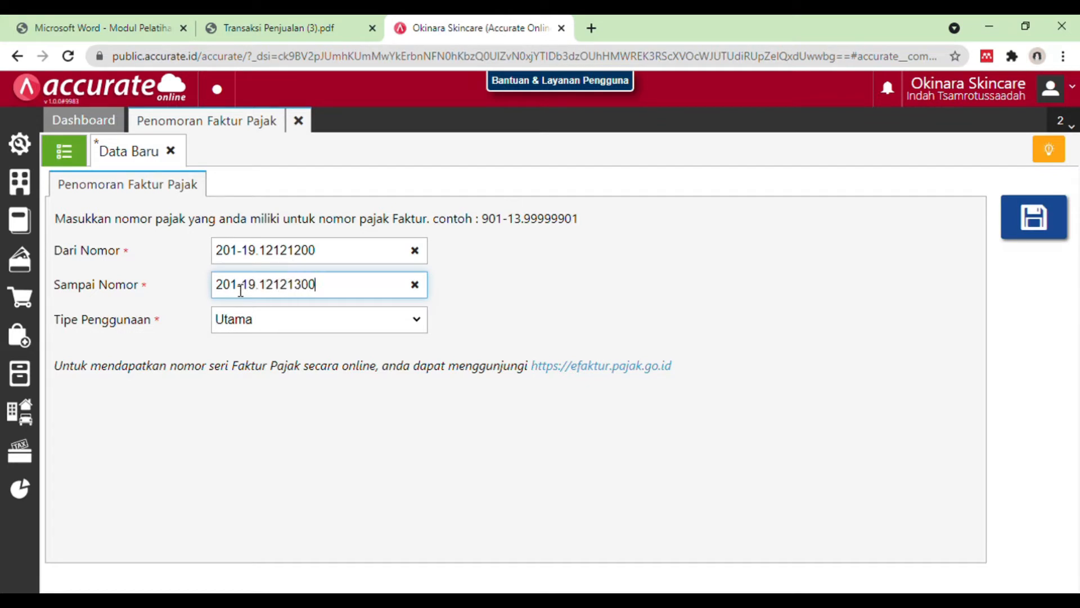
click(301, 324)
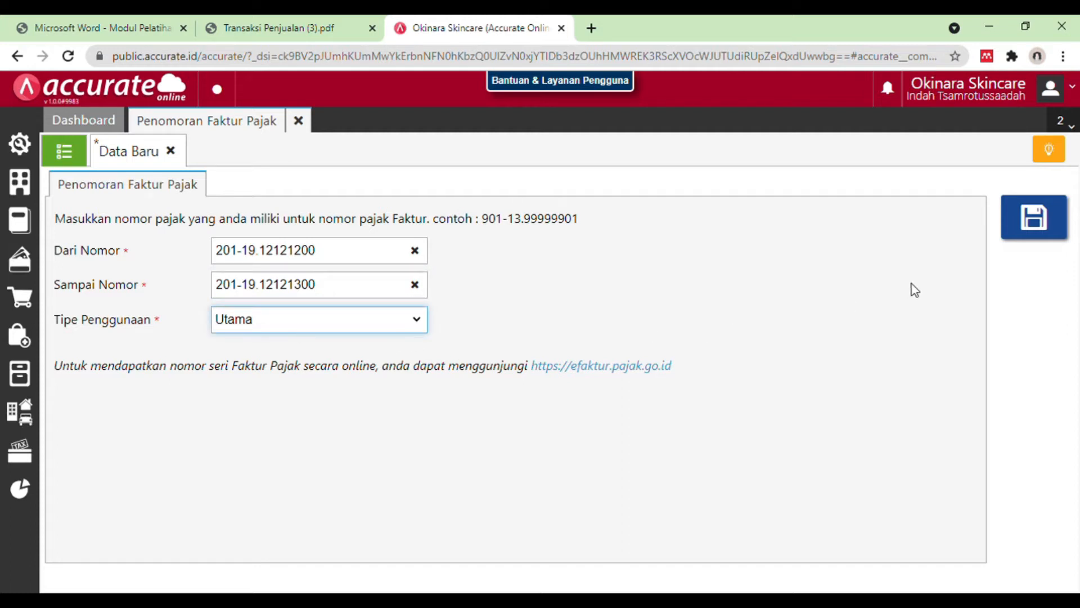
click(1045, 232)
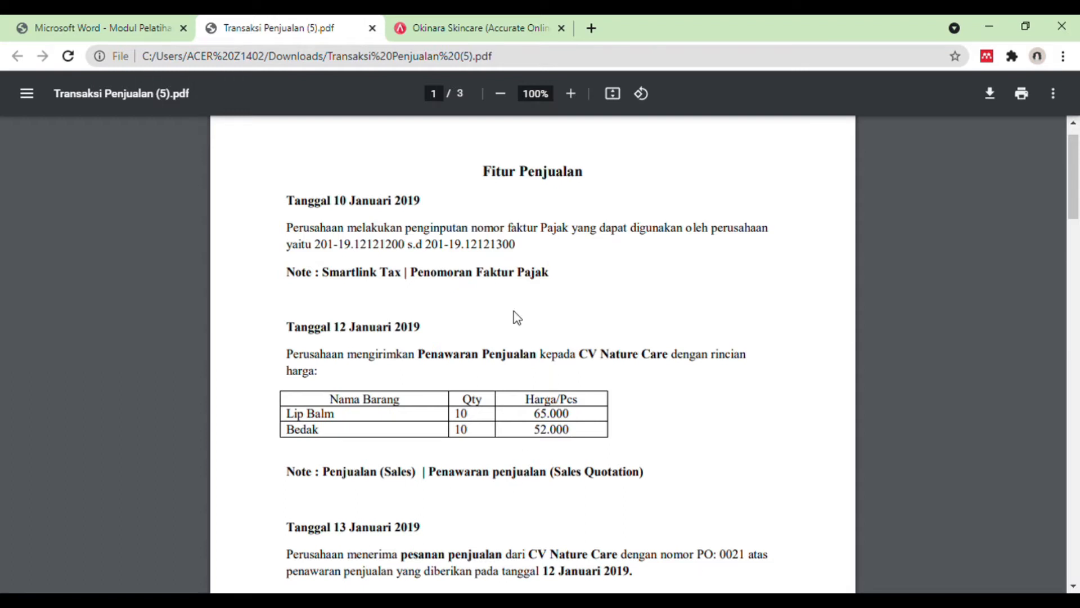
Step: In Accurate Online, create a new sales quotation (Penawaran Penjualan) for customer CV Nature Care
click(483, 24)
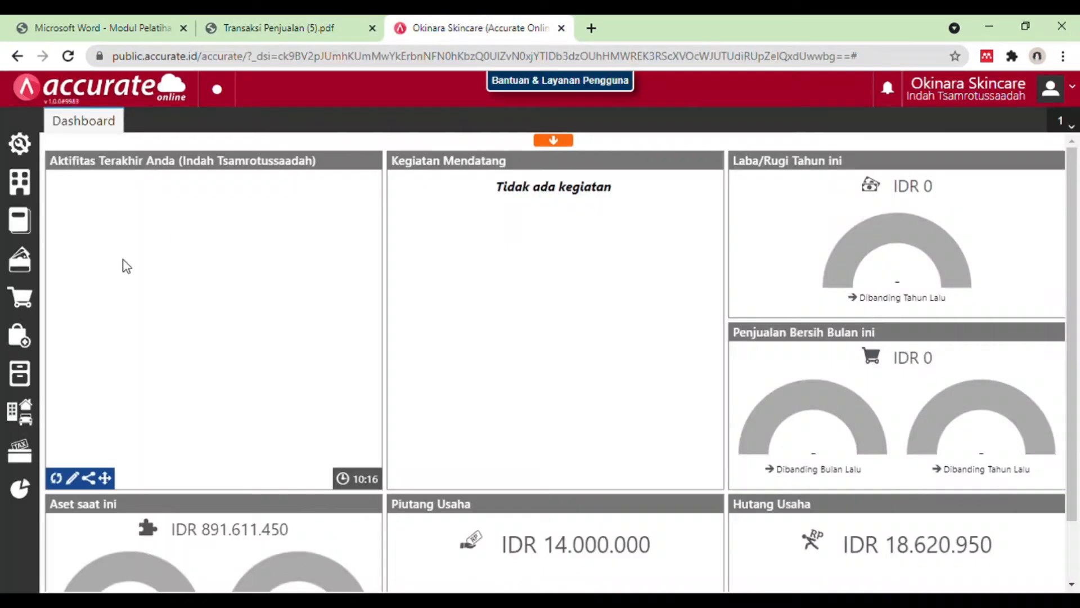
click(21, 296)
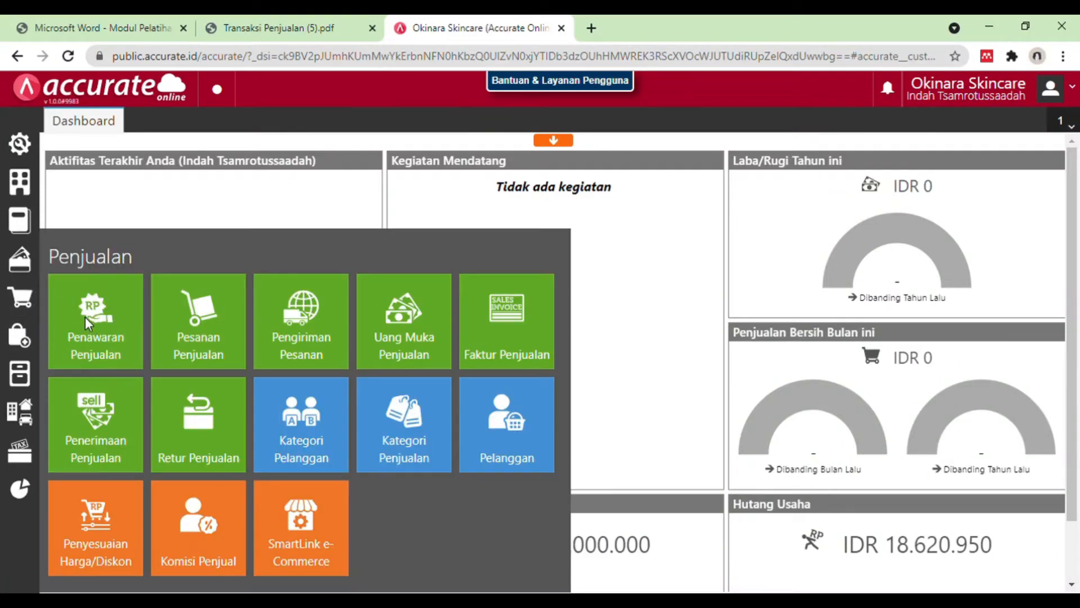
click(86, 320)
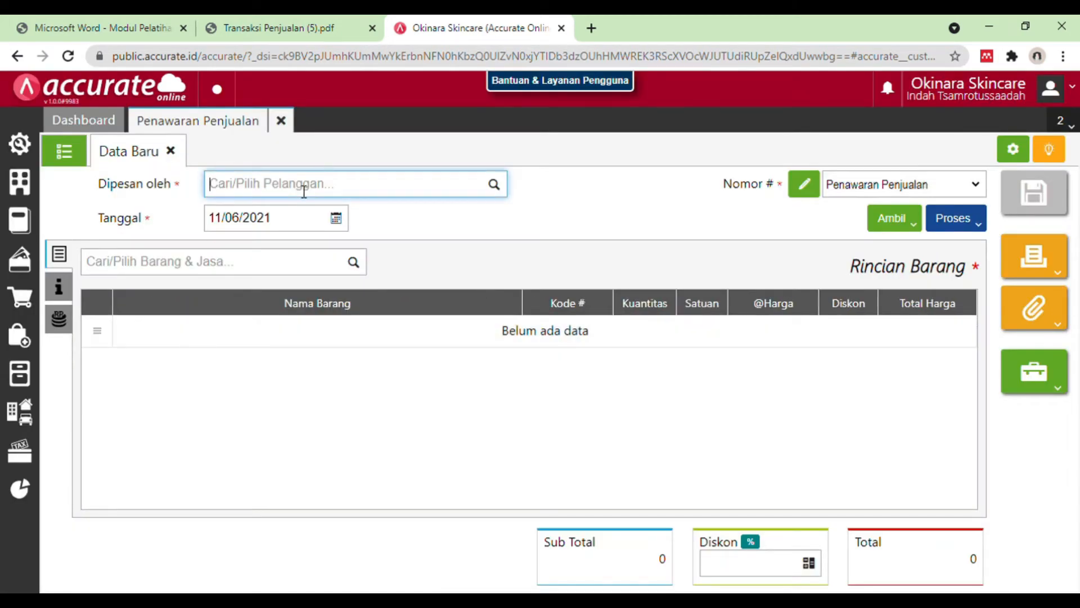
text(cv na)
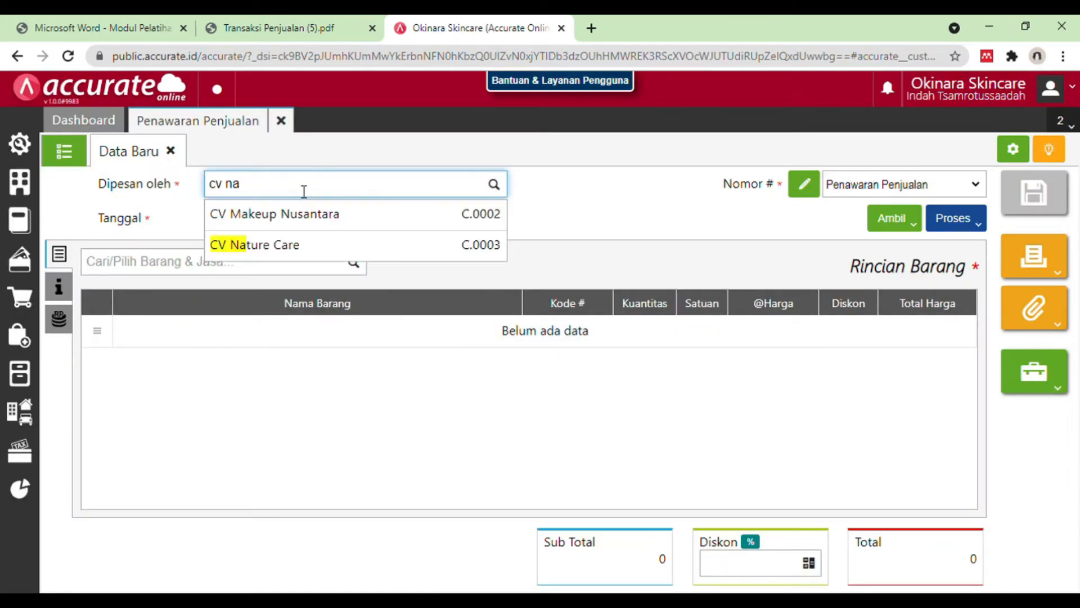
click(295, 222)
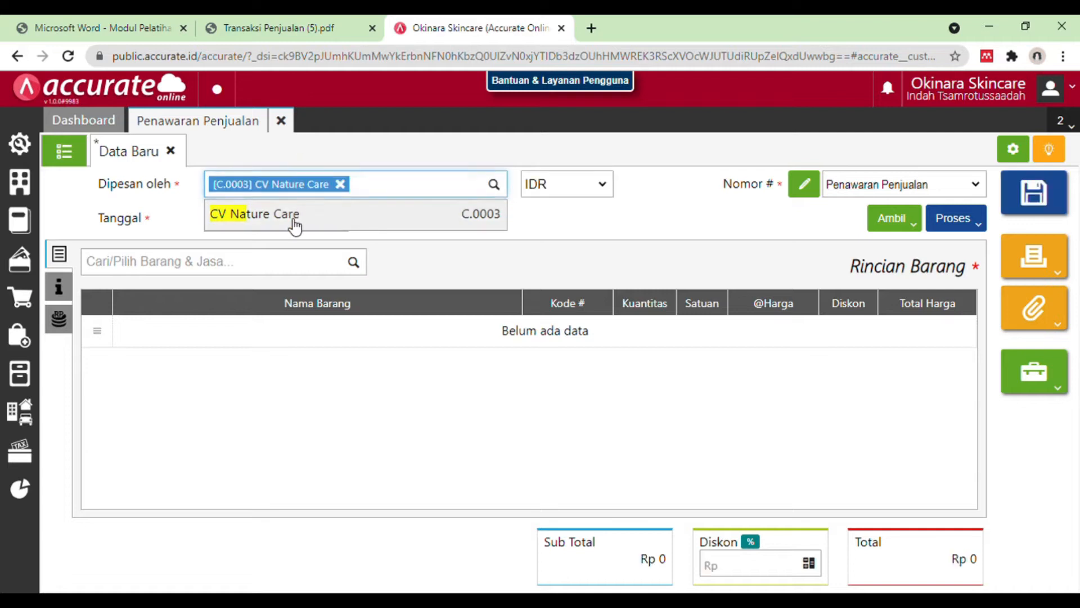
Step: Set the sales quotation's date to 12/01/2019
click(296, 225)
text(12/01/2019)
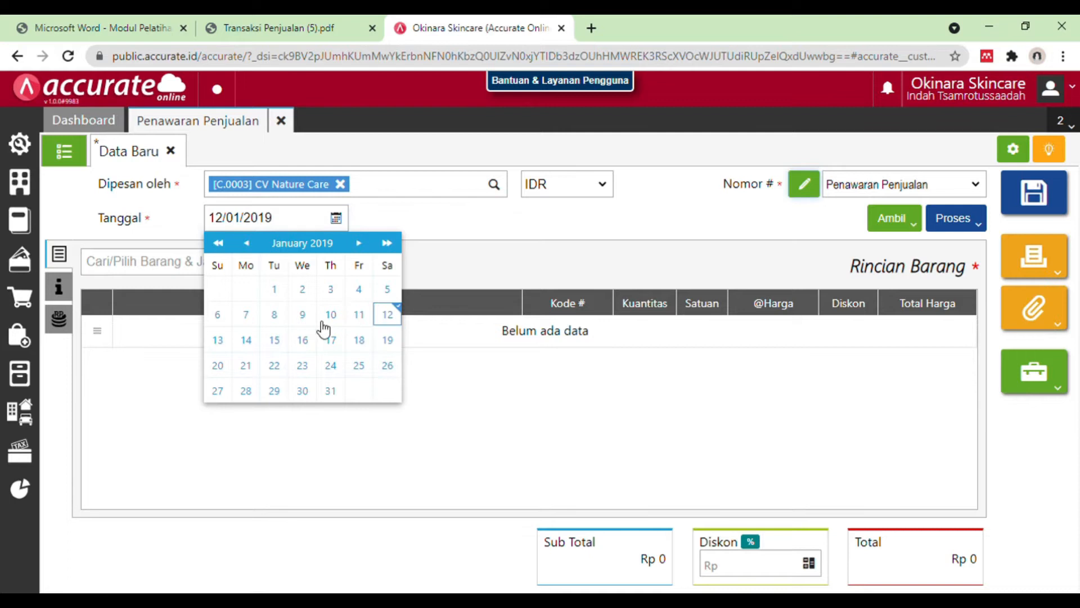
click(390, 316)
Step: Consult the item table in the Transaksi Penjualan PDF and add Lip Balm to the quotation with a quantity of 10 PCS
click(299, 268)
click(282, 25)
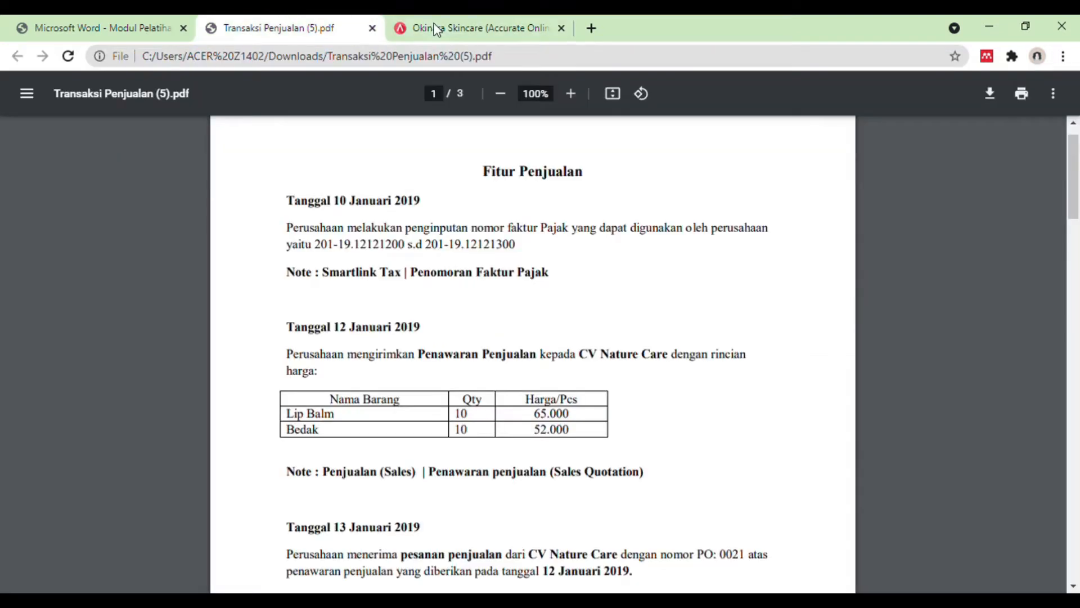
click(438, 26)
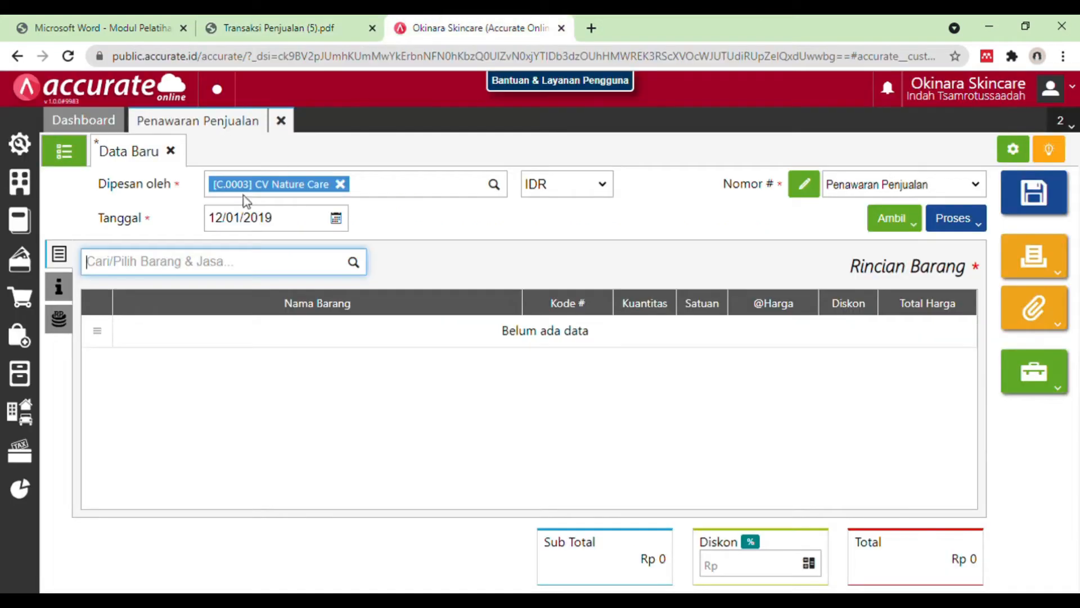
text(lip)
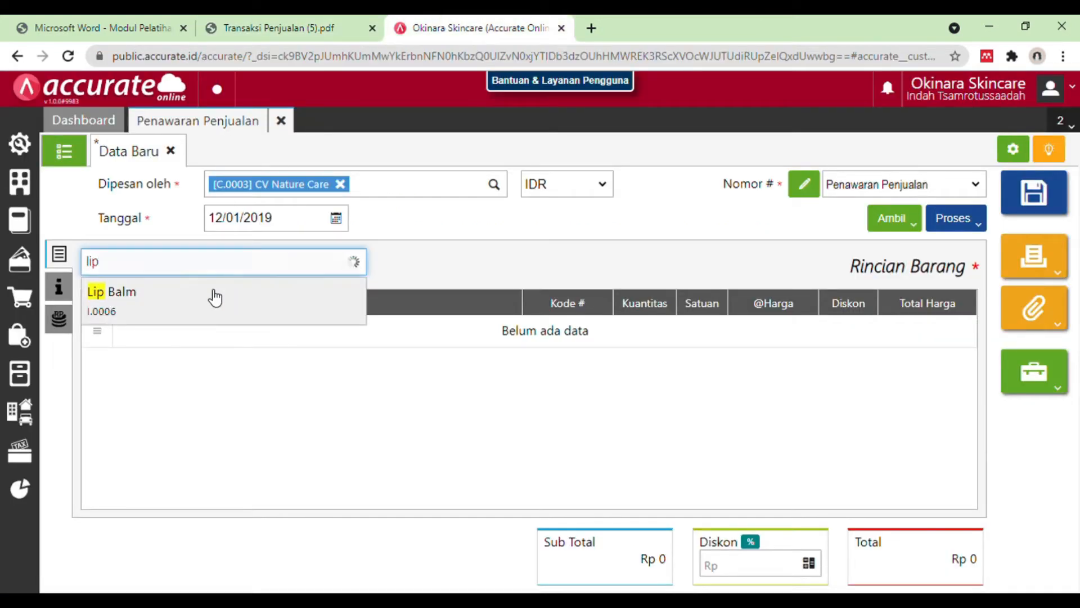
click(341, 302)
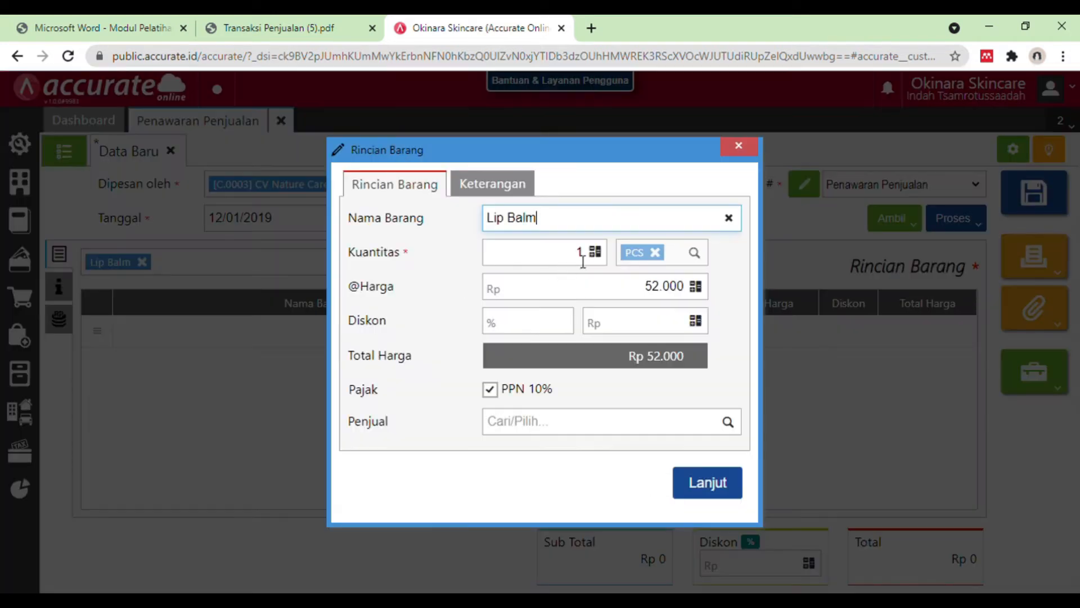
click(587, 258)
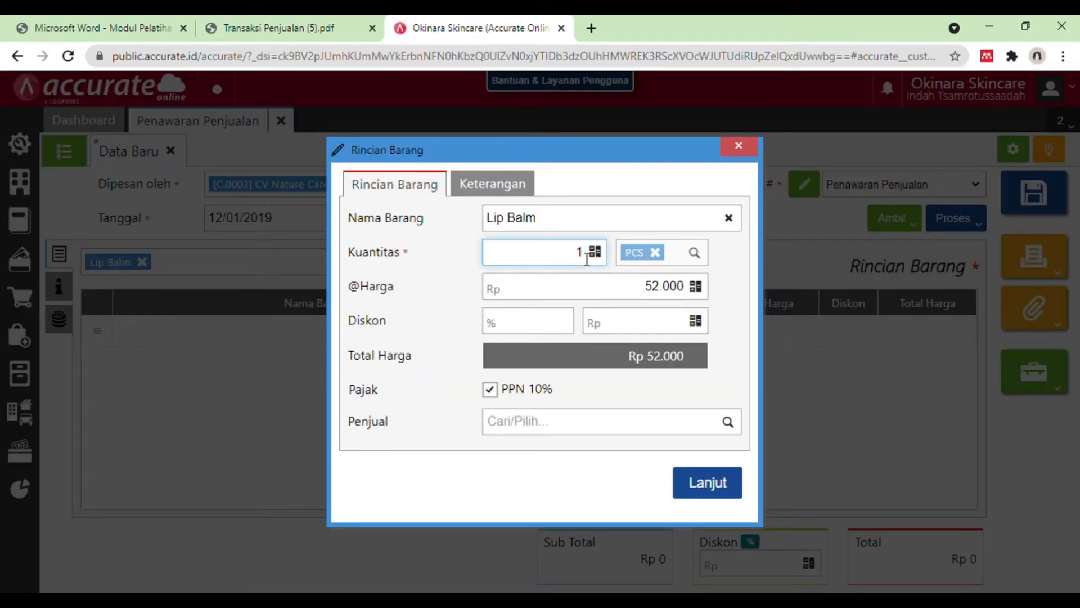
text(0)
click(707, 482)
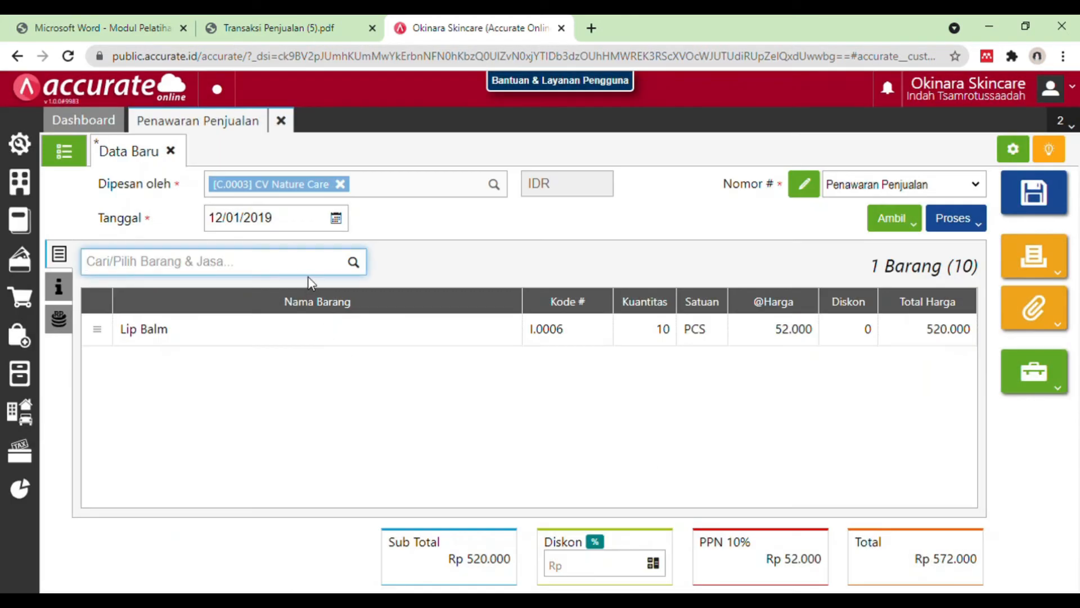
Step: Add Bedak to the sales quotation with a quantity of 10 PCS
text(beda)
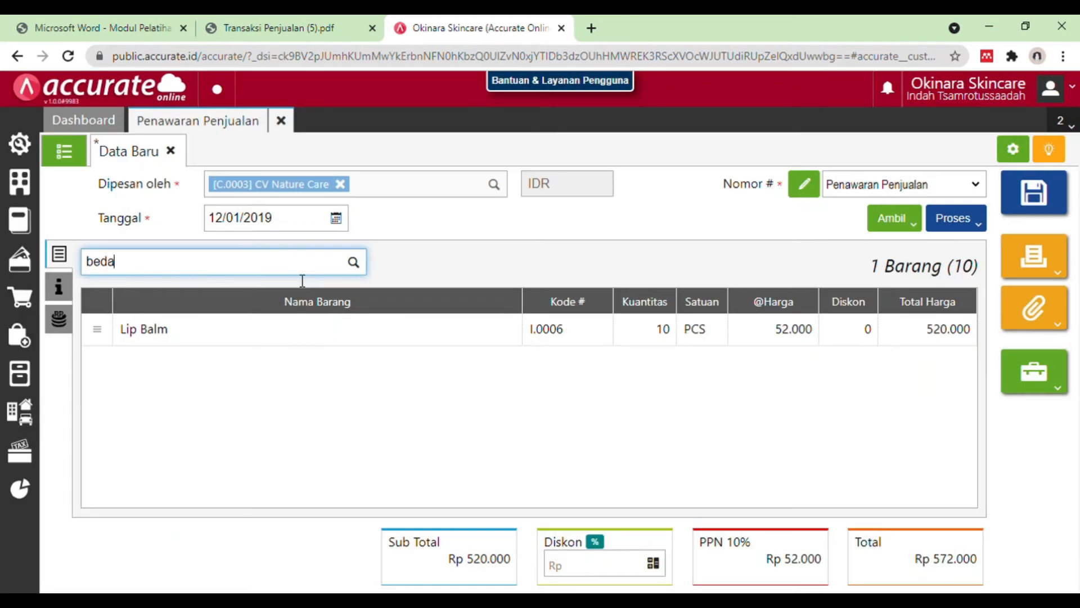
text(k)
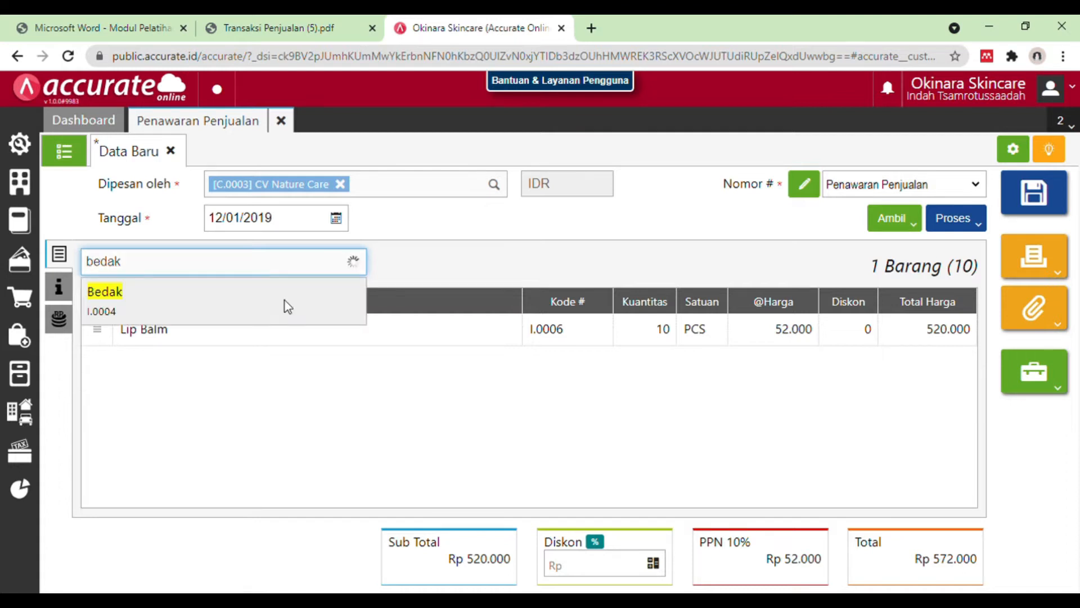
click(284, 299)
click(588, 259)
click(710, 490)
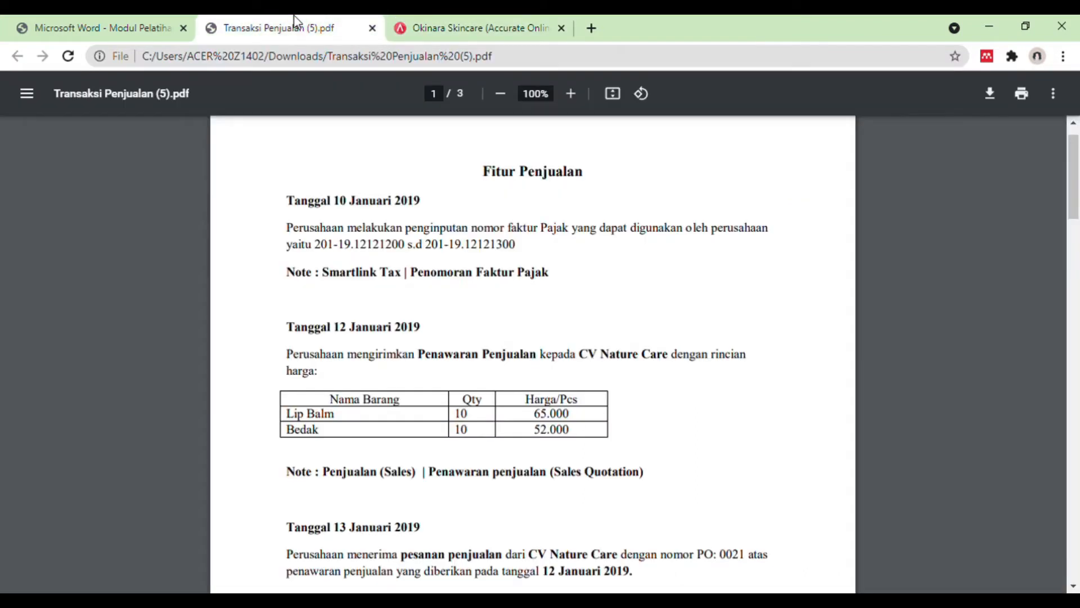
Step: Check the quoted items against the Transaksi Penjualan PDF, and save and close the sales quotation
click(289, 25)
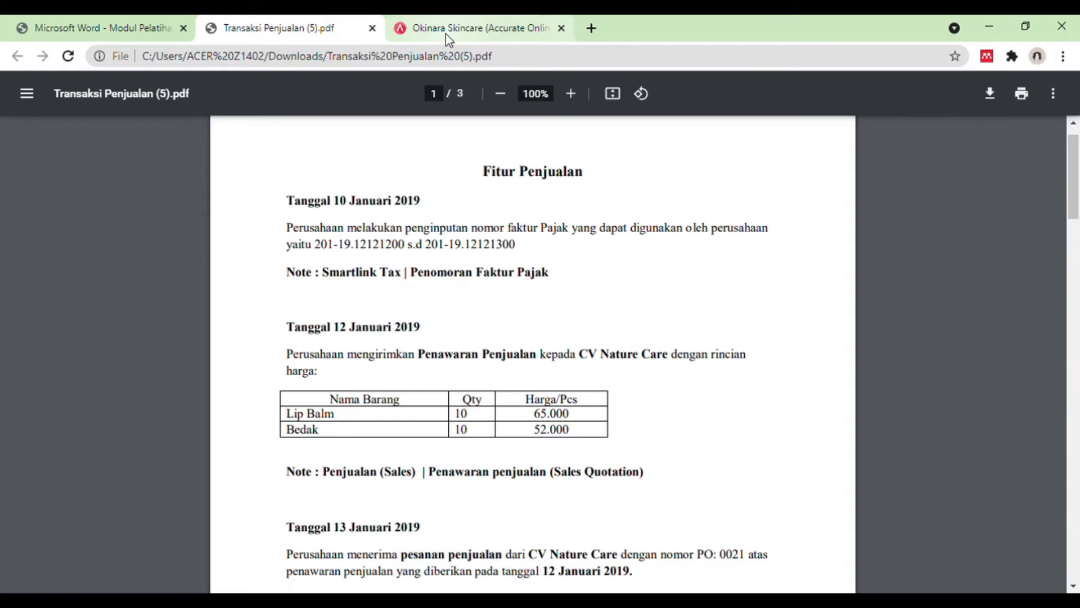
click(460, 29)
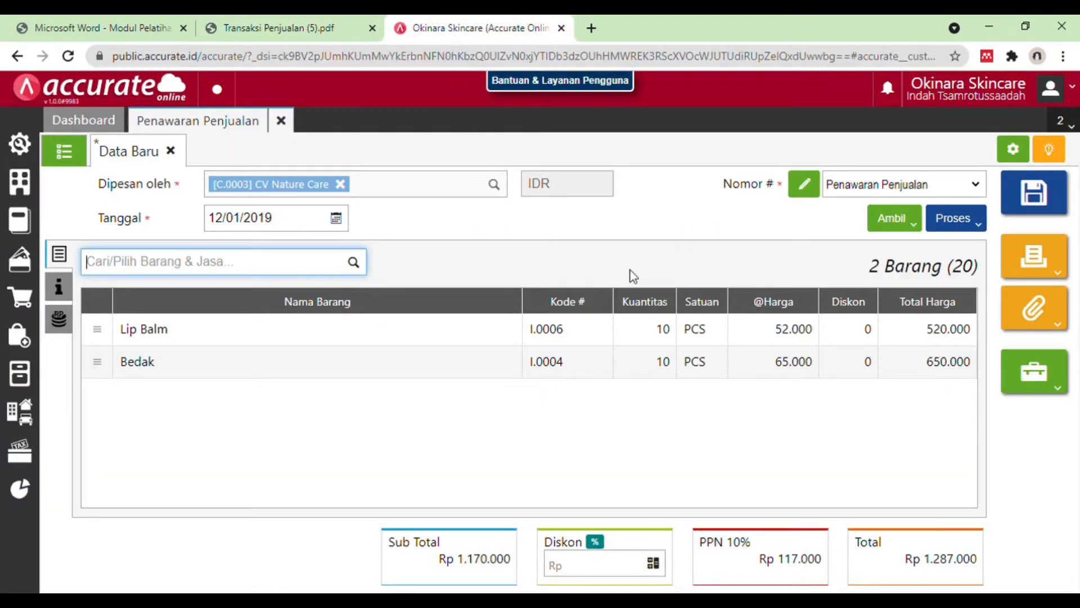
click(1060, 195)
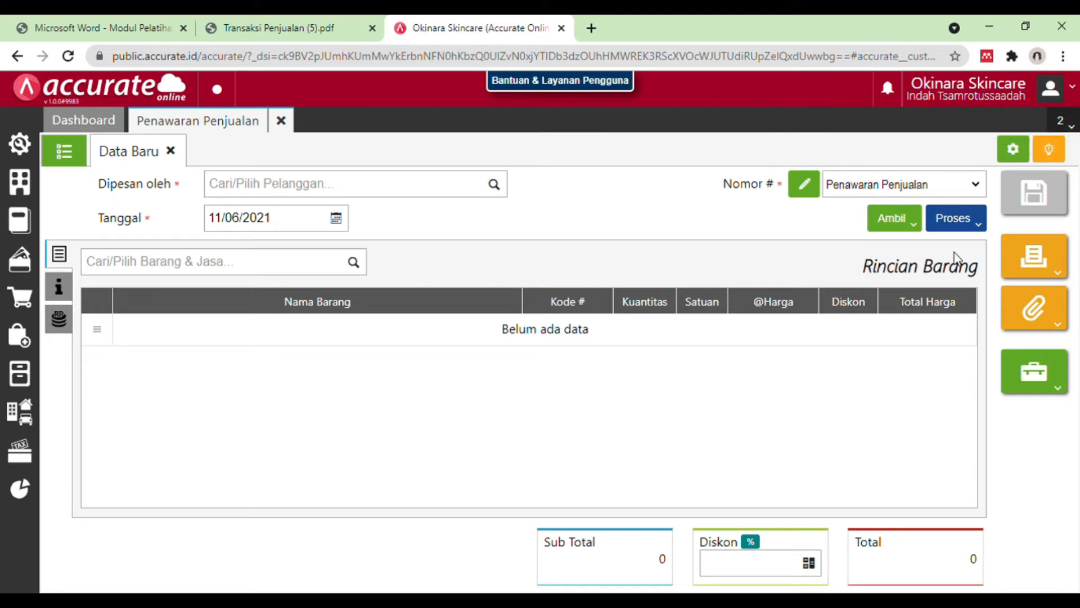
click(292, 120)
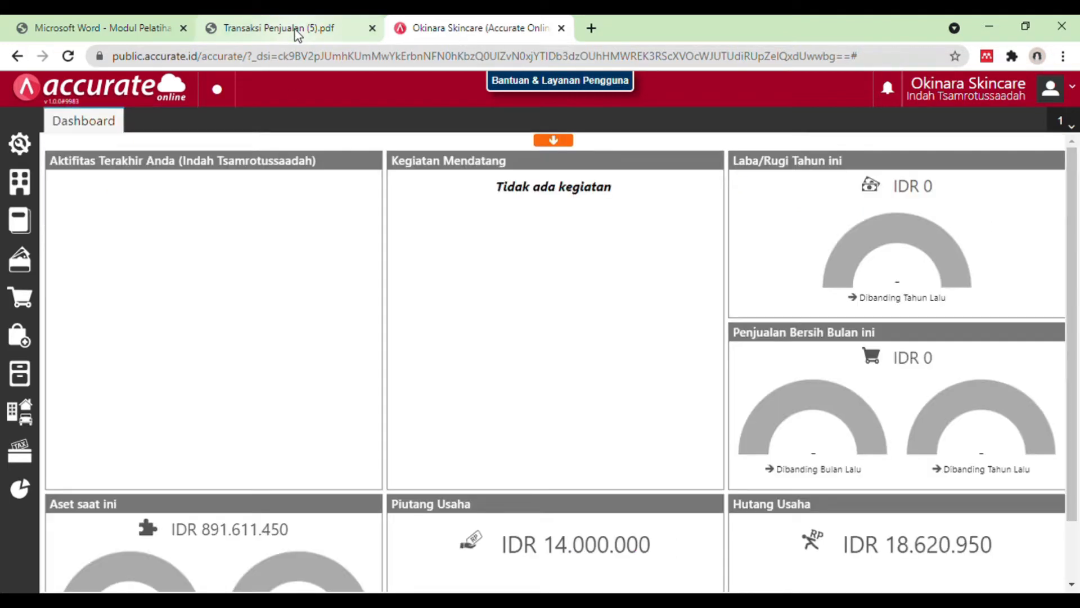
Step: Read the 13 January 2019 transaction in the Transaksi Penjualan PDF and start a new sales order (Pesanan Penjualan) in Accurate Online
click(295, 30)
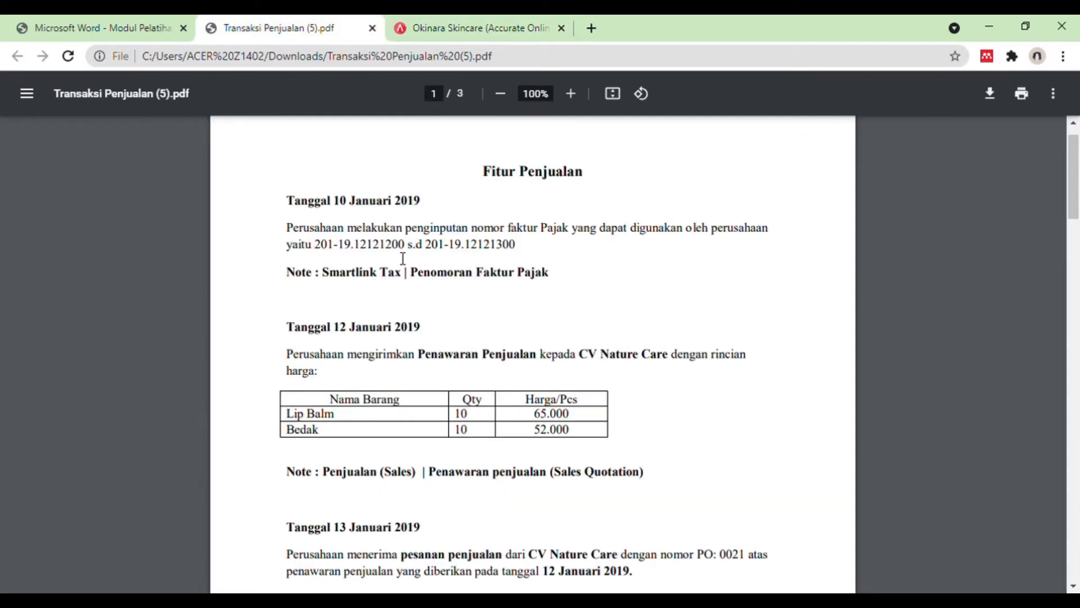
scroll(403, 258, down, 3)
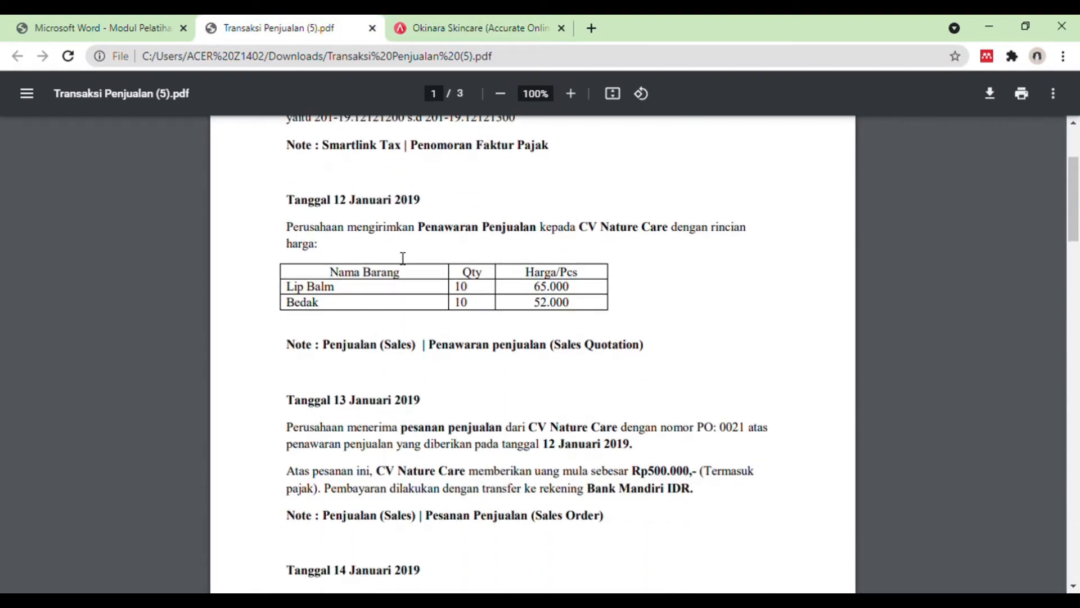
scroll(403, 258, down, 1)
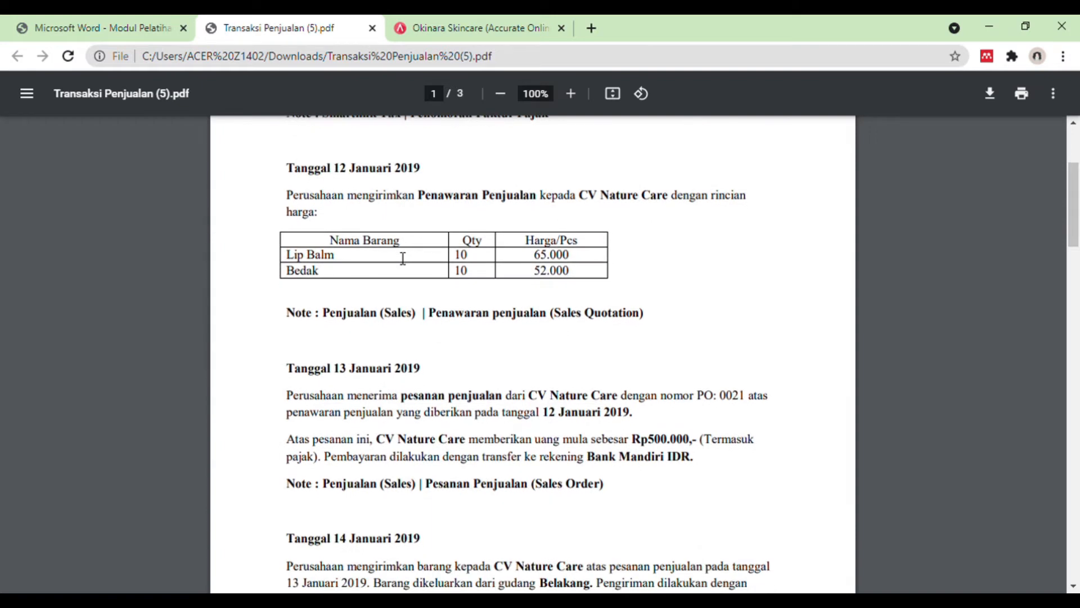
scroll(403, 258, down, 3)
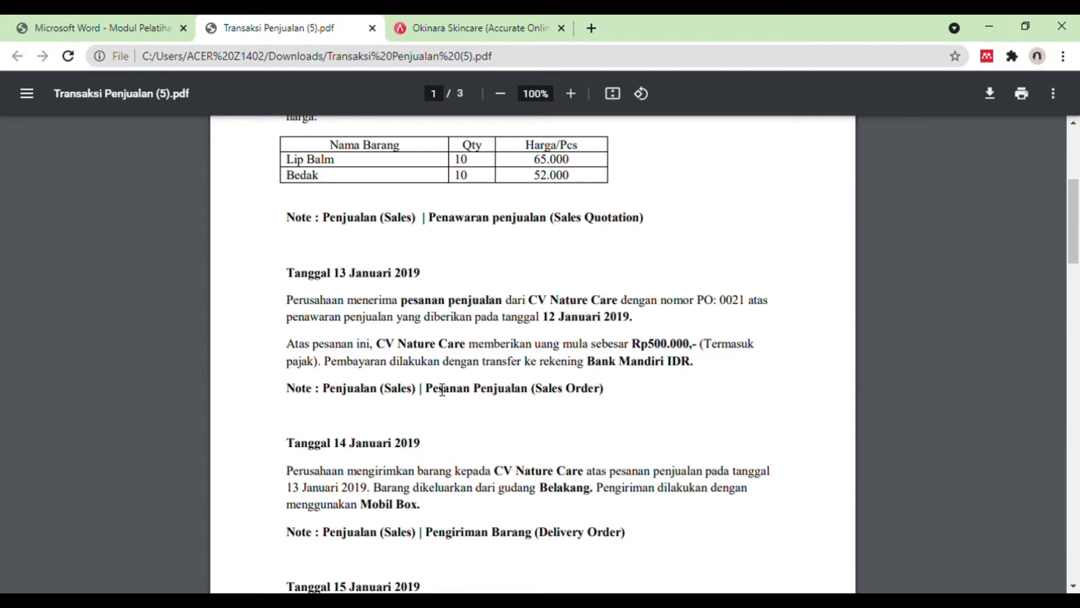
click(432, 17)
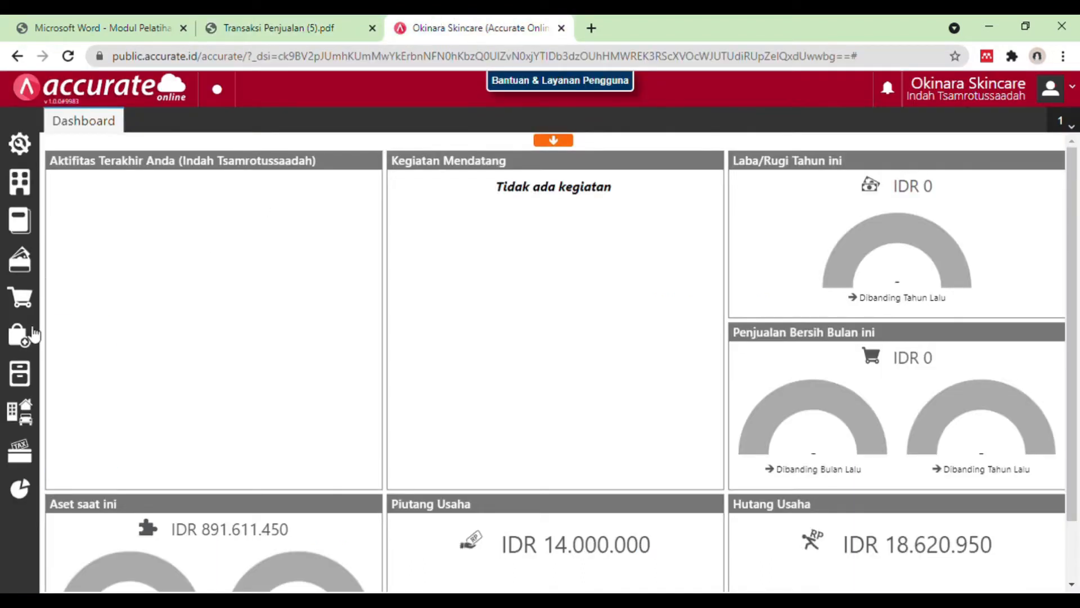
mouse_move(35, 301)
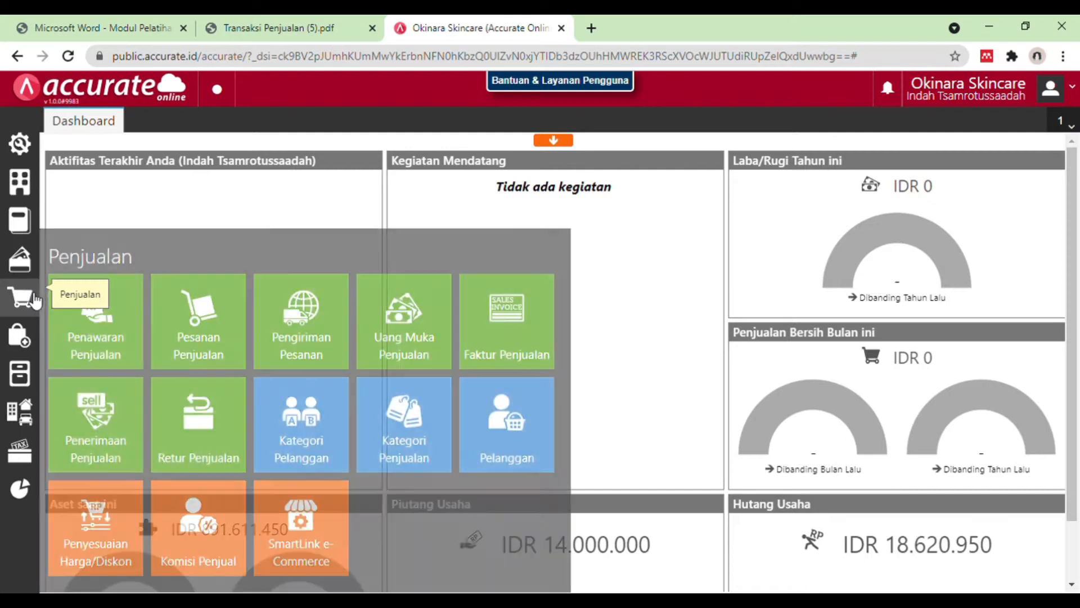
click(200, 336)
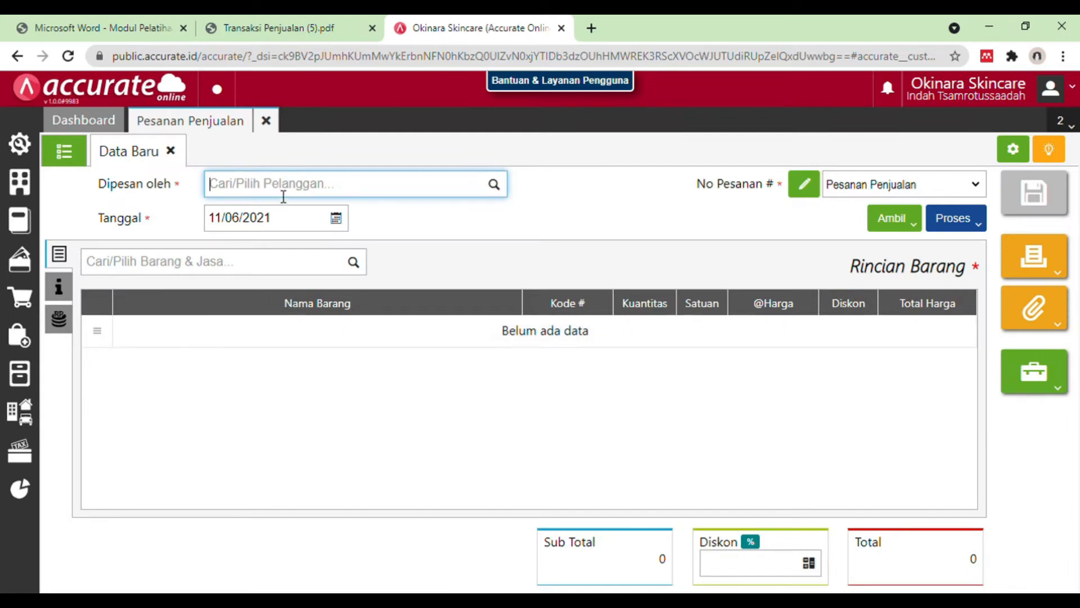
Step: Set CV Nature Care as the ordering customer of the new sales order
text(cv nature)
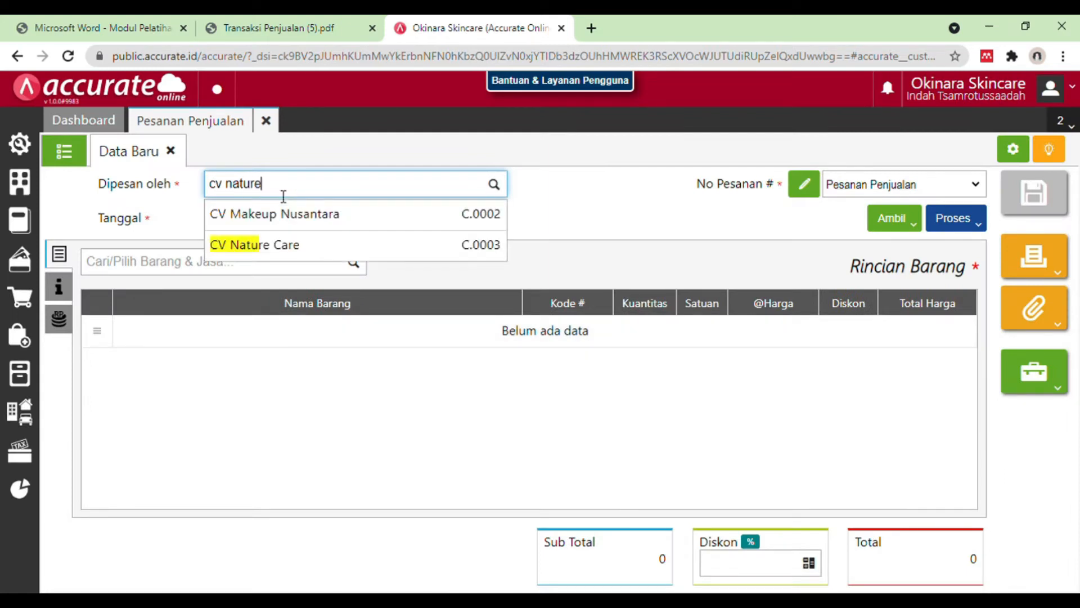
click(282, 242)
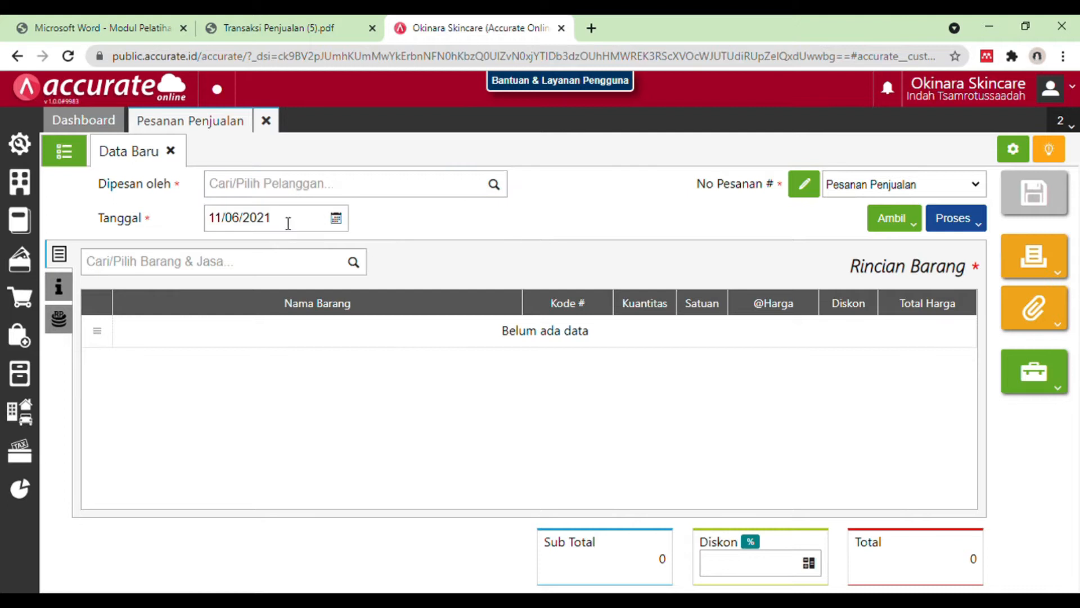
click(291, 194)
text(cv )
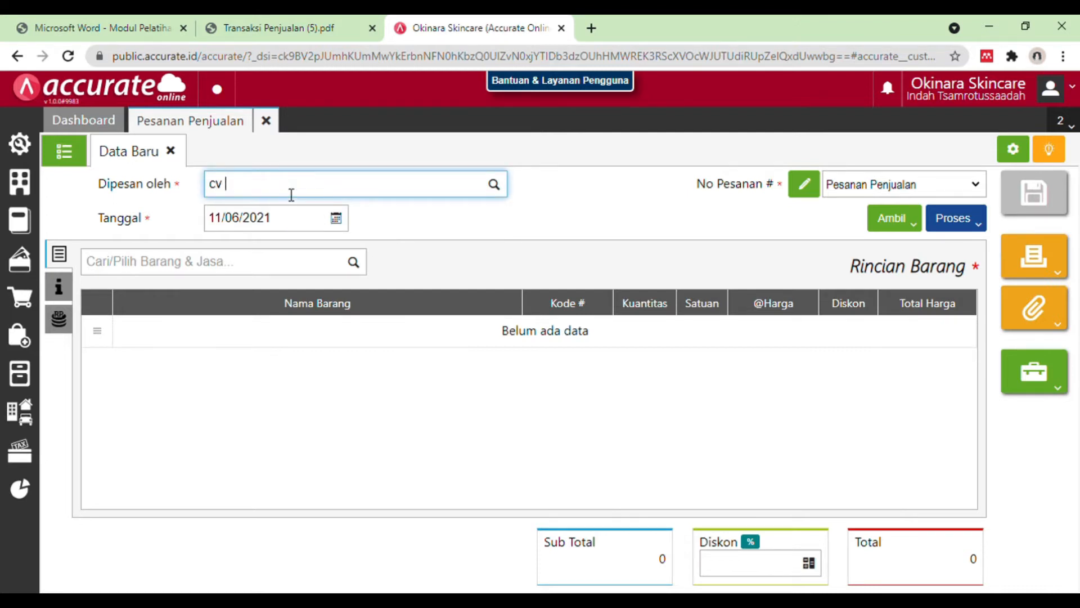
text(nature)
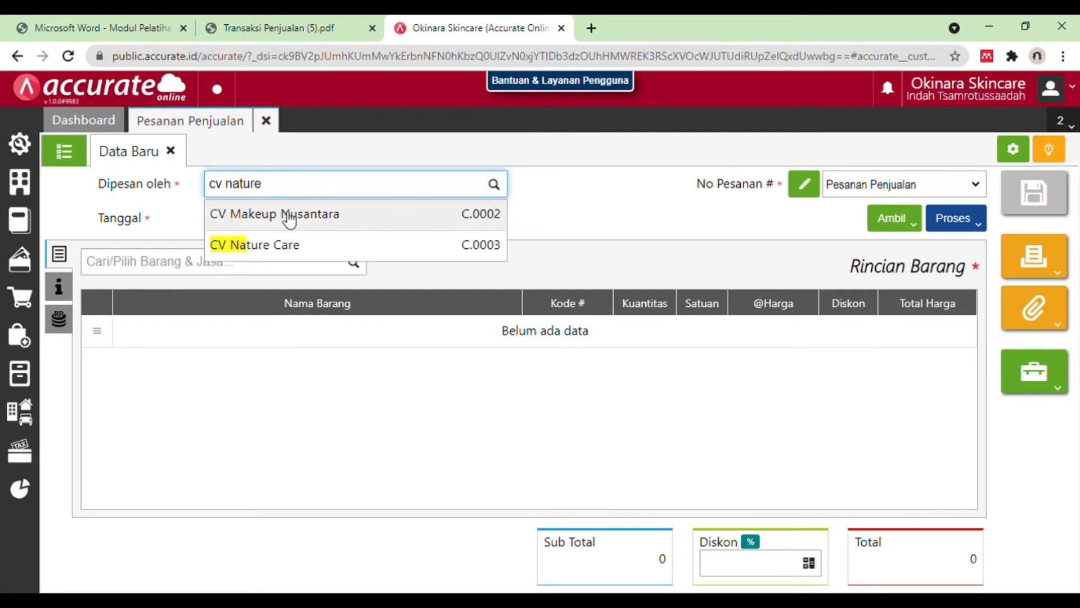
click(277, 244)
click(306, 195)
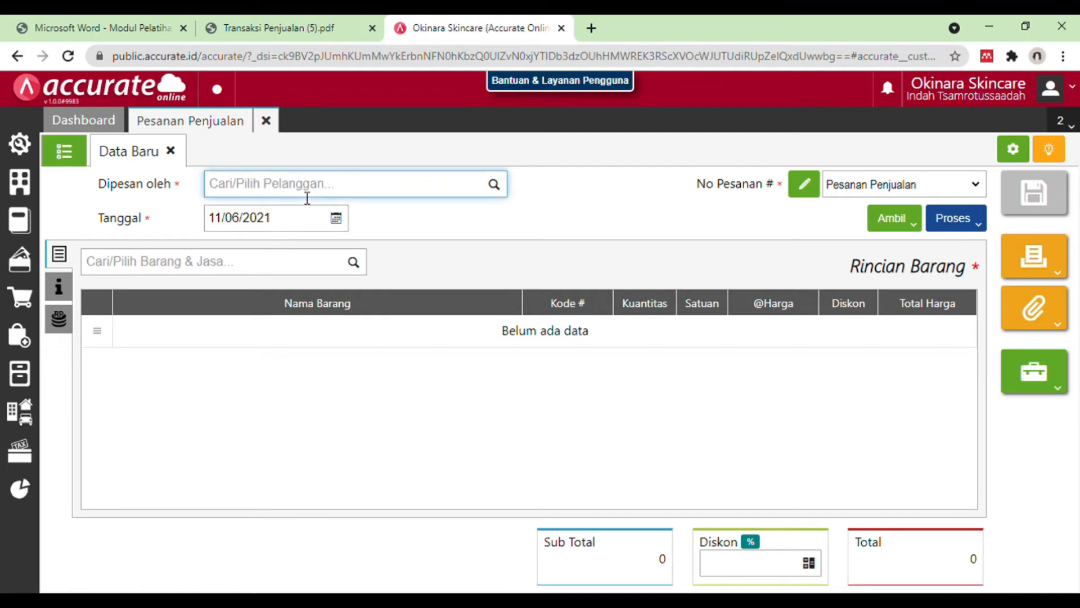
text(cv natur)
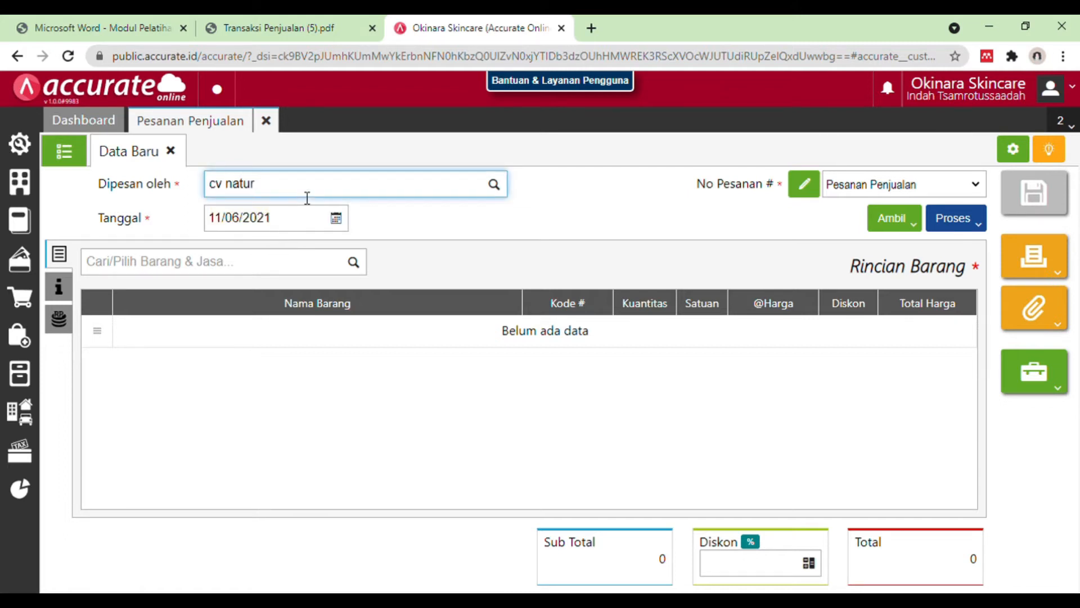
click(303, 216)
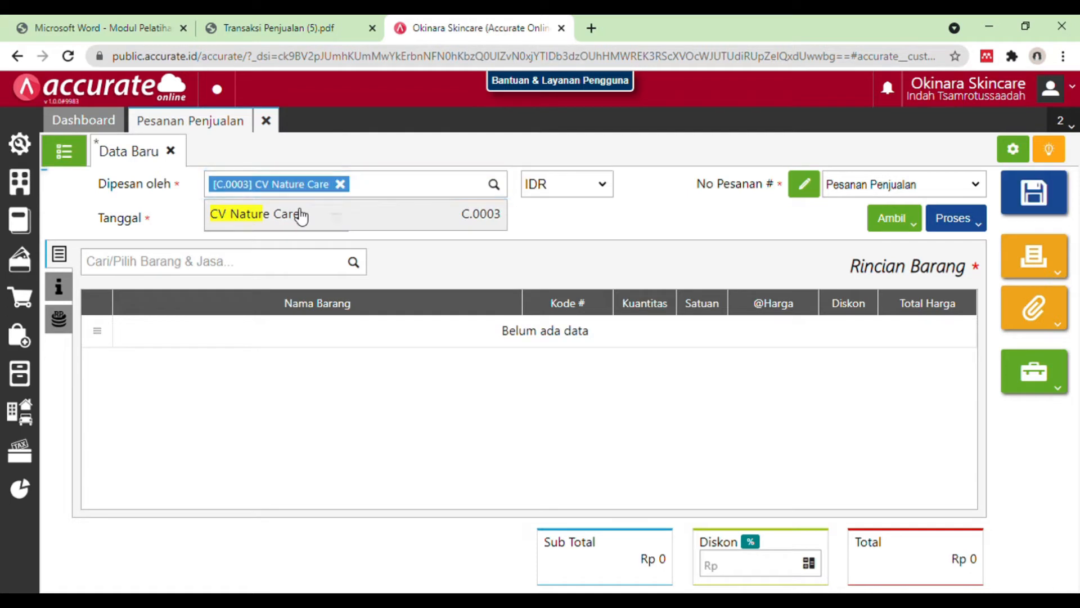
Step: Set the sales order's date to 13/01/2019
click(303, 217)
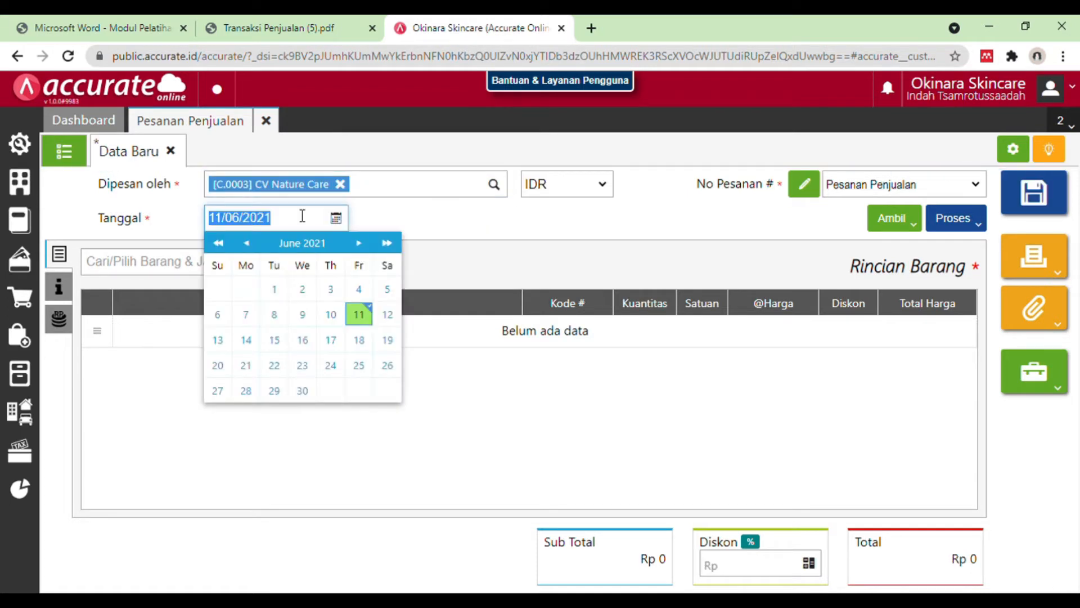
text(13/01/2019)
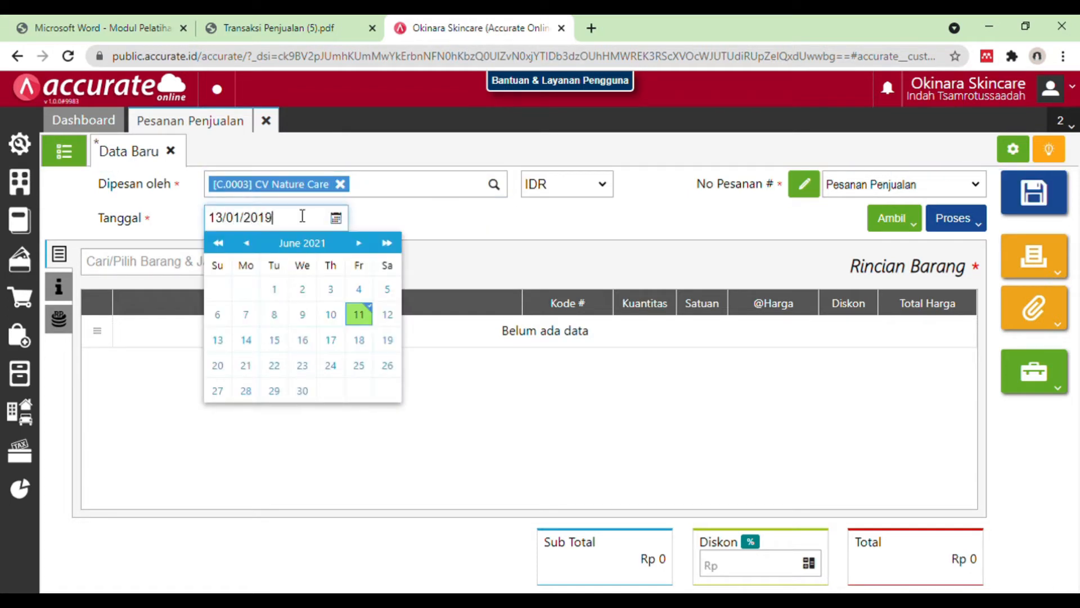
click(228, 341)
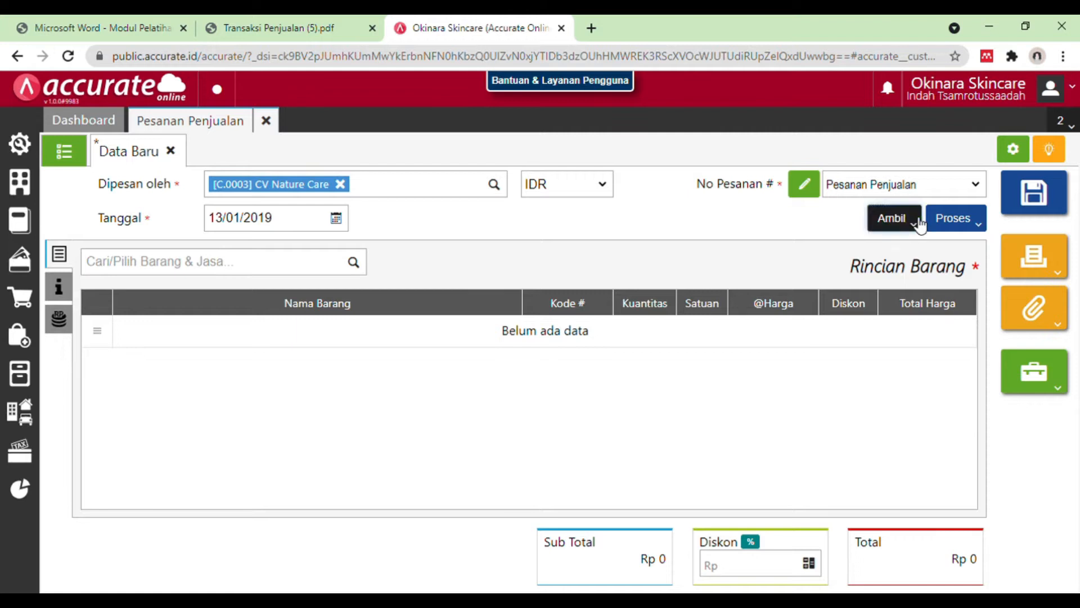
Step: Copy the Lip Balm and Bedak lines, 10 PCS each, from CV Nature Care's sales quotation into the sales order
click(892, 218)
click(877, 248)
click(581, 212)
click(534, 233)
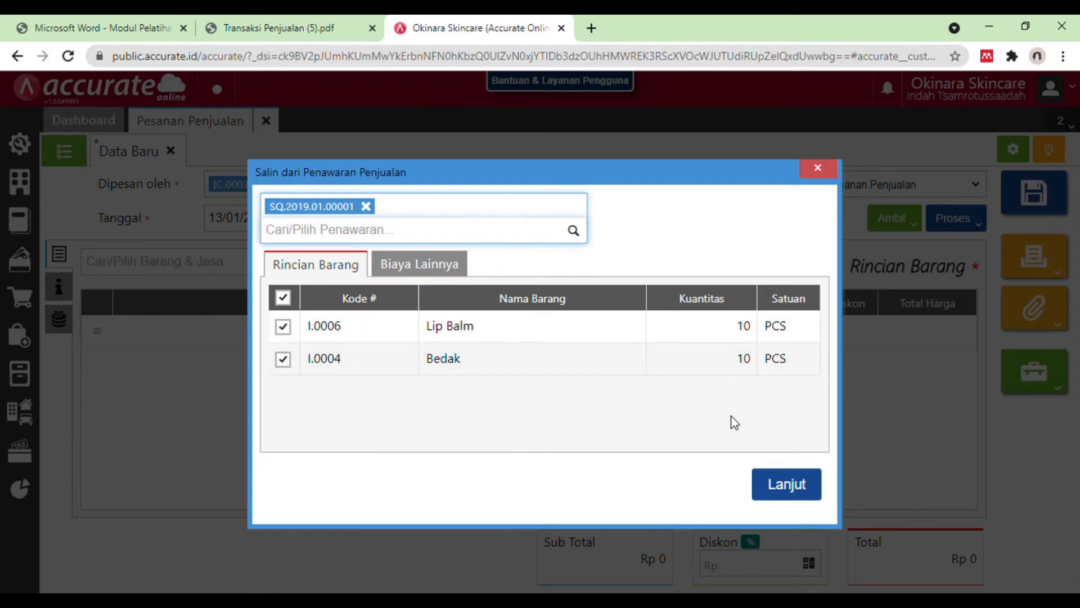
click(785, 484)
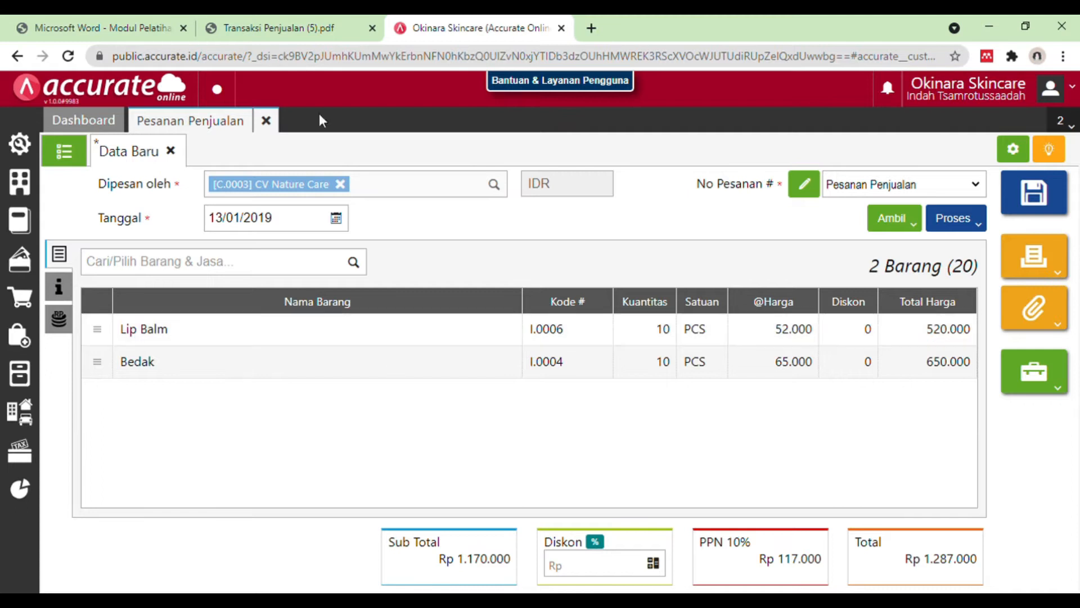
Step: Consult the 13 January 2019 entry in the Transaksi Penjualan PDF and enter its PO number in the sales order's additional information
click(318, 18)
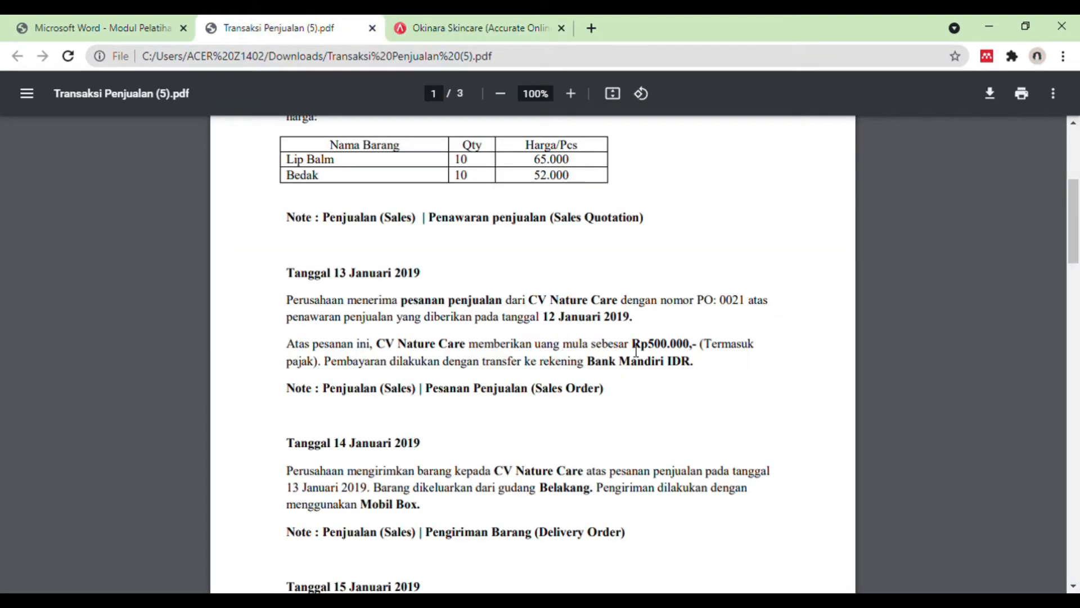
drag(643, 349, 695, 349)
click(481, 18)
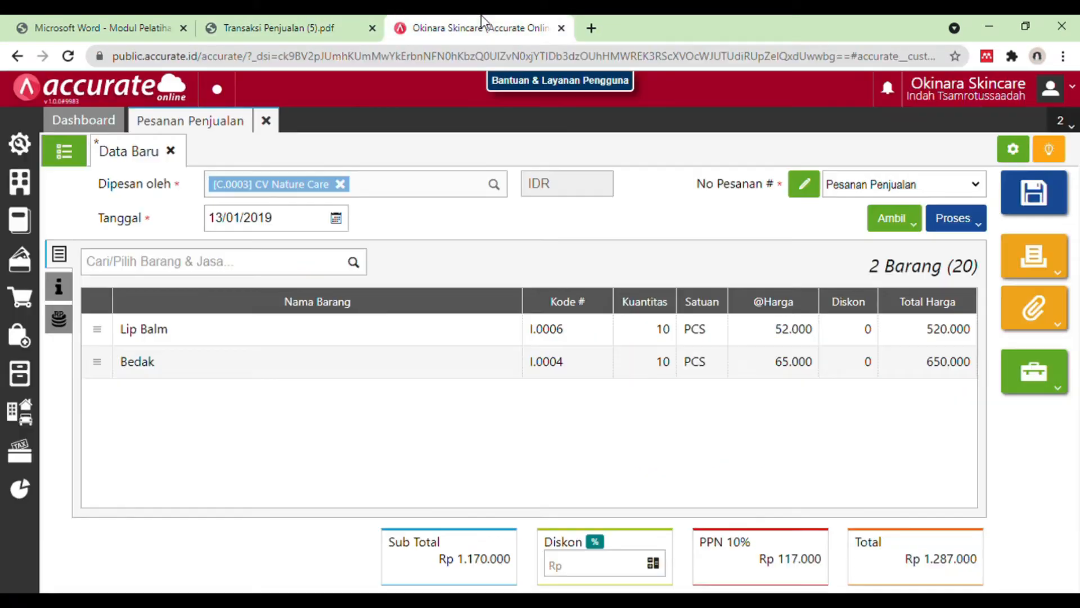
click(61, 289)
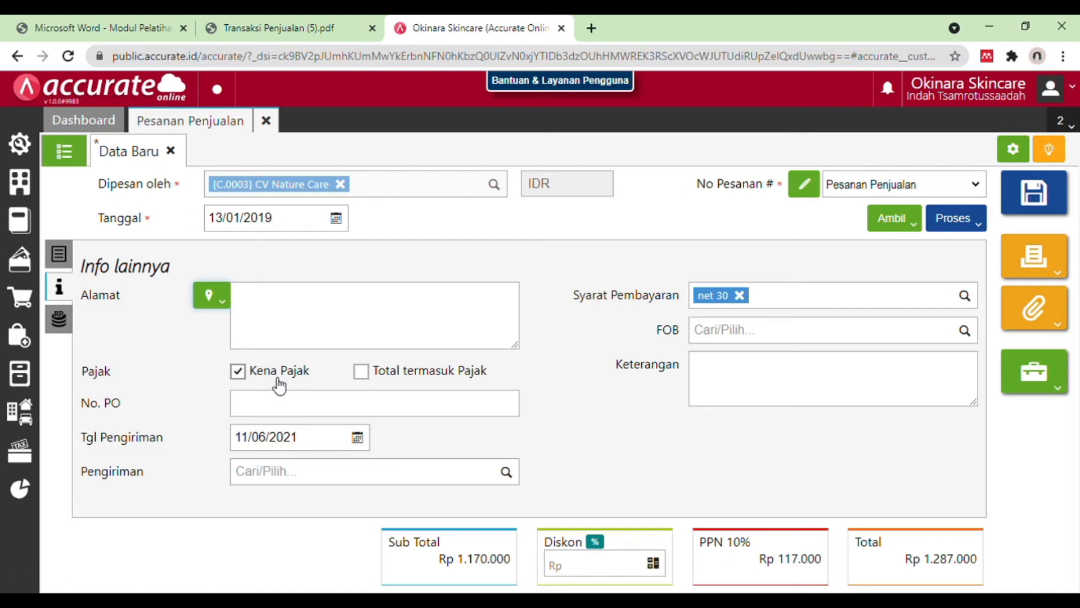
click(283, 413)
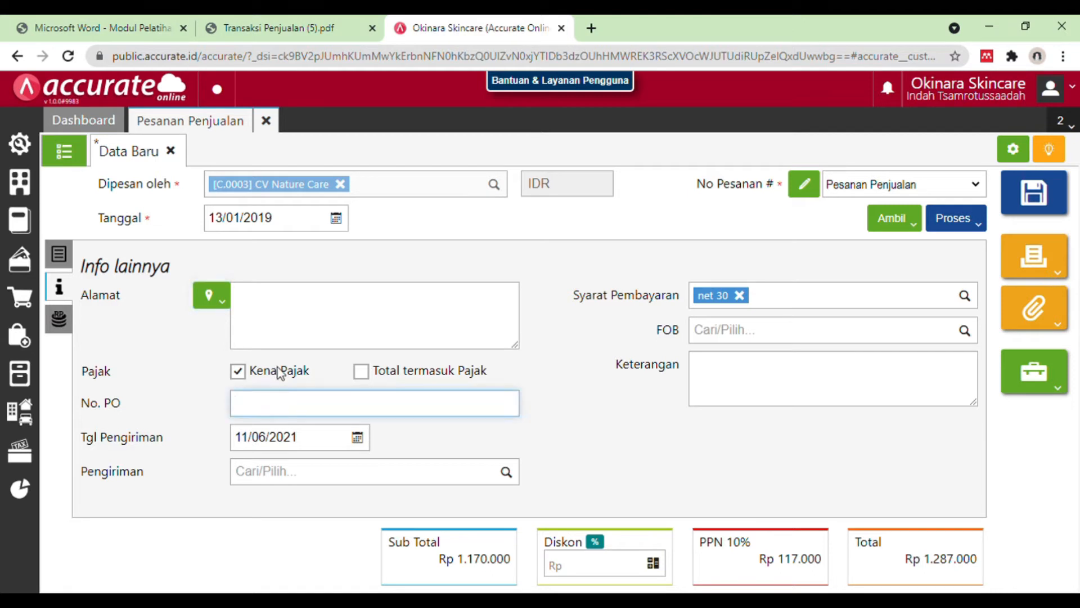
click(277, 17)
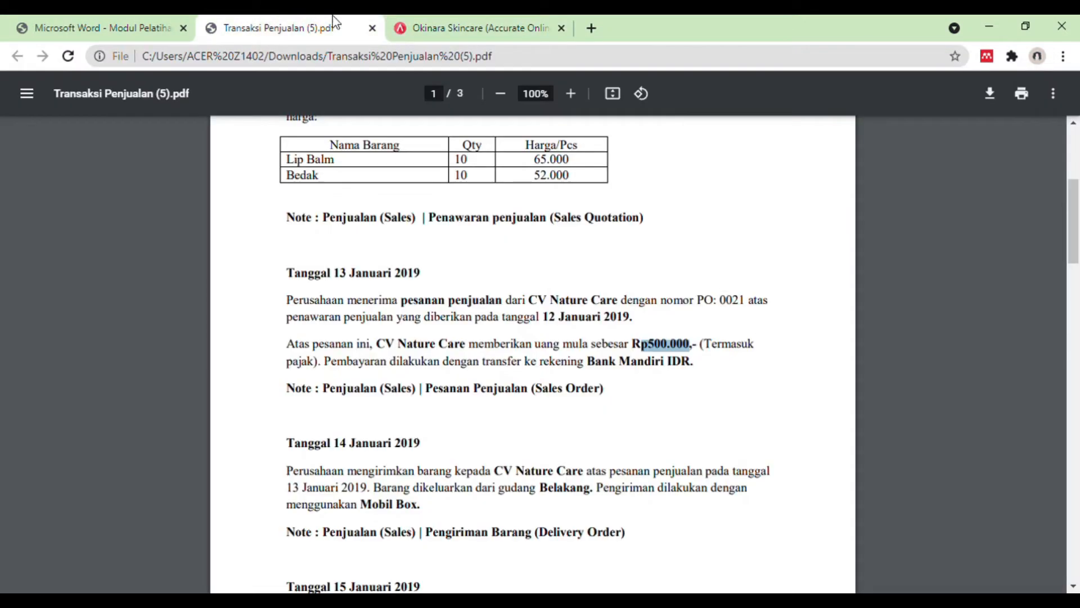
click(434, 15)
text(0021)
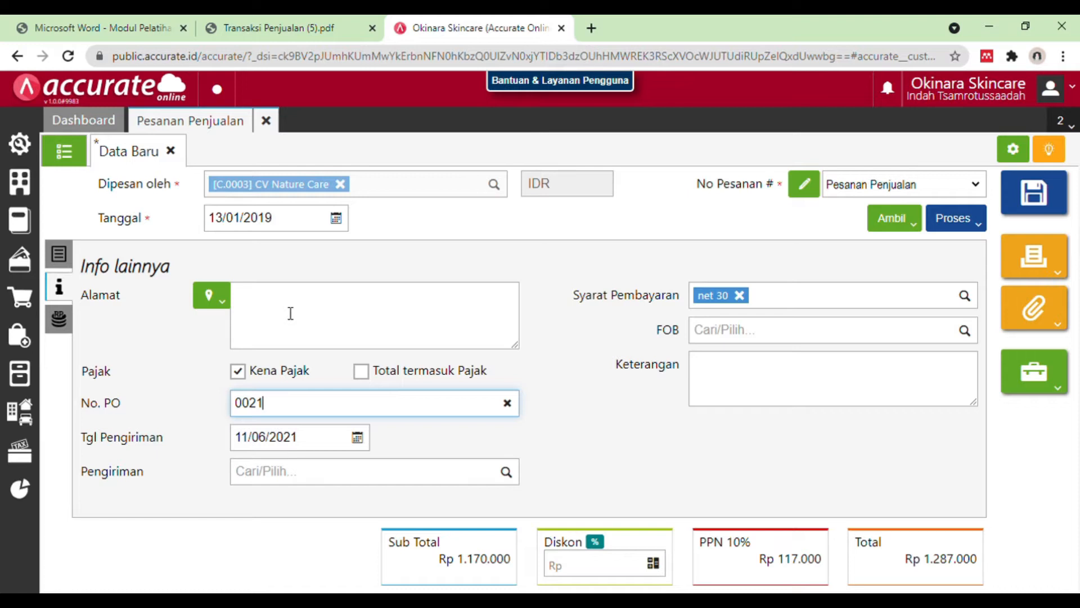
Step: Set the sales order's delivery date (Tgl Pengiriman) to 13/01/2019
click(315, 445)
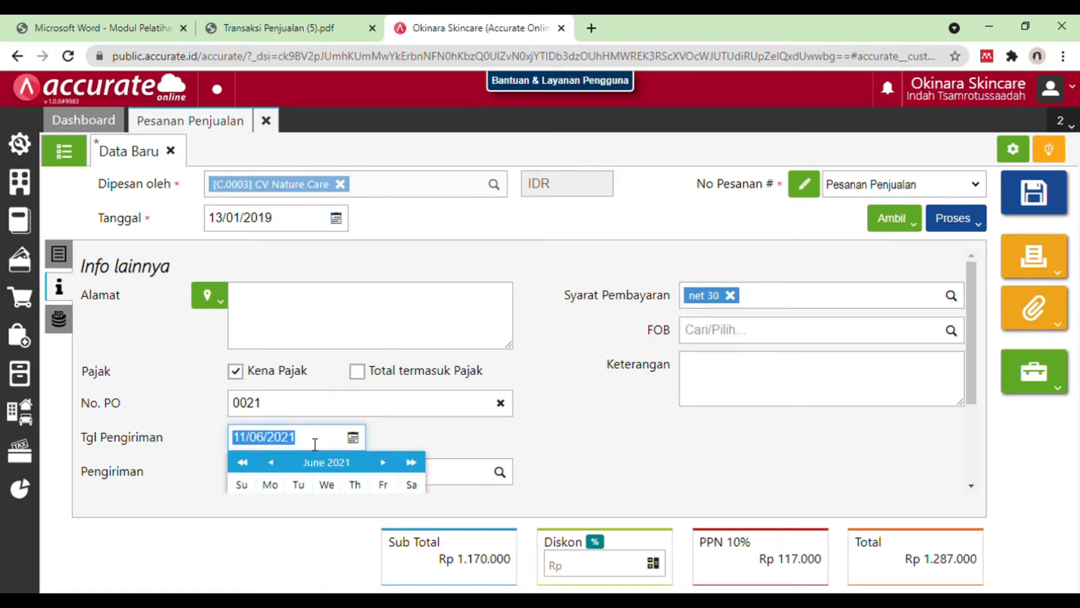
key(BackSpace)
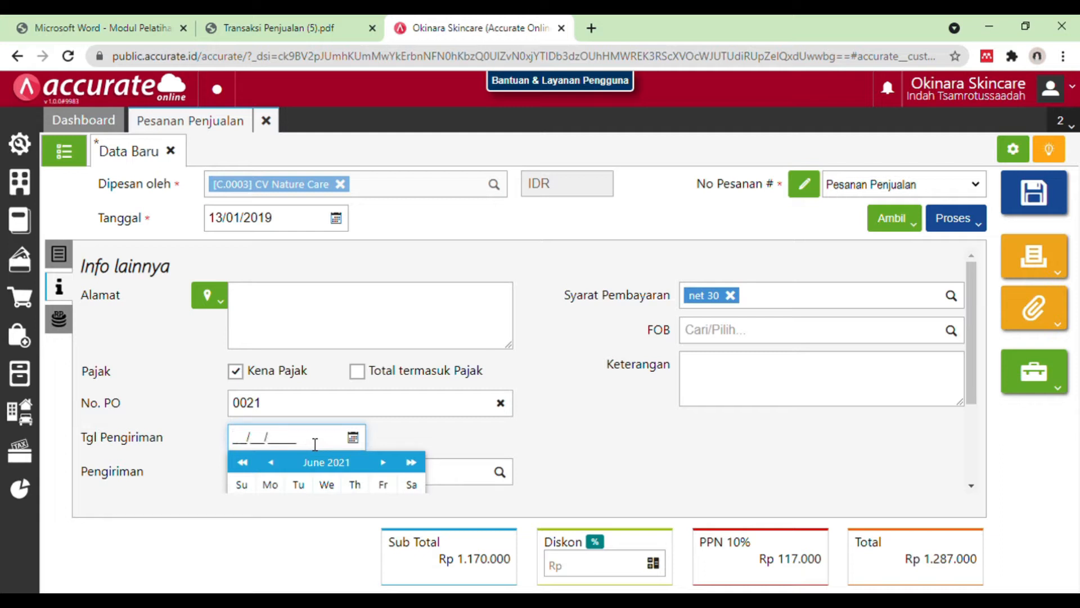
text(13/01/2019)
drag(971, 314, 981, 389)
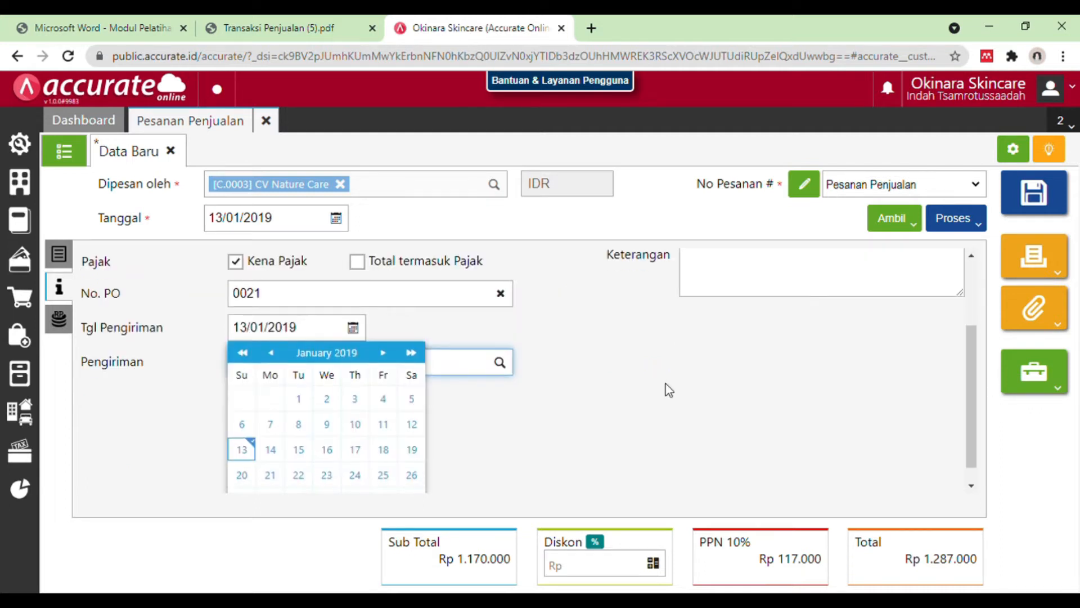
click(249, 453)
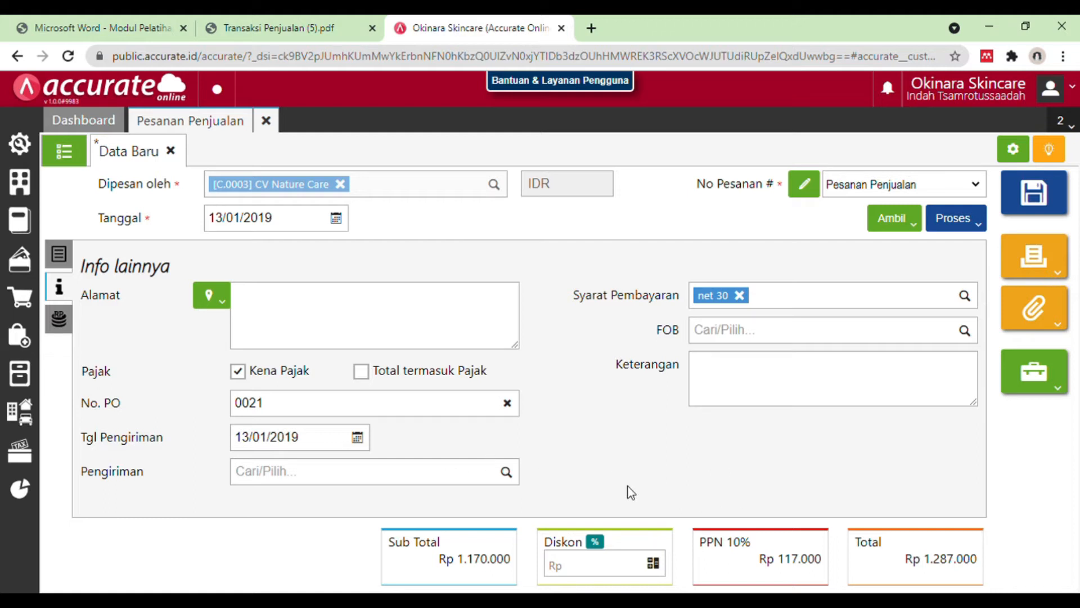
Step: Process the sales order into a sales down payment (Uang Muka) of Rp 500.000 and check it against the Transaksi Penjualan PDF
click(961, 222)
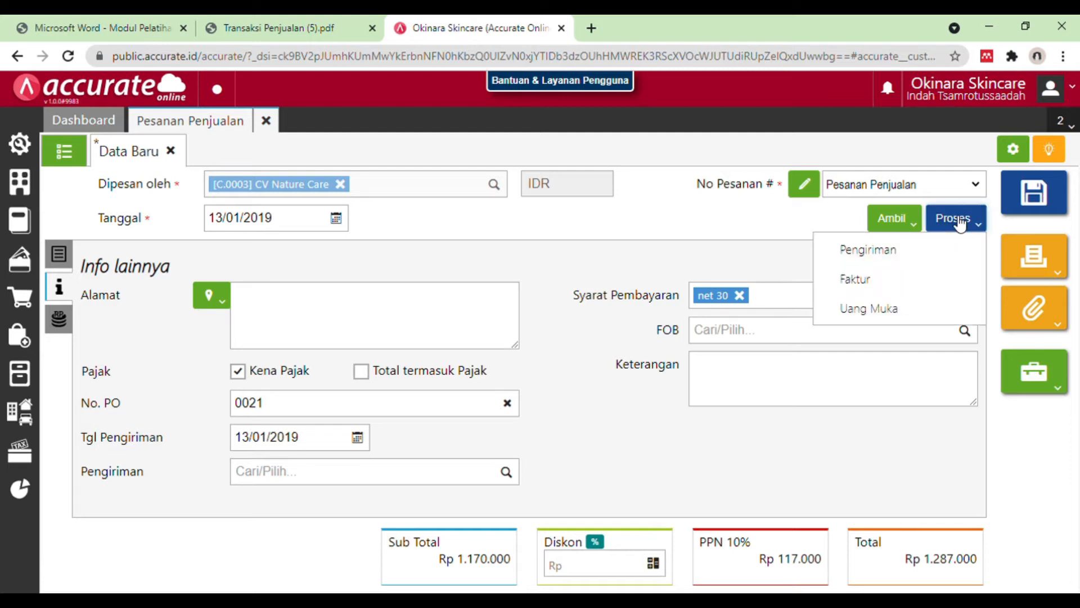
click(912, 308)
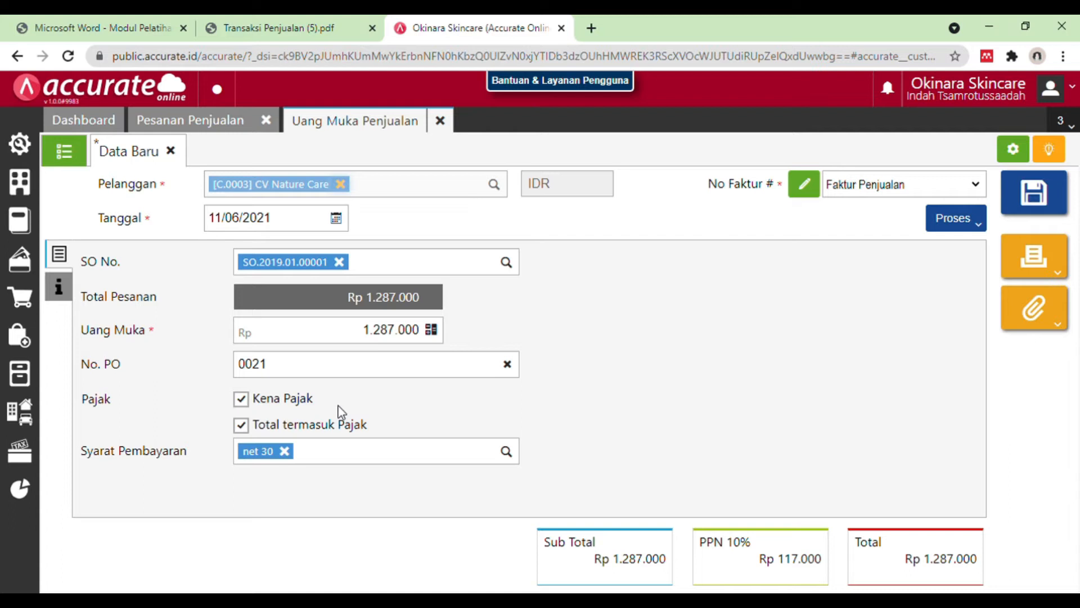
click(426, 337)
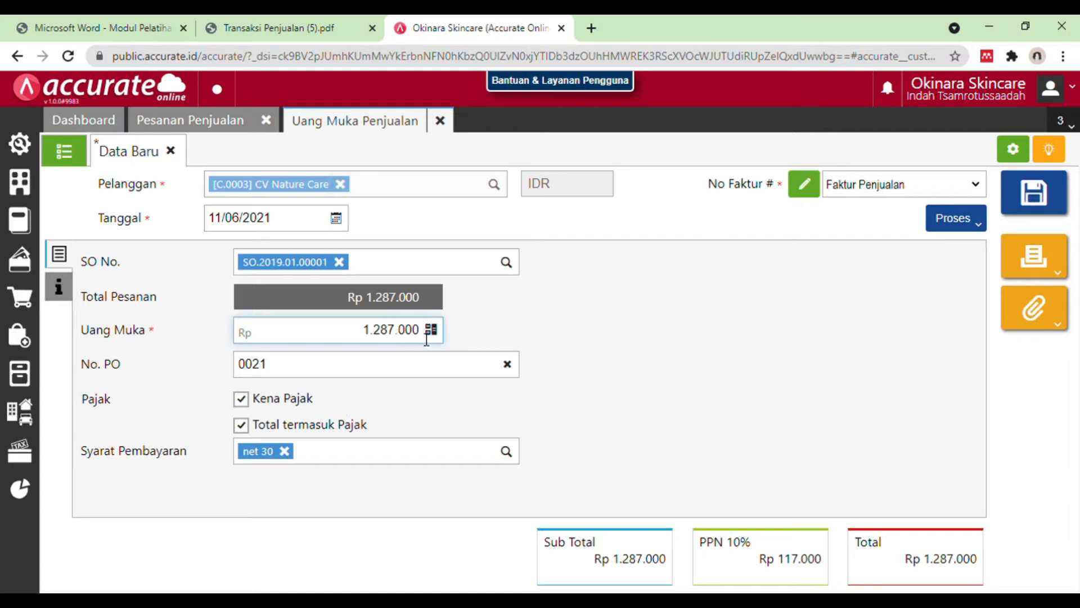
key(BackSpace)
key(BackSpace)
key(BackSpace)
key(BackSpace)
key(BackSpace)
key(BackSpace)
key(BackSpace)
text(5000000)
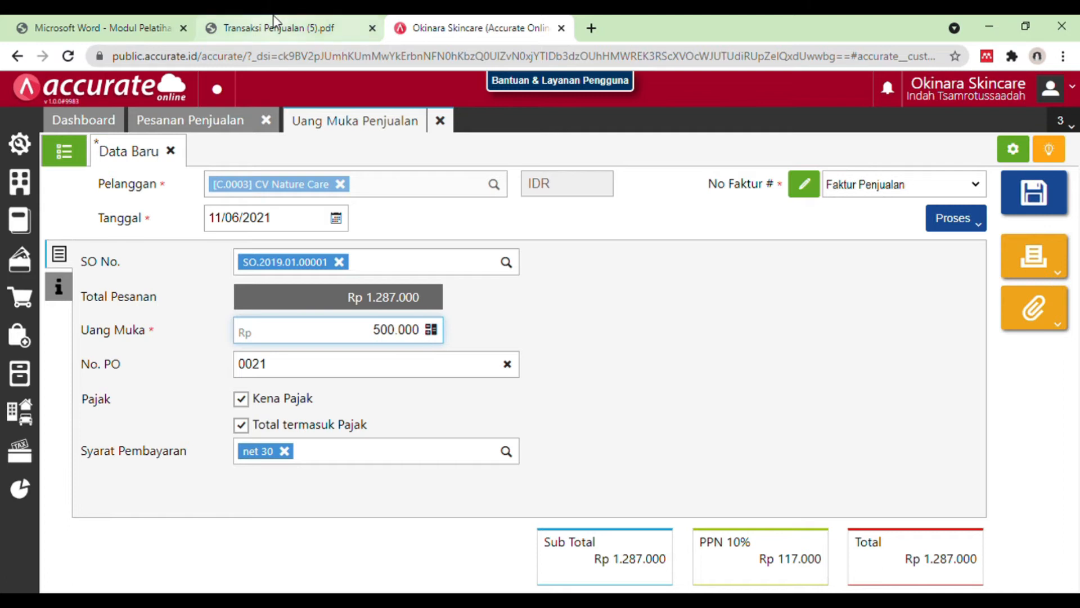
click(274, 22)
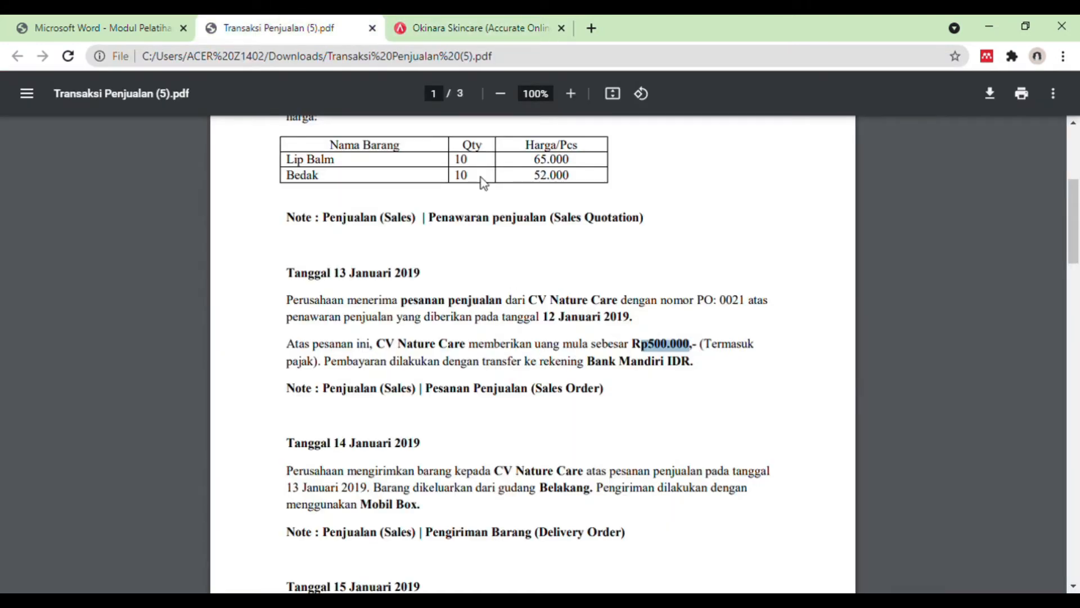
click(508, 22)
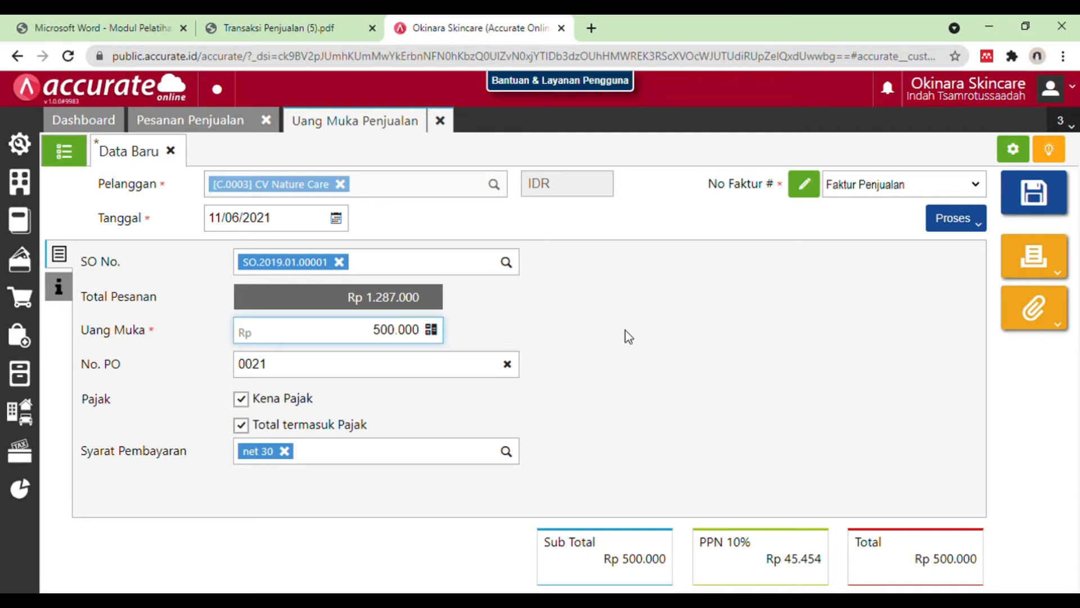
Step: Process the sales down payment into a sales receipt (Penerimaan Penjualan) and set its payment date to 13/01/2019
click(728, 384)
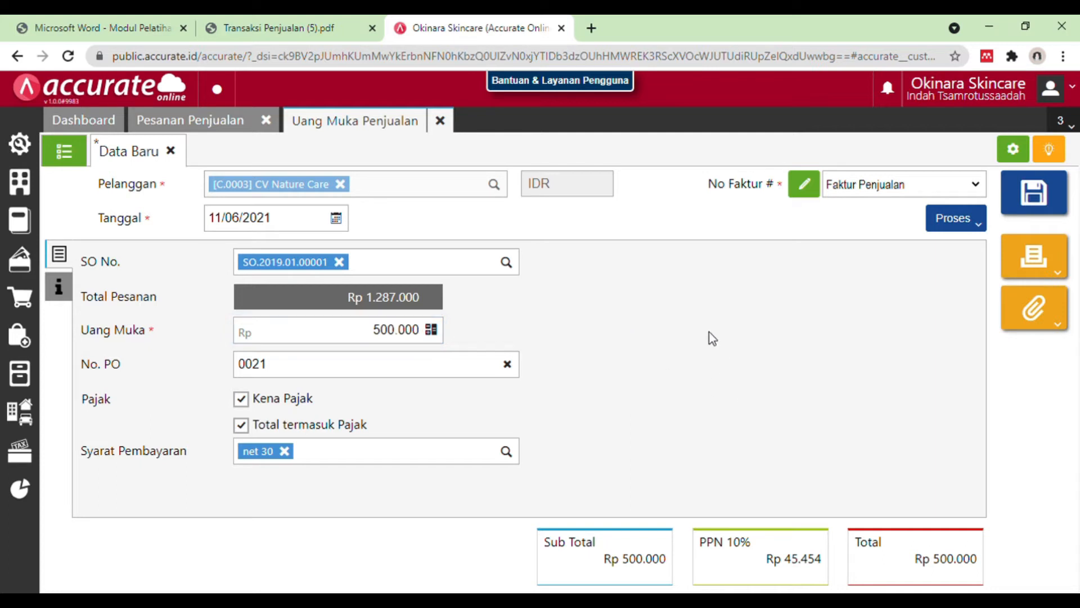
click(962, 219)
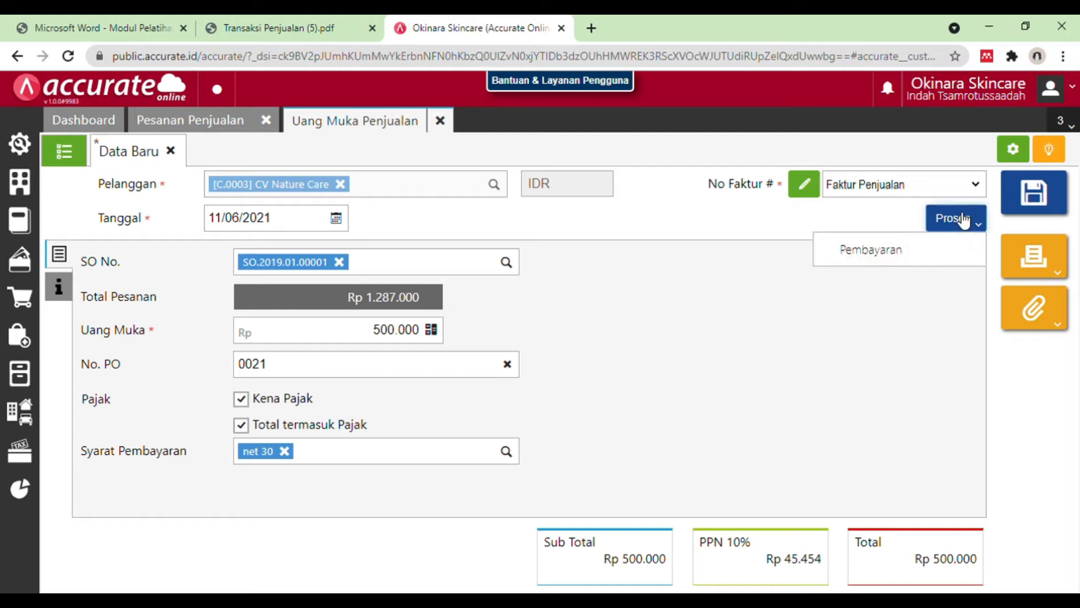
click(928, 251)
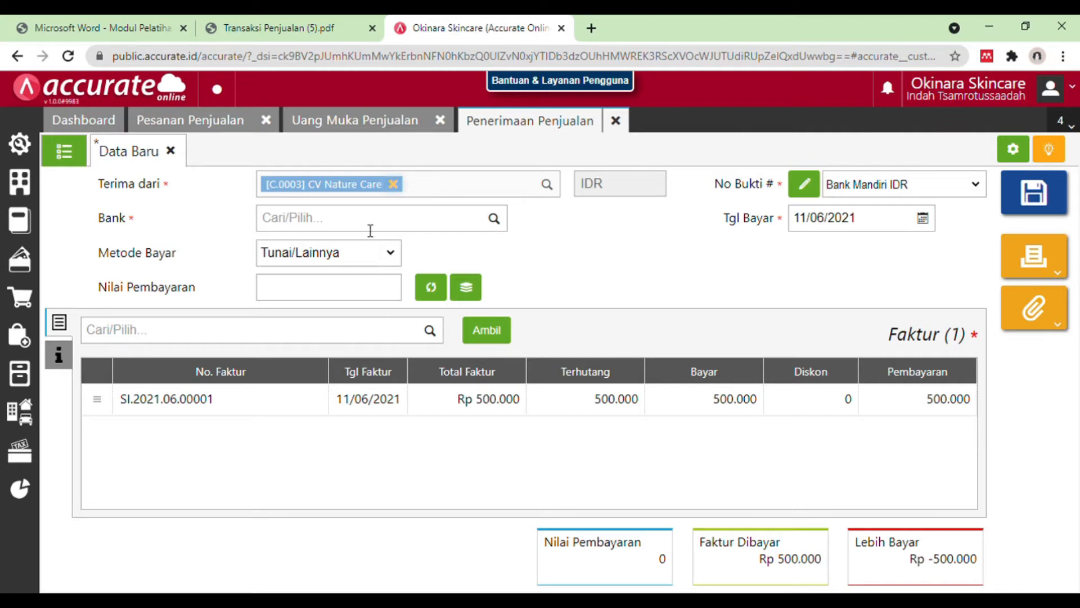
click(887, 228)
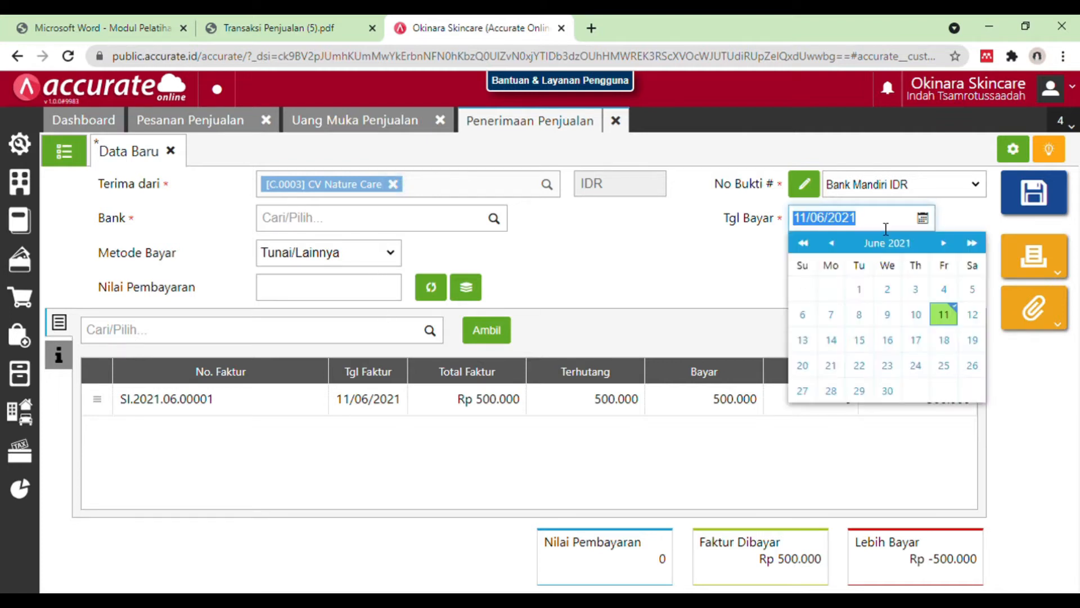
key(BackSpace)
text(13/01/)
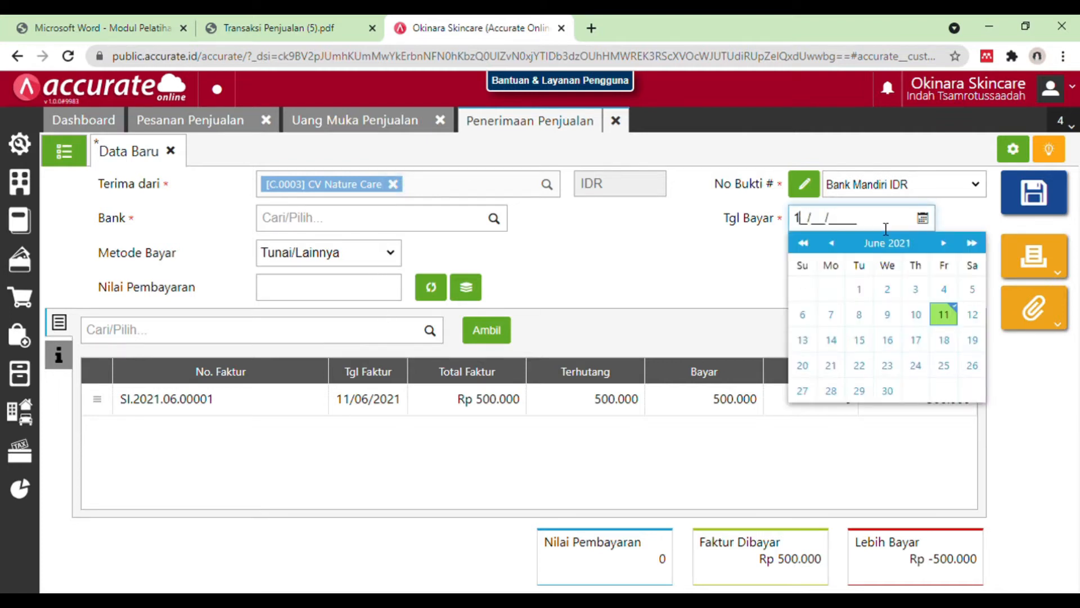
text(2019)
key(Tab)
click(809, 343)
Step: Check the receiving bank in the Transaksi Penjualan PDF and set the sales receipt's bank to Bank Mandiri IDR
click(429, 227)
click(352, 23)
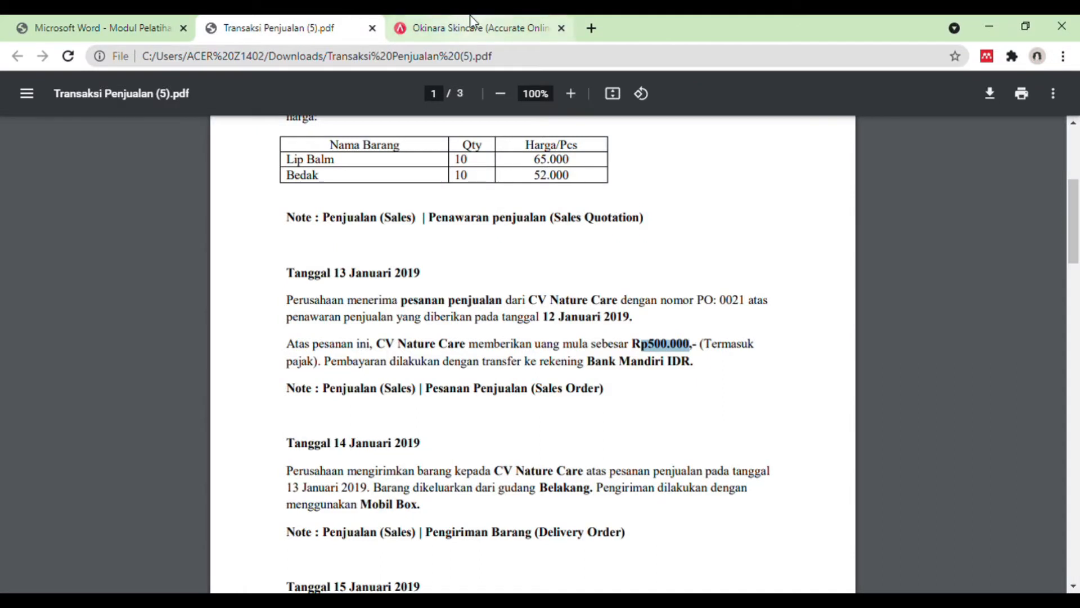
click(470, 21)
text(bank man)
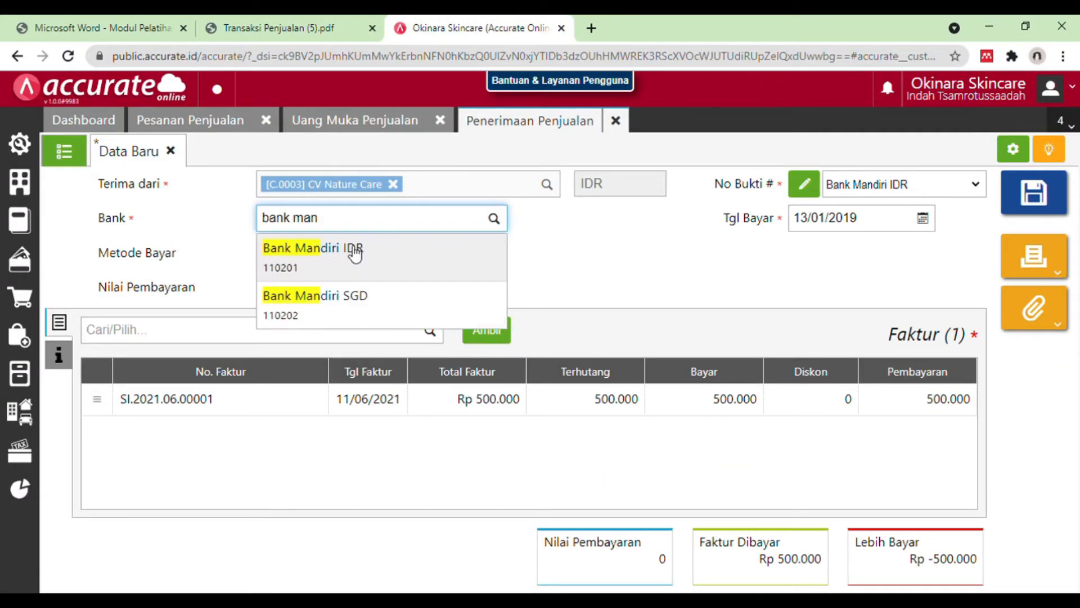
click(354, 249)
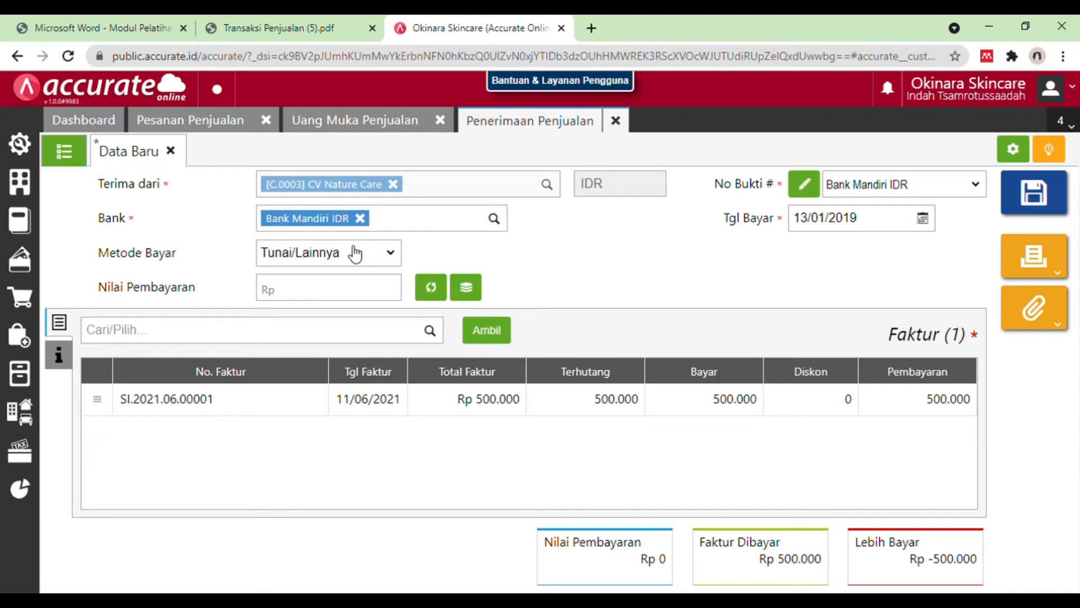
Step: Set the receipt's payment method to Transfer Bank, fill in a payment value of Rp 500.000 and try to save it
click(270, 27)
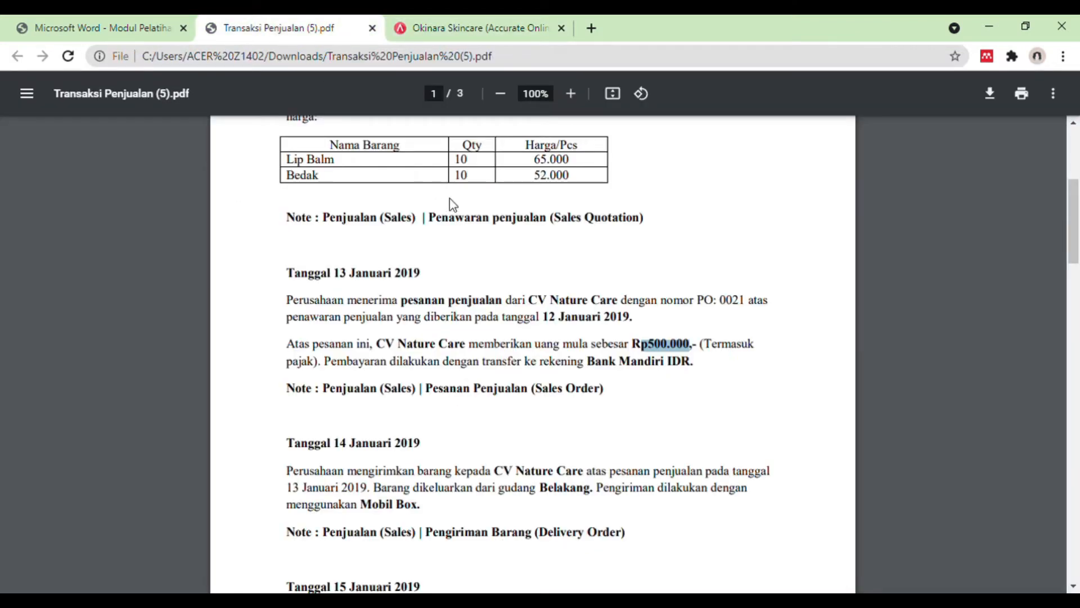
click(472, 27)
click(376, 251)
click(358, 301)
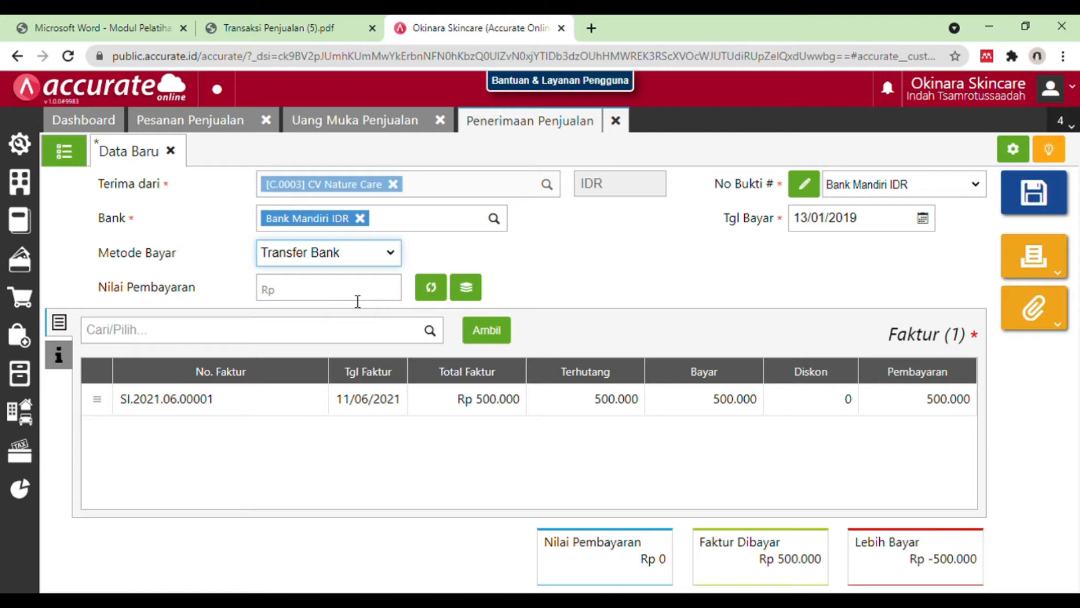
click(431, 288)
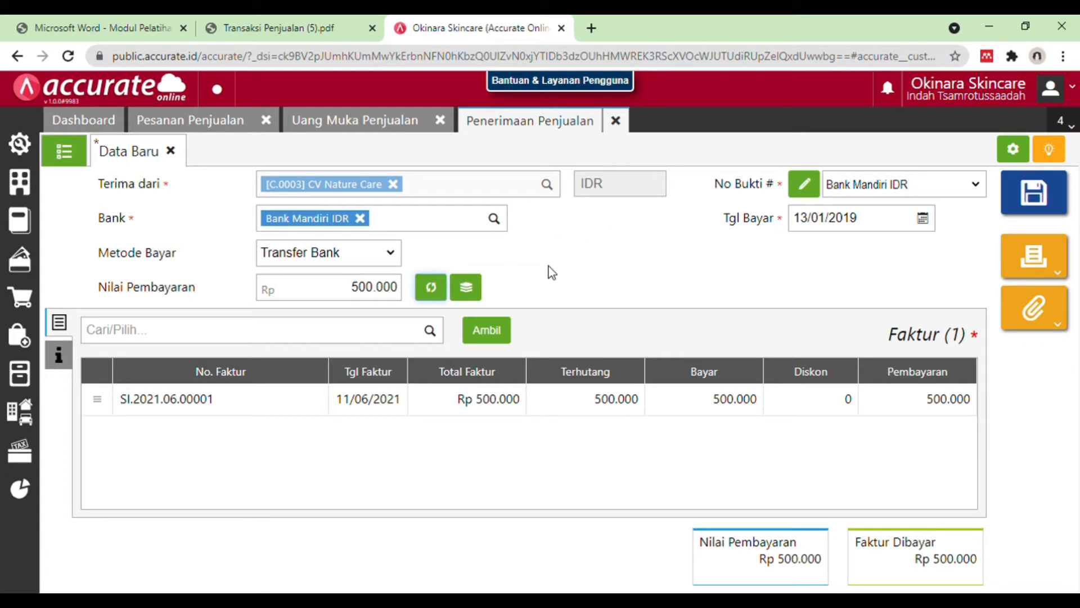
click(1033, 194)
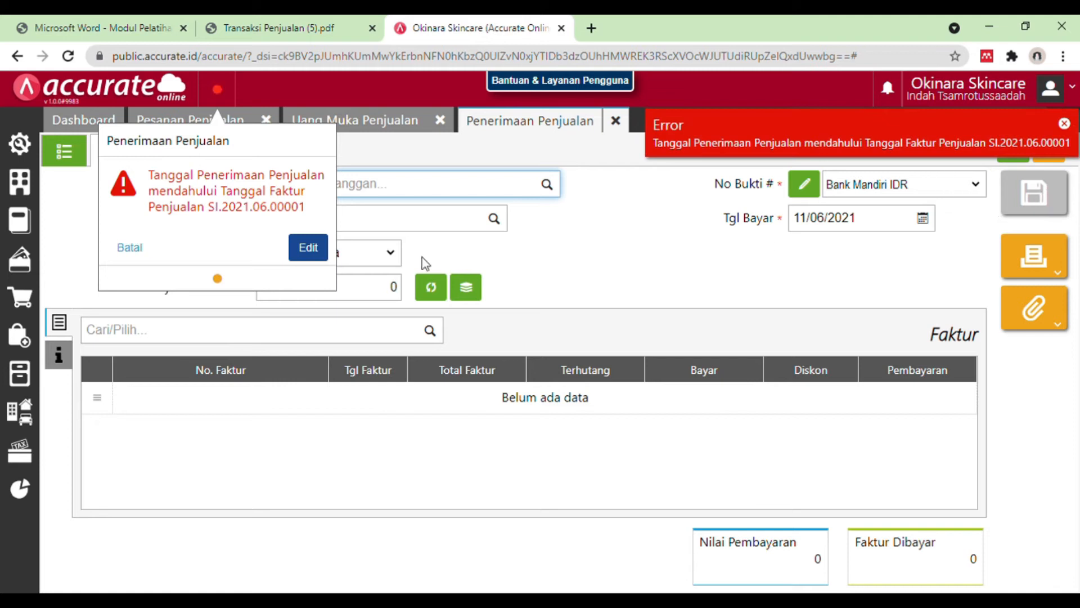
Step: Reopen the rejected sales receipt for editing and open the down payment invoice listed in it
click(319, 251)
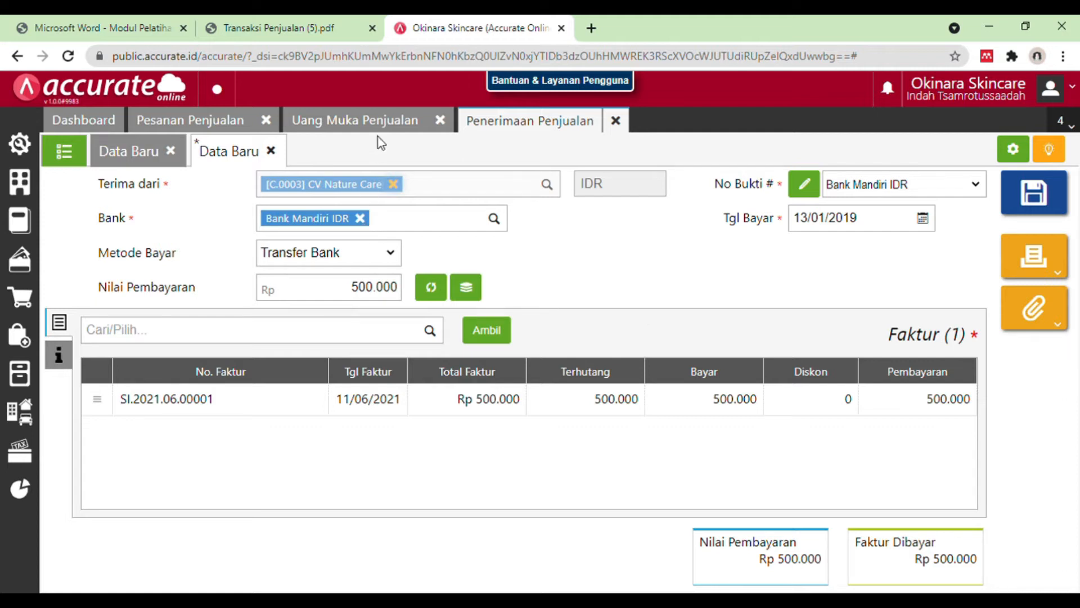
click(342, 120)
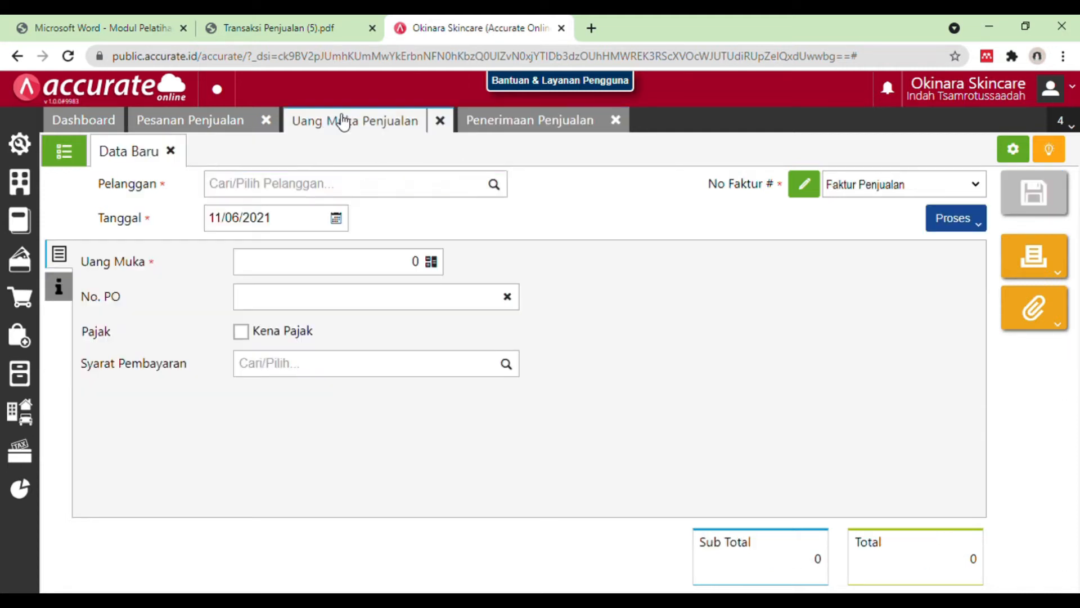
click(217, 119)
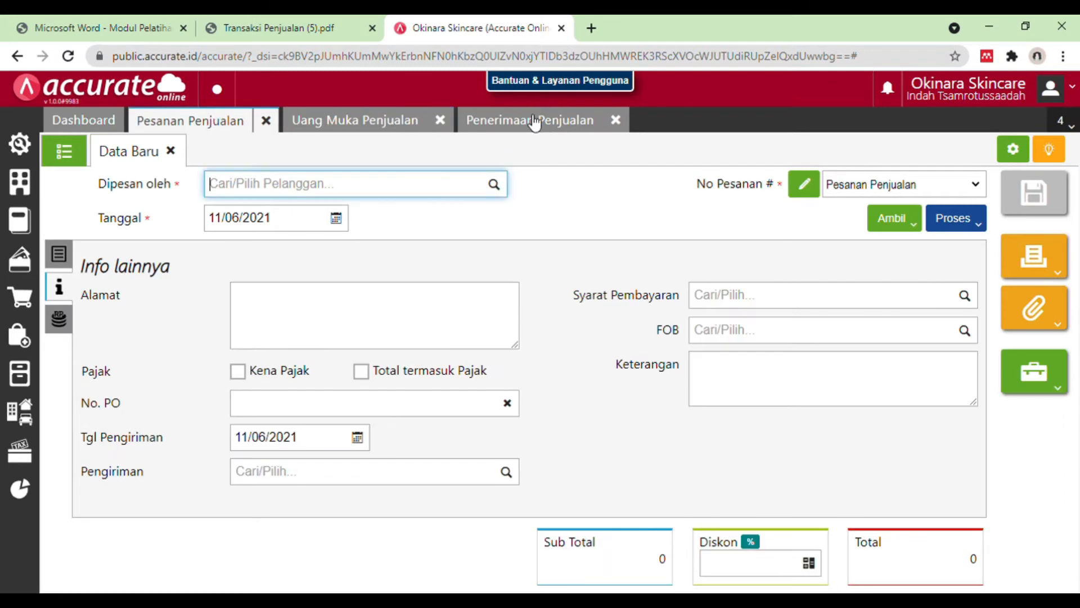
click(532, 120)
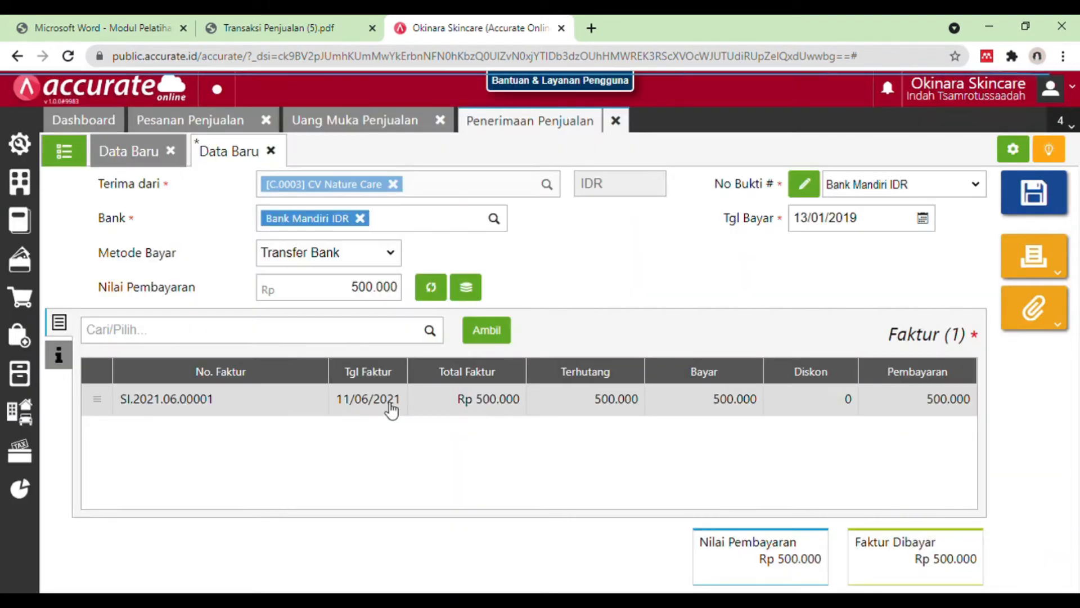
double_click(387, 403)
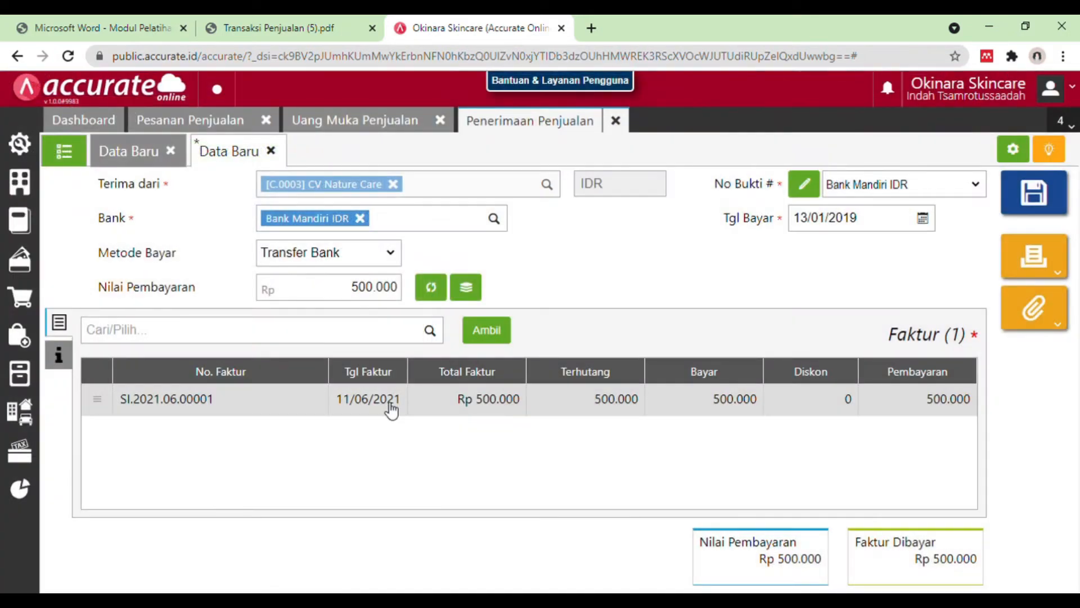
click(390, 404)
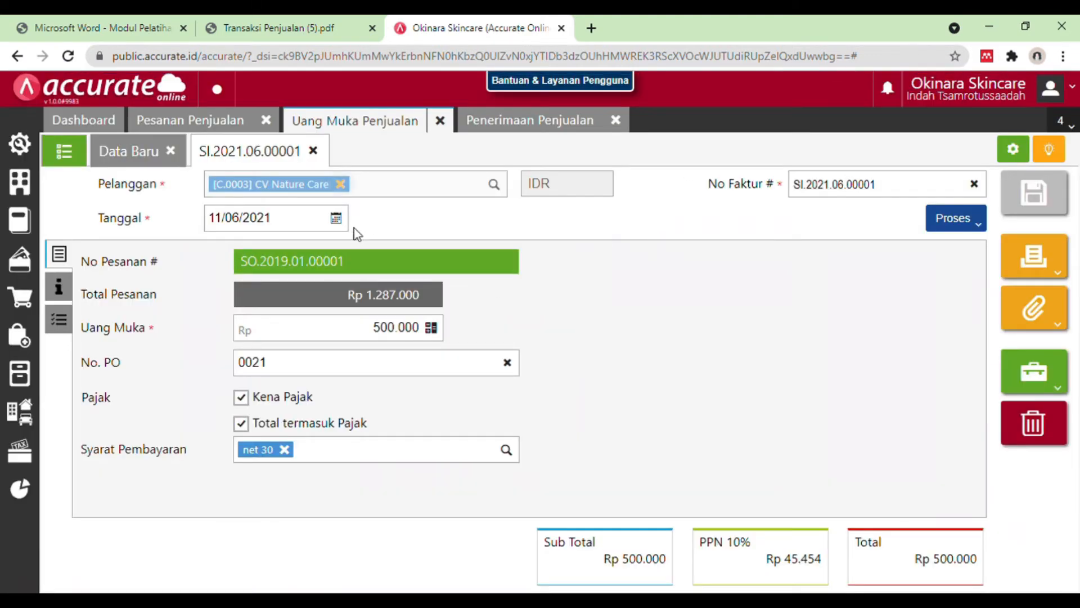
Step: Set CV Nature Care's down payment date to 13/01/2019 and save the down payment
click(307, 225)
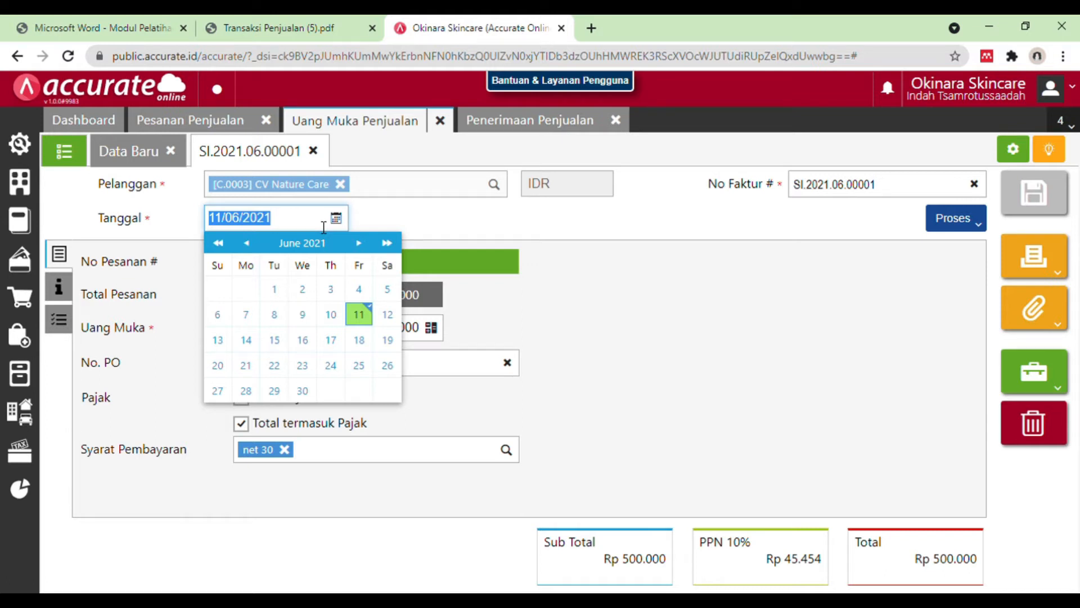
key(BackSpace)
text(13012019)
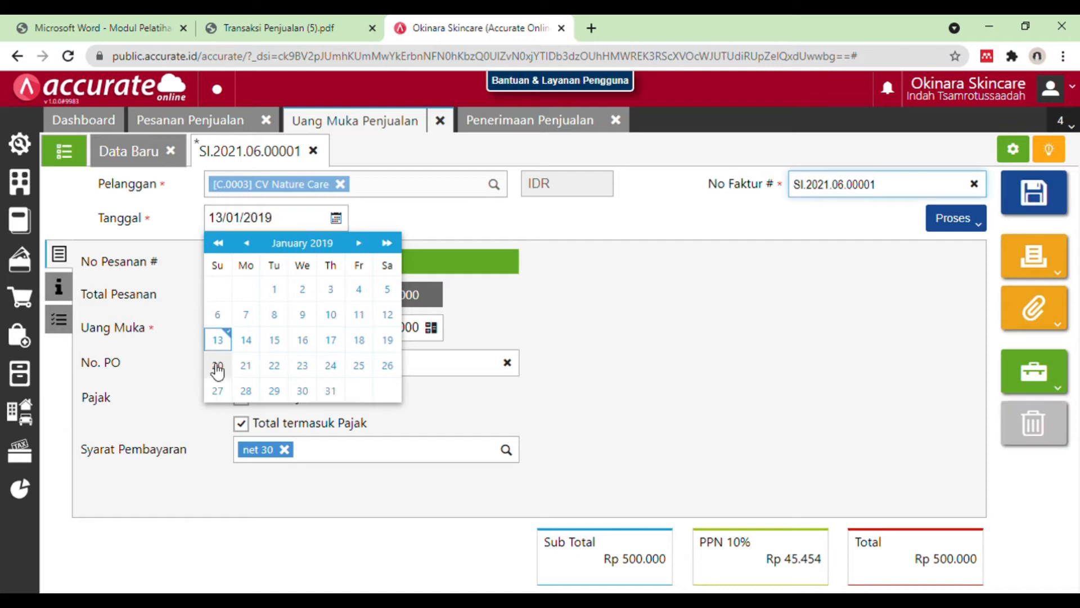
click(218, 341)
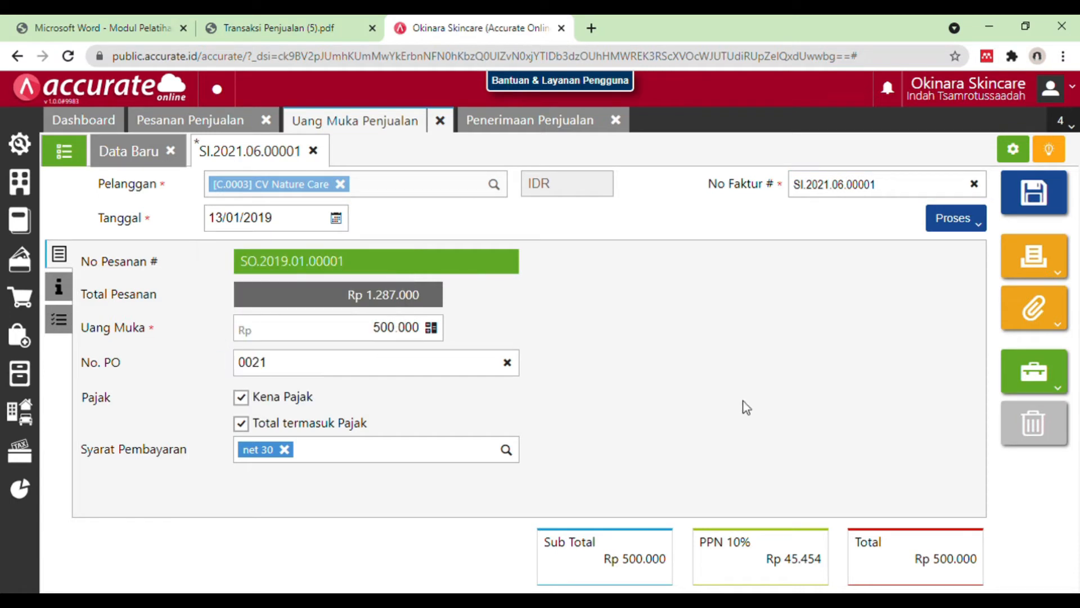
click(1033, 194)
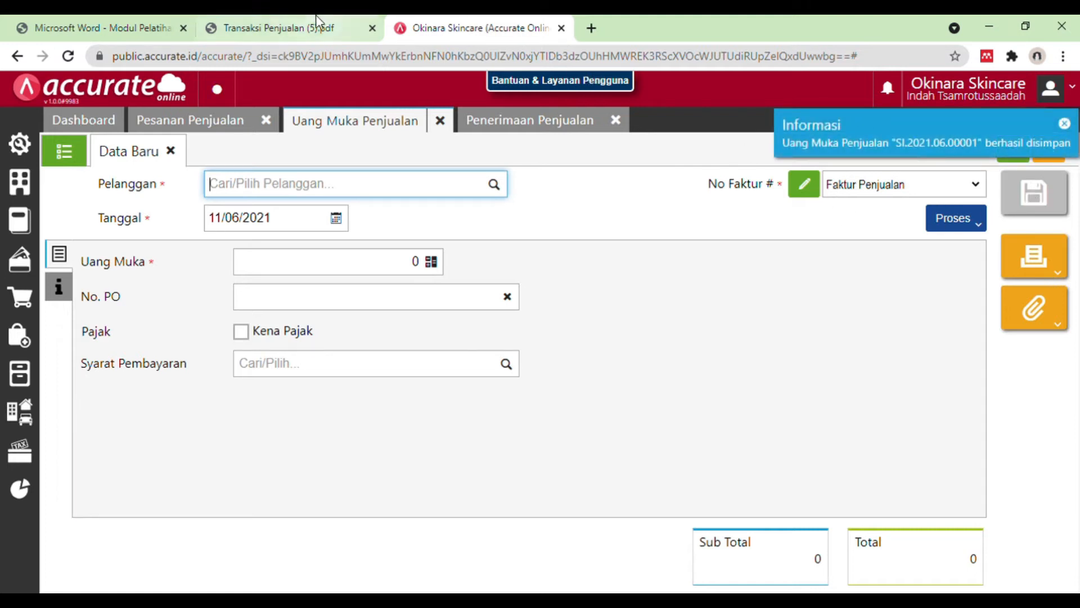
Step: Save CV Nature Care's sales receipt and close the receipt, down payment and sales order forms
click(511, 121)
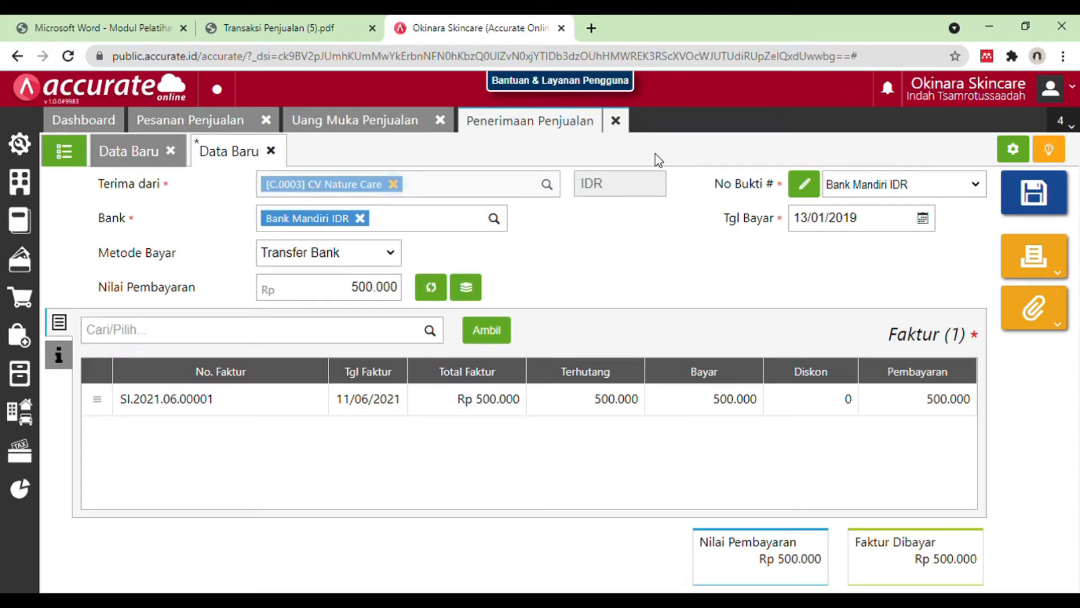
click(1041, 192)
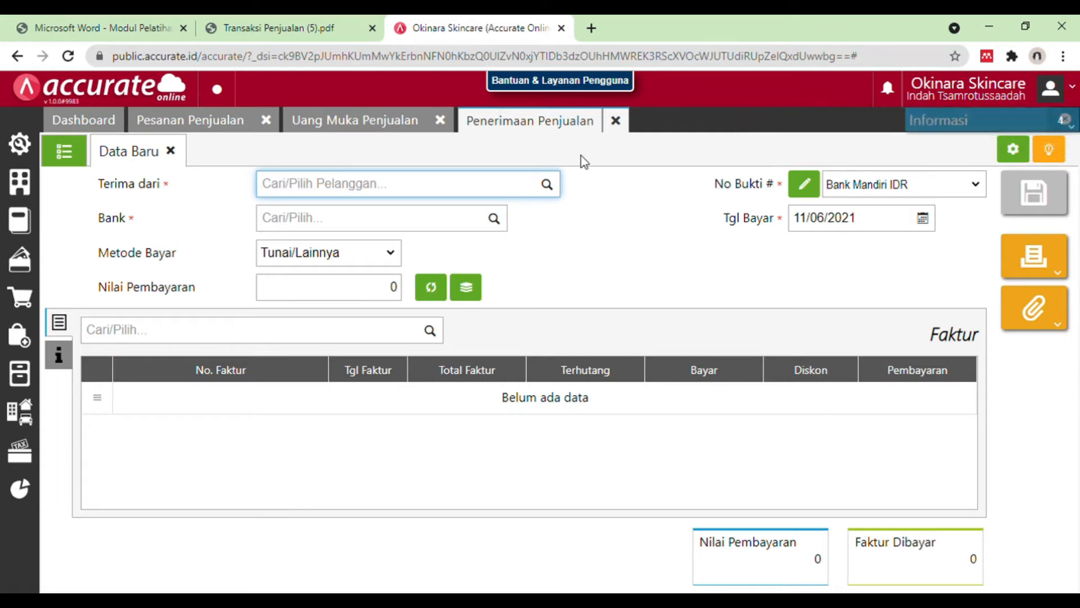
click(617, 127)
click(442, 121)
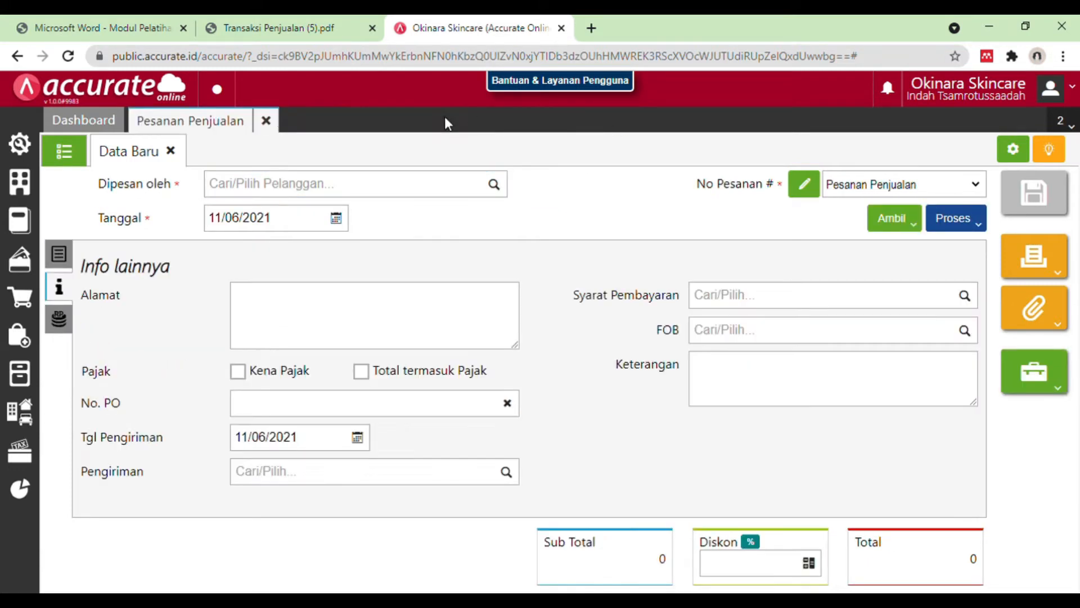
click(277, 118)
Step: Consult the 14 January 2019 entry in the Transaksi Penjualan PDF and start a delivery order (Pengiriman Pesanan) for CV Nature Care
click(276, 28)
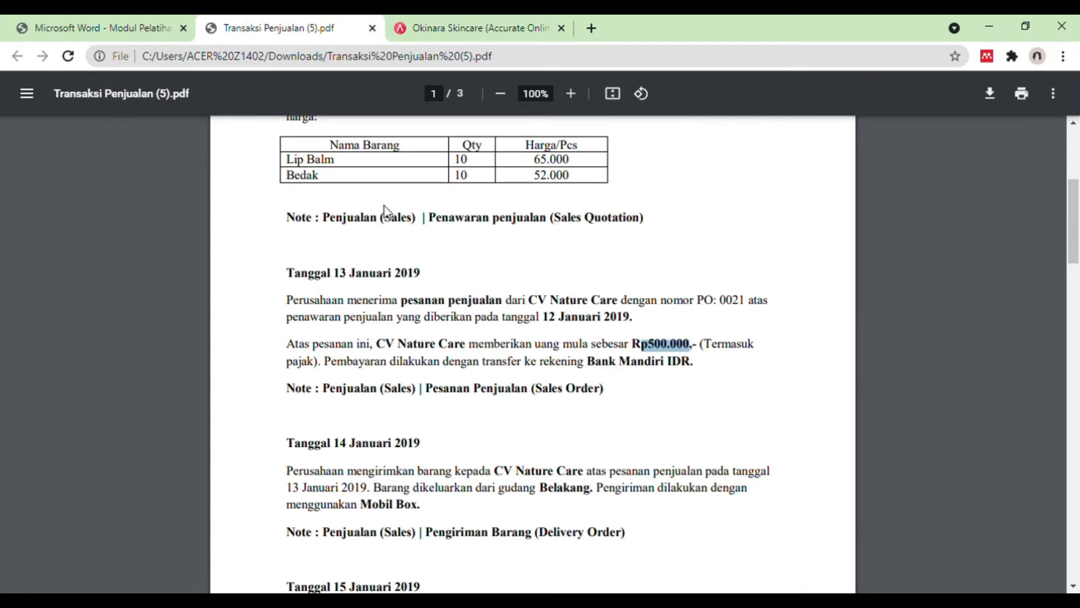
scroll(514, 324, down, 4)
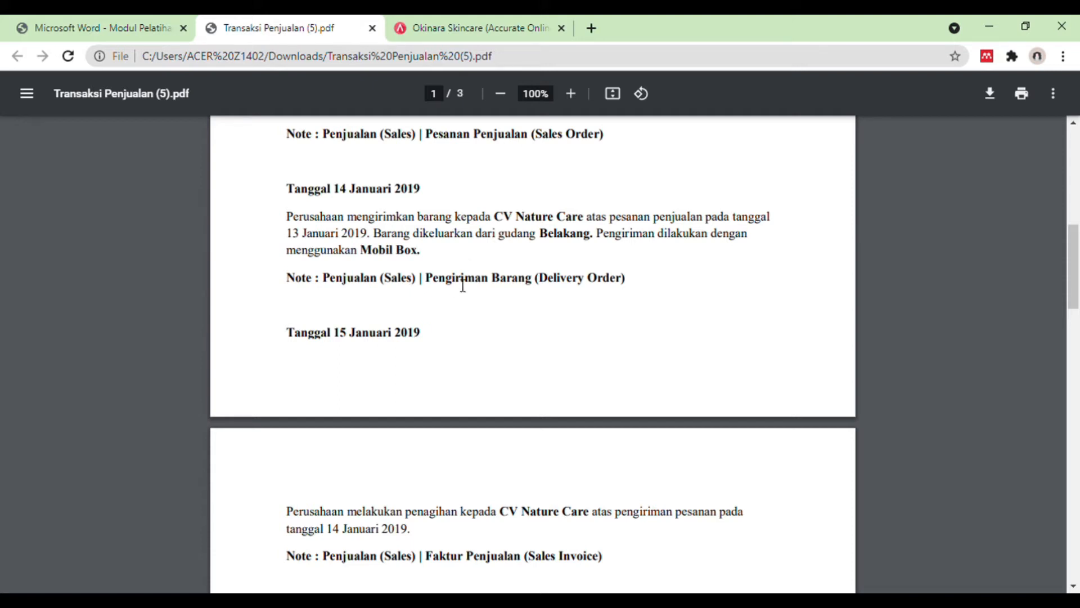
click(469, 27)
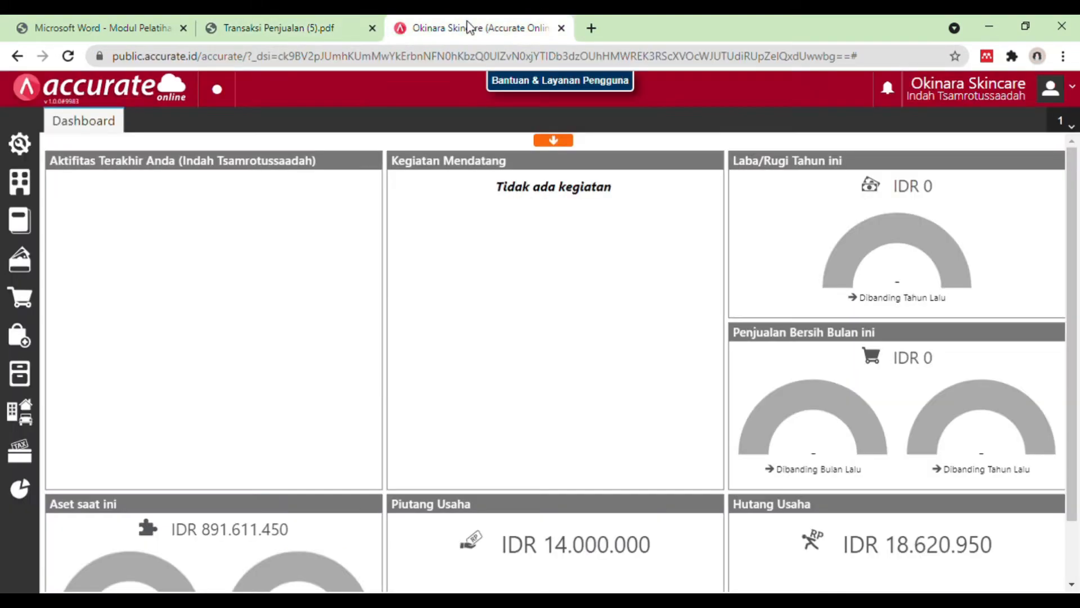
click(22, 304)
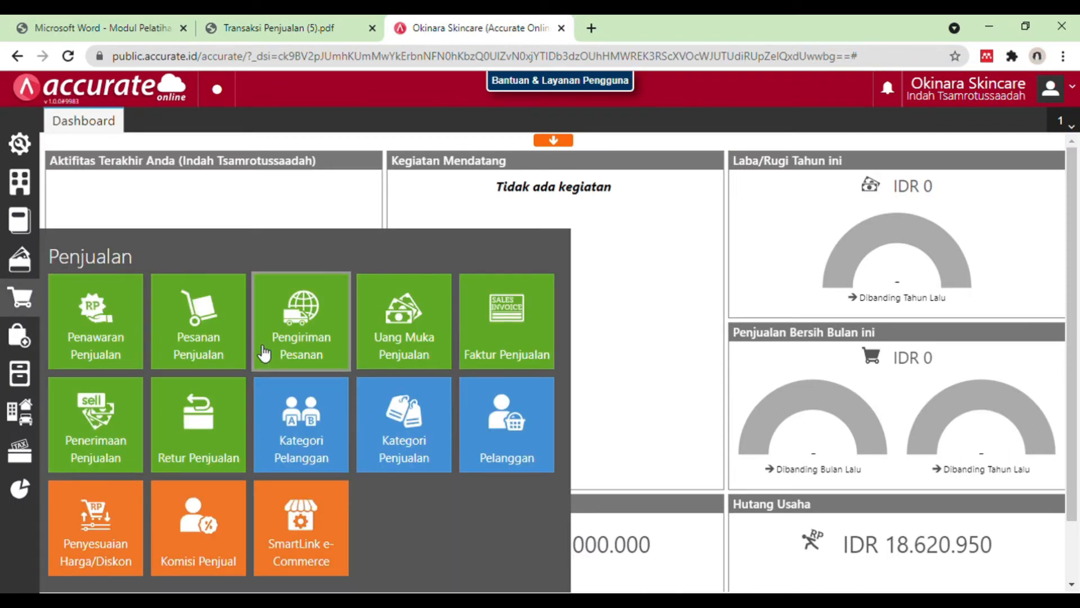
click(293, 347)
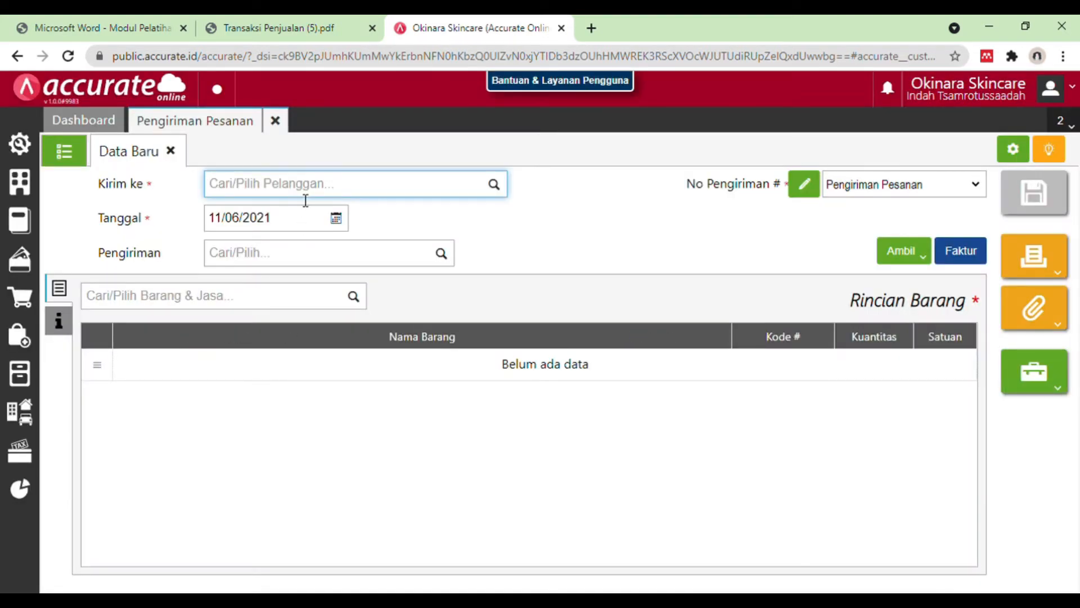
text(cv nature)
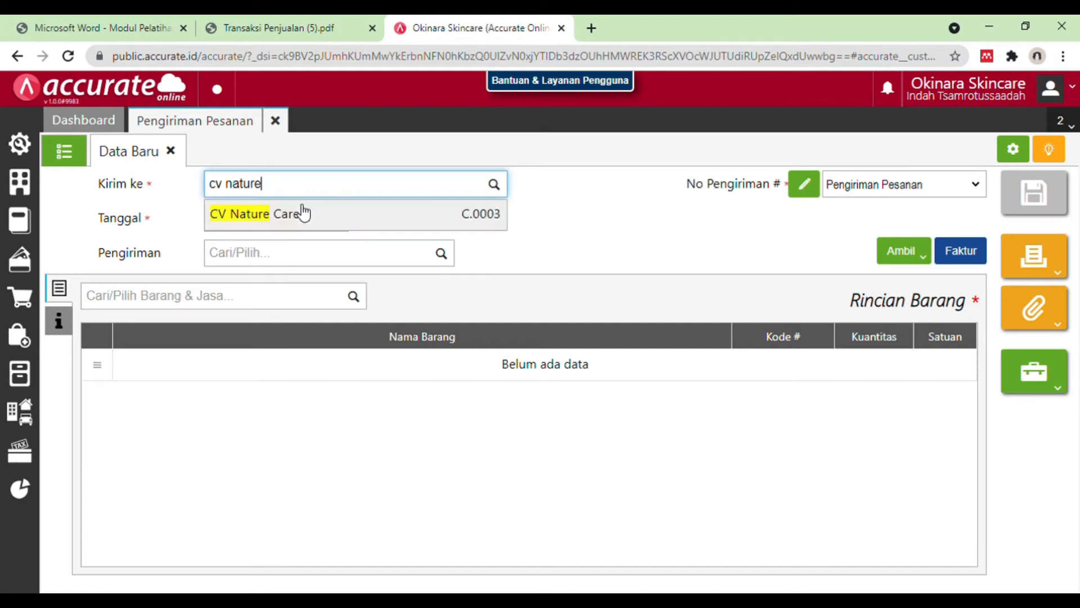
click(304, 212)
Step: Set the delivery order's date to 14/01/2019
click(298, 218)
key(BackSpace)
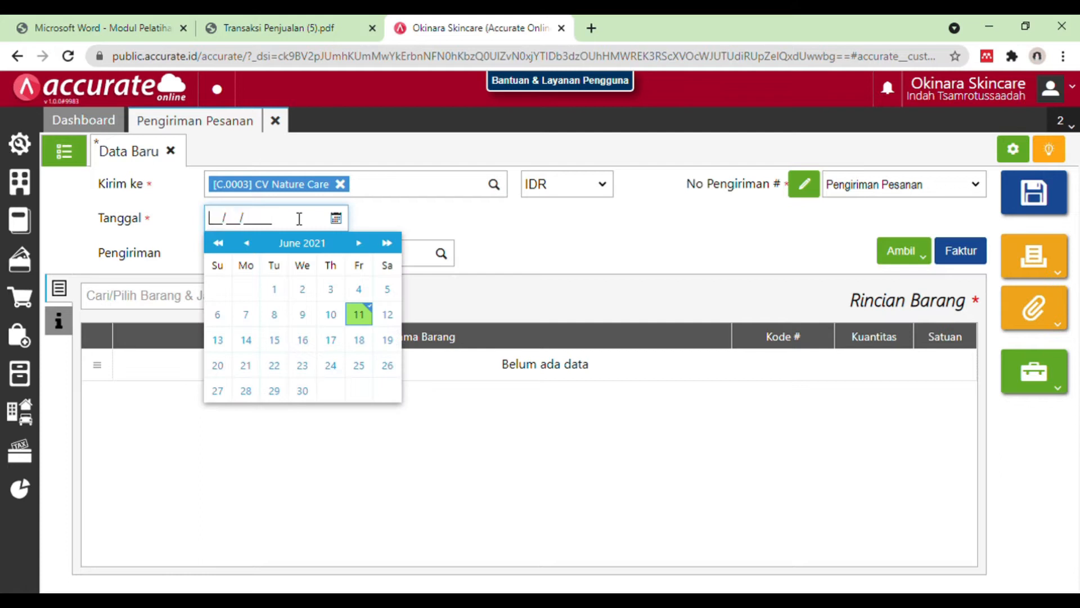
text(14/01/2019)
click(247, 342)
Step: Set the delivery order's shipping method (Pengiriman) to Mobil Box and check the 14 January 2019 entry in the Transaksi Penjualan PDF
click(314, 258)
text(mobil box)
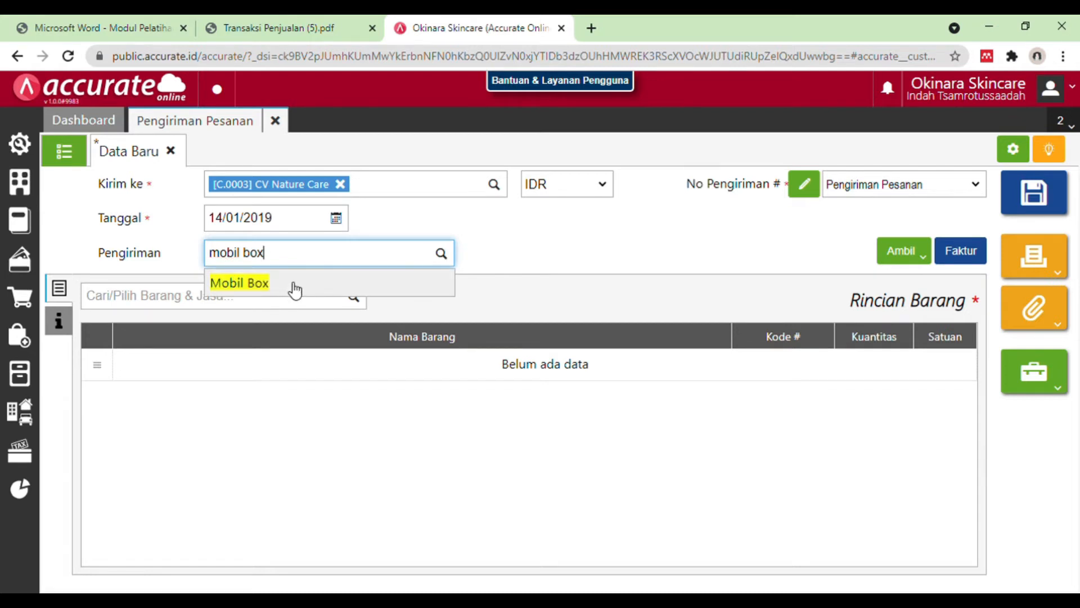
click(295, 288)
click(259, 23)
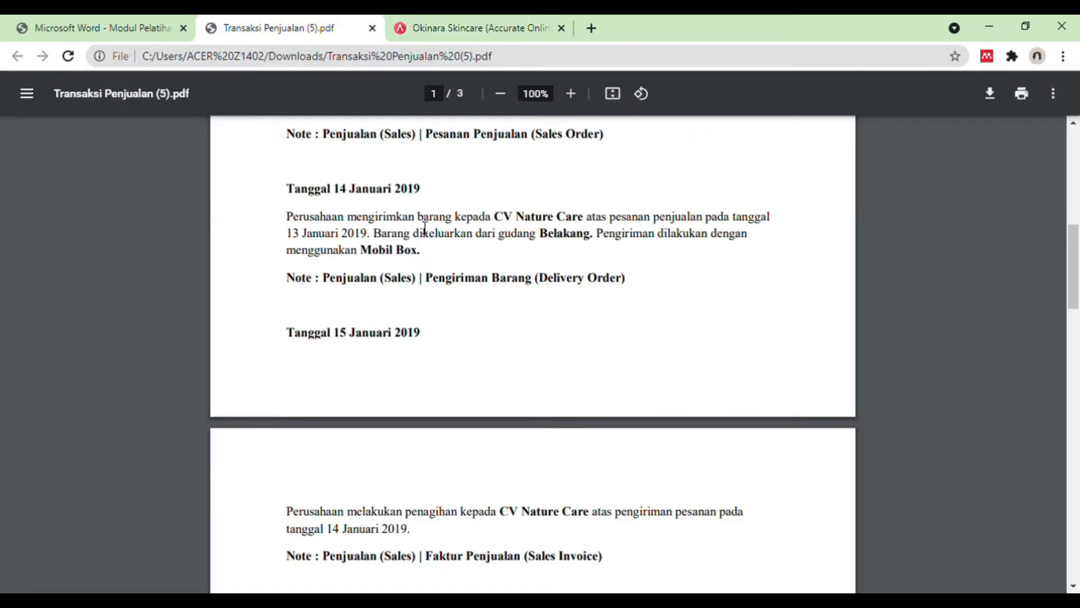
Step: Copy the Lip Balm and Bedak items from CV Nature Care's 13/01/2019 sales order (Pesanan) into the delivery order
click(494, 24)
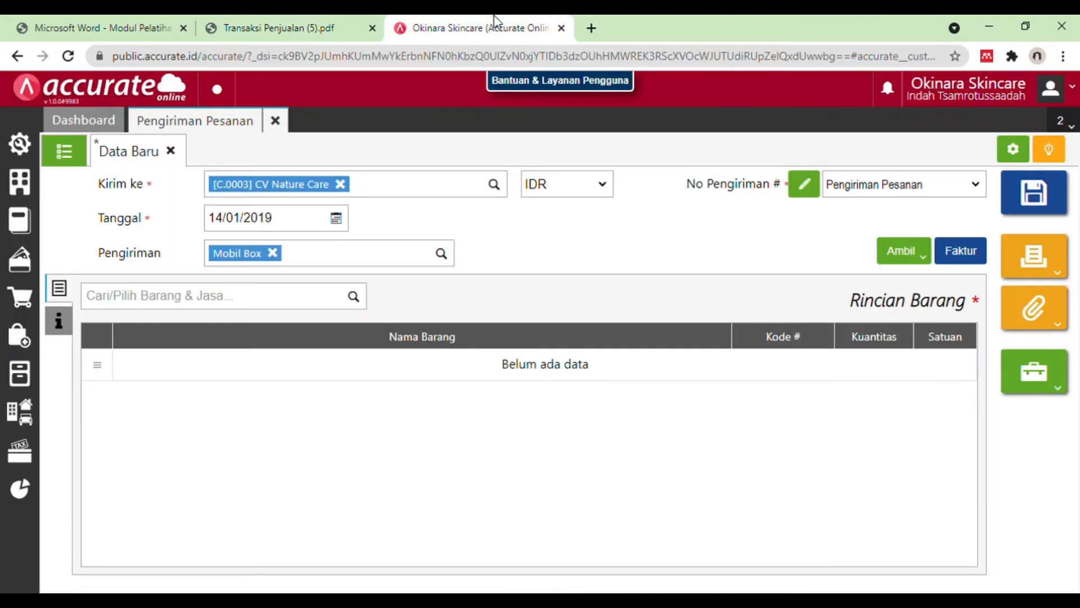
click(917, 260)
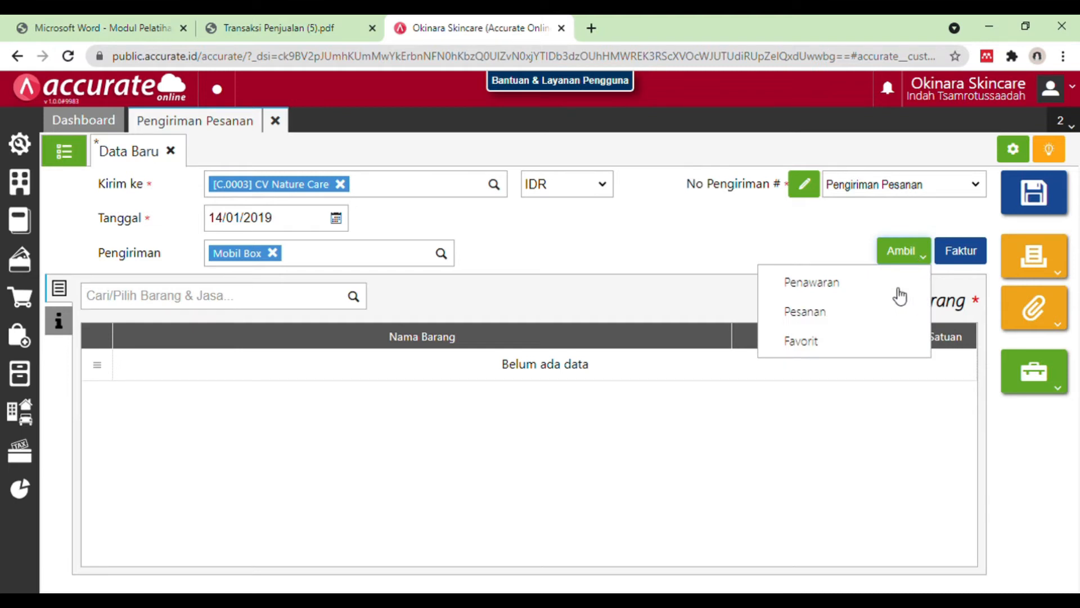
click(874, 322)
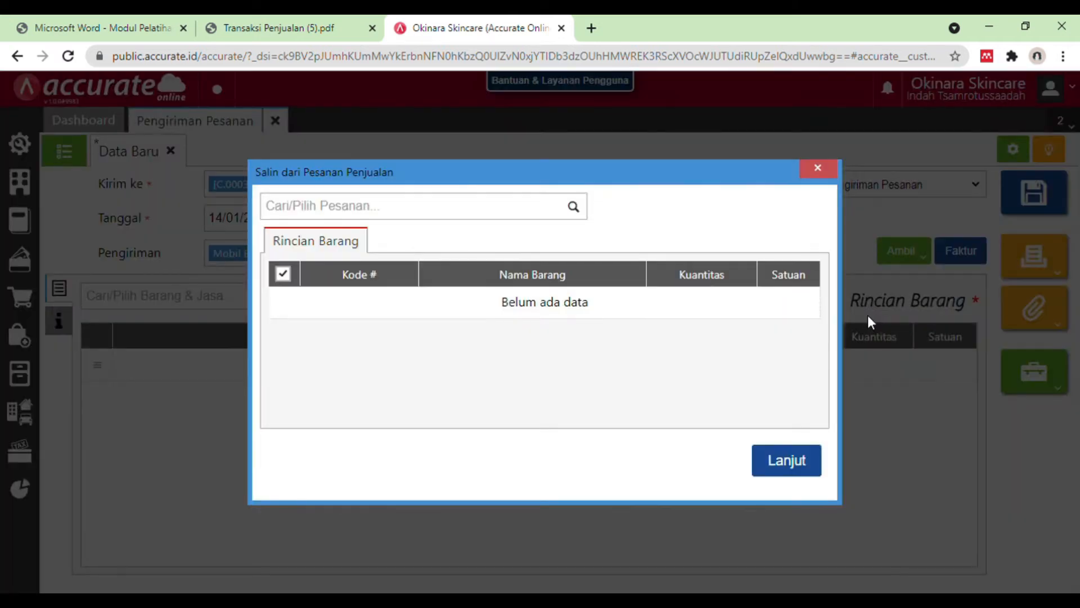
click(577, 212)
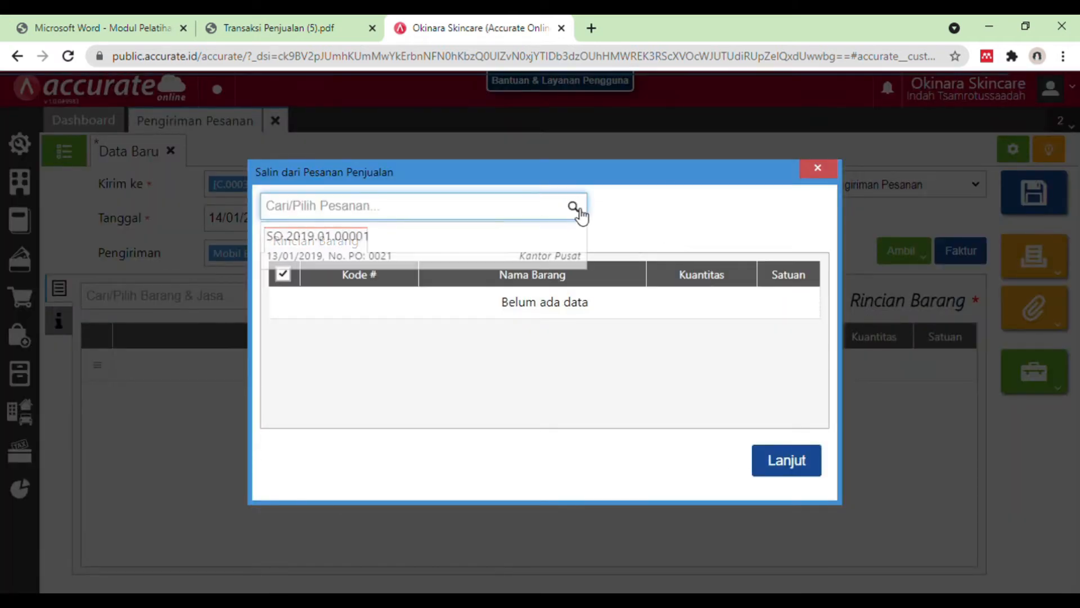
click(529, 260)
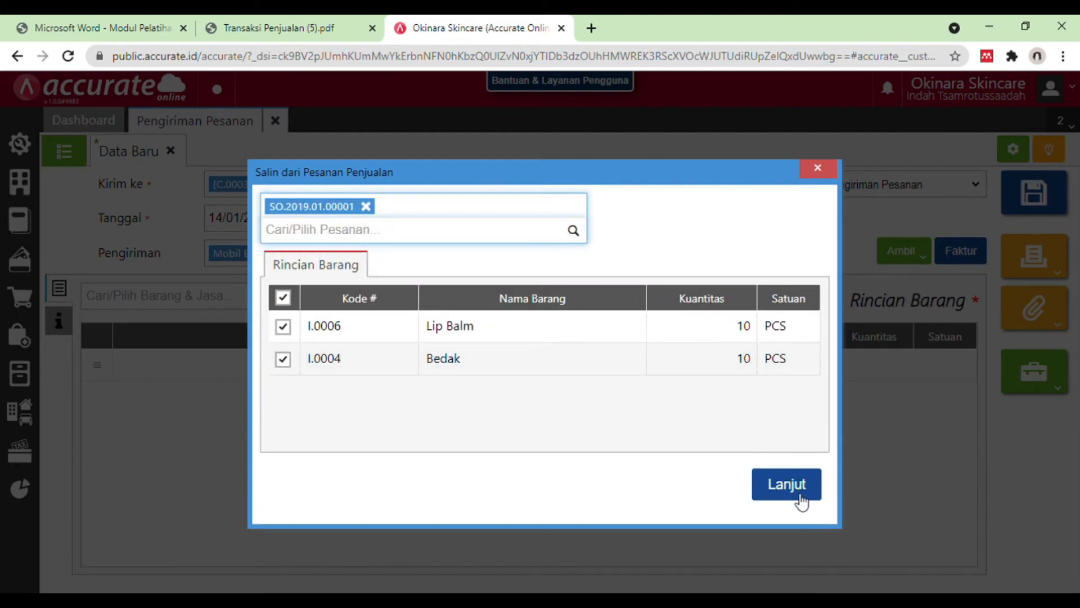
click(799, 494)
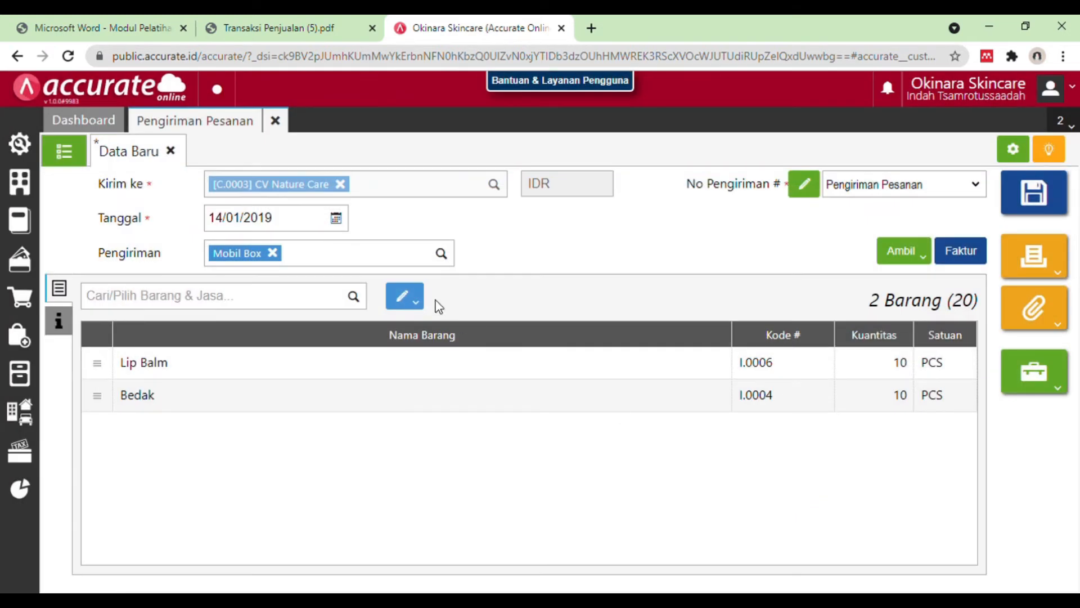
Step: Check the warehouse (Gudang) of the Lip Balm and Bedak lines against the 14 January 2019 entry in the Transaksi Penjualan PDF
click(304, 25)
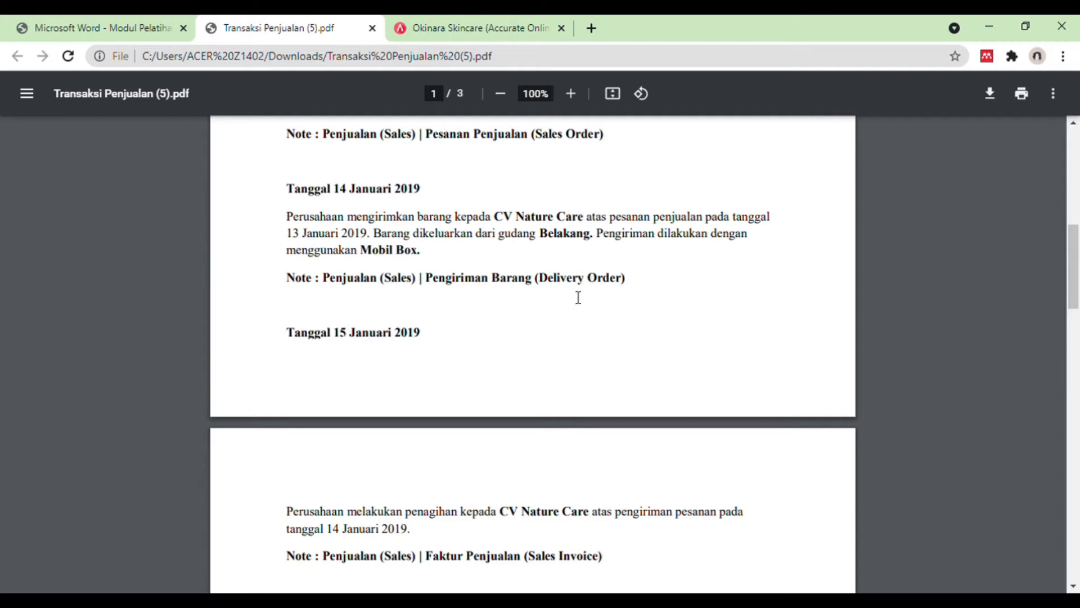
drag(499, 241, 593, 241)
click(512, 17)
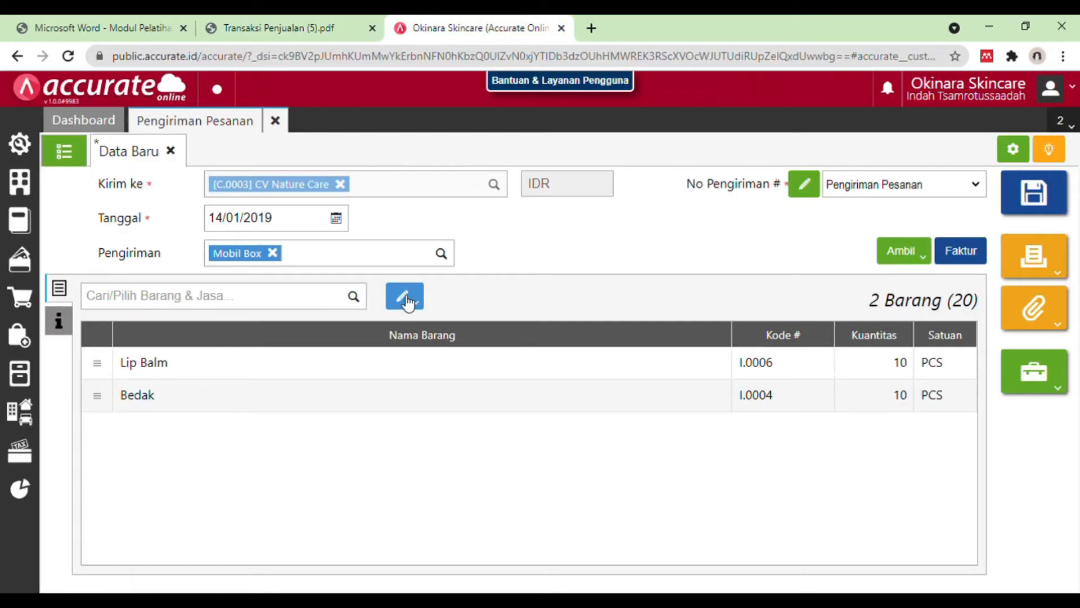
click(380, 363)
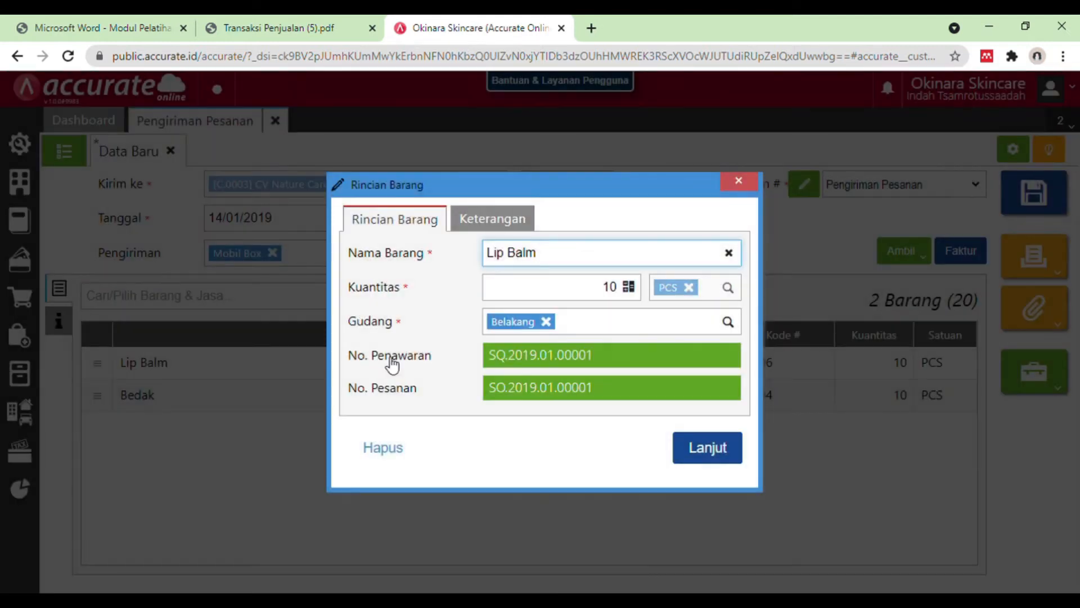
click(737, 181)
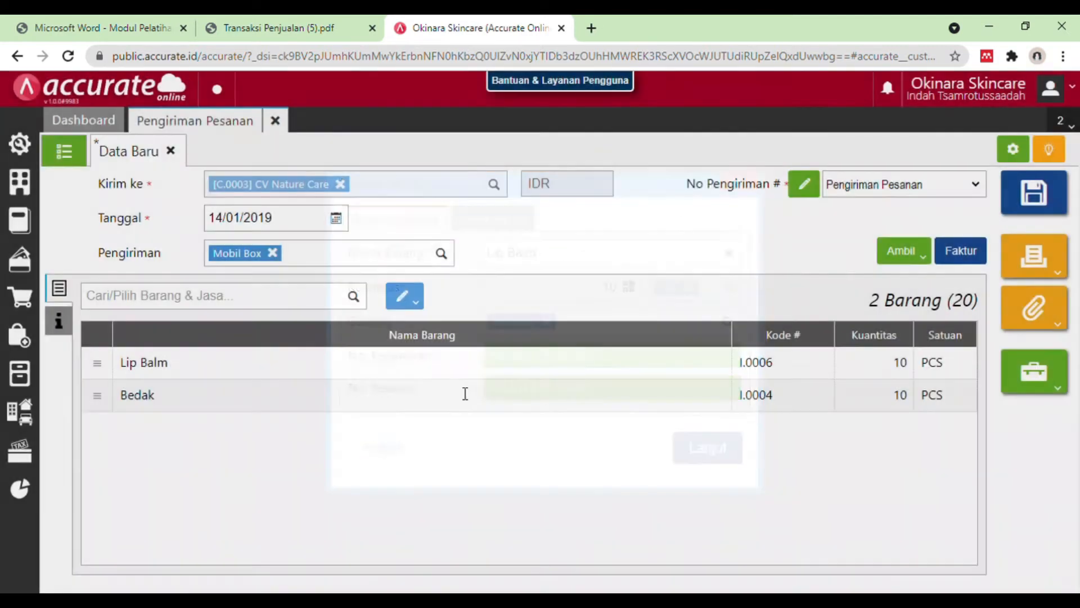
click(413, 412)
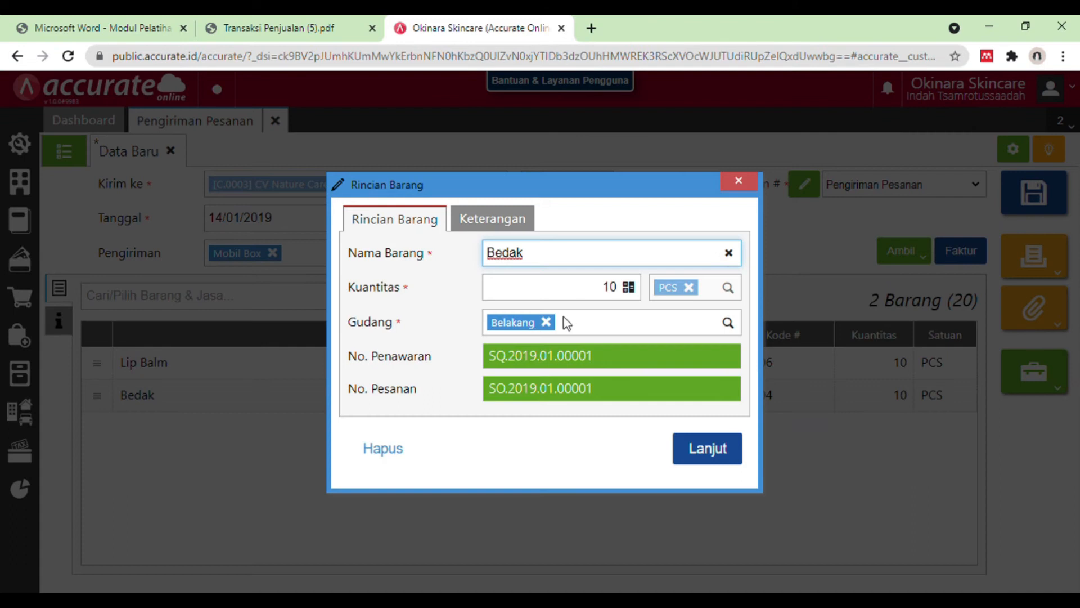
click(747, 189)
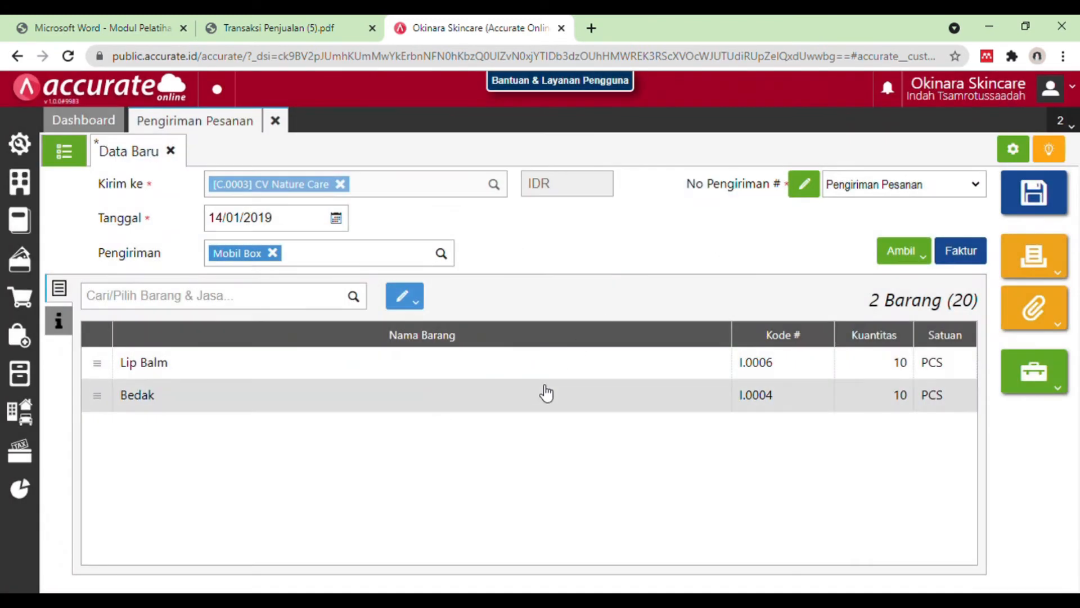
click(550, 377)
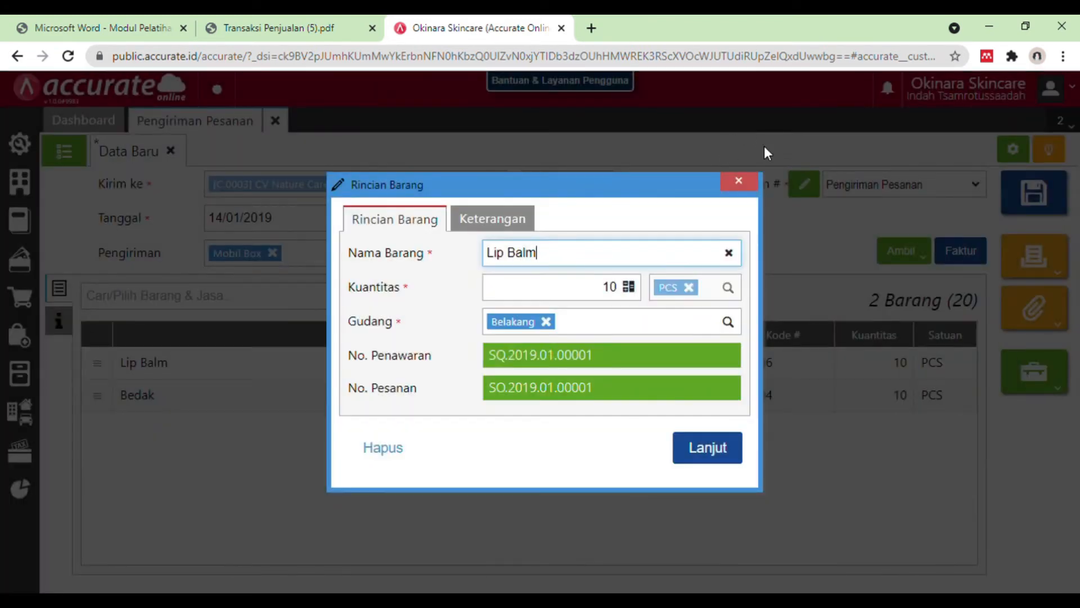
click(736, 181)
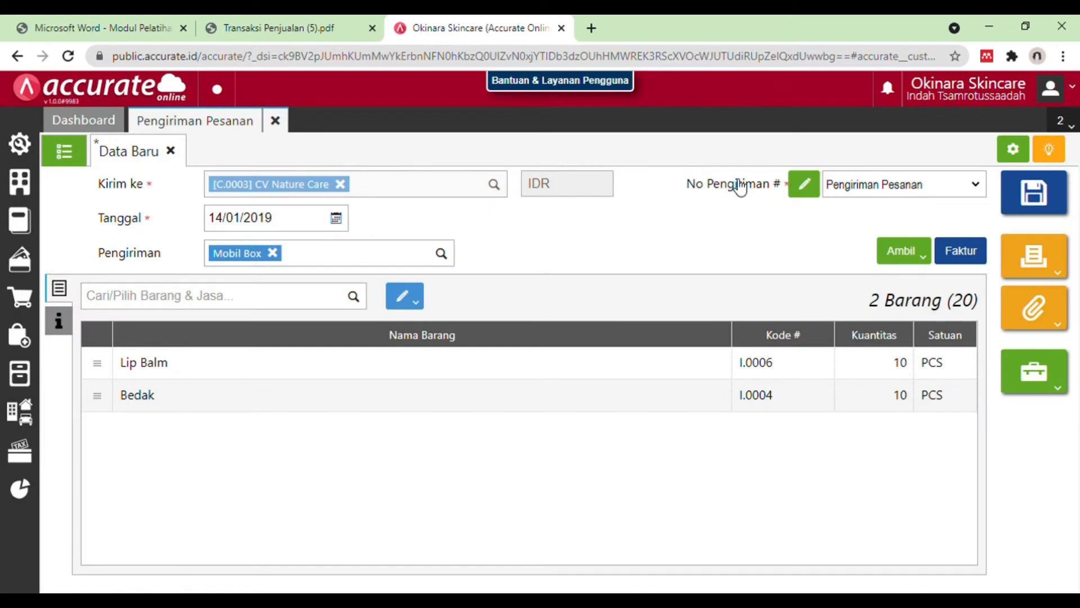
Step: Save CV Nature Care's delivery order and close the Pengiriman Pesanan form
click(1060, 192)
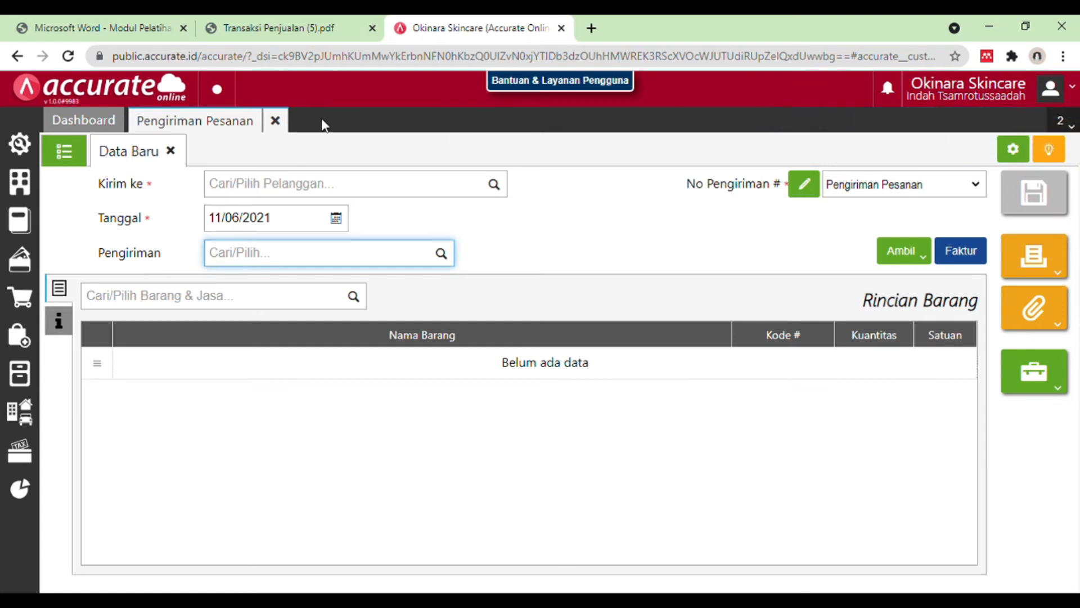
click(286, 122)
click(287, 122)
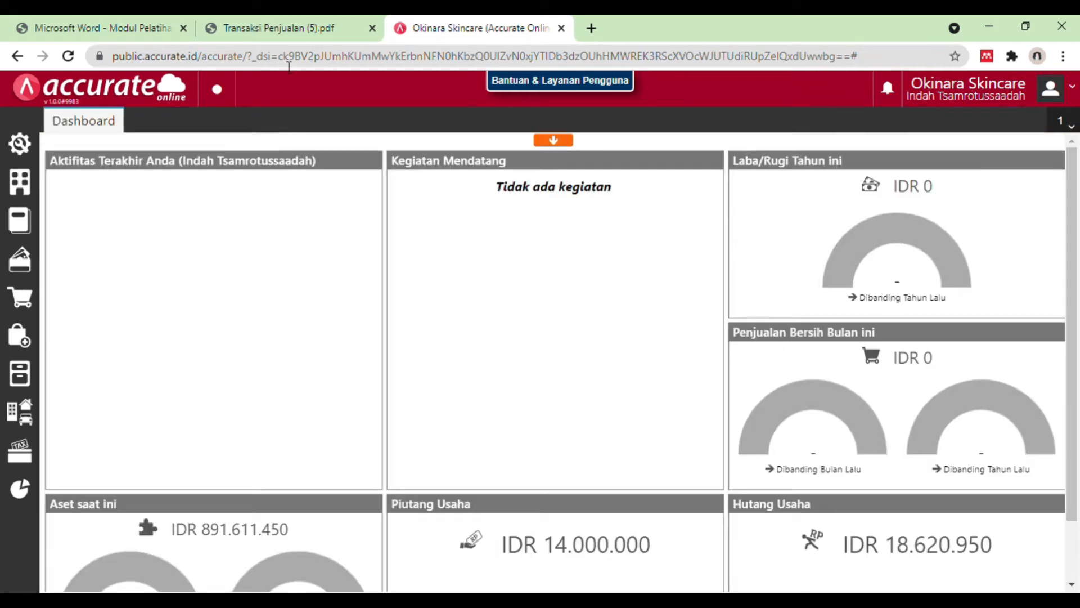
Step: Consult the 15 January 2019 billing entry for CV Nature Care in the Transaksi Penjualan PDF
click(288, 17)
click(475, 345)
scroll(474, 346, down, 3)
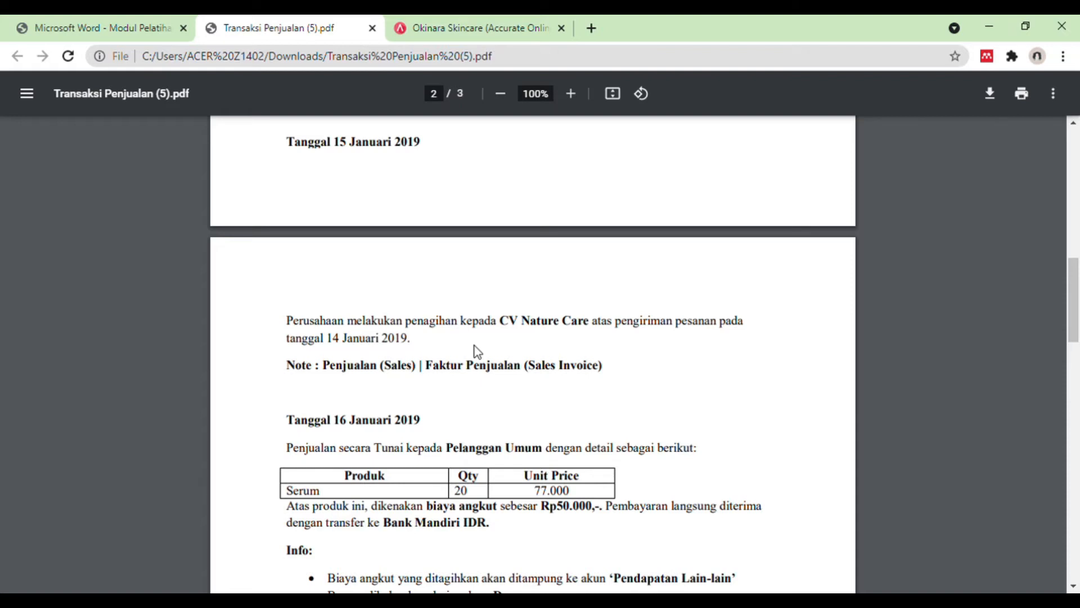
scroll(475, 345, down, 1)
scroll(474, 346, up, 2)
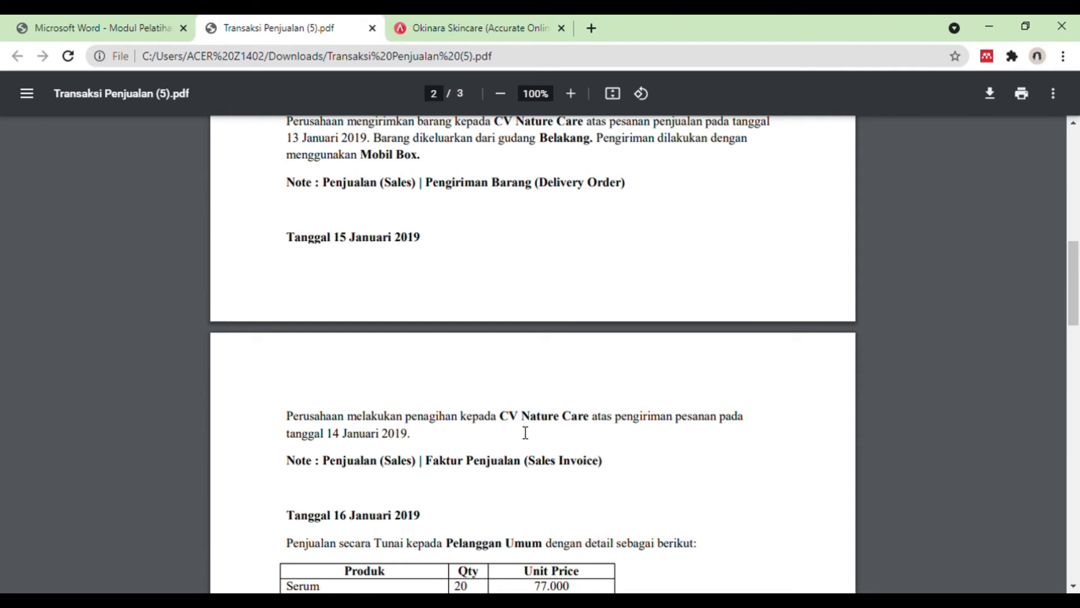
Step: Start a sales invoice (Faktur Penjualan) in Accurate Online with CV Nature Care as the customer
click(515, 23)
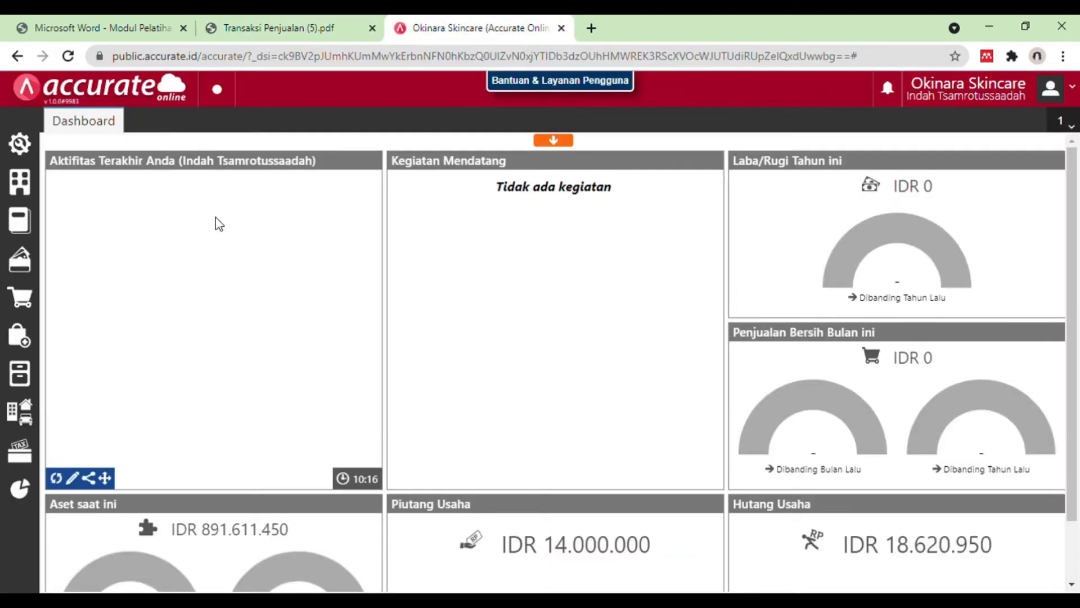
click(26, 313)
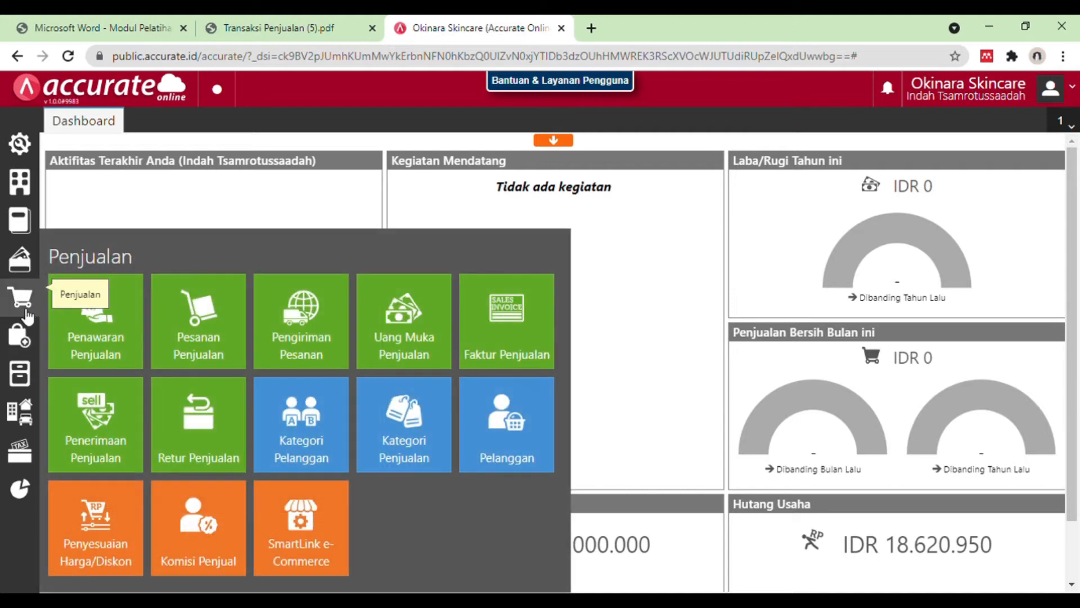
click(490, 336)
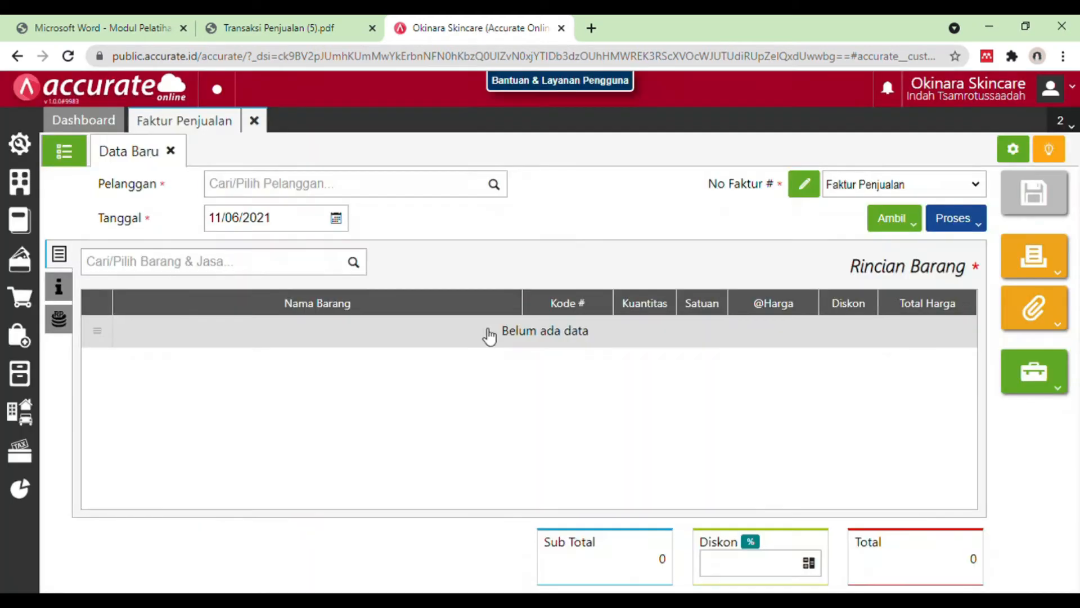
text(cv)
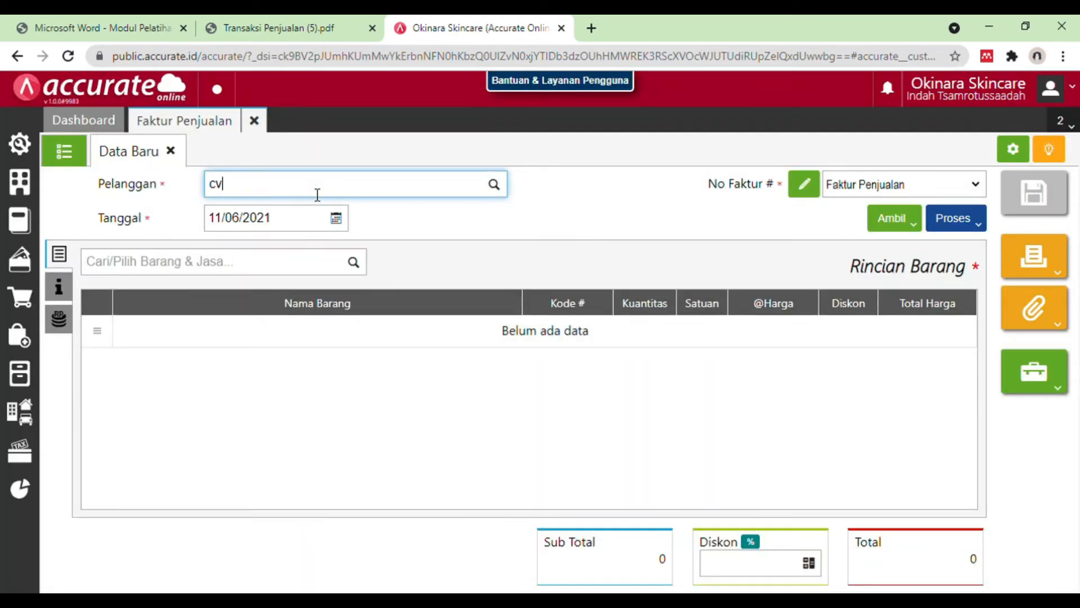
text( n)
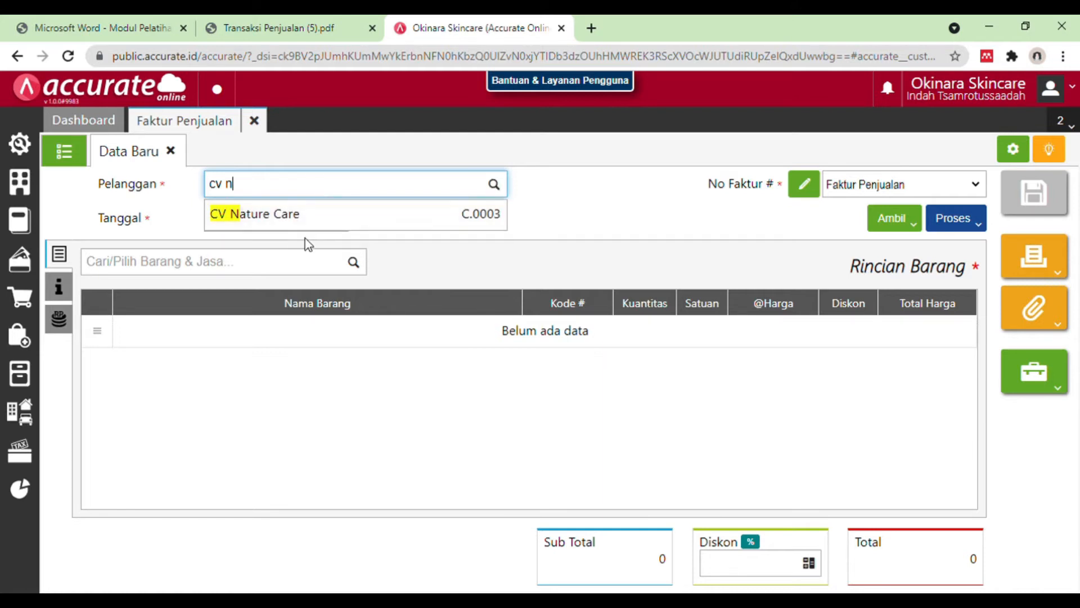
click(312, 217)
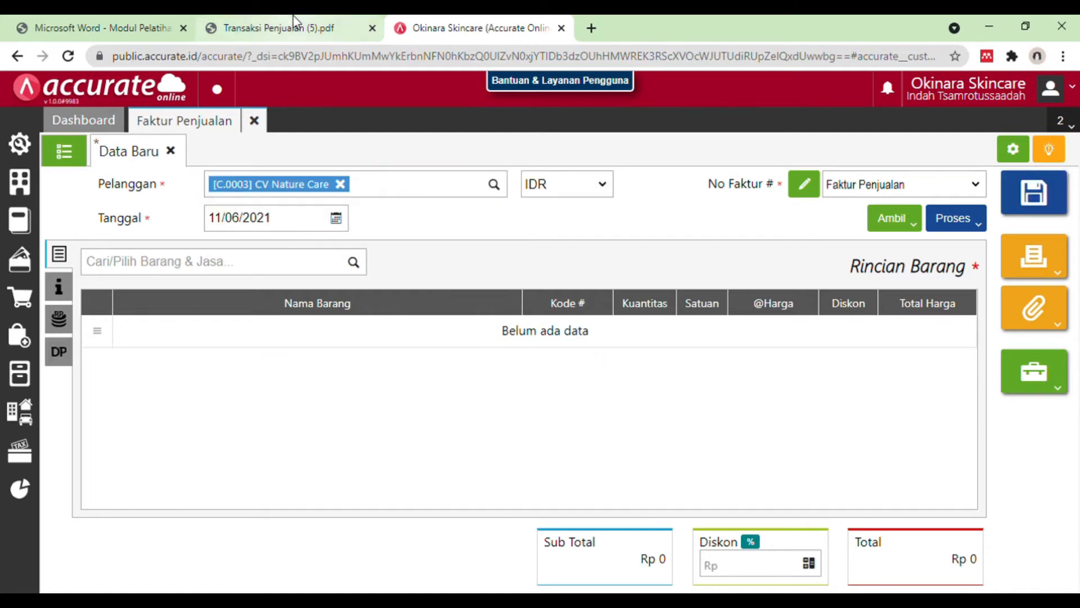
Step: Check the PDF entry's date and set the sales invoice's date to 15/01/2019
click(294, 24)
click(394, 25)
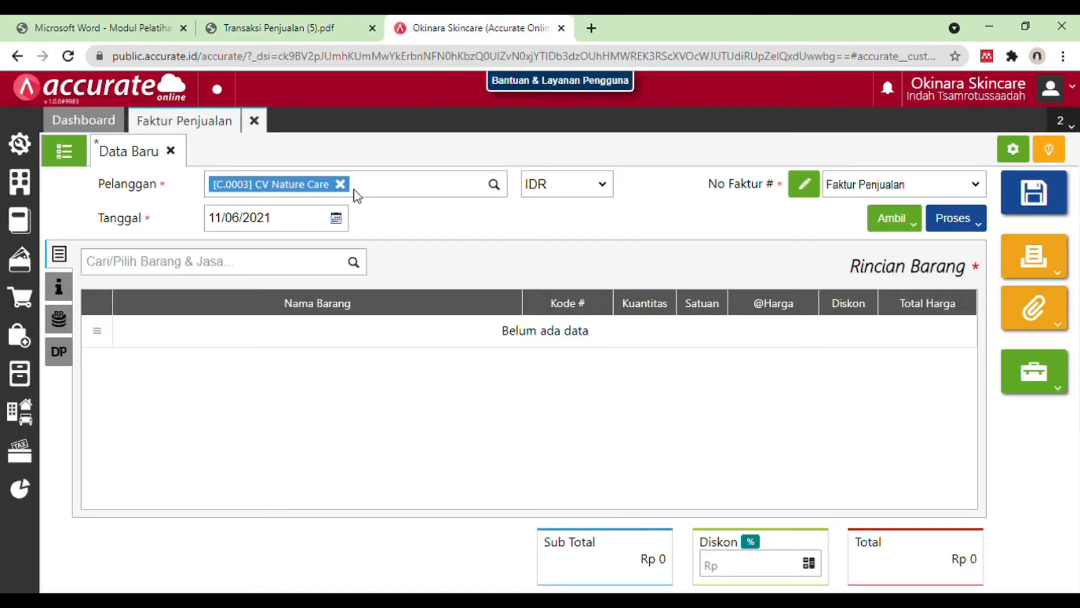
click(289, 219)
text(15/01/2019)
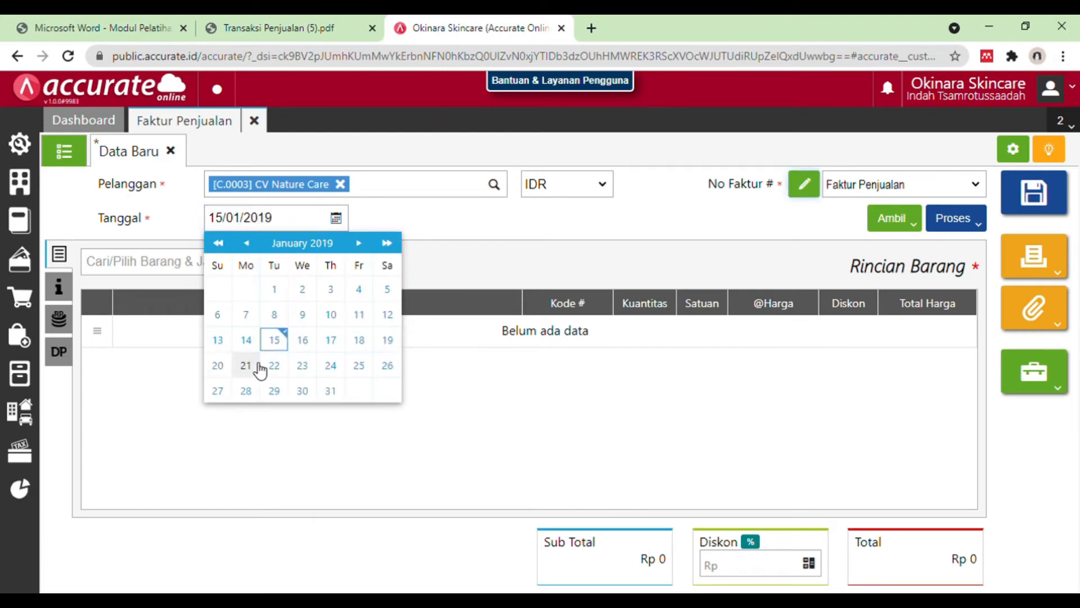
click(276, 340)
Step: Copy the Lip Balm and Bedak items from CV Nature Care's delivery order (Pengiriman) into the sales invoice
click(916, 225)
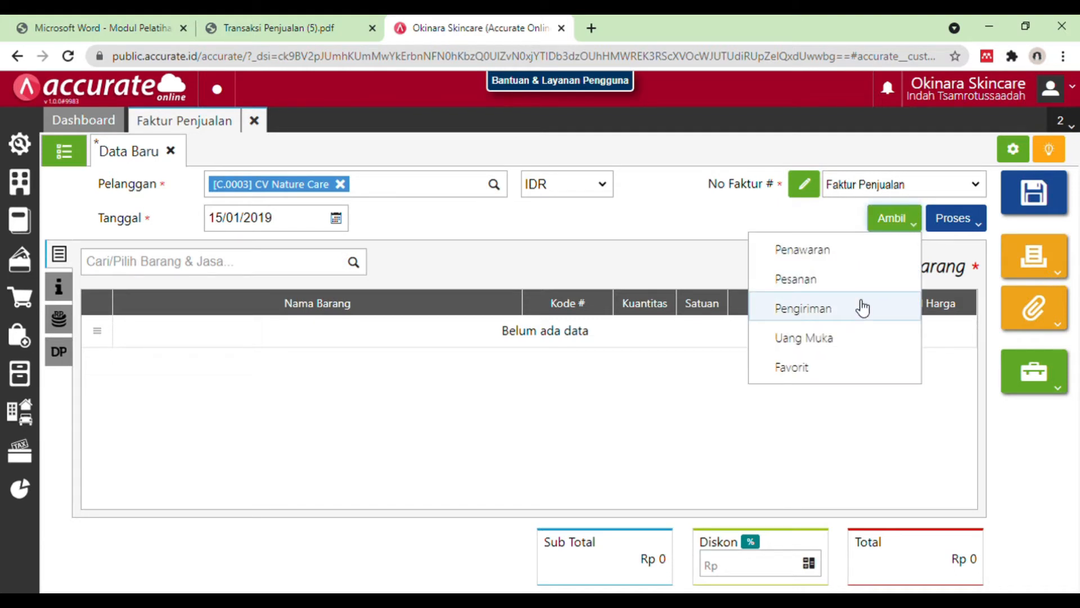
click(861, 309)
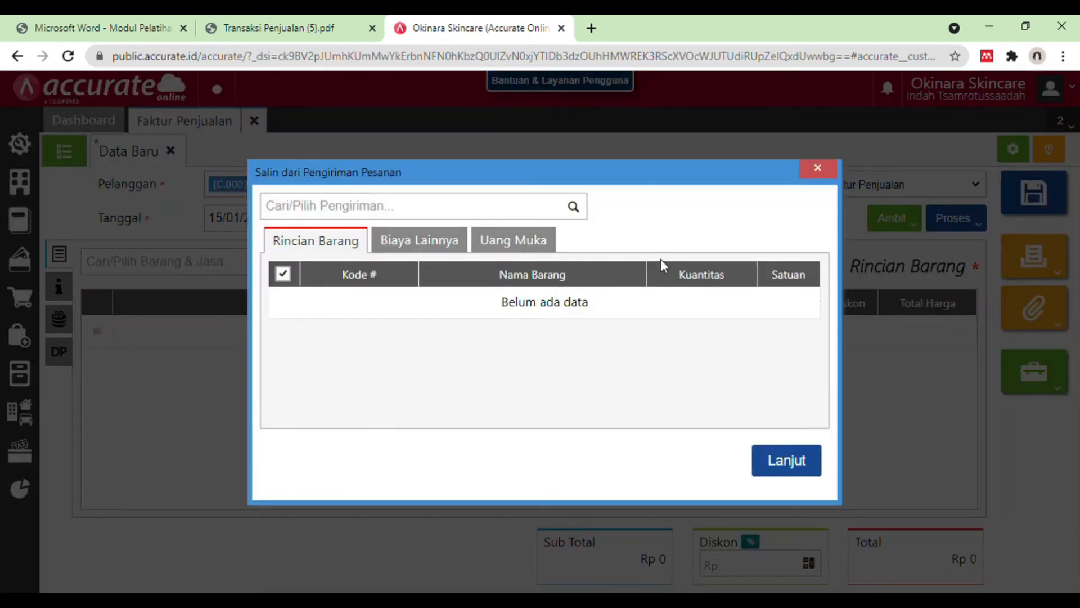
click(575, 207)
click(557, 248)
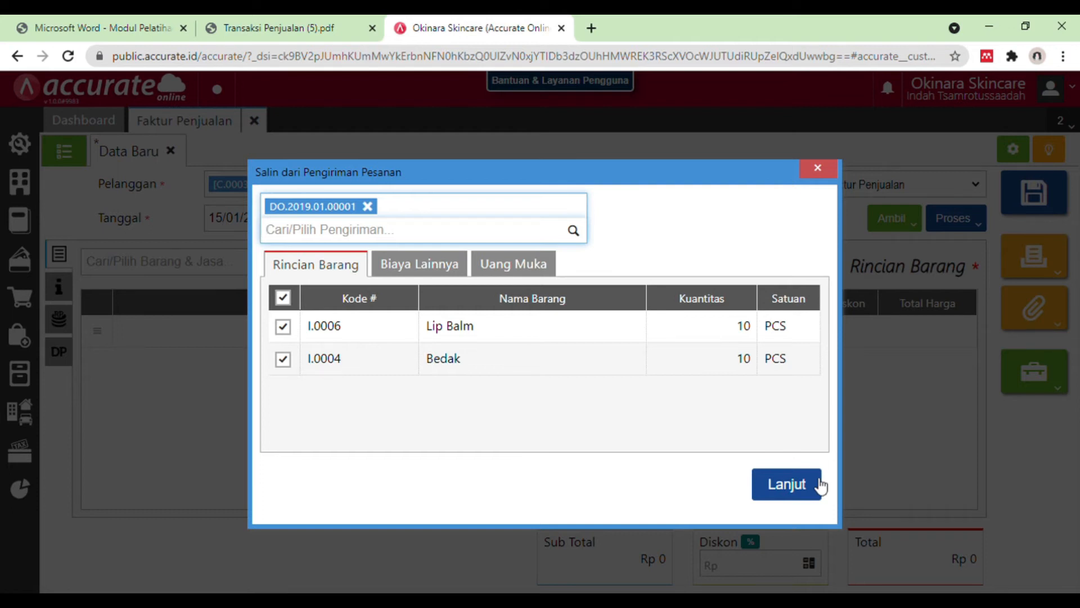
click(821, 486)
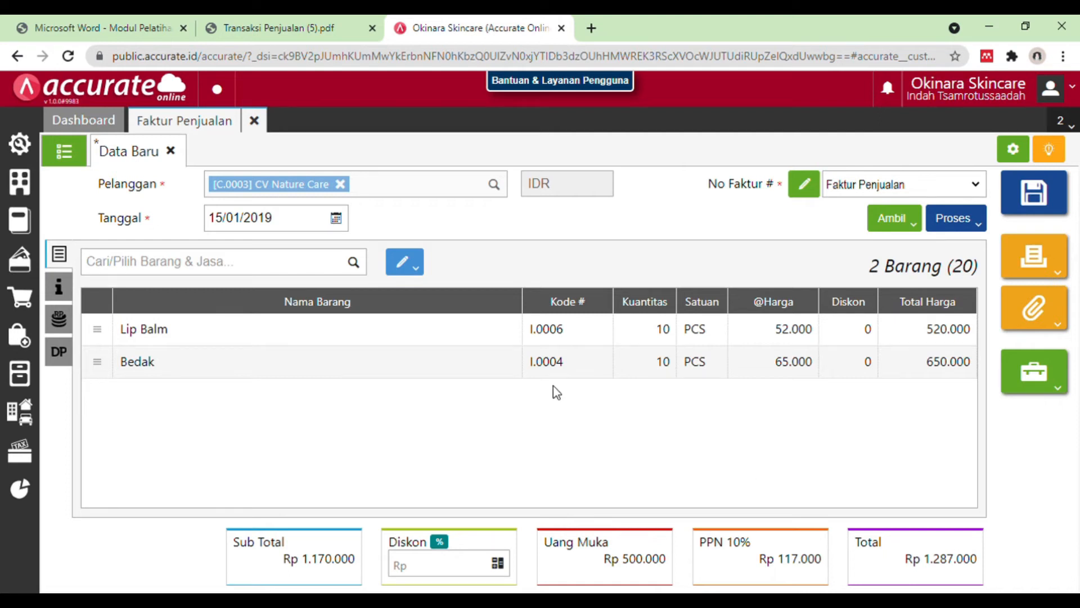
Step: Review the invoice's additional information (Info lainnya), then save the invoice and close the Faktur Penjualan form
click(60, 288)
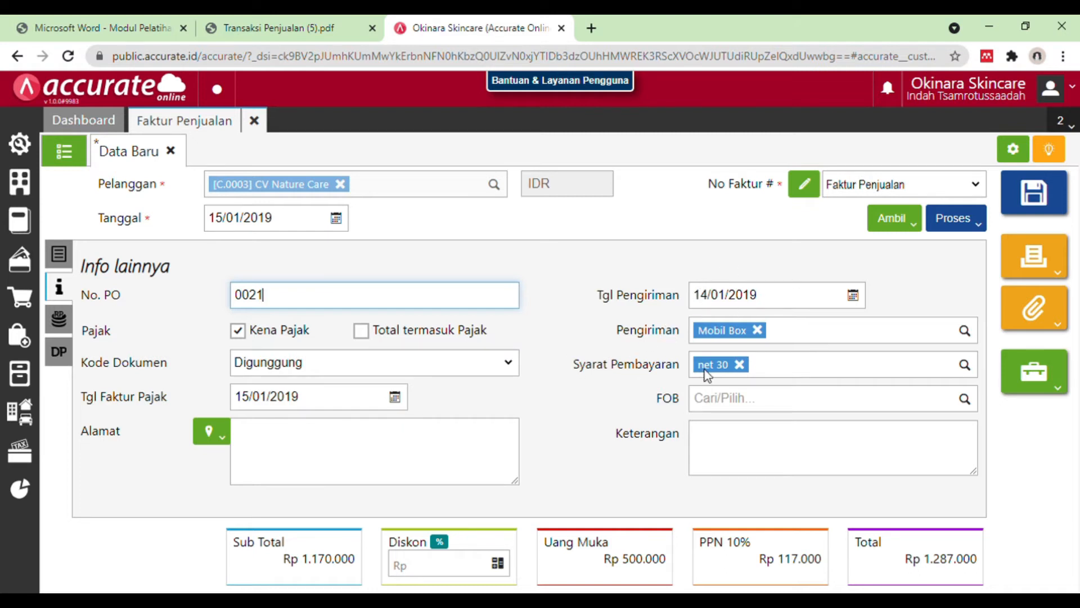
click(62, 254)
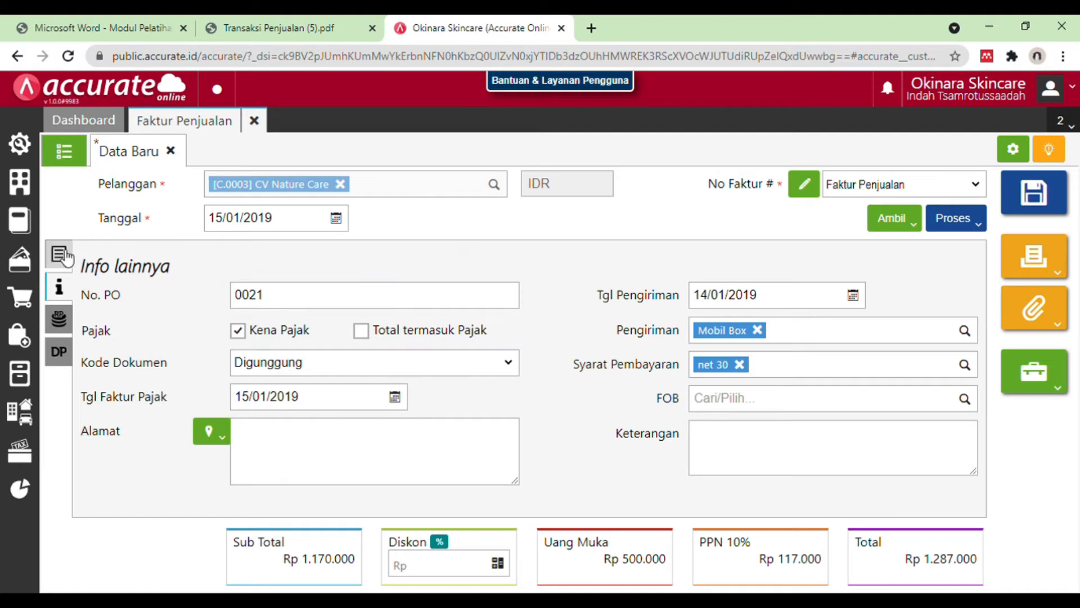
click(59, 287)
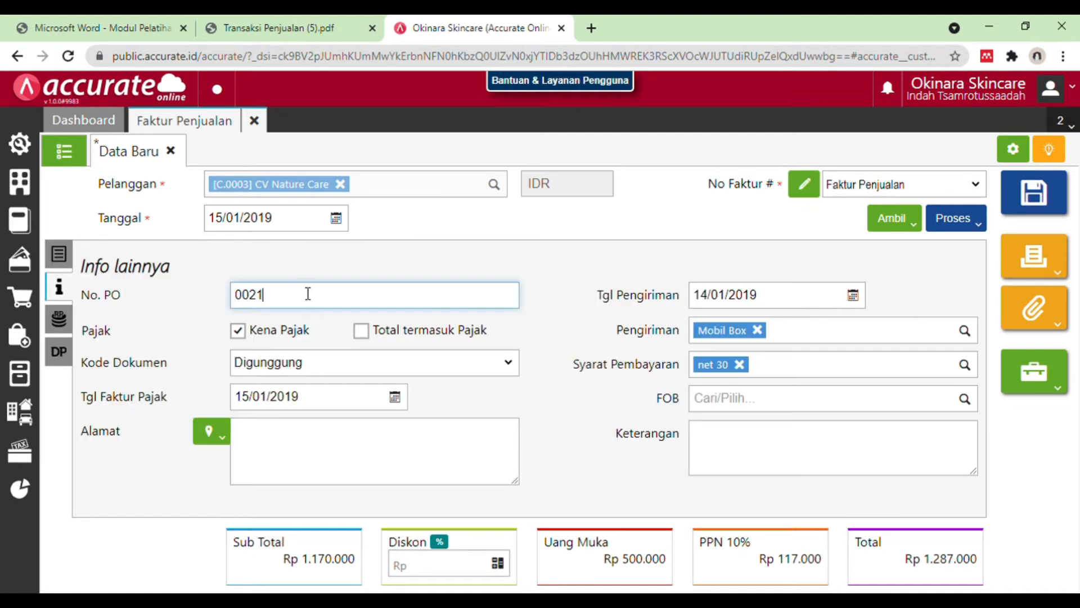
click(1038, 198)
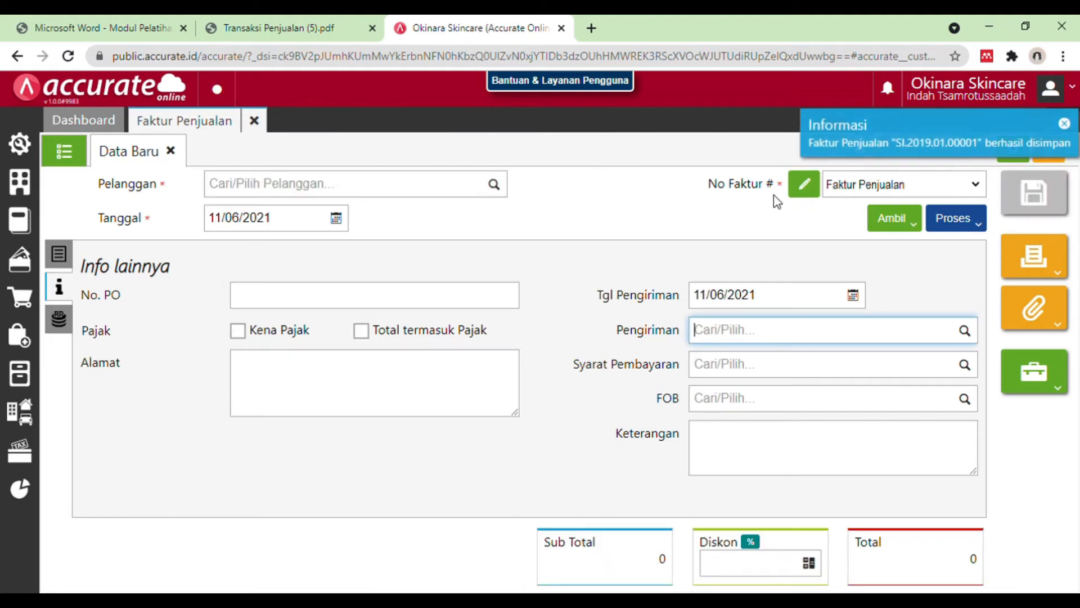
click(258, 120)
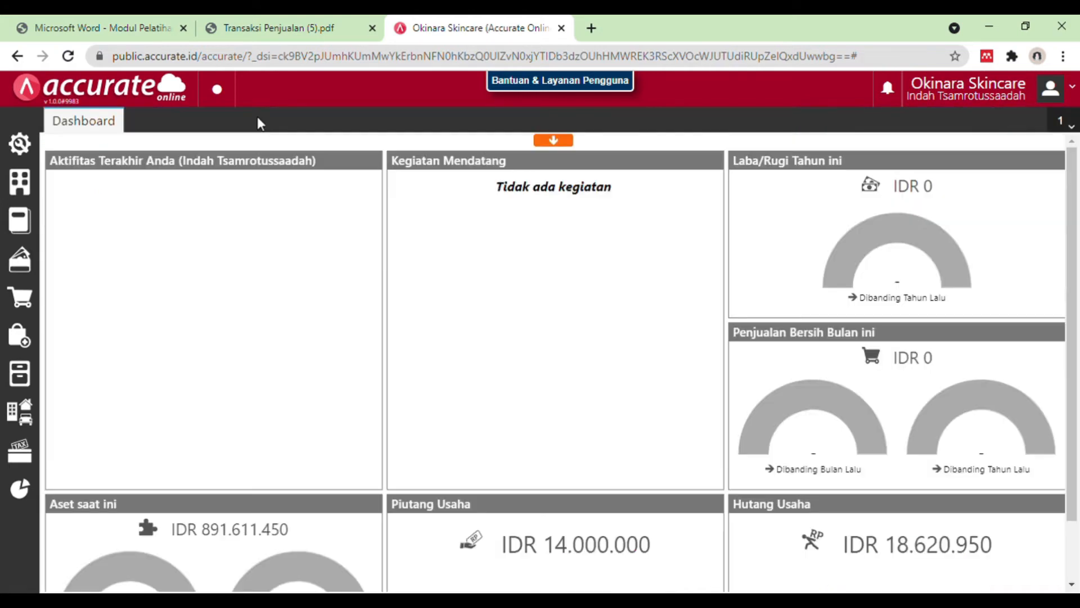
Step: Read the 16 January 2019 entry in the Transaksi Penjualan PDF, then start a new sales invoice (Faktur Penjualan) in Accurate Online
click(292, 17)
scroll(529, 388, down, 4)
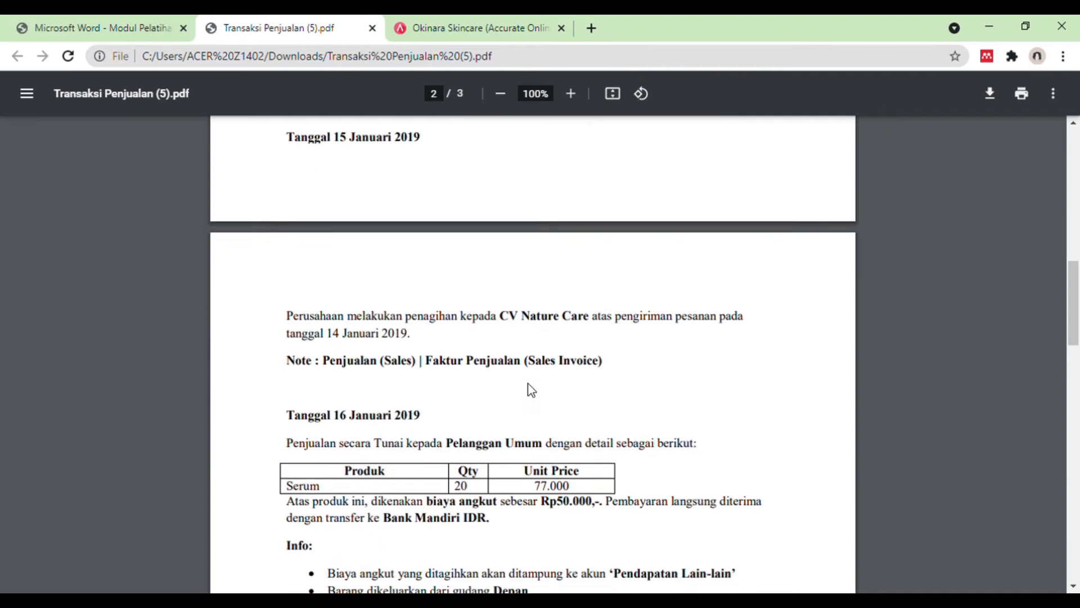
scroll(529, 388, down, 3)
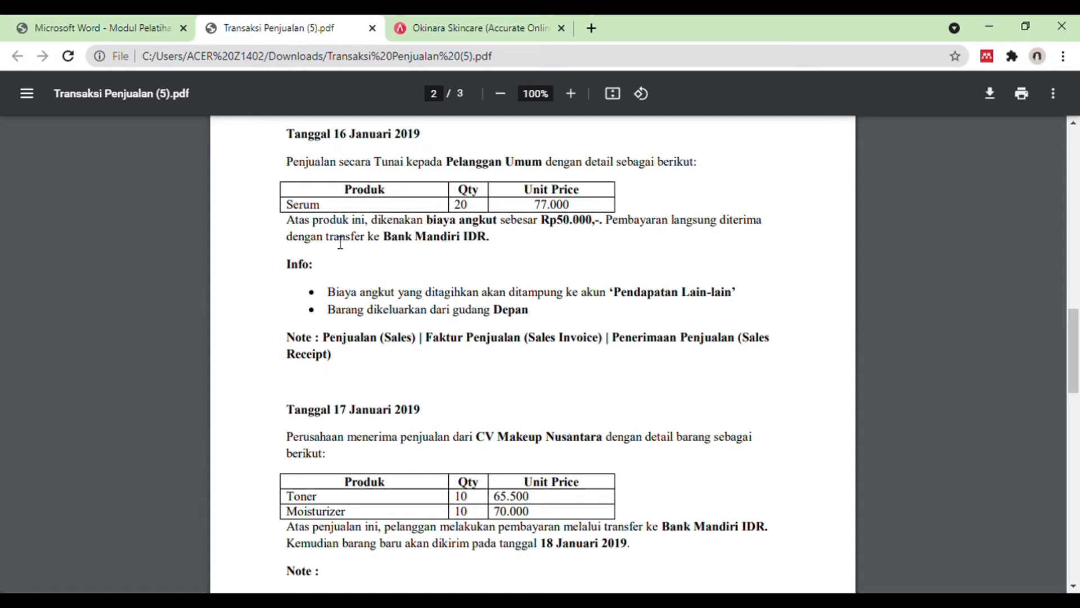
click(476, 22)
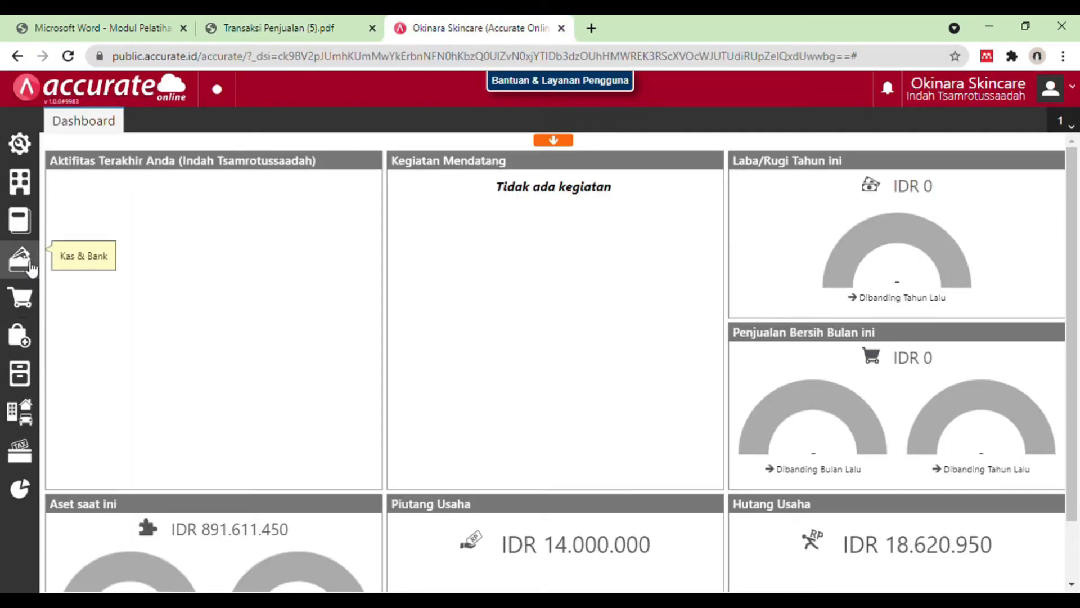
click(29, 317)
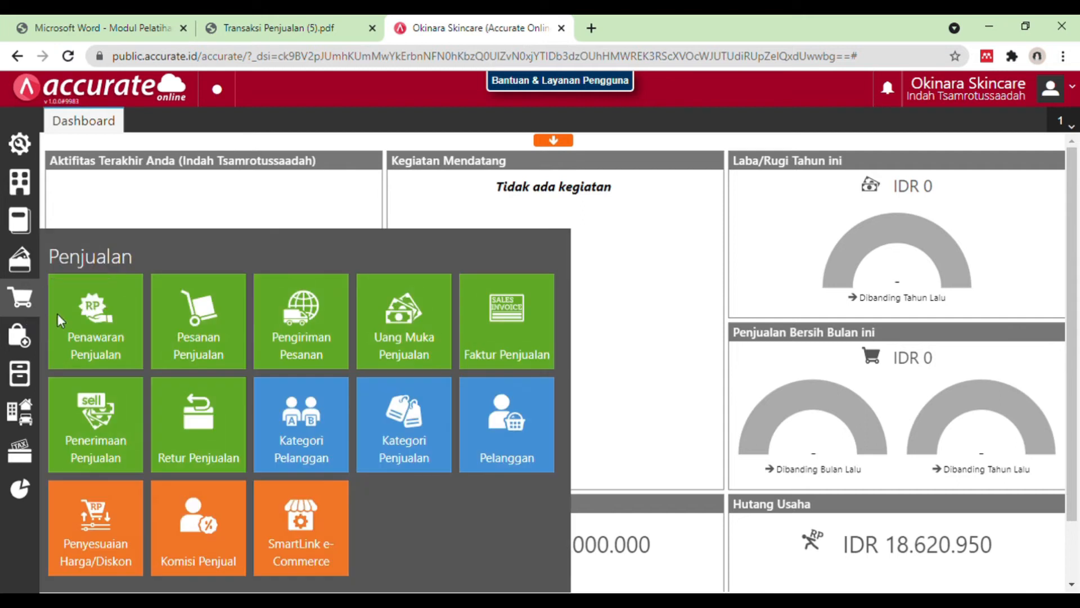
click(488, 347)
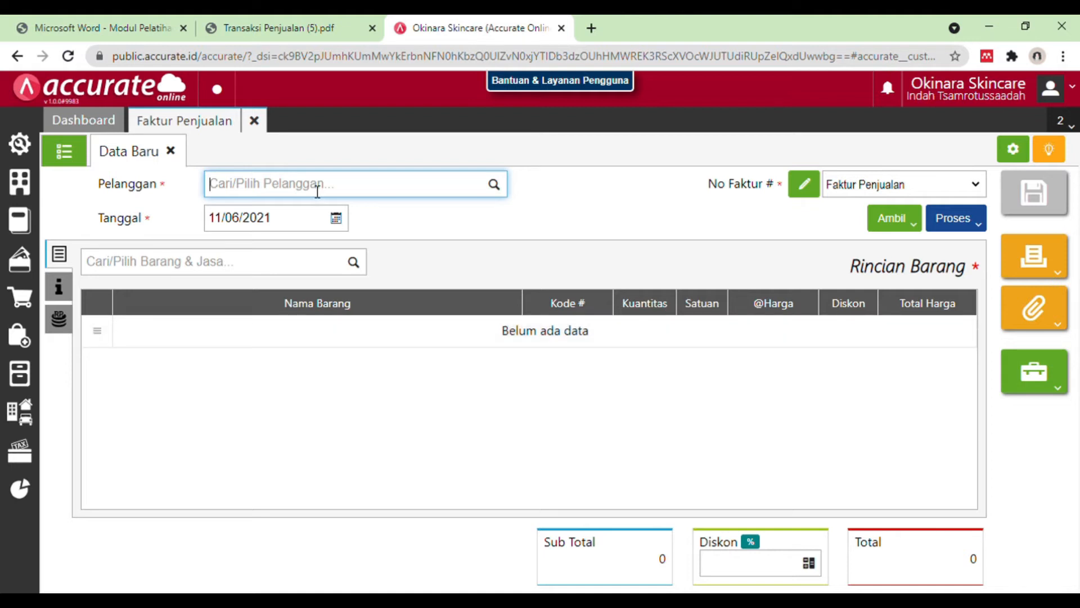
Step: Check the customer in the PDF entry and set the sales invoice's customer to Pelanggan Umum
click(278, 28)
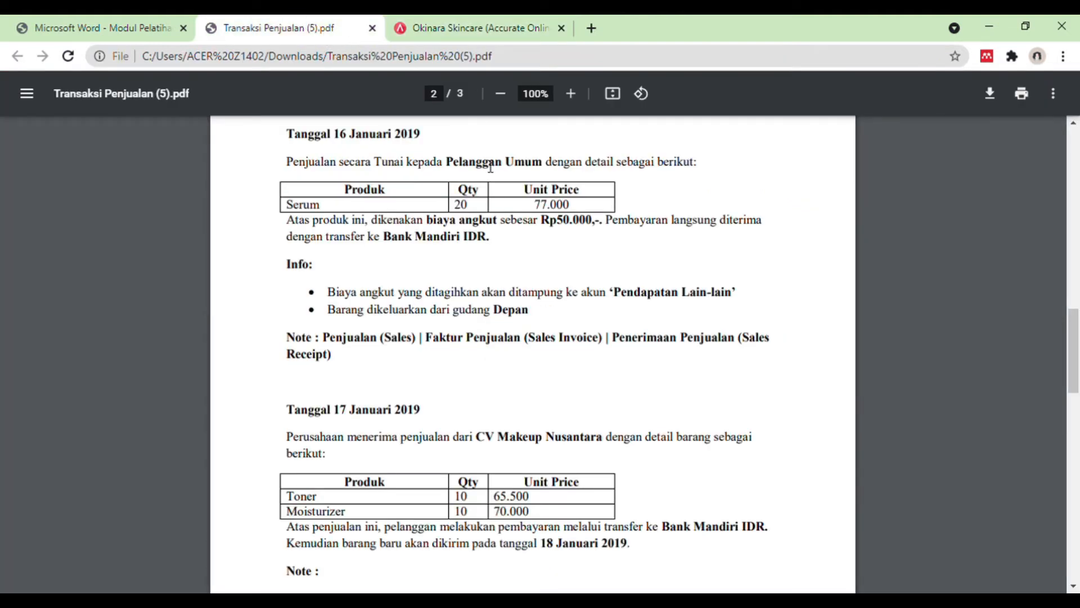
click(454, 14)
text(pelangg)
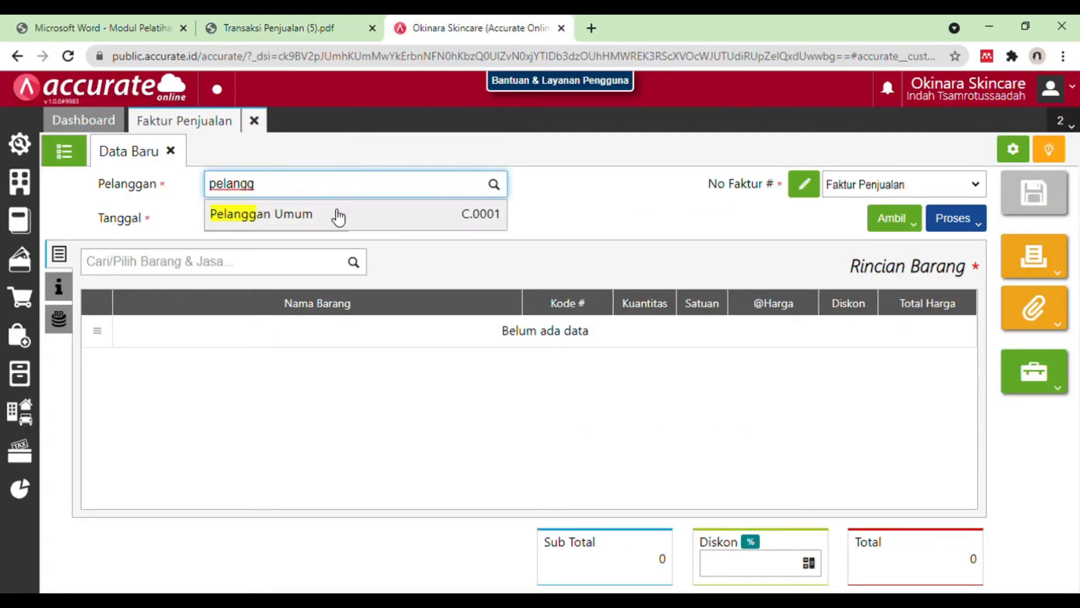
click(333, 217)
Step: Set the sales invoice's date to 16/01/2019
click(302, 222)
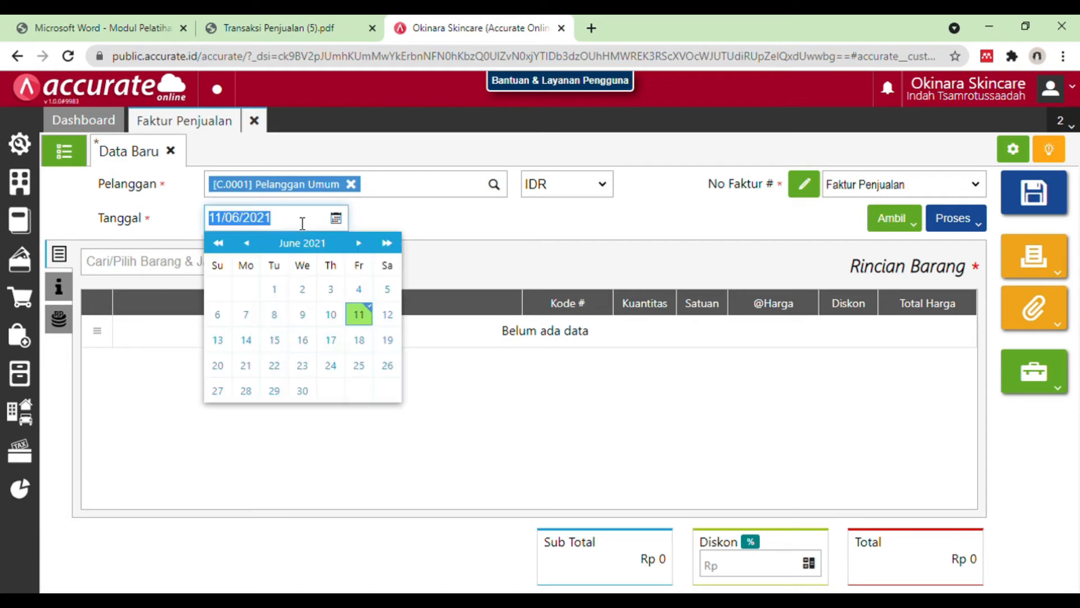
key(BackSpace)
text(16/)
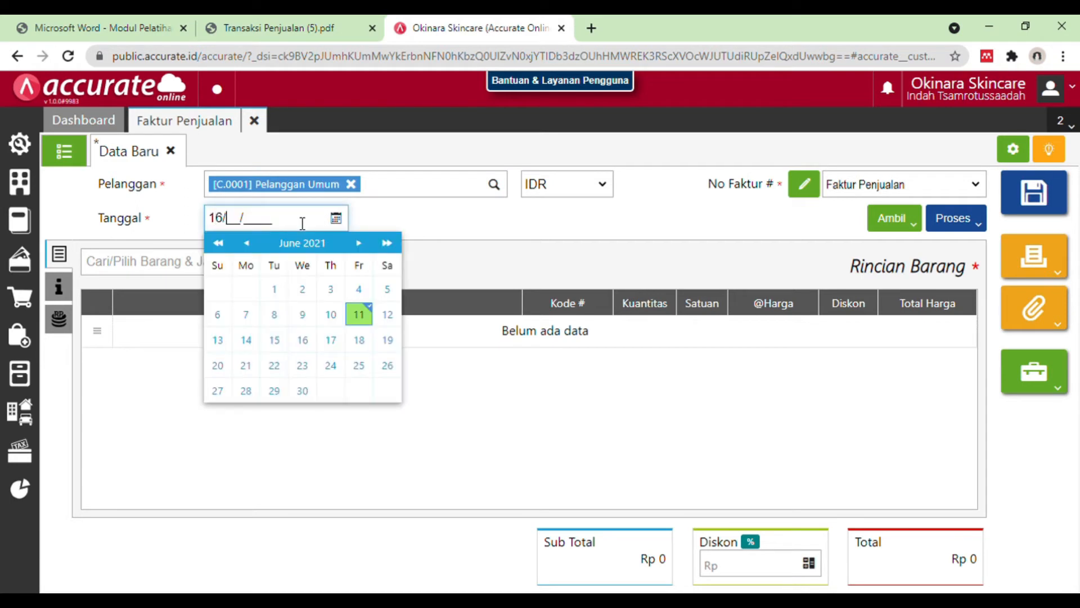
text(01/2019)
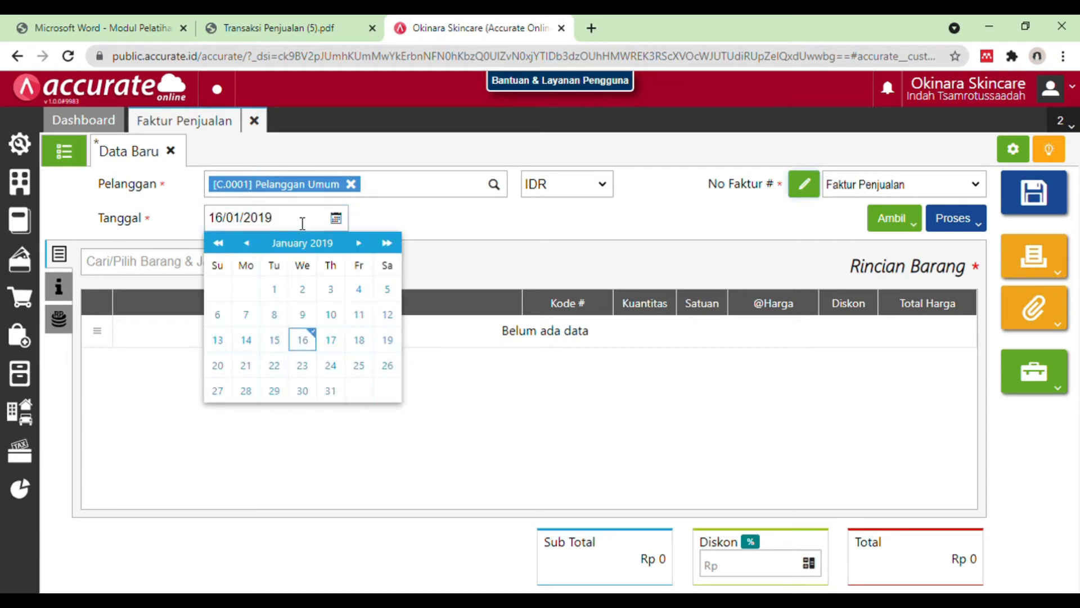
click(314, 348)
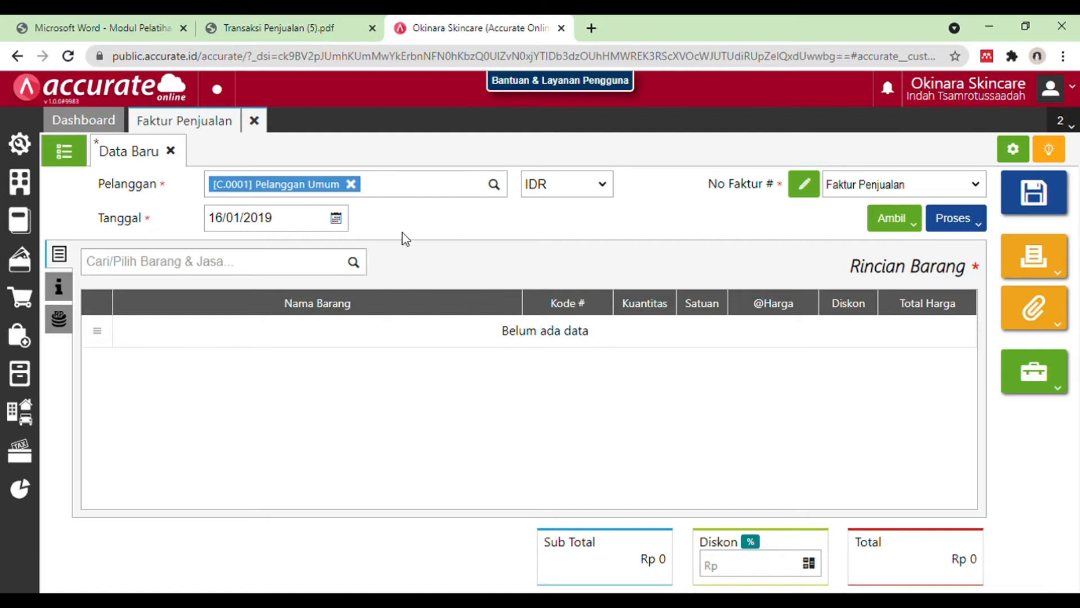
Step: Check the product in the PDF entry, choose Serum as the invoice item and set its quantity to 20
click(357, 263)
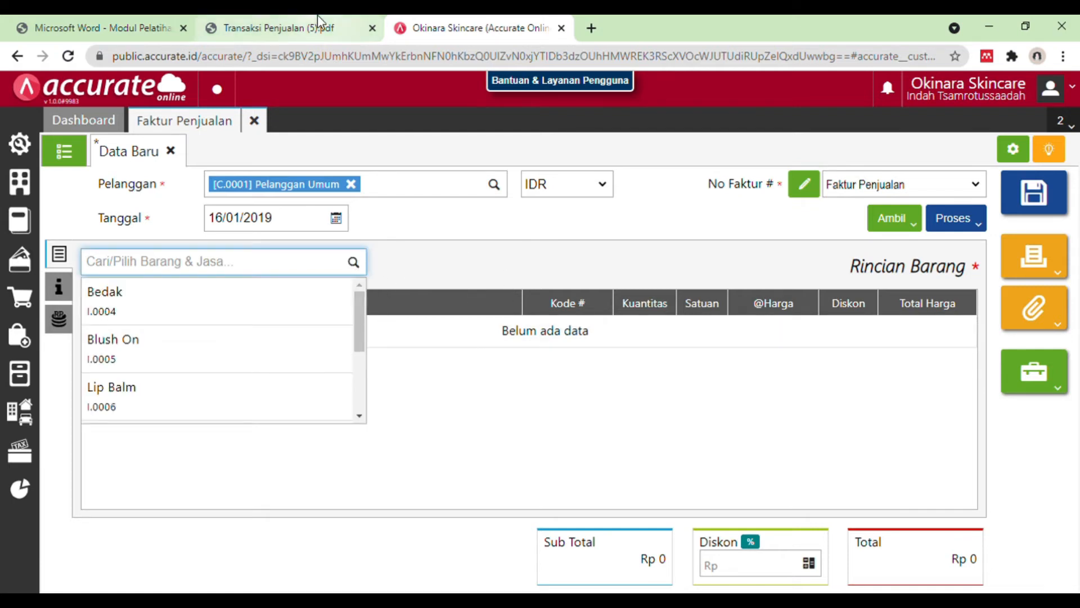
click(317, 16)
click(465, 20)
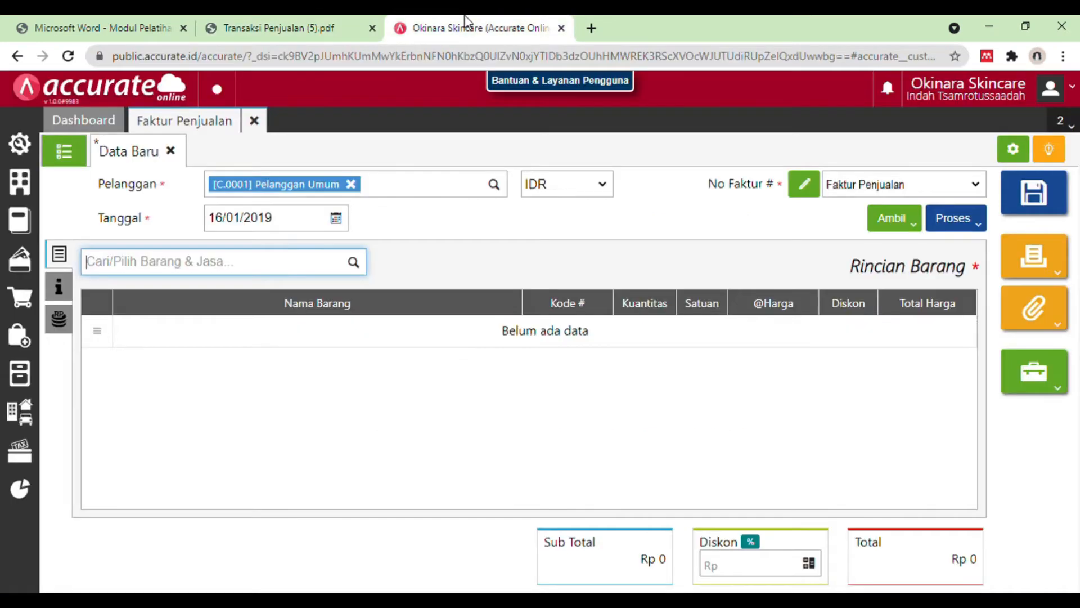
text(serum)
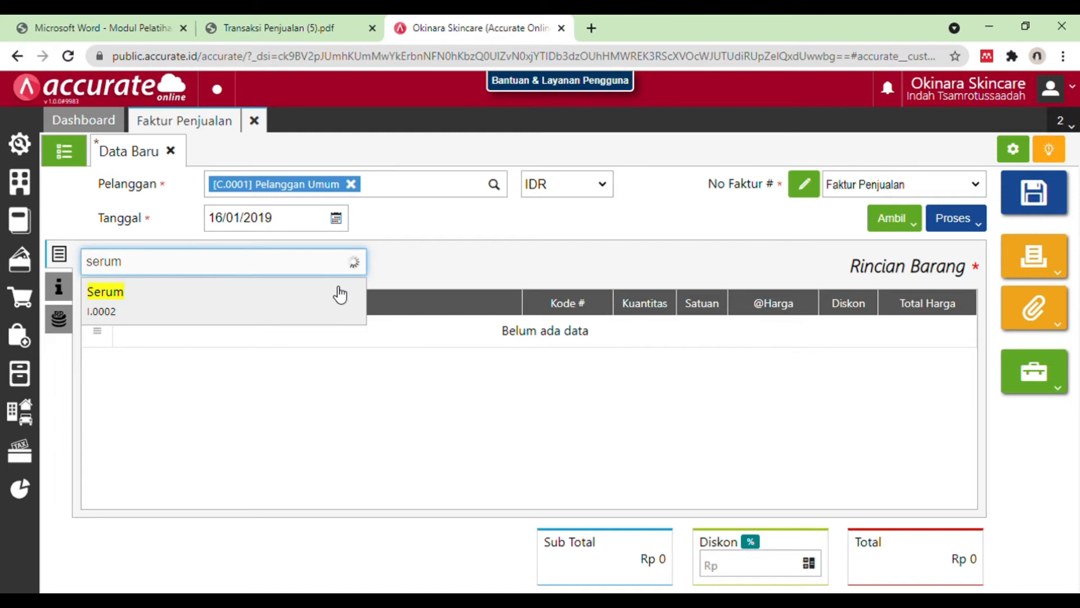
click(334, 286)
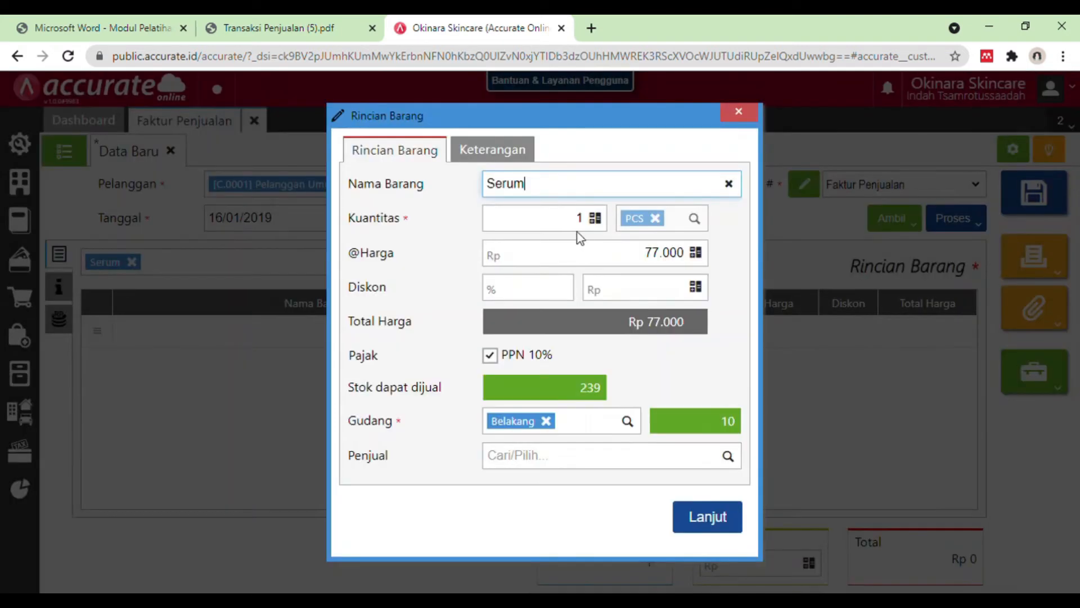
click(590, 226)
text(20)
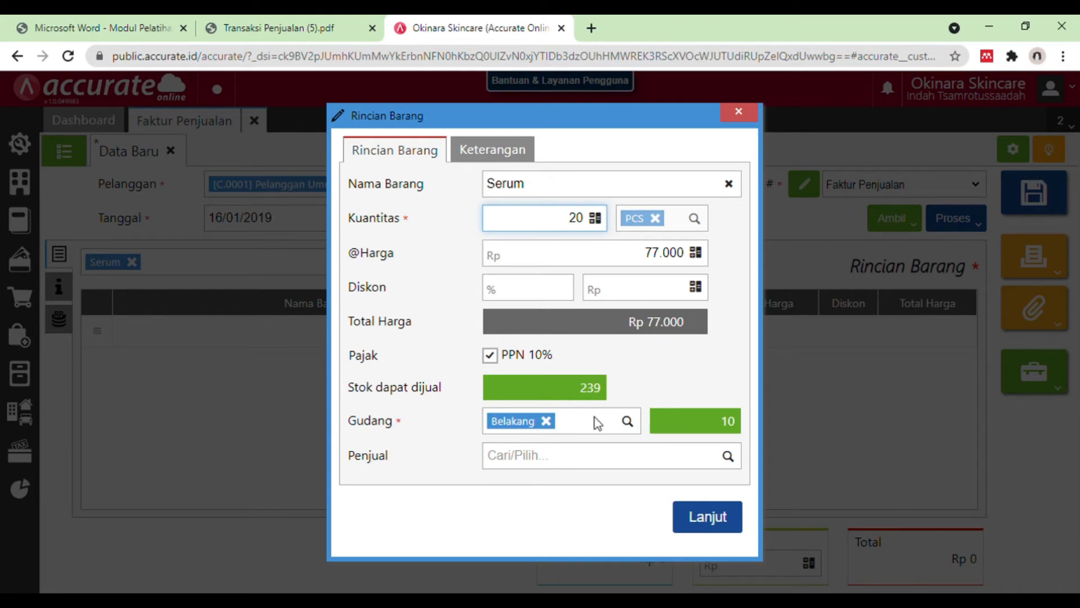
Step: Check the Serum details in the PDF, set its warehouse (Gudang) to Depan and add the item to the invoice
click(343, 31)
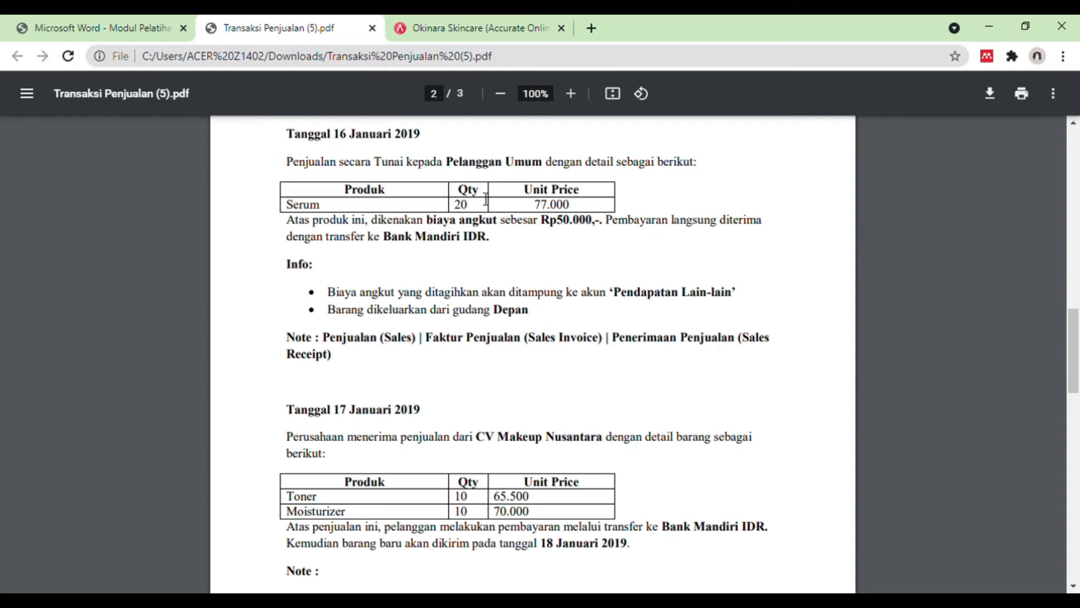
click(482, 18)
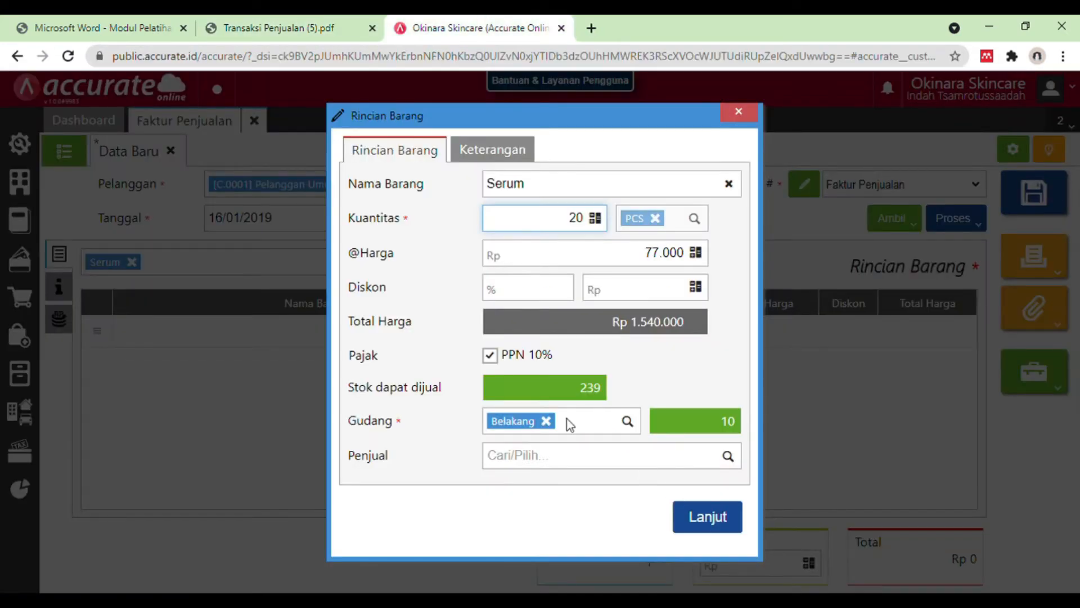
click(546, 421)
text(depan)
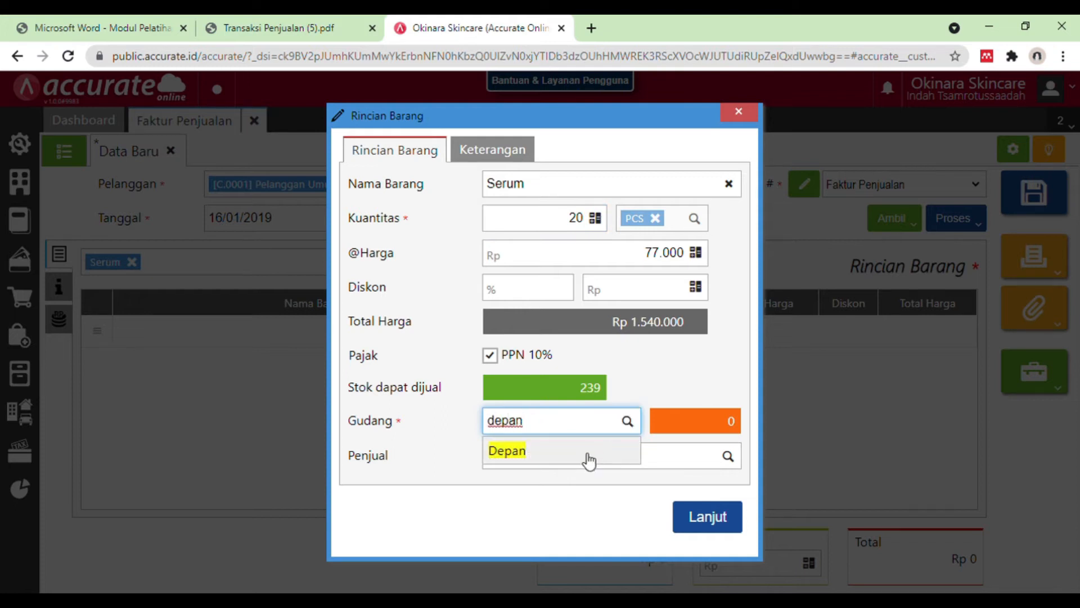
click(583, 455)
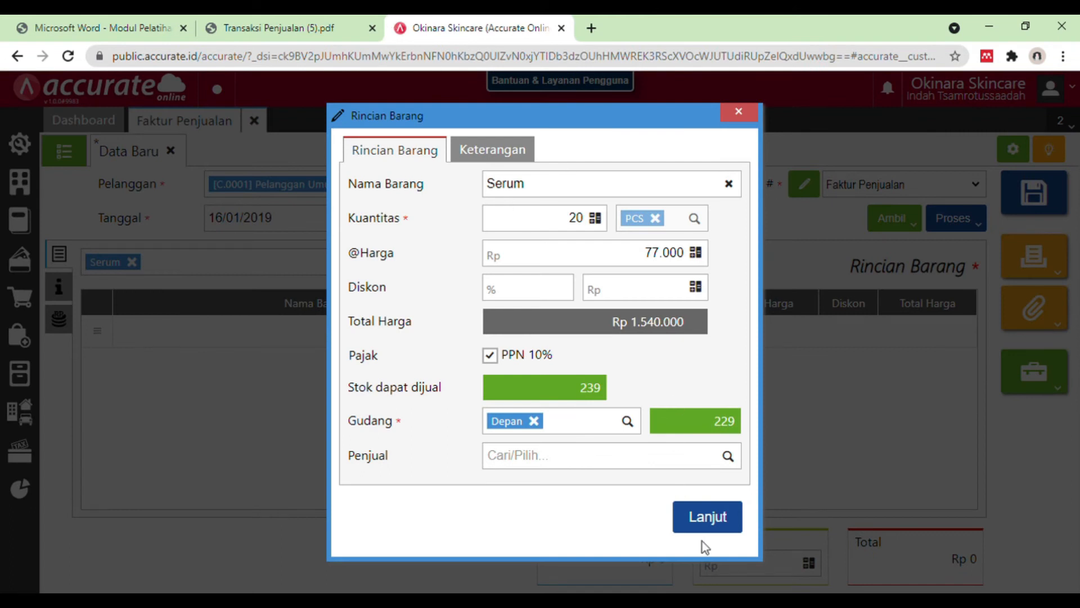
click(710, 524)
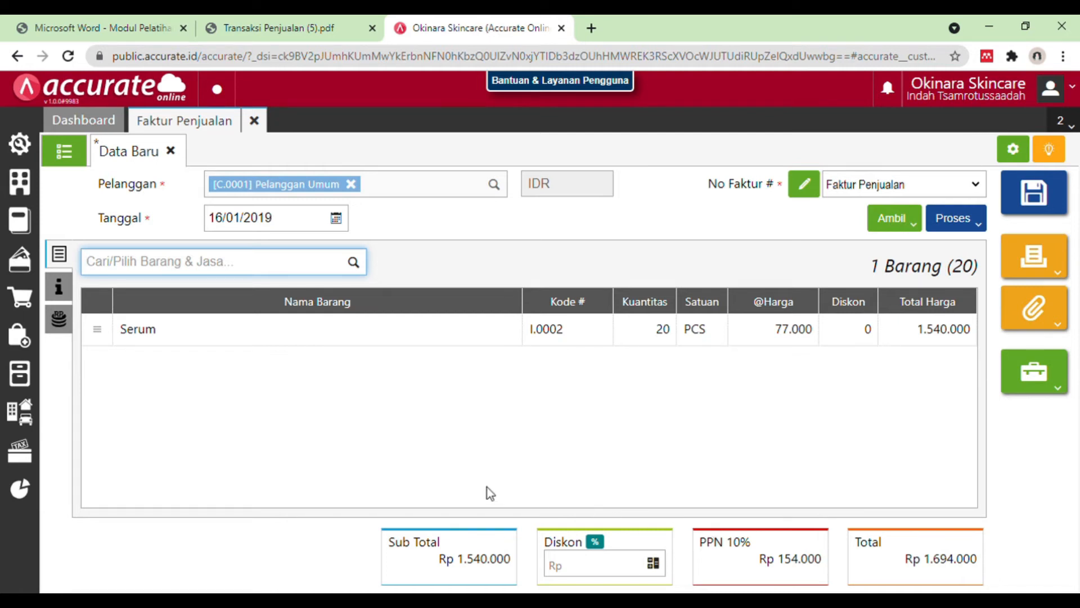
Step: Check the freight details in the PDF and choose the Pendapatan Lain-lain account as an additional cost (Biaya Lainnya) on the invoice
click(63, 298)
click(62, 324)
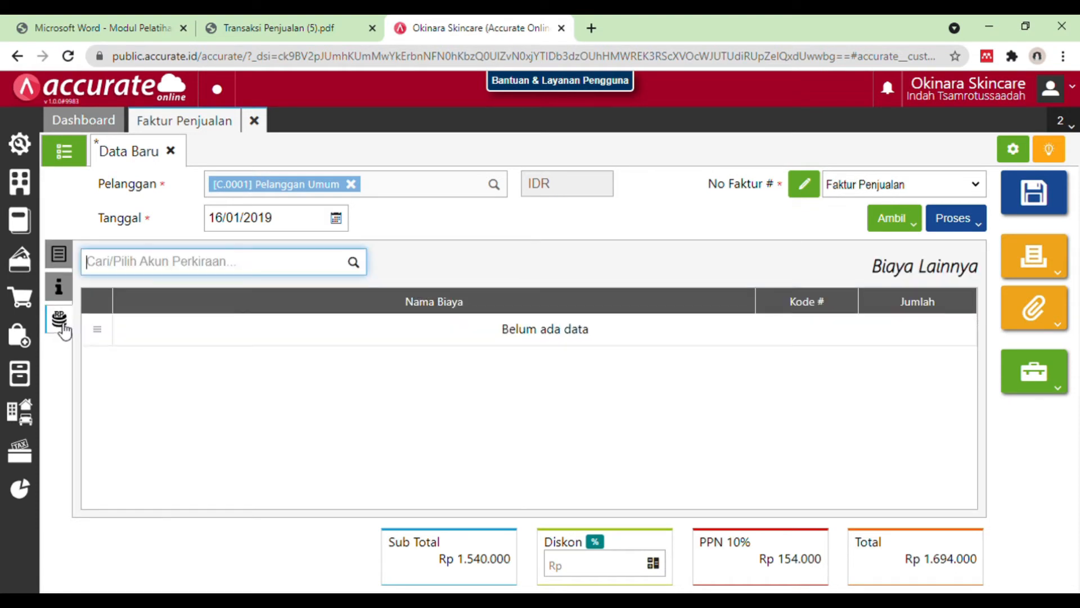
click(291, 25)
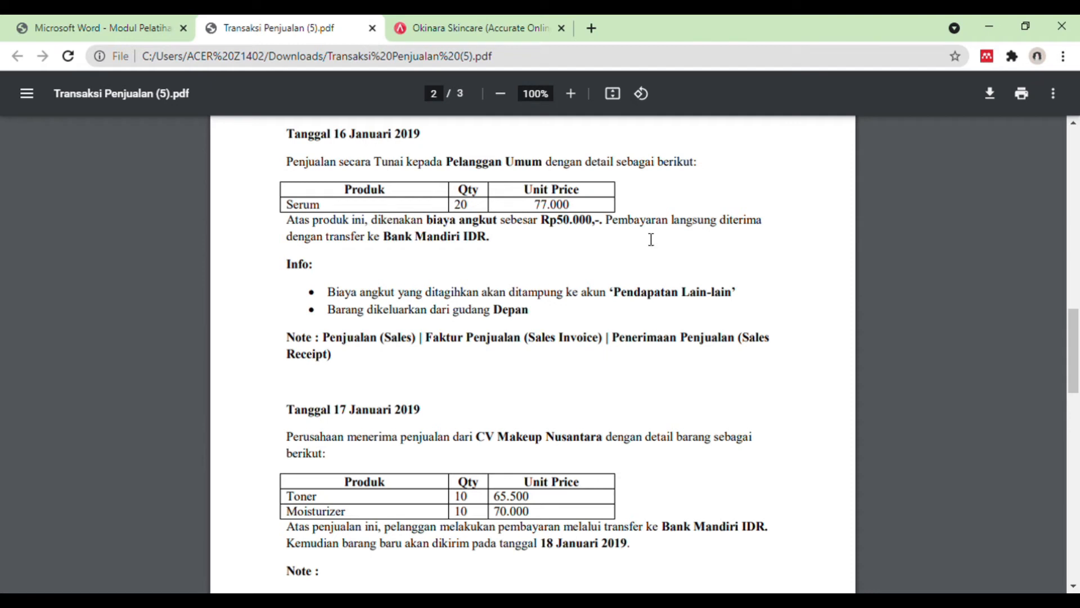
click(478, 28)
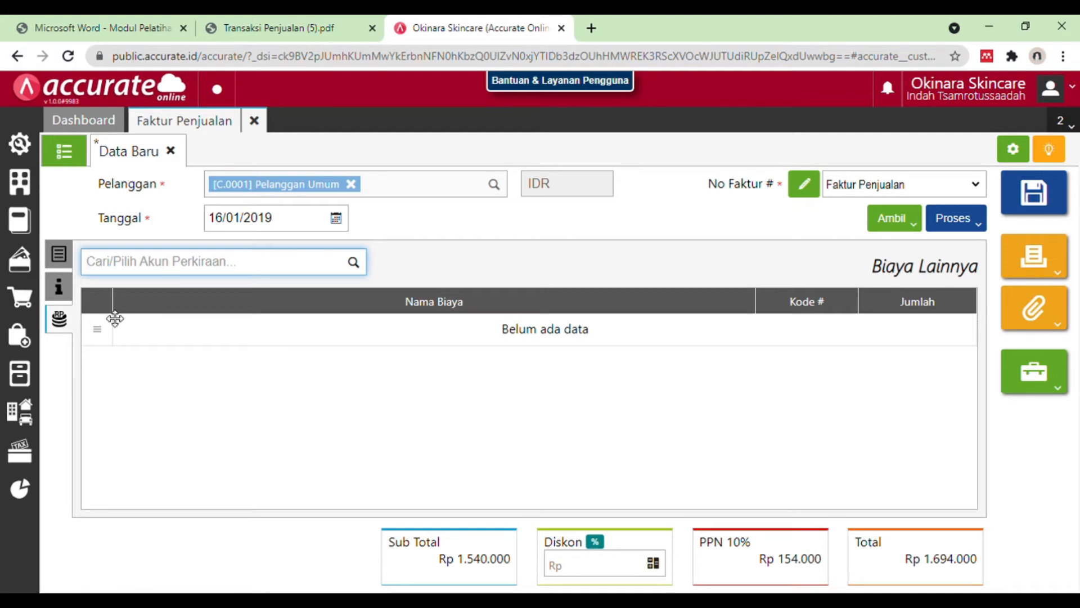
text(pendapatan)
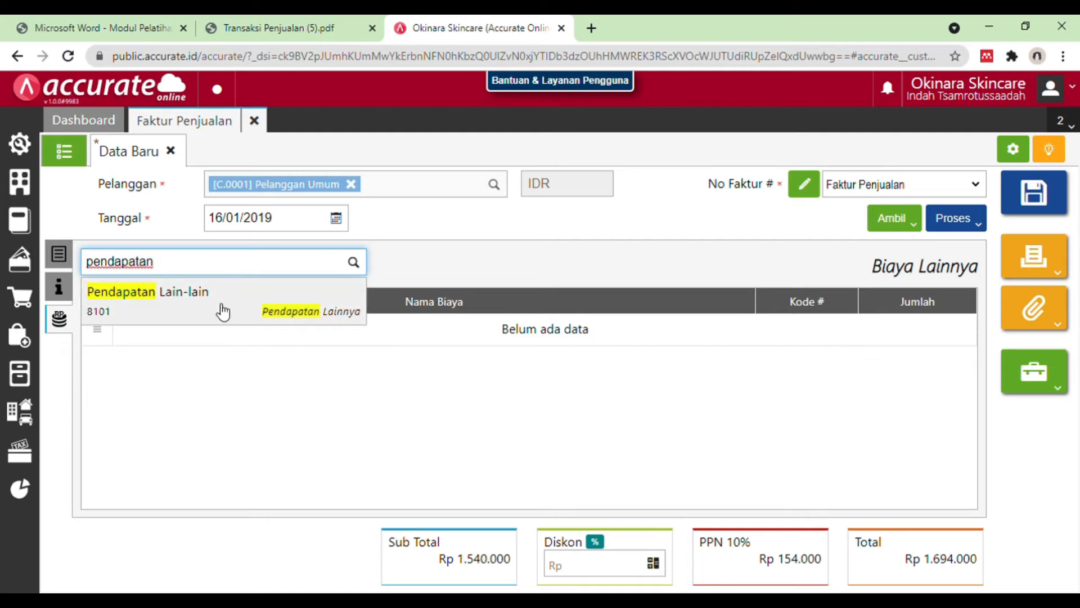
click(267, 307)
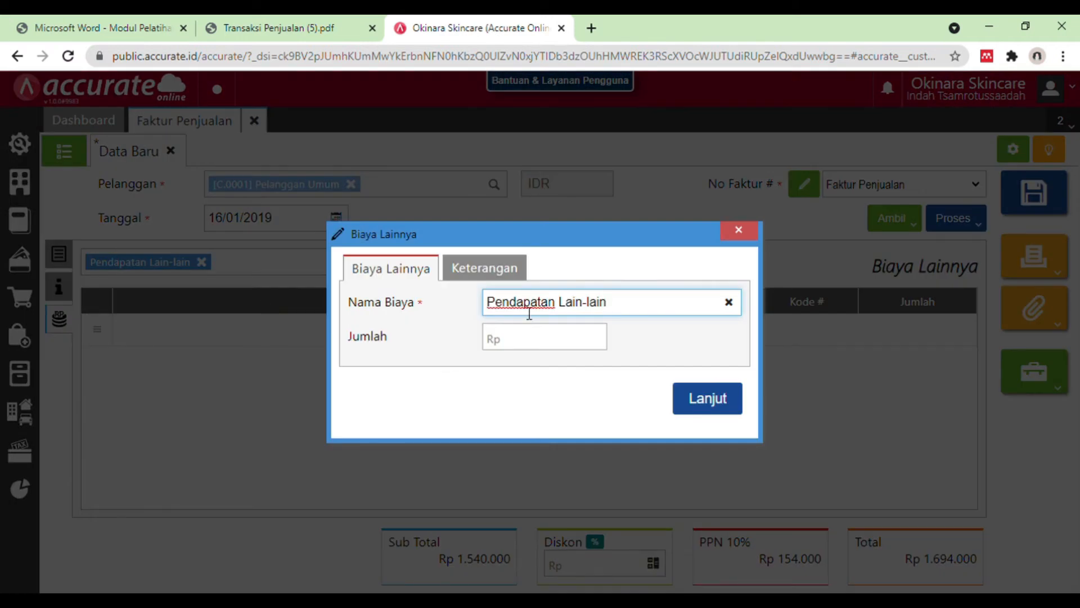
Step: Check the cost description in the PDF and rename the additional cost to Biaya Angkut
click(319, 15)
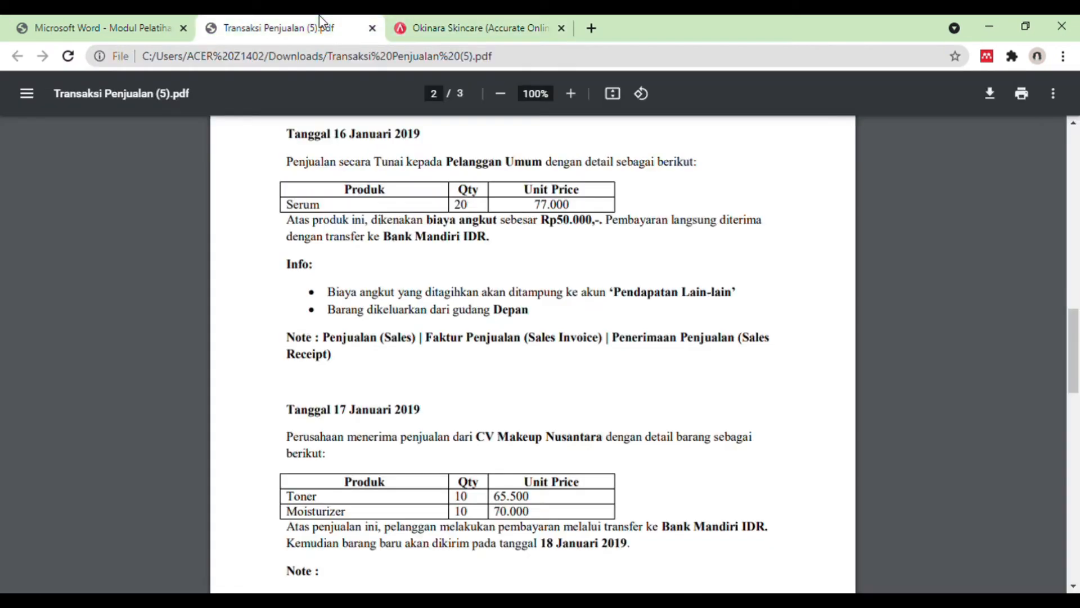
click(432, 20)
key(BackSpace)
key(BackSpace)
key(BackSpace)
key(BackSpace)
key(BackSpace)
key(BackSpace)
key(BackSpace)
key(BackSpace)
key(BackSpace)
key(BackSpace)
key(BackSpace)
key(BackSpace)
key(BackSpace)
key(BackSpace)
key(BackSpace)
key(BackSpace)
key(BackSpace)
key(BackSpace)
key(BackSpace)
key(BackSpace)
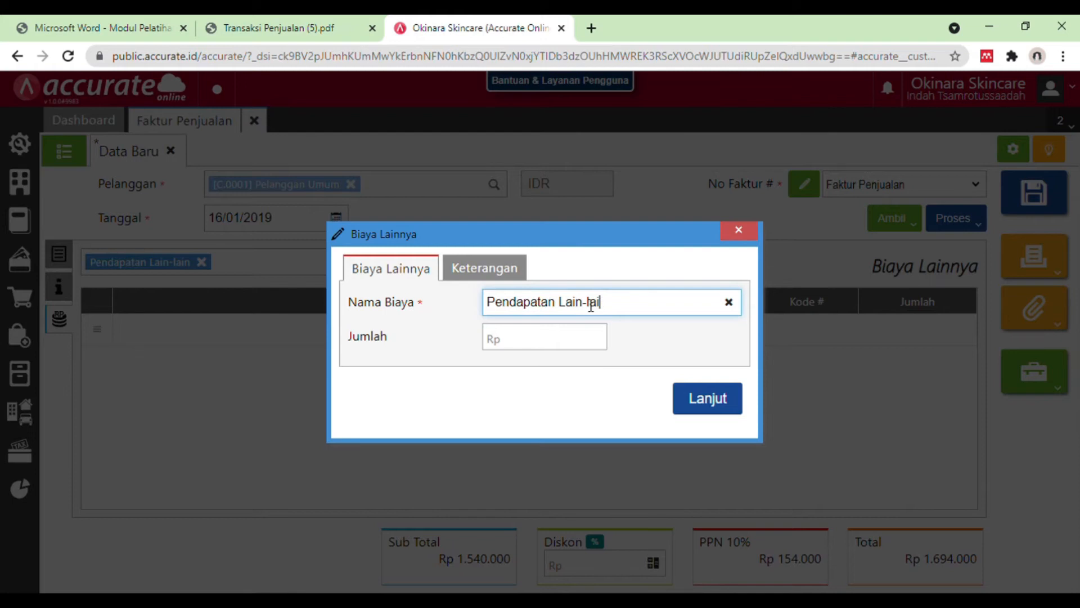
text(Biaya Angkut)
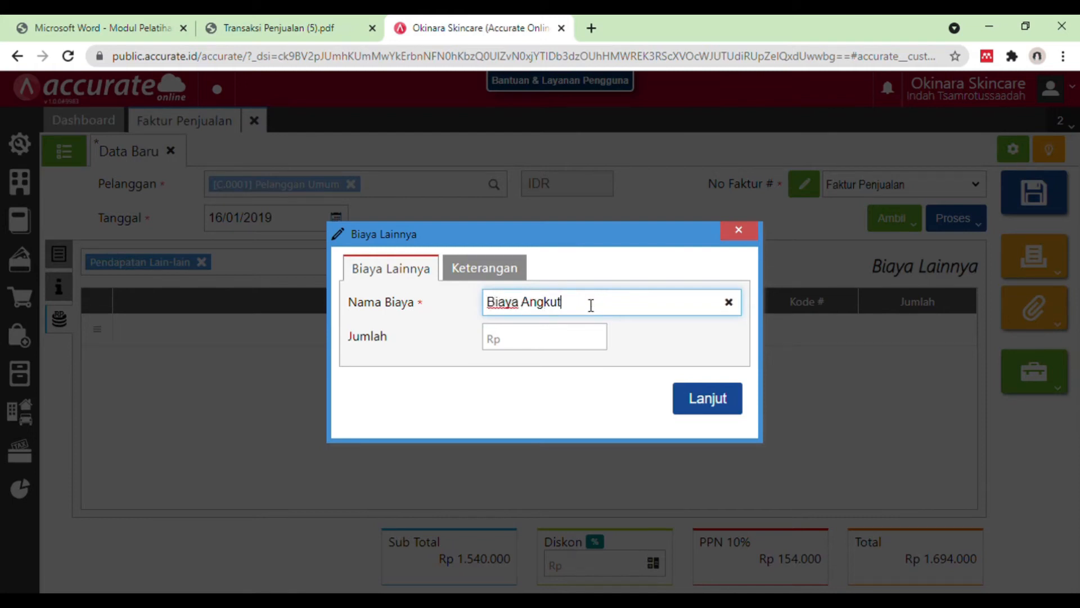
Step: Set the Biaya Angkut amount to Rp 50.000 after checking the PDF, and add the cost to the invoice
click(581, 339)
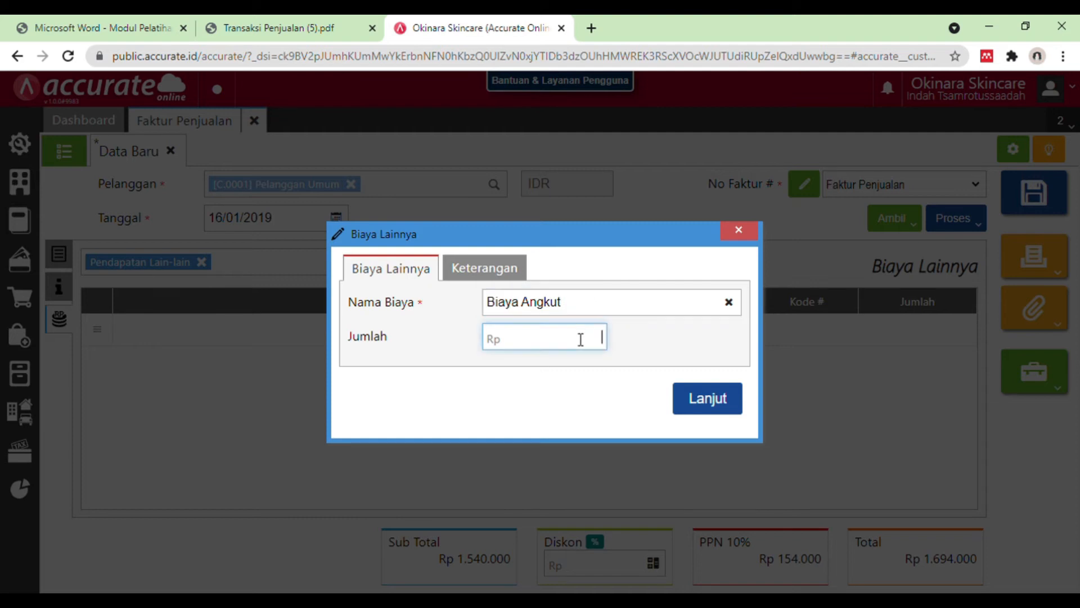
click(336, 17)
click(444, 25)
text(50000)
click(292, 17)
click(468, 23)
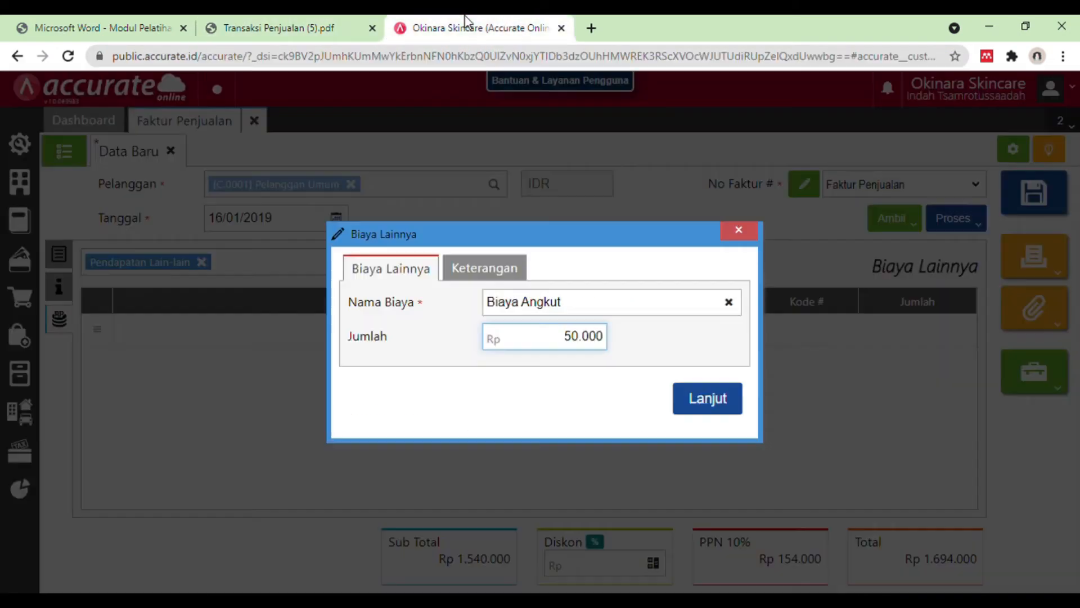
click(697, 394)
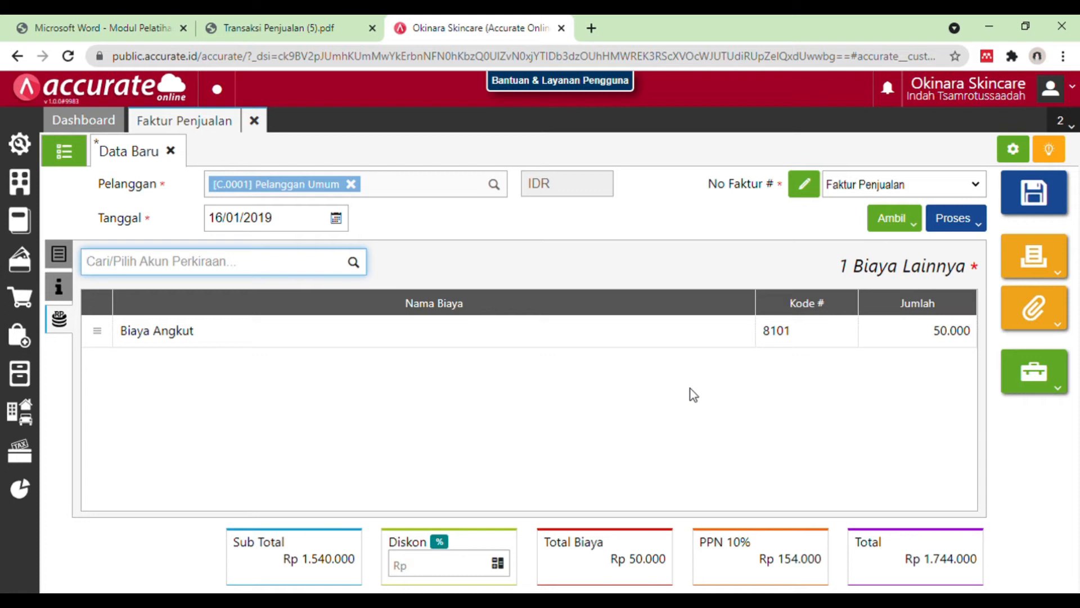
Step: Process the Pelanggan Umum invoice to payment (Pembayaran), check the PDF and set the receipt's bank to Bank Mandiri IDR
click(974, 221)
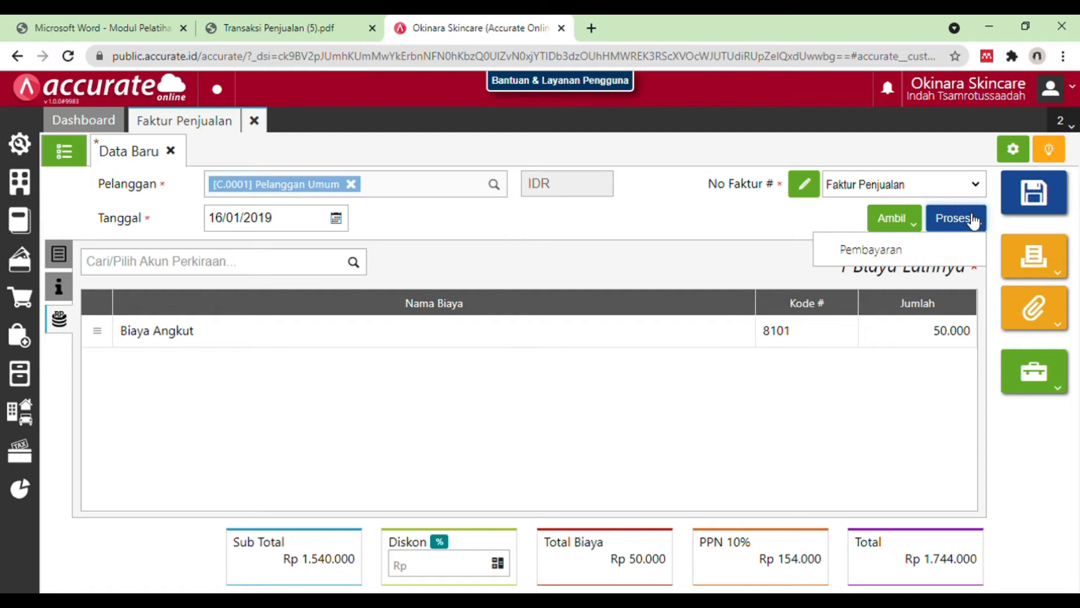
click(958, 247)
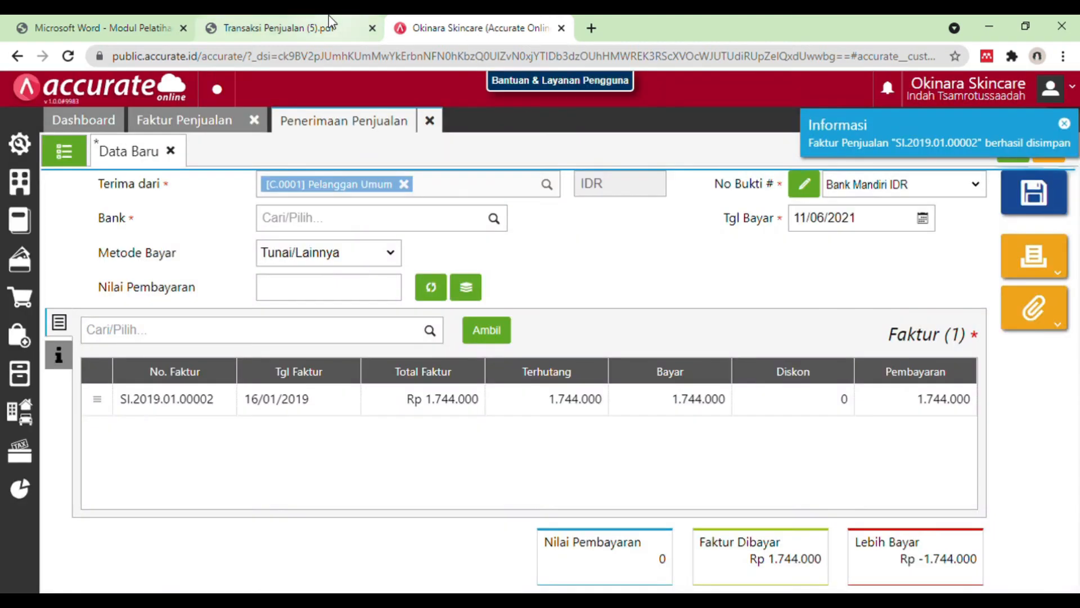
click(331, 25)
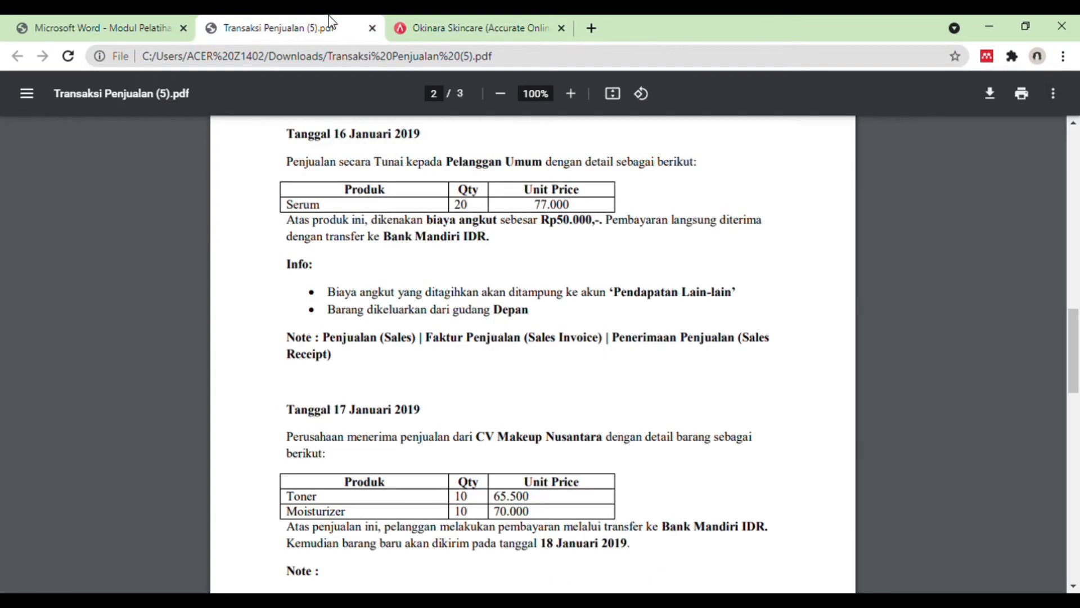
click(447, 25)
click(373, 226)
text(mandiri)
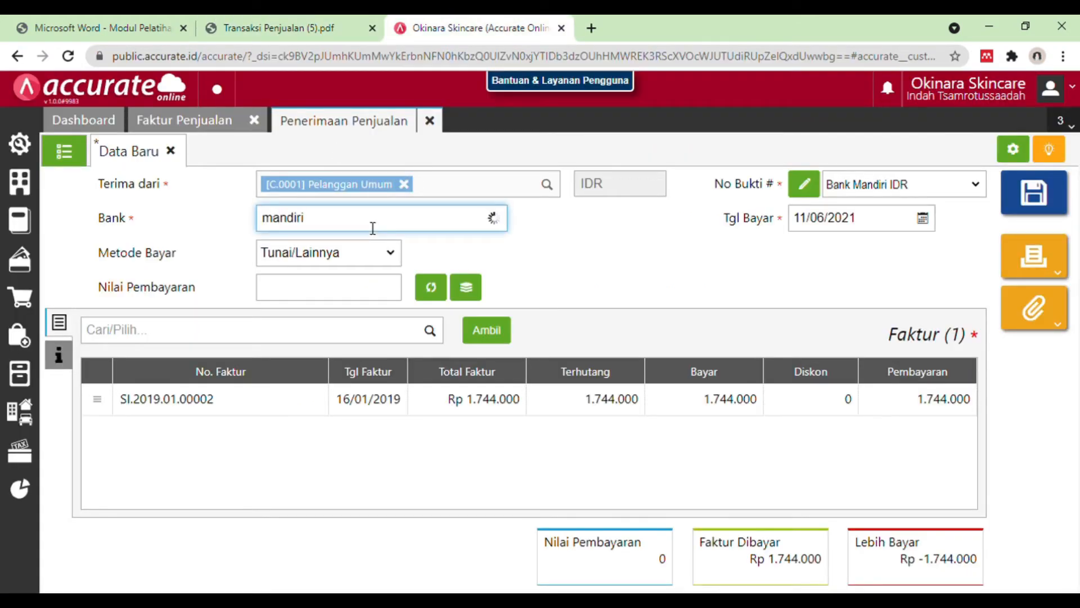
click(364, 256)
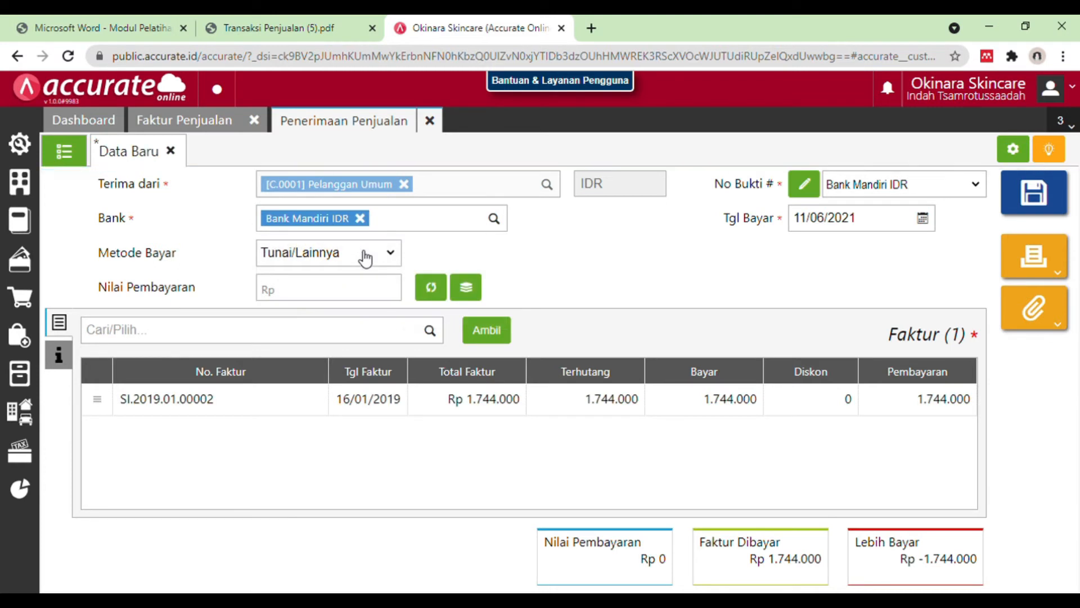
Step: Check the payment details in the PDF and set the payment method (Metode Bayar) to Transfer Bank
click(343, 24)
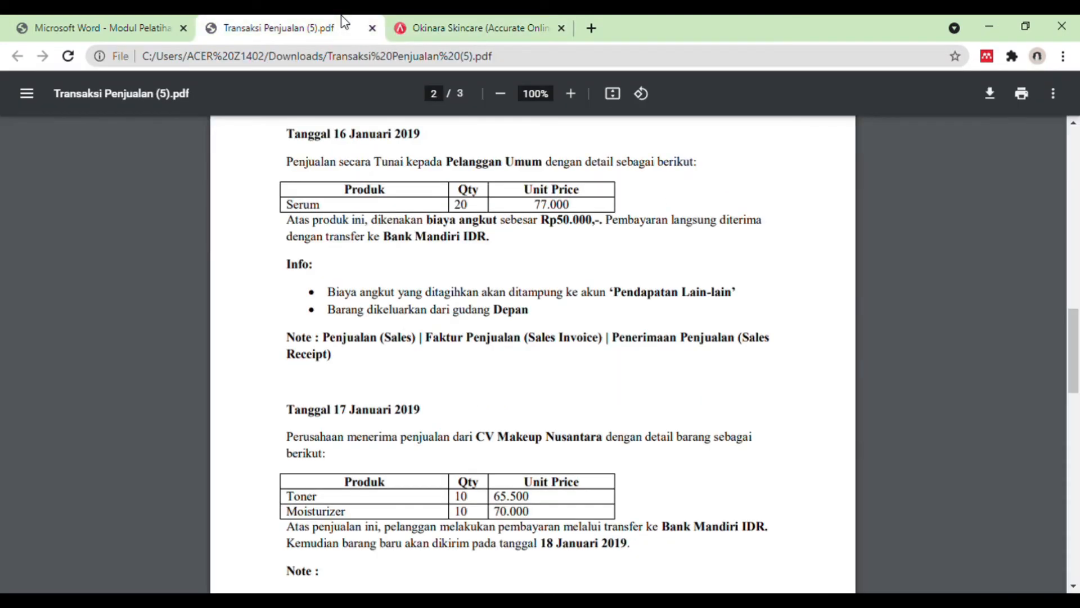
click(432, 25)
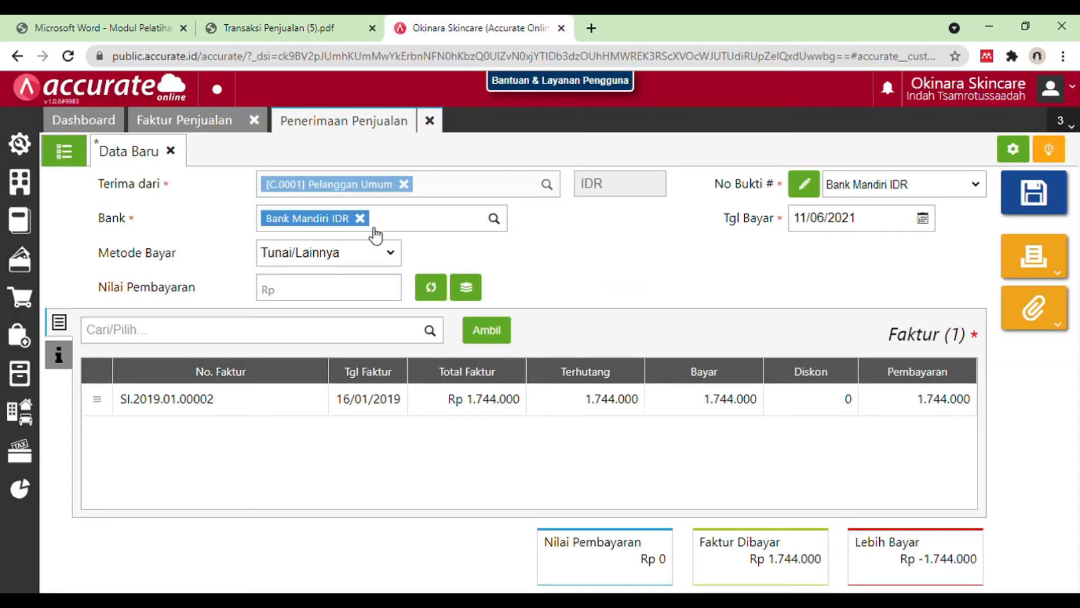
click(354, 298)
click(357, 292)
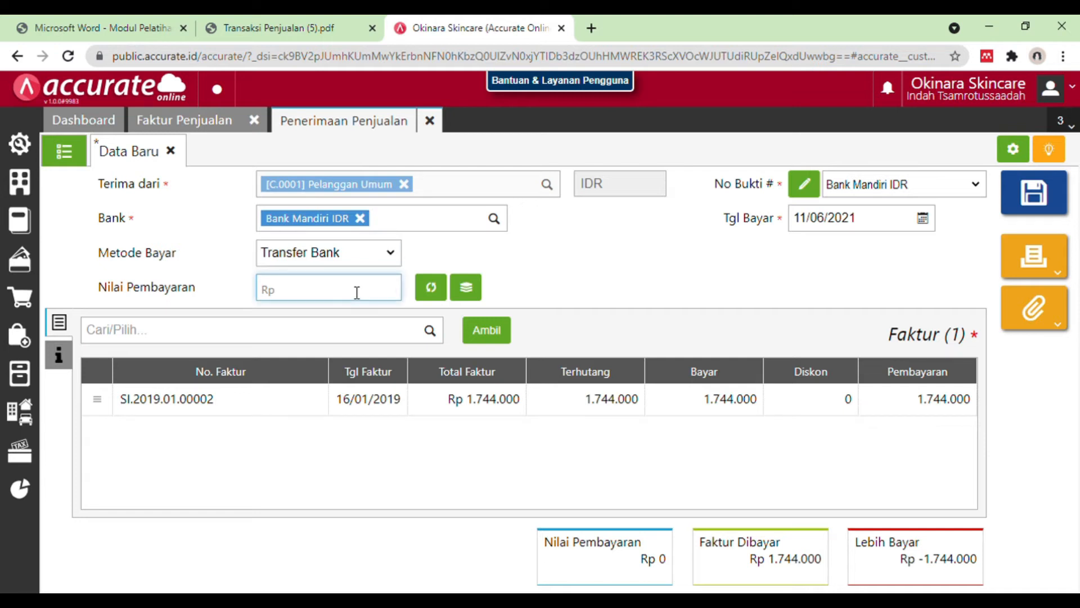
Step: Set the receipt's payment date (Tgl Bayar) to 16/01/2019
click(879, 224)
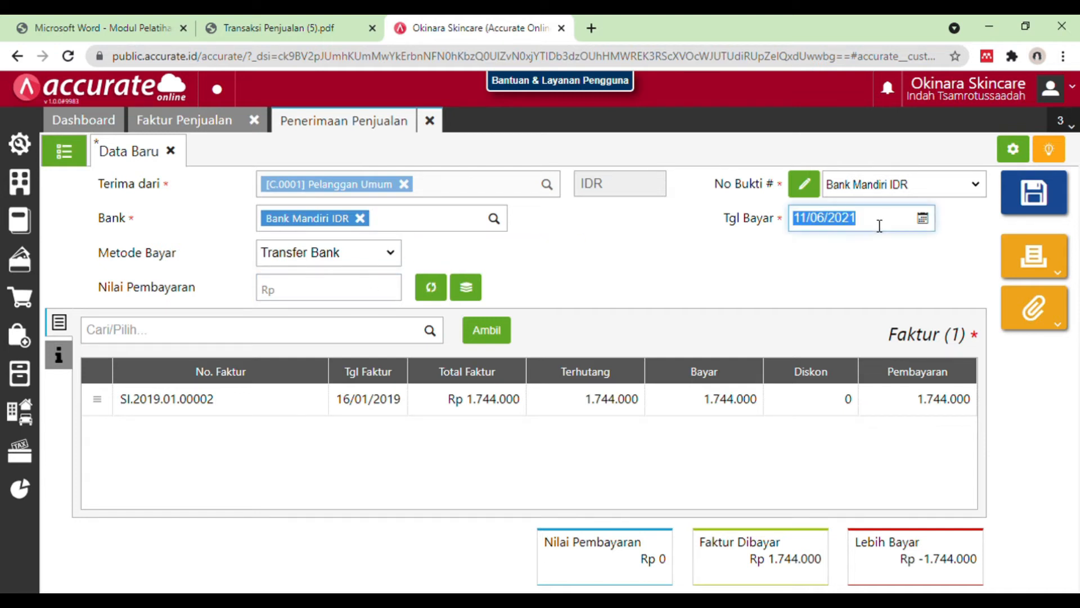
key(BackSpace)
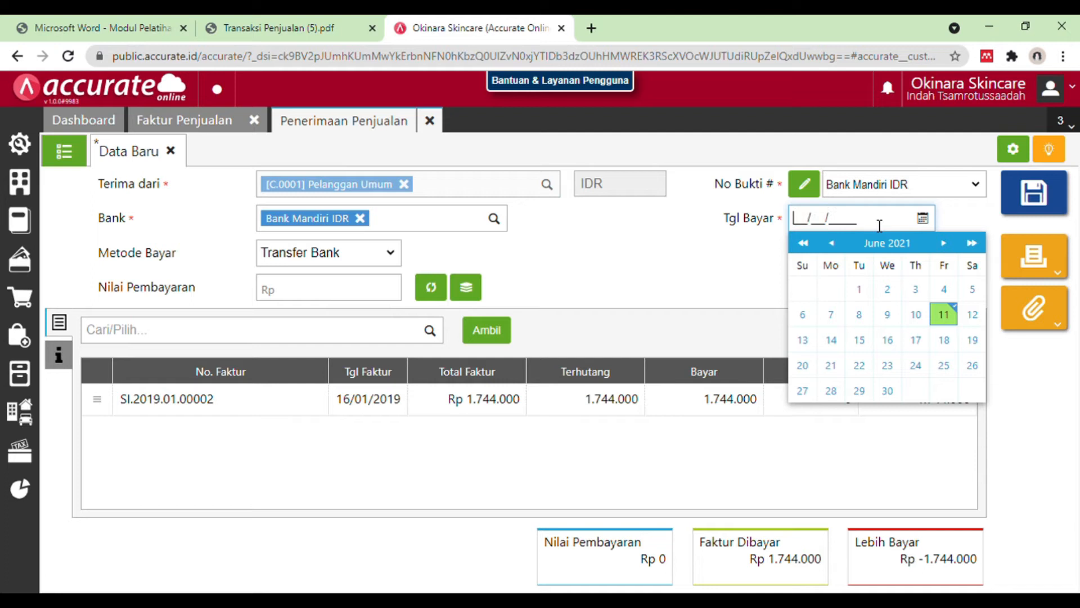
text(16/01/2019)
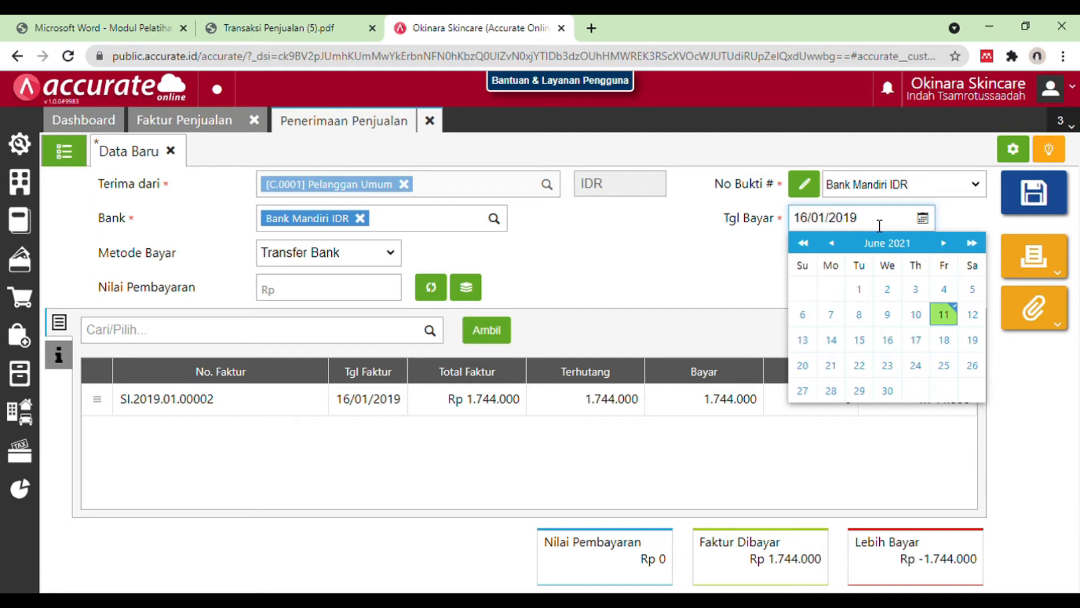
click(890, 341)
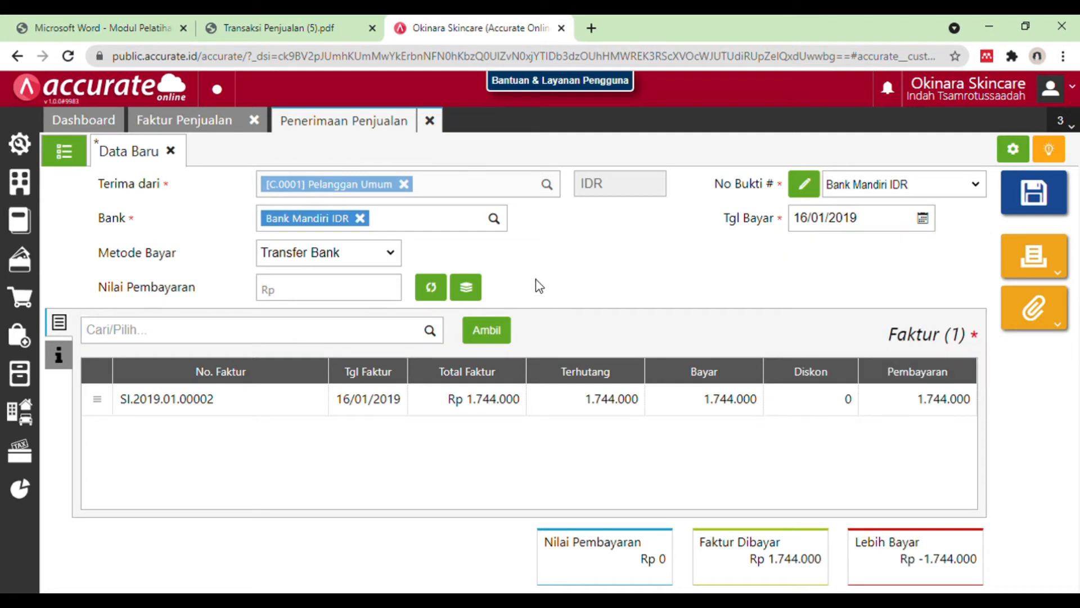
Step: Fill the payment value with the invoice total of Rp 1.744.000, save the receipt and close both sales forms
click(431, 288)
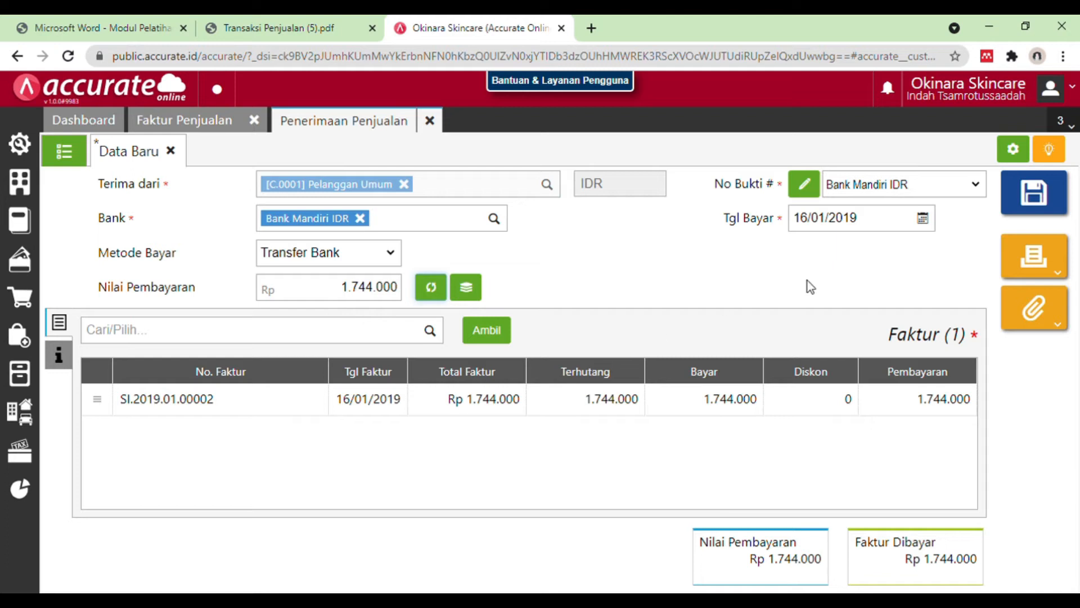
click(1041, 200)
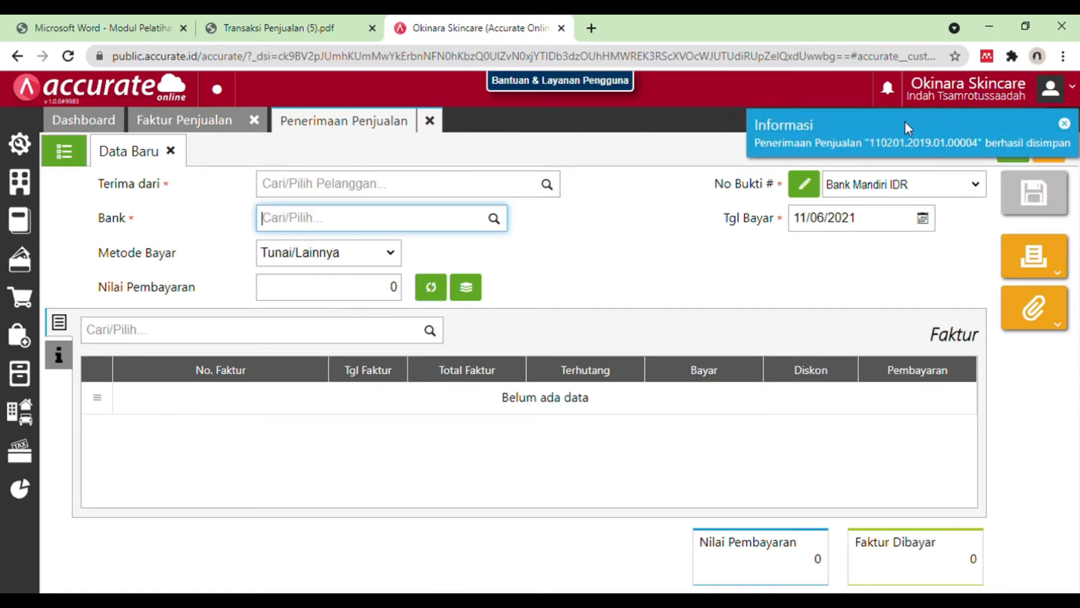
click(430, 124)
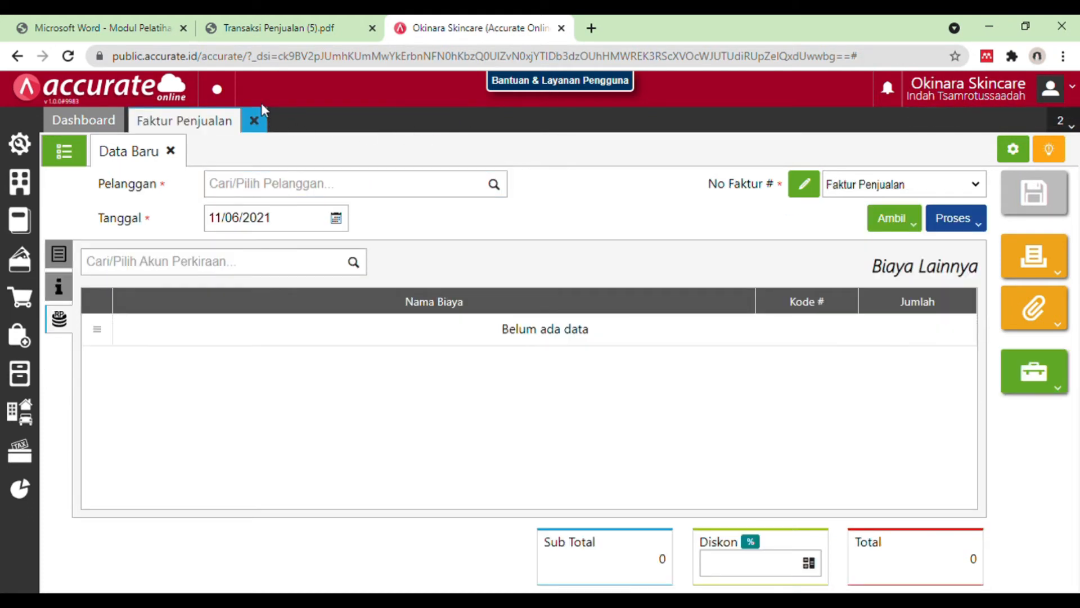
click(260, 107)
Step: Read the 17 January 2019 transaction in the PDF, enable the sales feature Faktur Dimuka (Mendahului Pengiriman) in Preferensi and save
click(265, 31)
scroll(457, 349, down, 4)
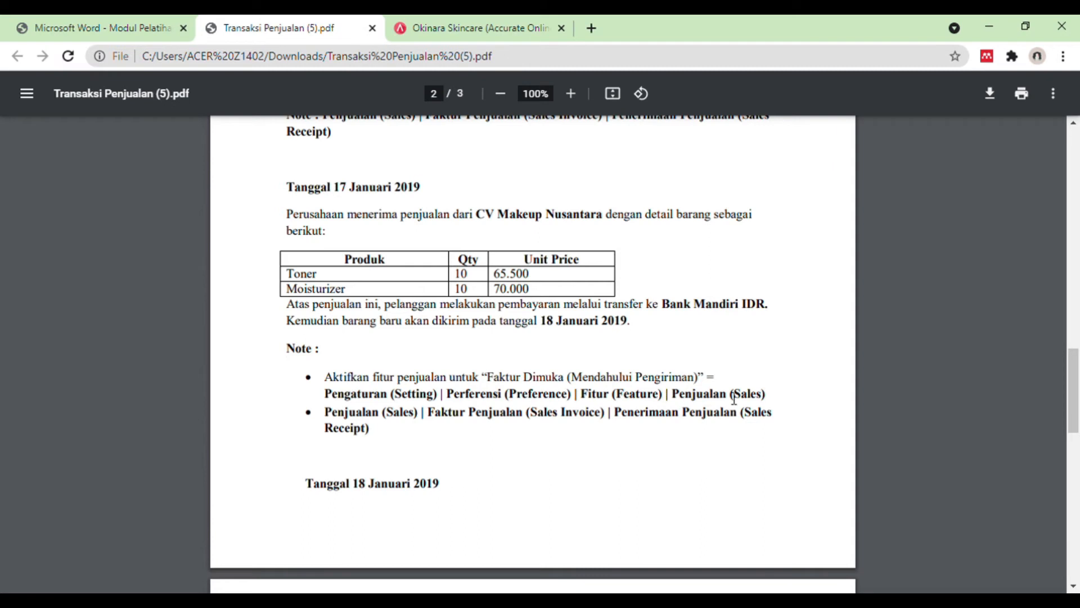
click(446, 23)
click(18, 148)
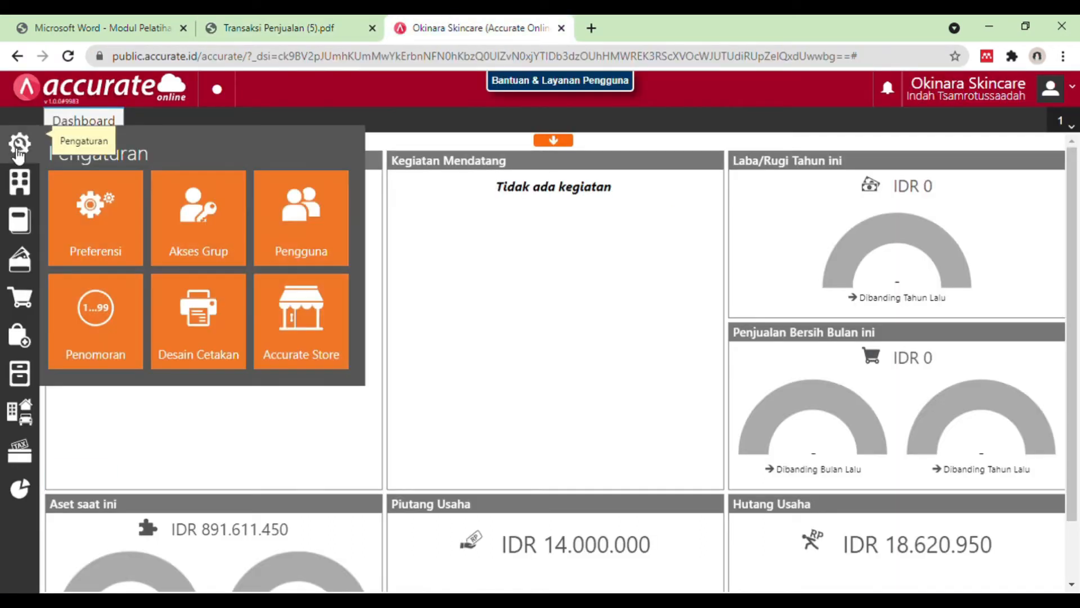
click(107, 225)
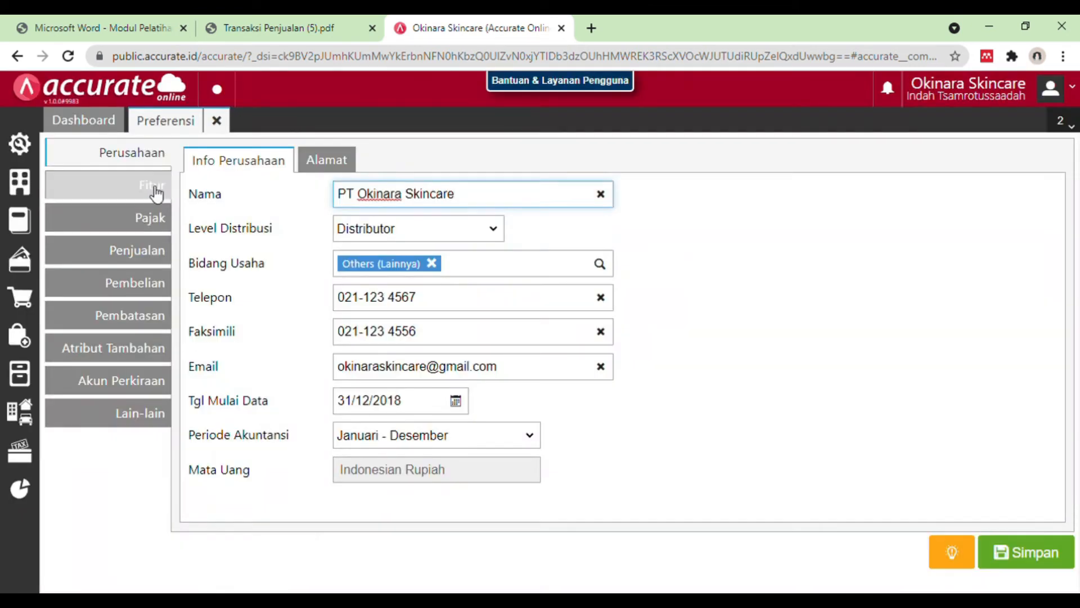
click(156, 192)
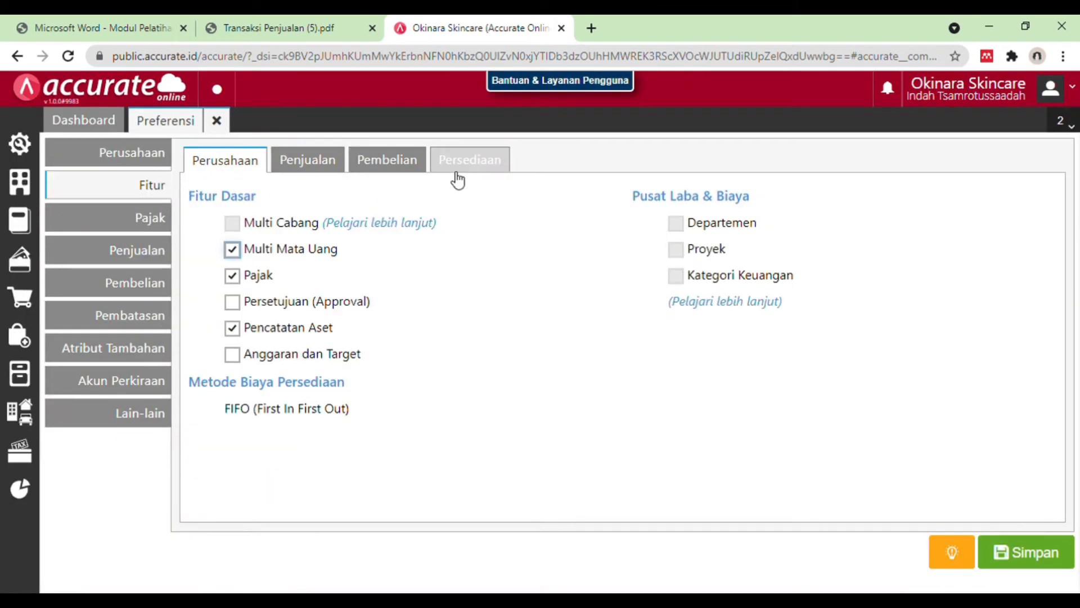
click(331, 168)
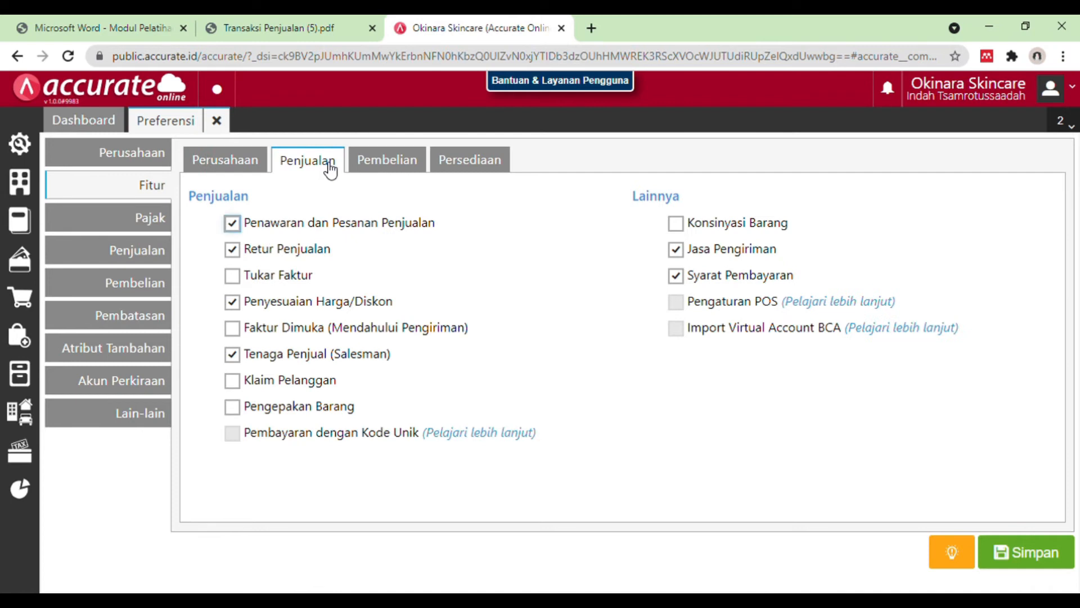
click(302, 333)
click(1023, 554)
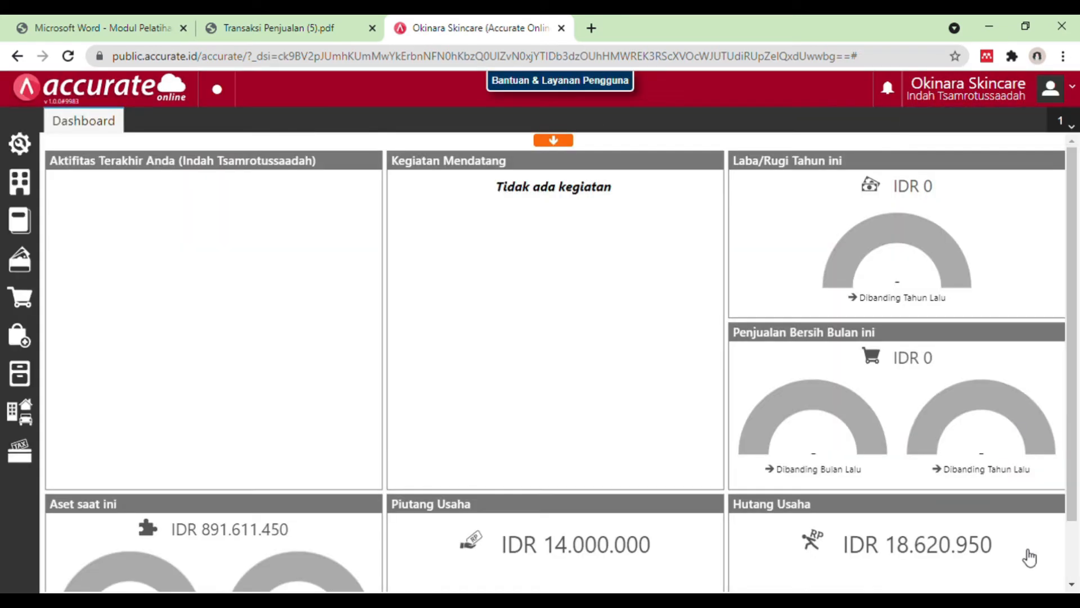
Step: Check the 17 January 2019 transaction in the PDF and open a new sales invoice (Faktur Penjualan) in Accurate Online
click(304, 28)
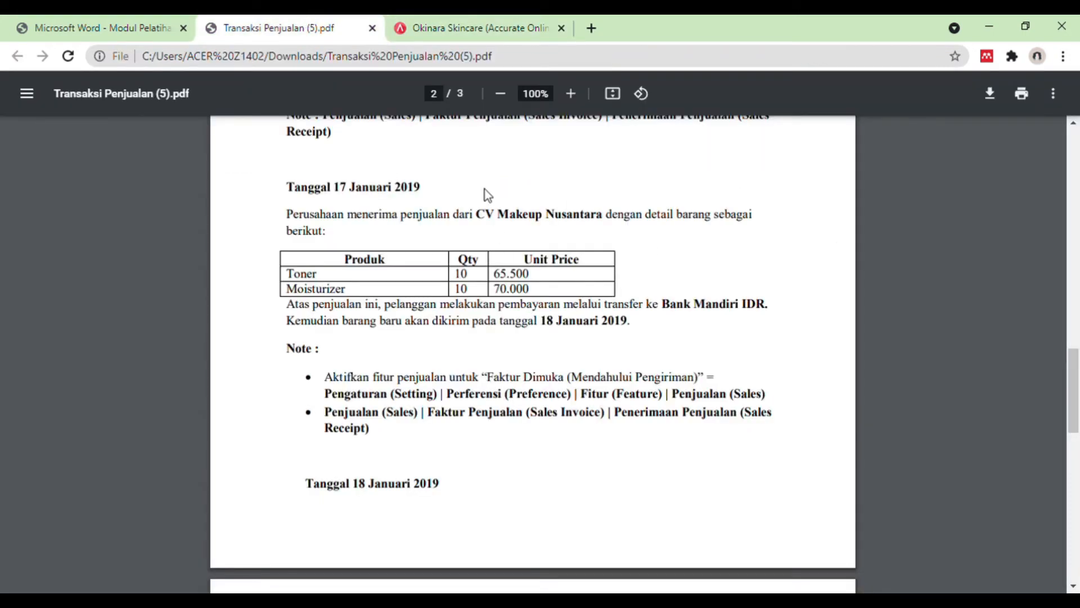
click(471, 31)
click(289, 27)
click(472, 21)
mouse_move(33, 302)
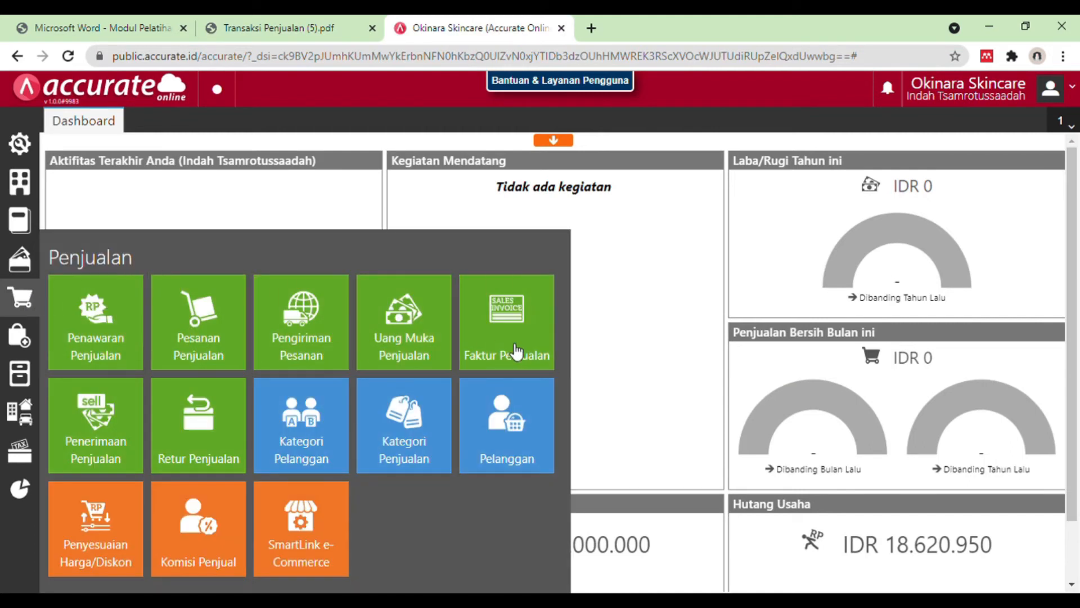
click(510, 343)
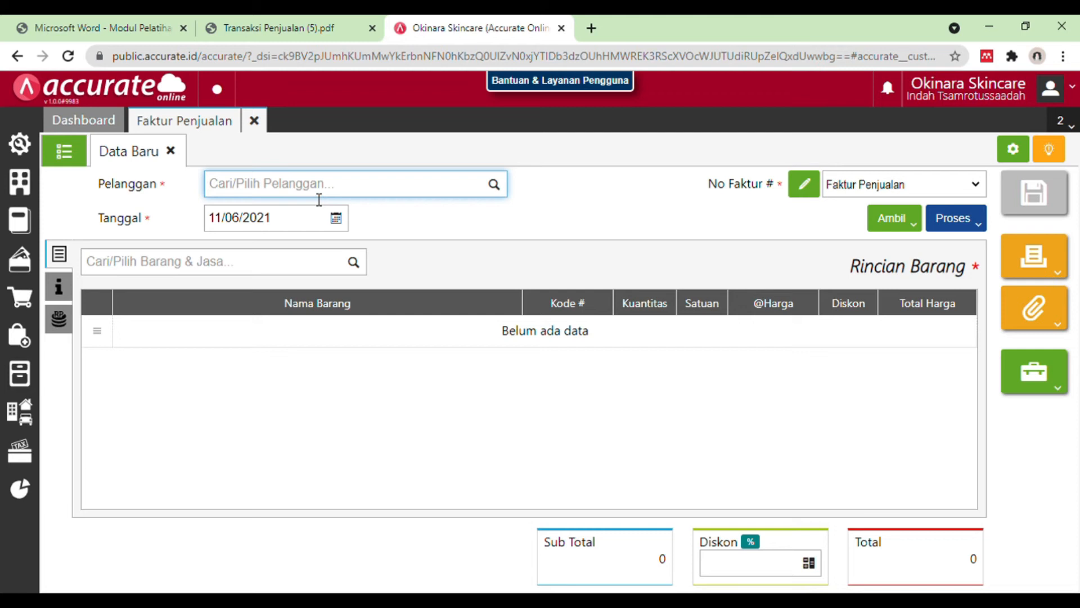
Step: Check the customer in the PDF, set the invoice's customer to CV Makeup Nusantara and its date to 17/01/2019
click(292, 20)
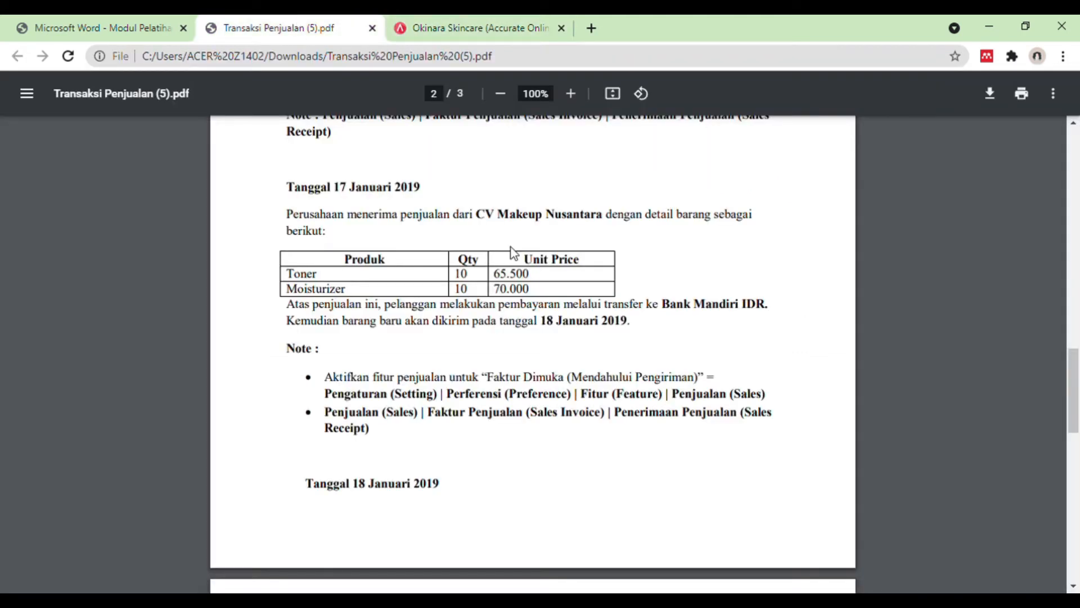
click(476, 21)
text(makeu)
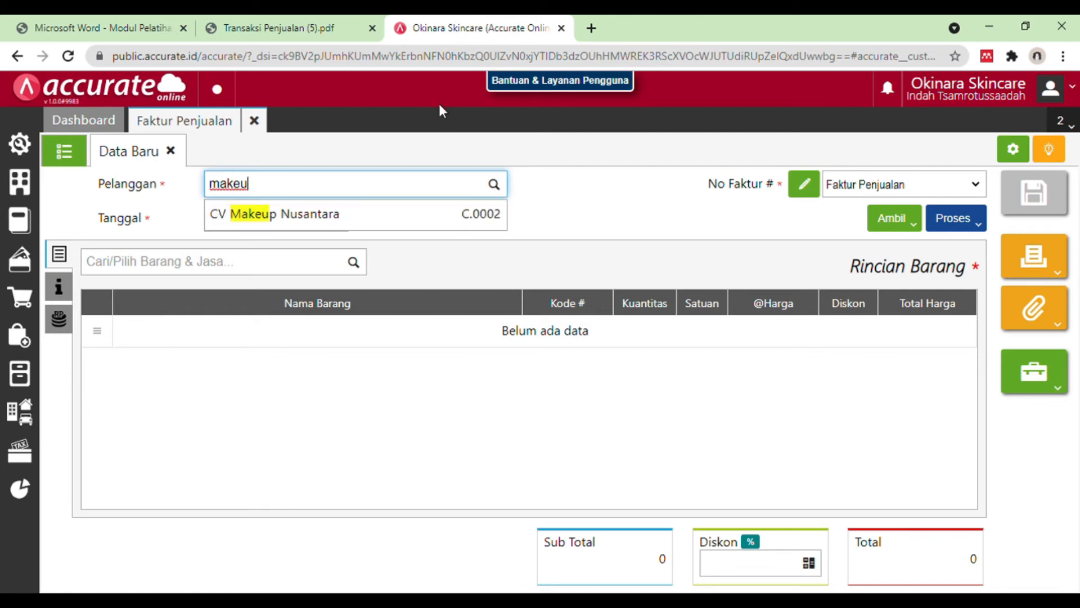
click(404, 214)
click(302, 225)
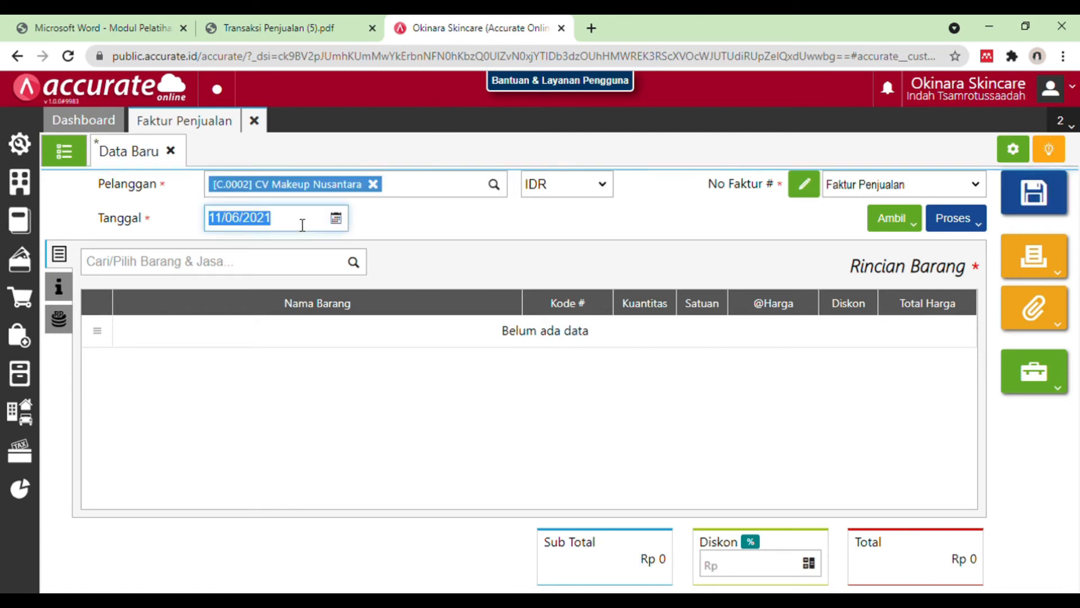
text(17012019)
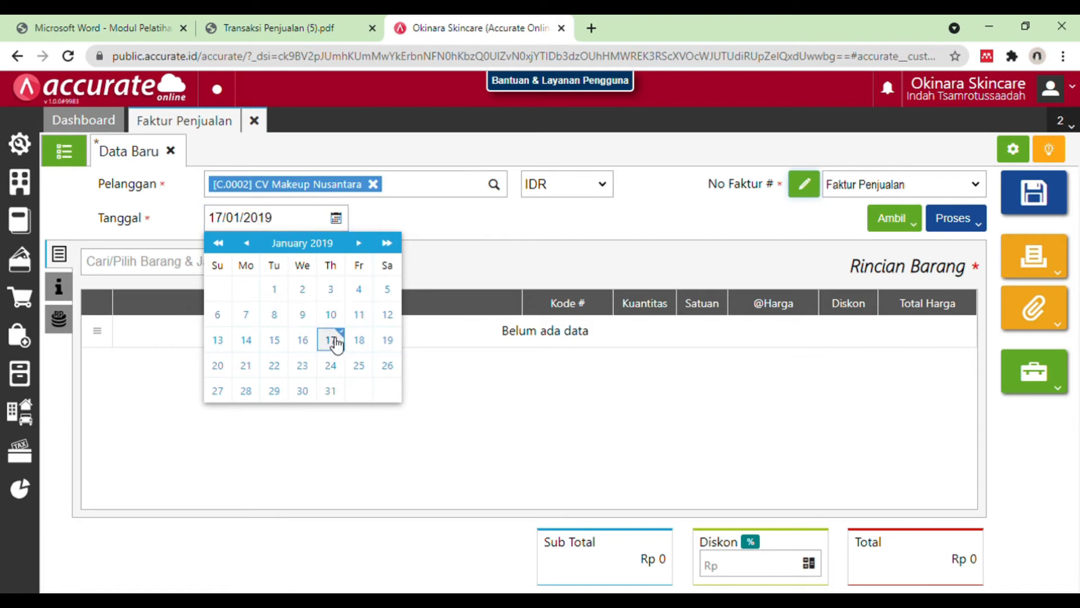
click(338, 343)
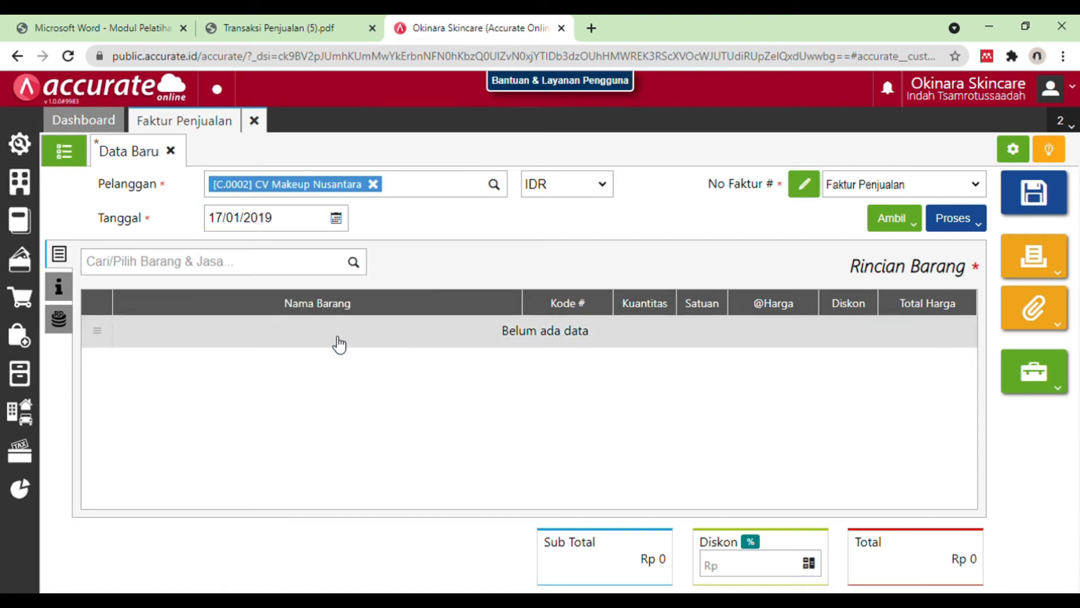
Step: Check the 17 January 2019 items in the PDF and select Toner for the sales invoice with a quantity of 10
click(335, 23)
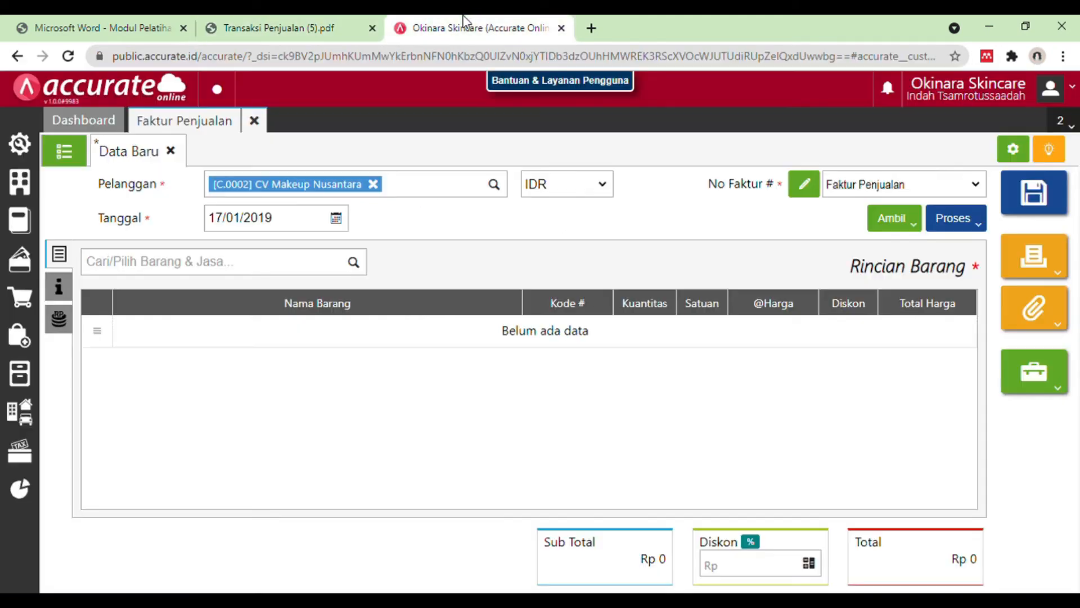
click(467, 24)
click(283, 272)
text(toner)
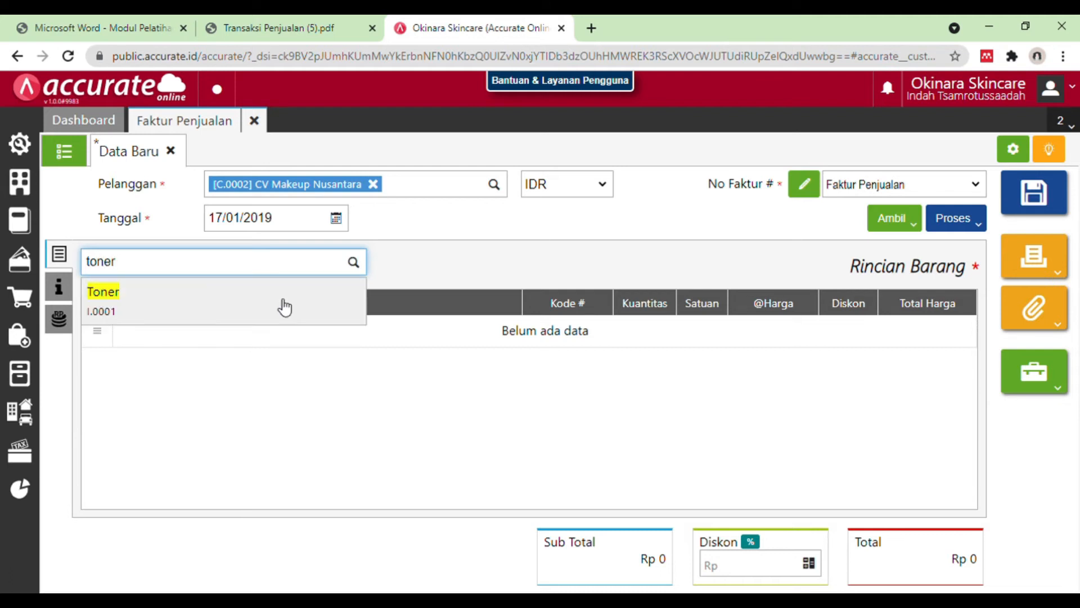
click(278, 303)
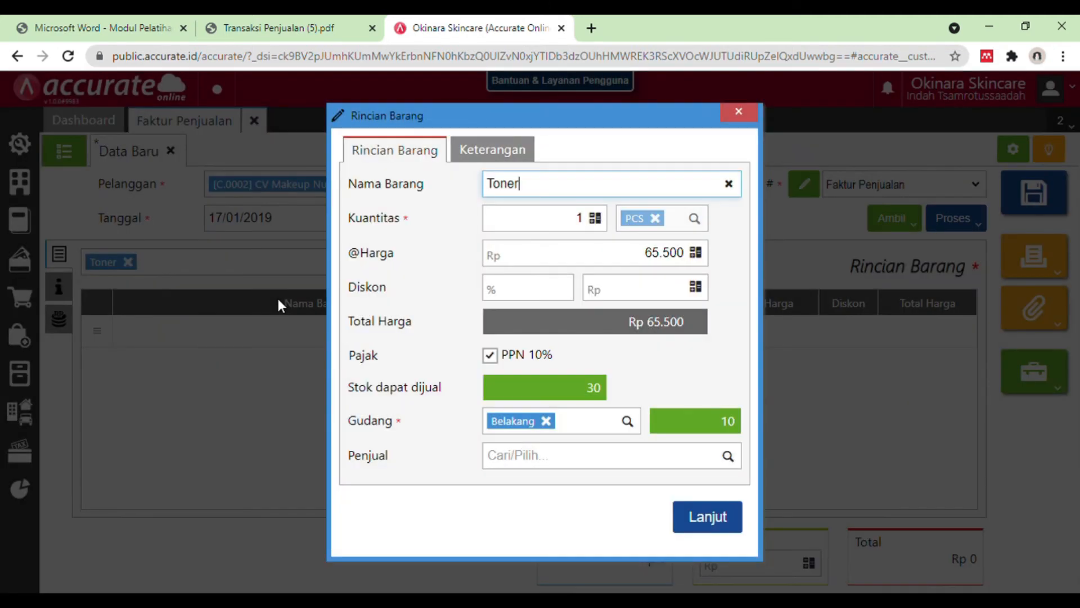
click(589, 230)
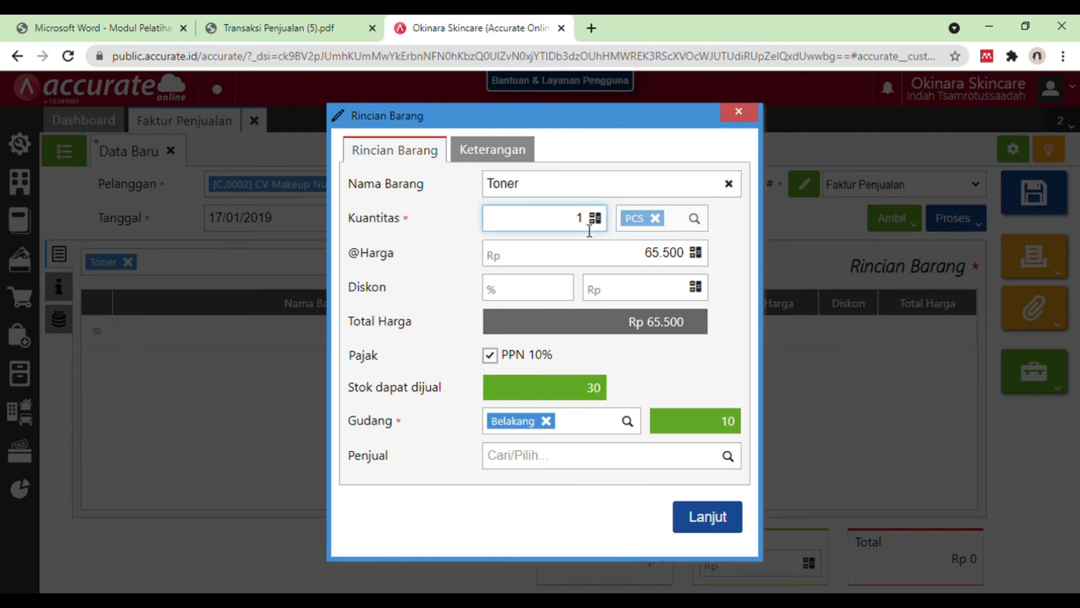
text(0)
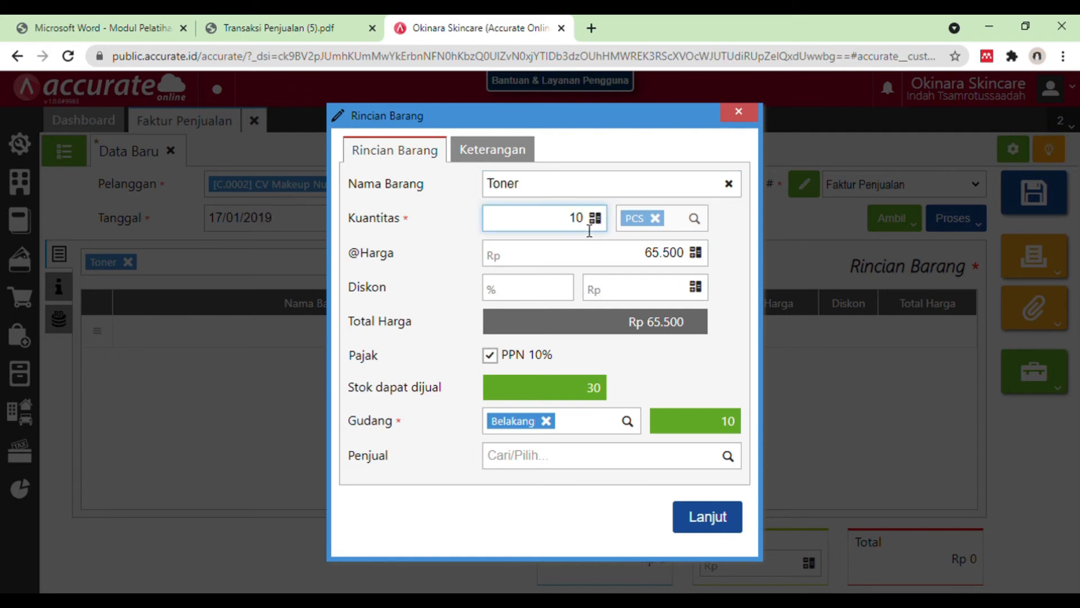
Step: Compare the Toner quantity and price with the PDF and add the item line to the invoice
click(163, 25)
click(287, 26)
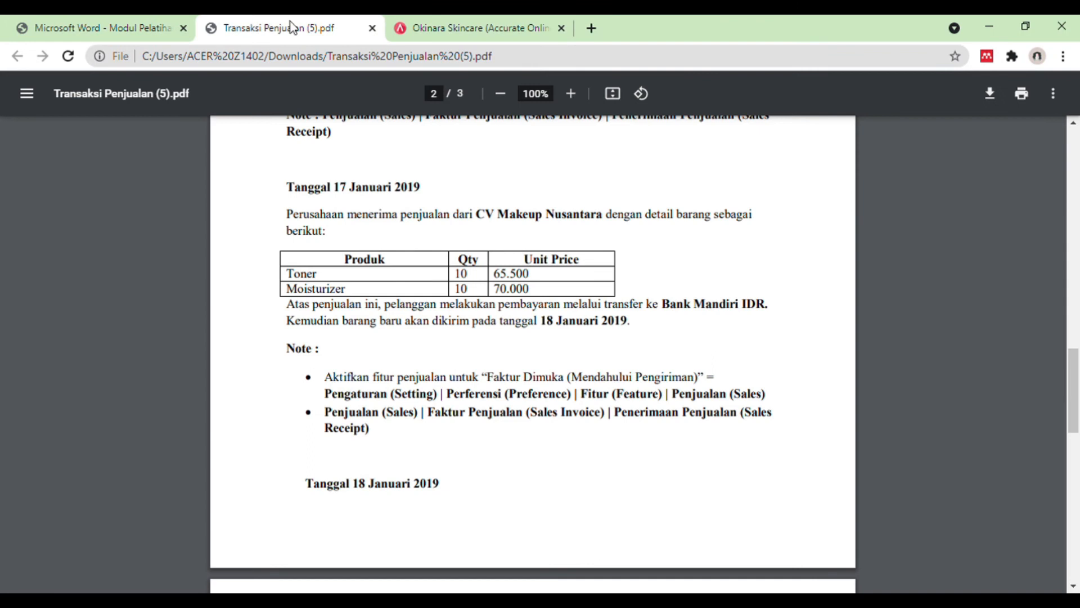
click(478, 27)
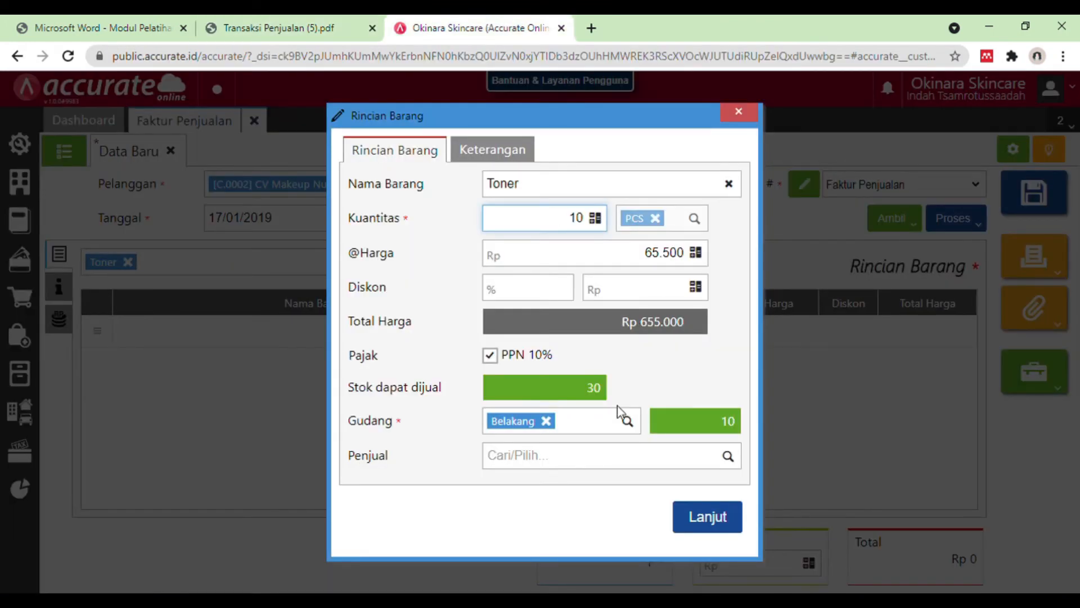
click(360, 24)
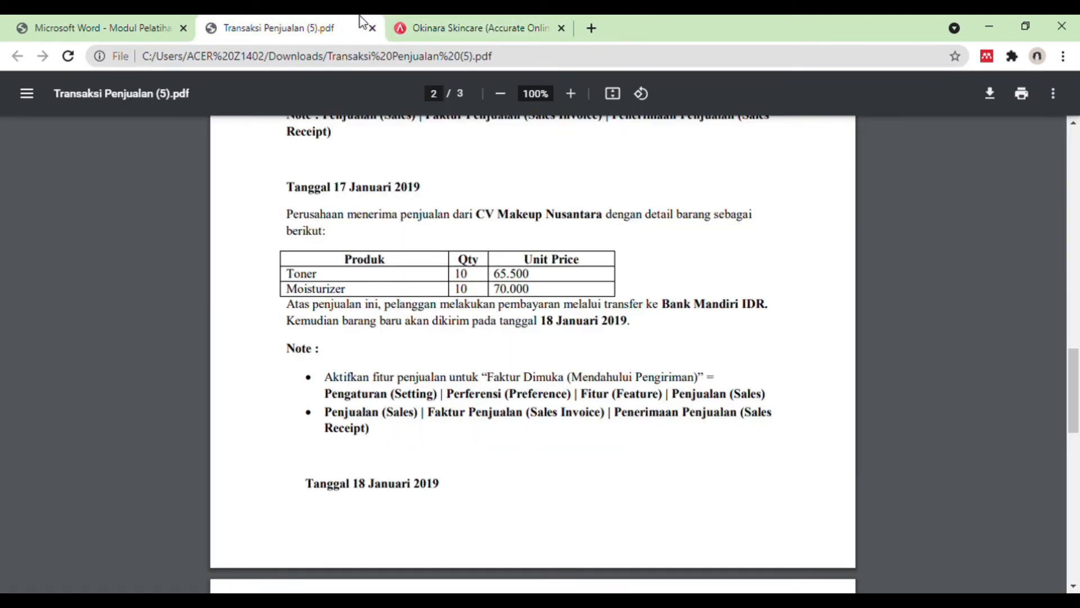
click(450, 25)
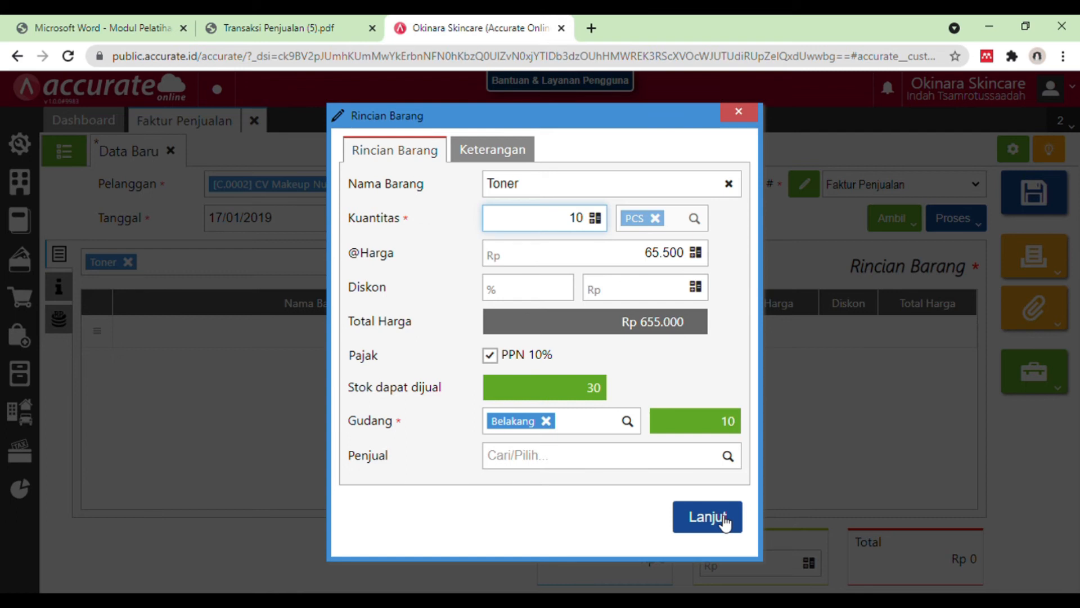
click(708, 516)
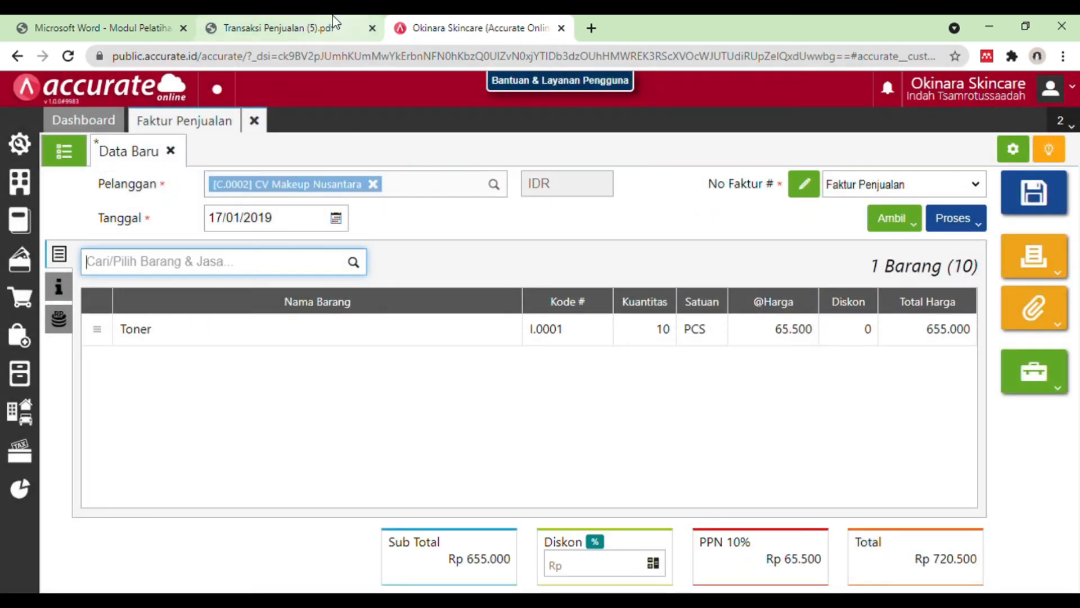
Step: Check the next product in the PDF and add Moisturizer to the invoice with a quantity of 10
click(335, 22)
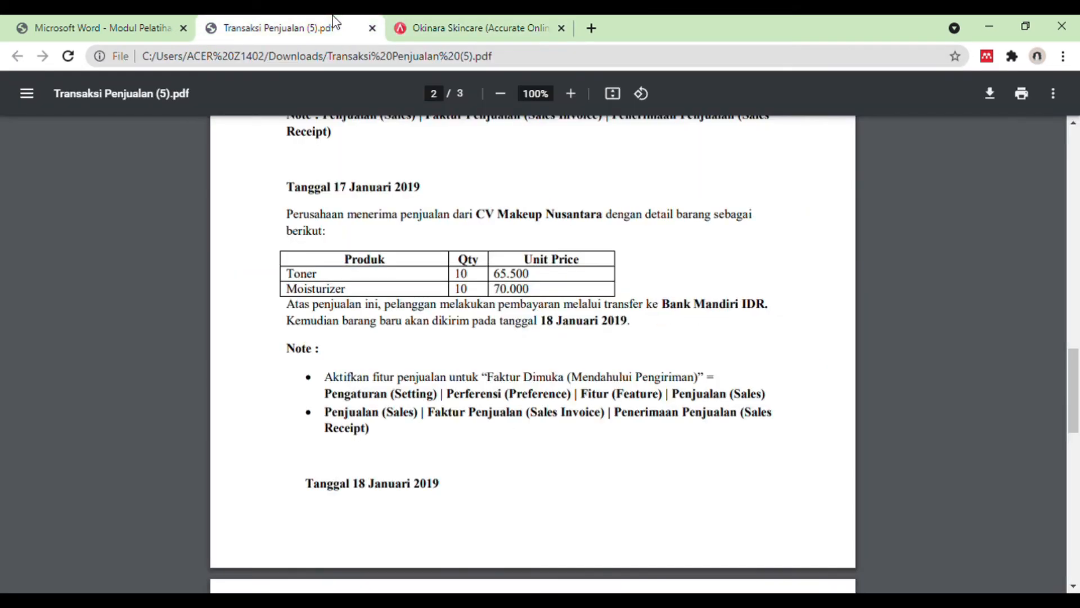
click(469, 22)
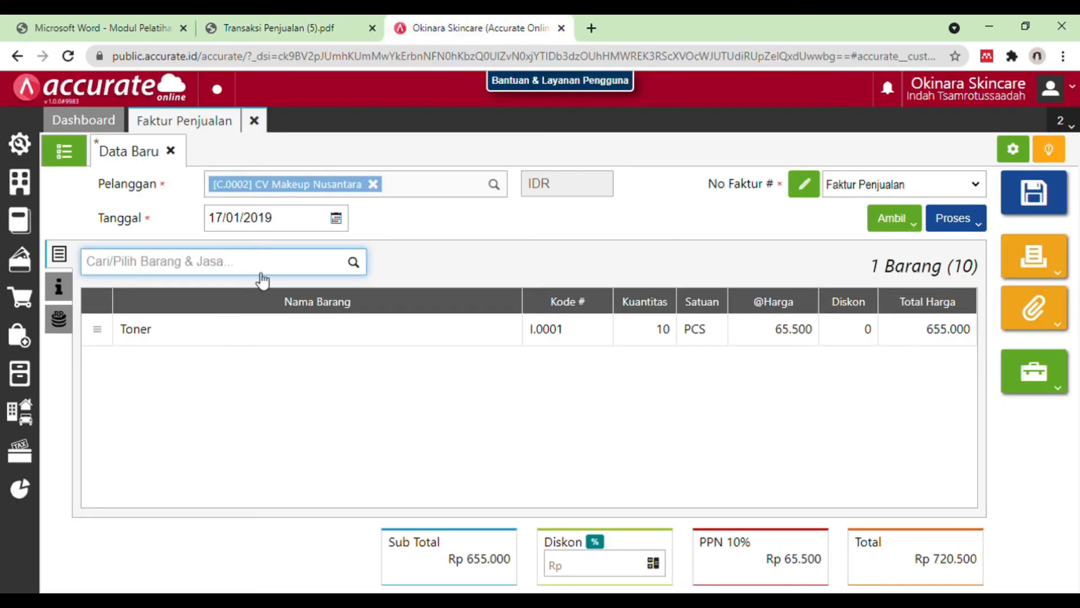
text(moist)
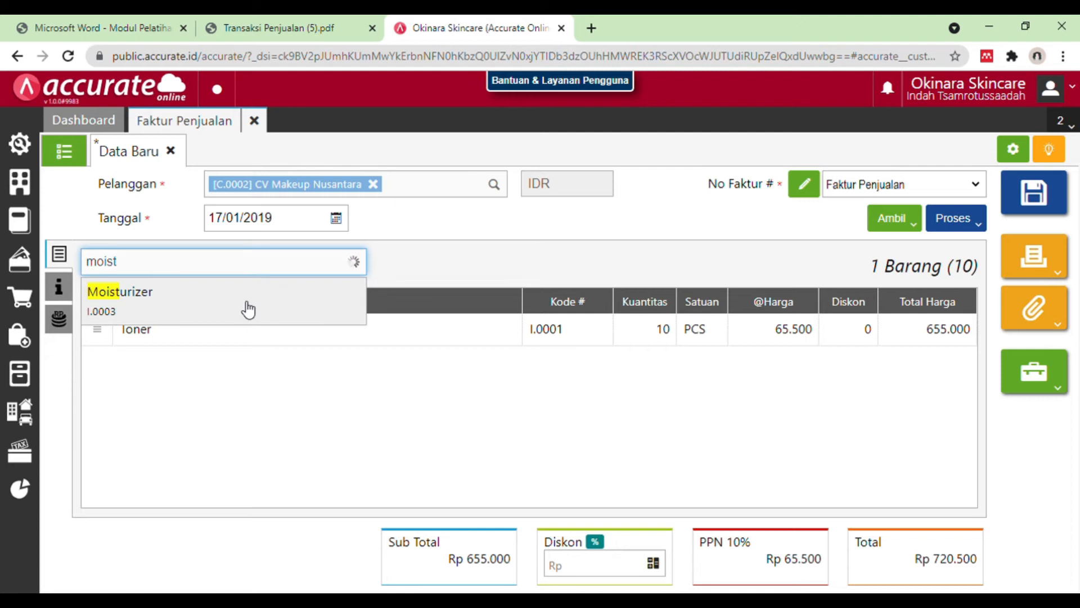
click(245, 304)
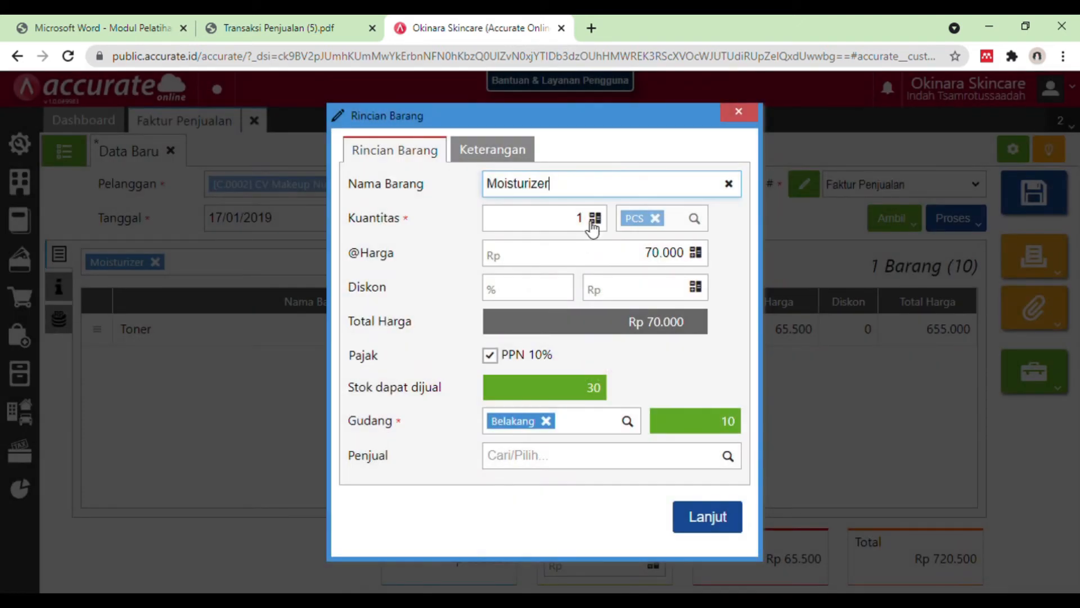
click(591, 226)
text(0)
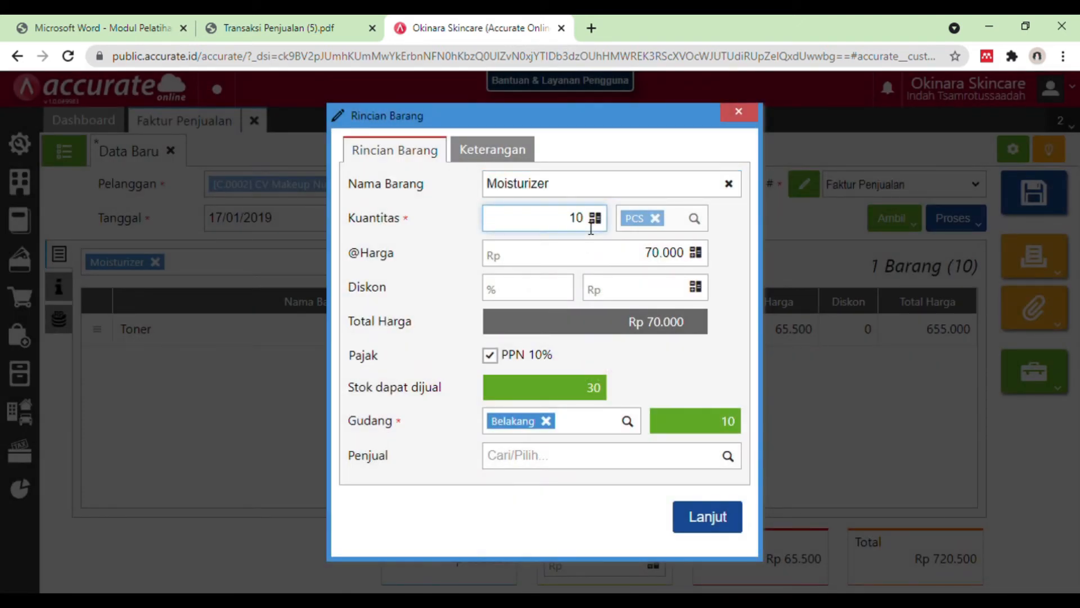
click(721, 516)
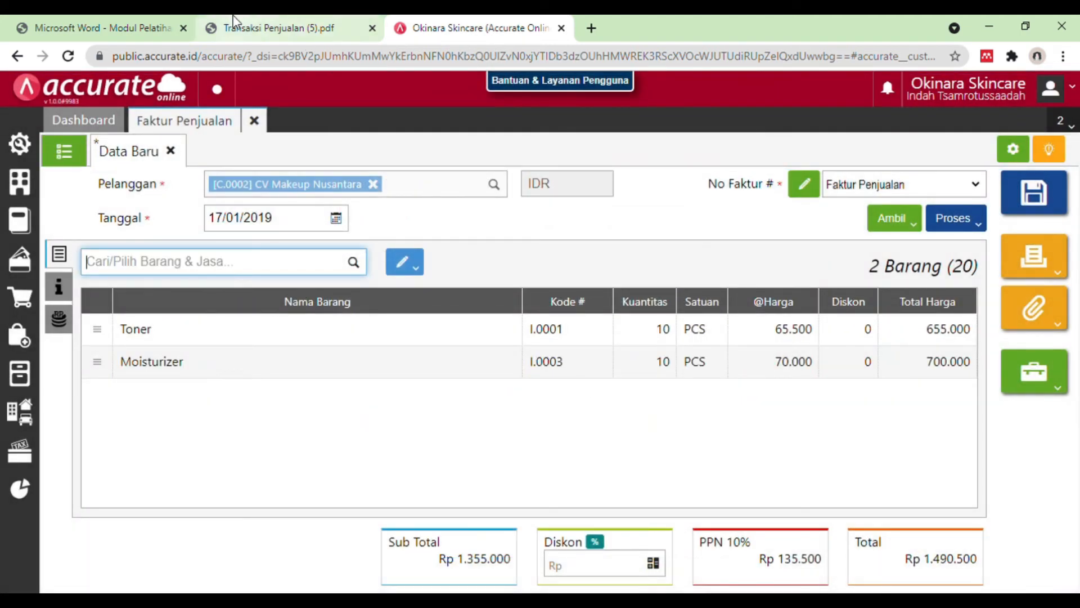
Step: Check the payment and delivery terms in the PDF and mark the invoice as Faktur Dimuka (Mendahului Pengiriman)
click(253, 25)
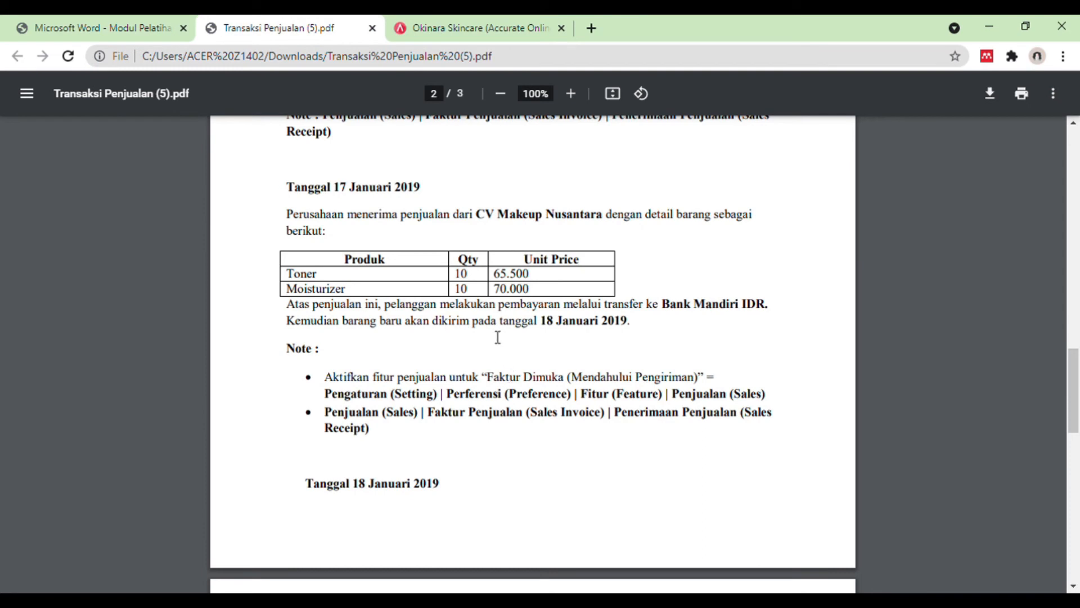
click(474, 20)
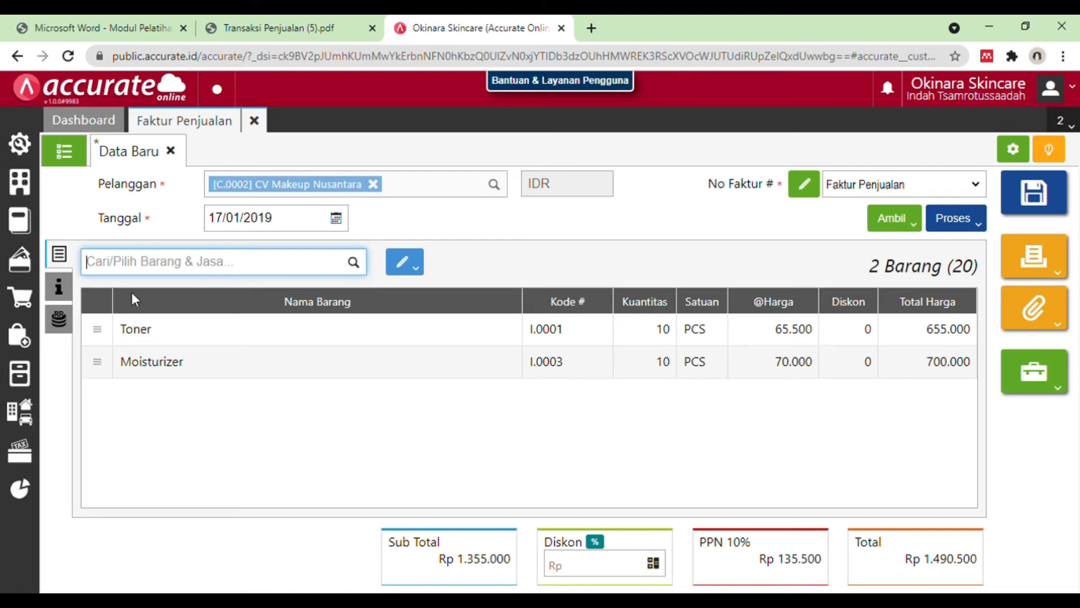
click(62, 289)
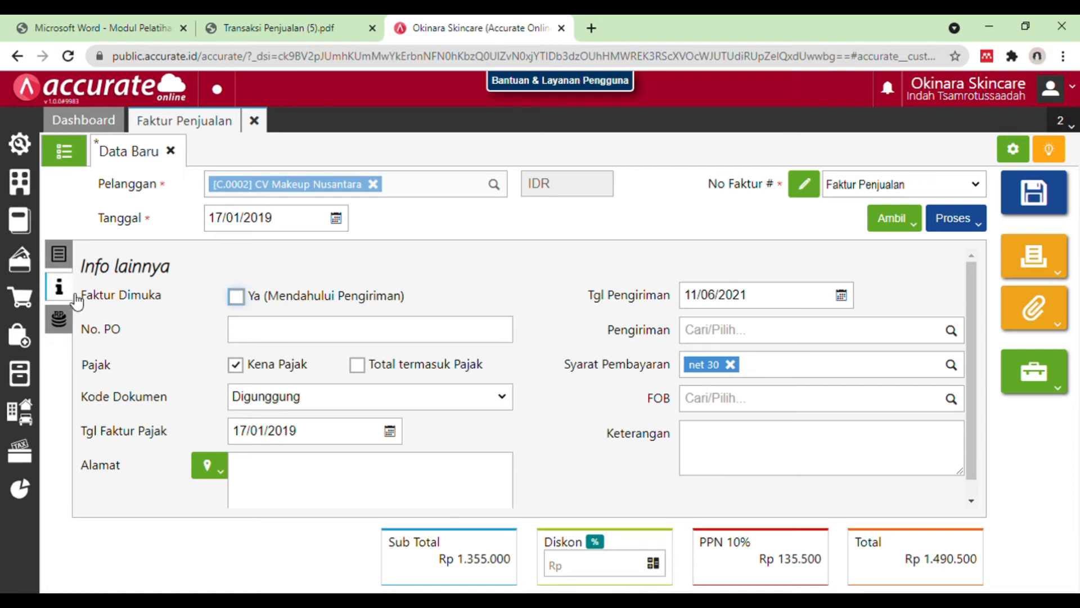
click(246, 298)
Step: Look up the delivery date in the PDF and set the invoice's Tgl Pengiriman to 18/01/2019
click(771, 294)
click(312, 25)
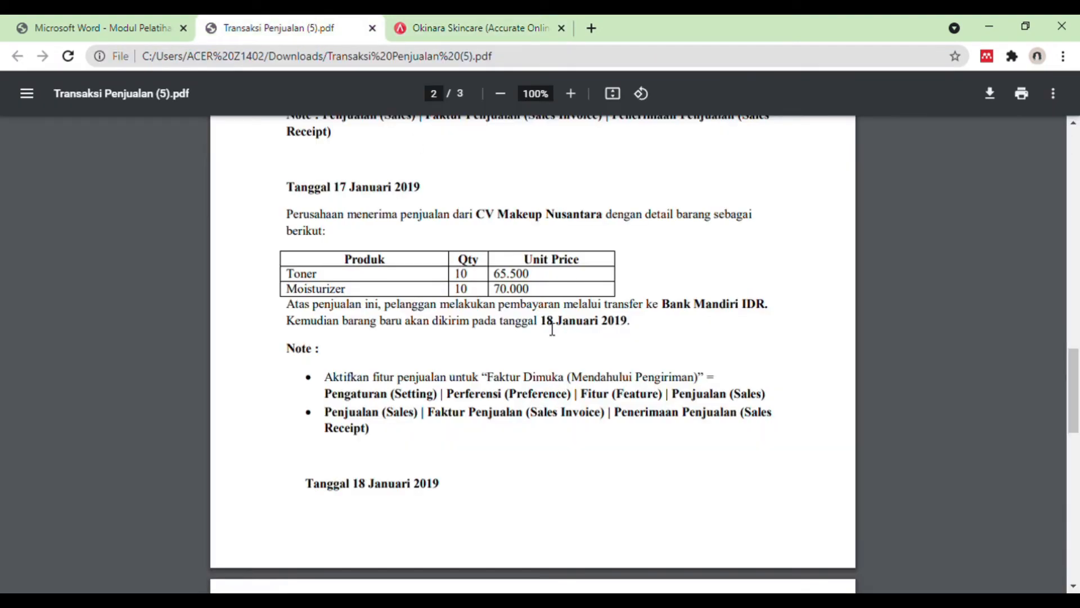
drag(541, 322, 637, 329)
click(453, 27)
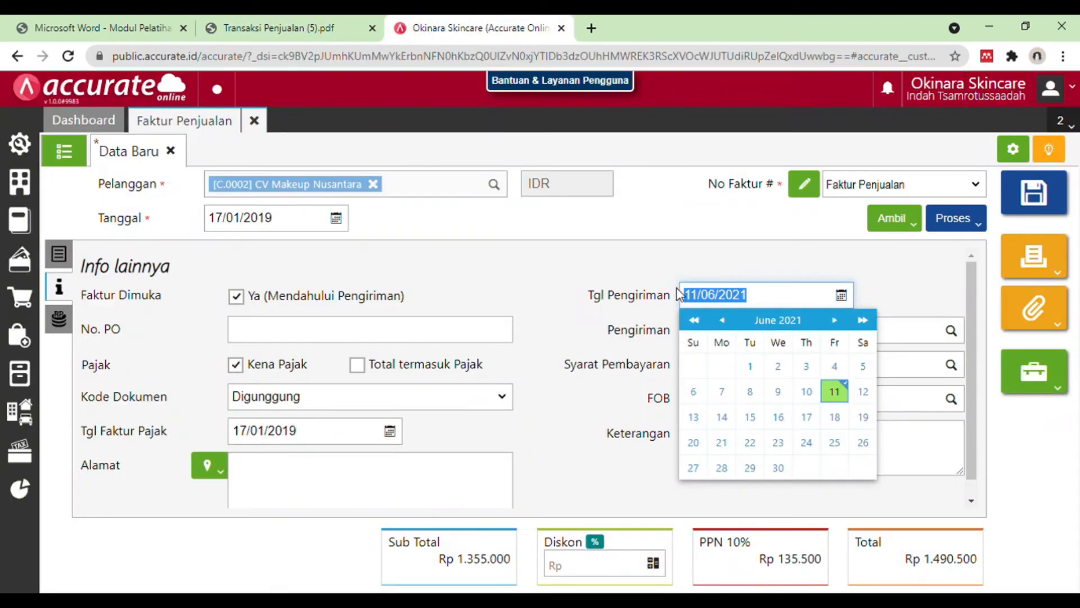
key(BackSpace)
text(18012019)
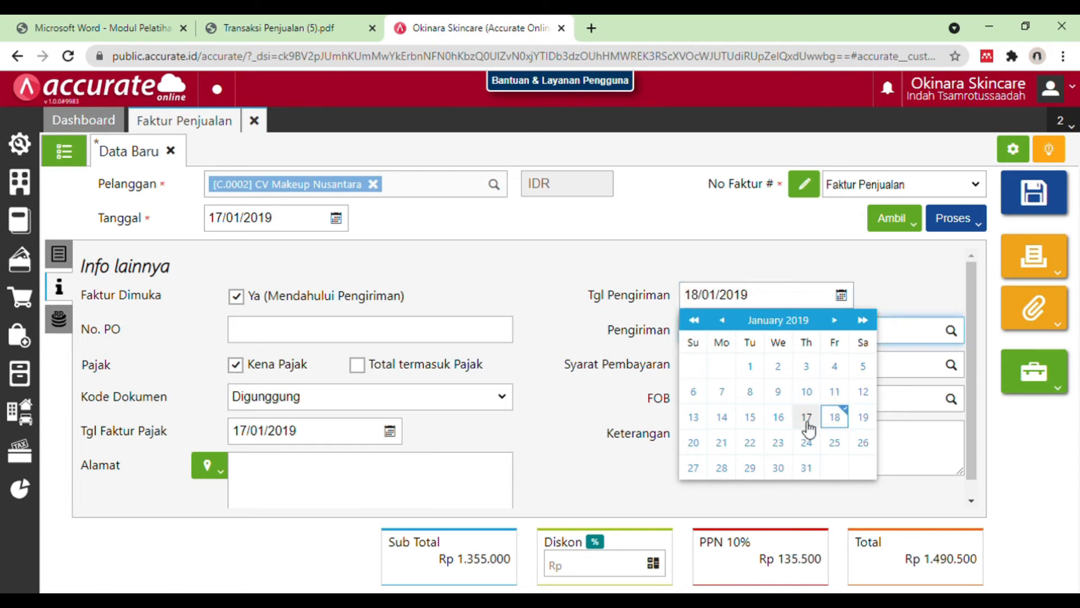
click(835, 416)
Step: Check the payment terms in the PDF and process the invoice to Pembayaran, reopening the unsaved invoice to repeat the process
click(348, 25)
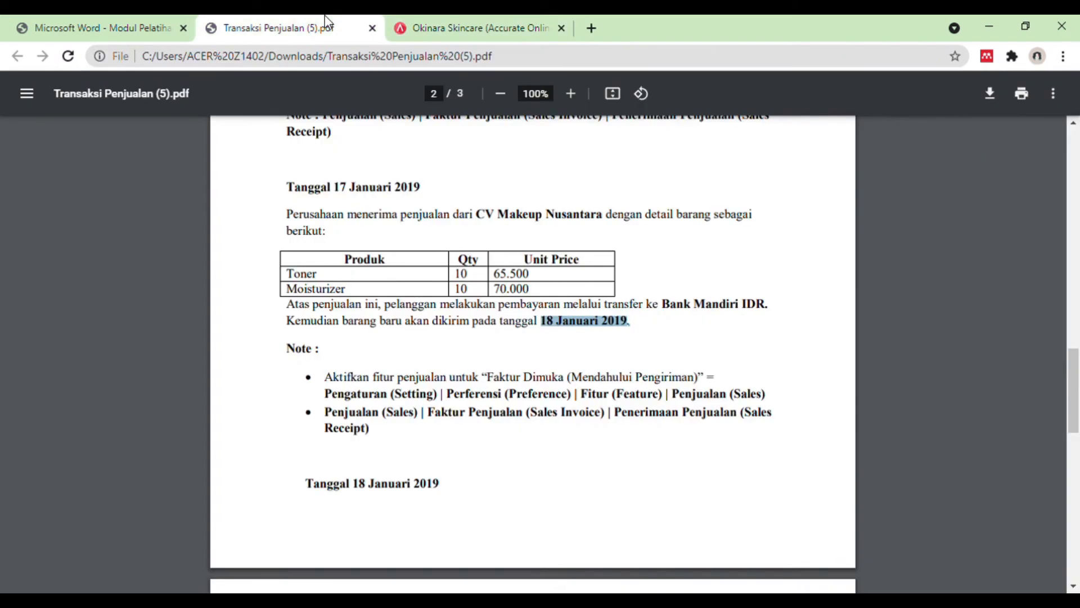
click(484, 26)
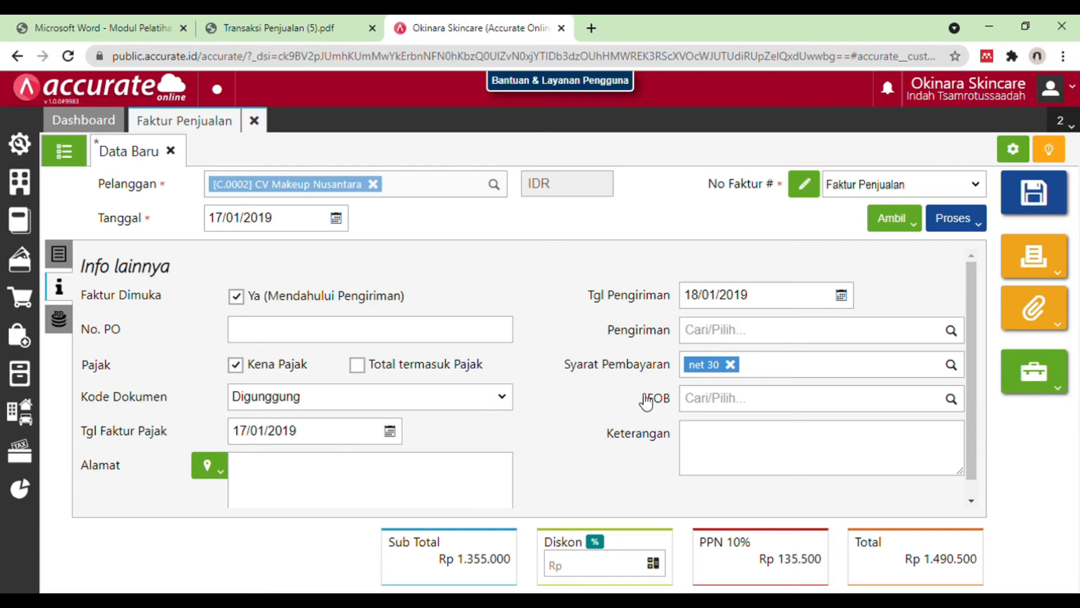
click(968, 224)
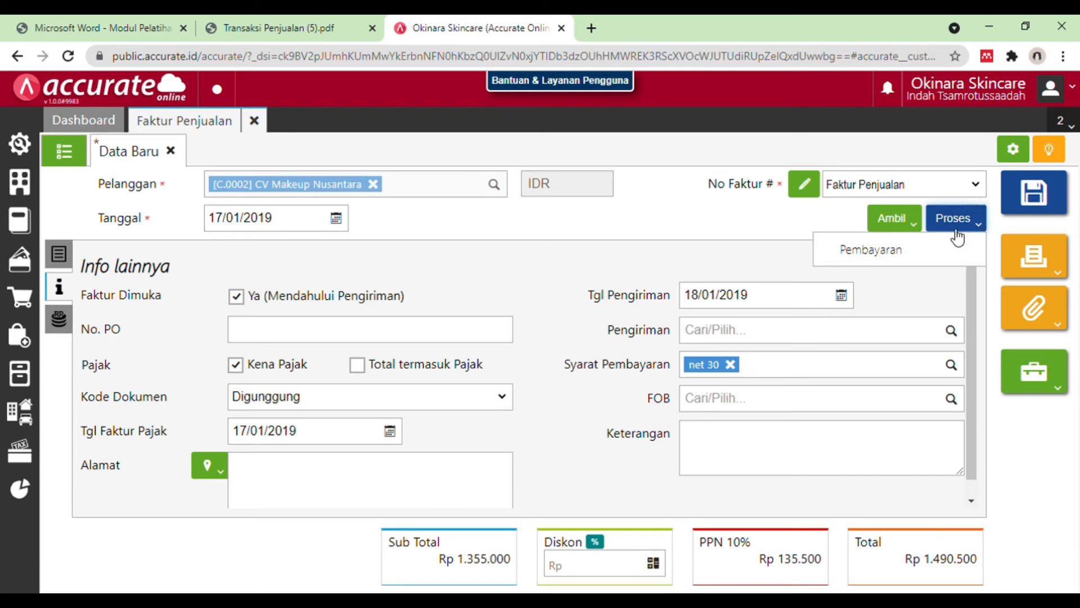
click(941, 246)
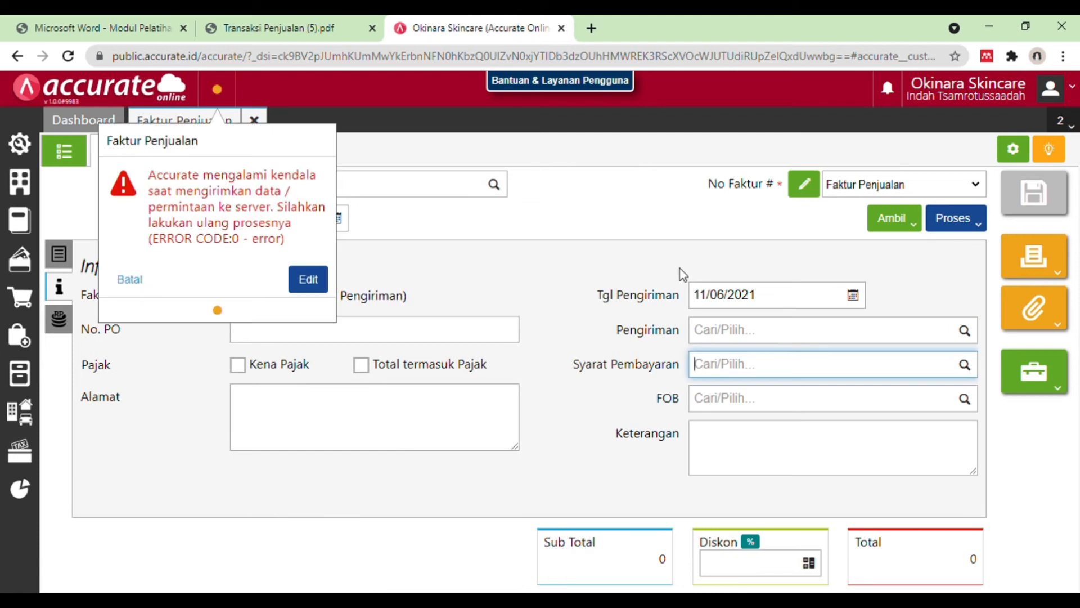
click(310, 281)
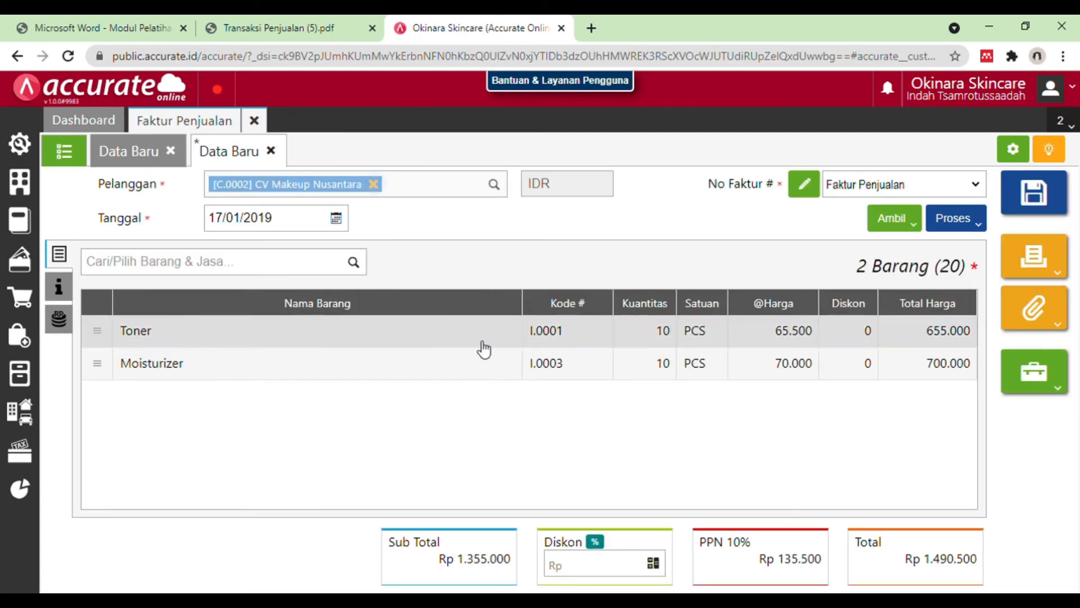
click(976, 225)
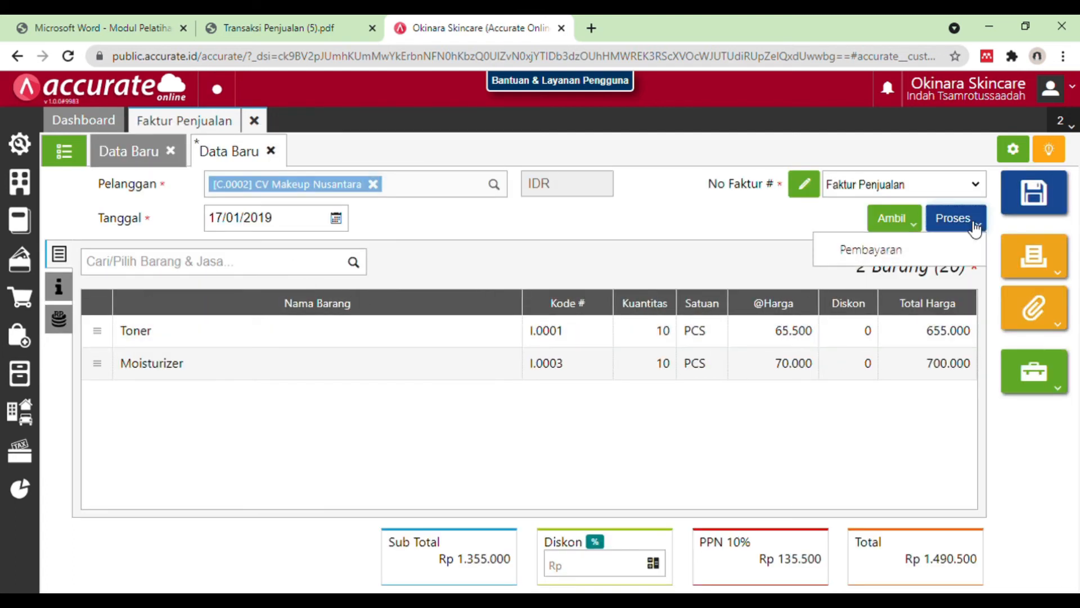
click(940, 252)
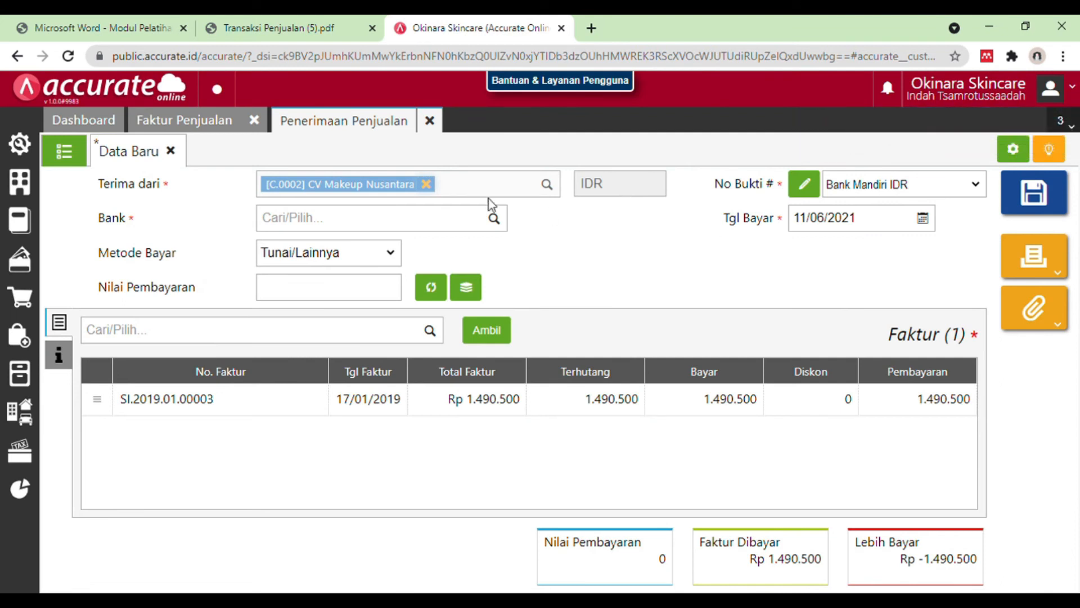
Step: Set the sales receipt's bank to Bank Mandiri IDR and, after checking the PDF, its payment method to Transfer Bank
click(382, 224)
text(mandiri)
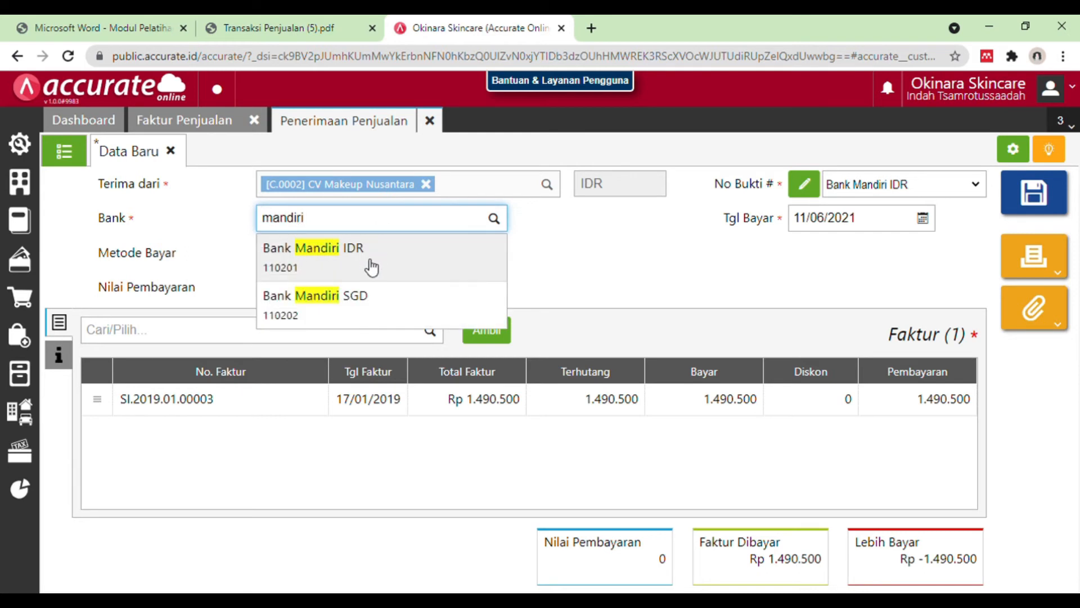
click(372, 261)
click(336, 23)
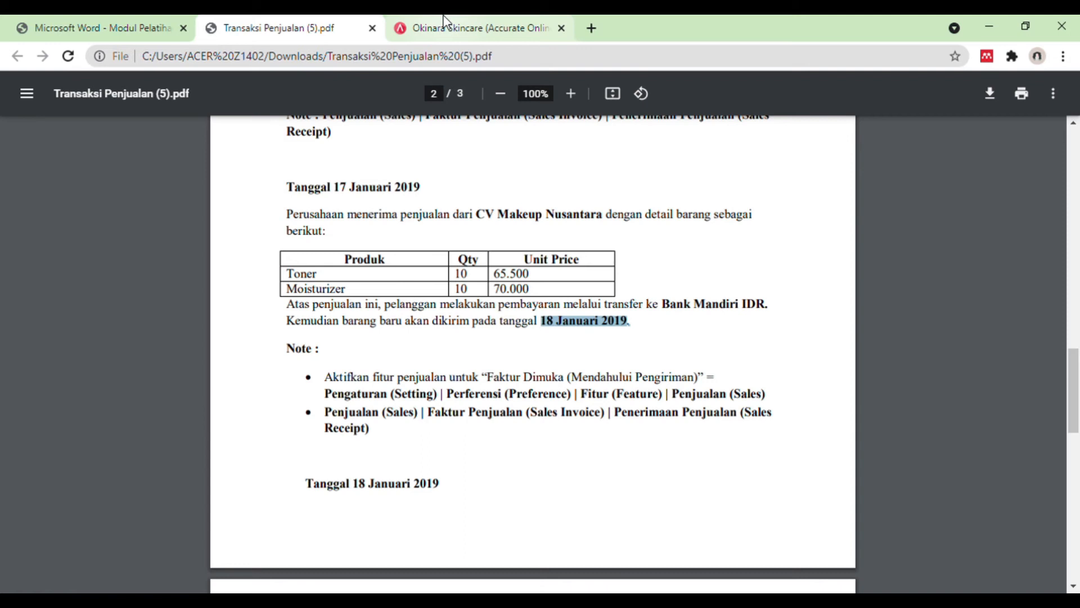
drag(605, 308, 645, 310)
click(450, 27)
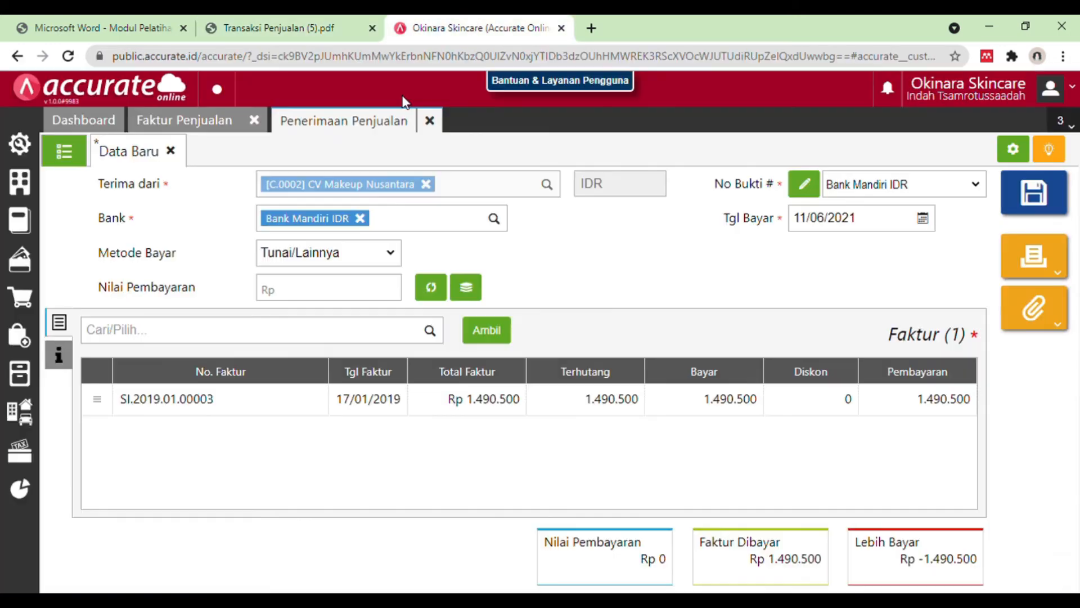
click(325, 255)
click(330, 299)
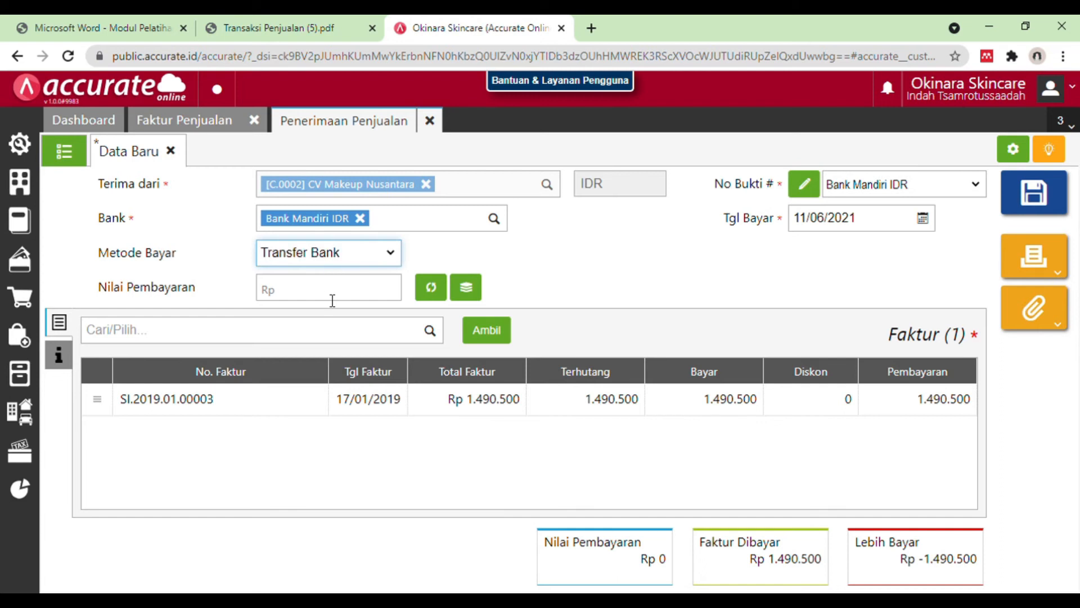
Step: Set the payment date to 17/01/2019, fill the payment value with the invoice total of Rp 1.490.500 and save the receipt
click(881, 225)
key(BackSpace)
text(17/01/2019)
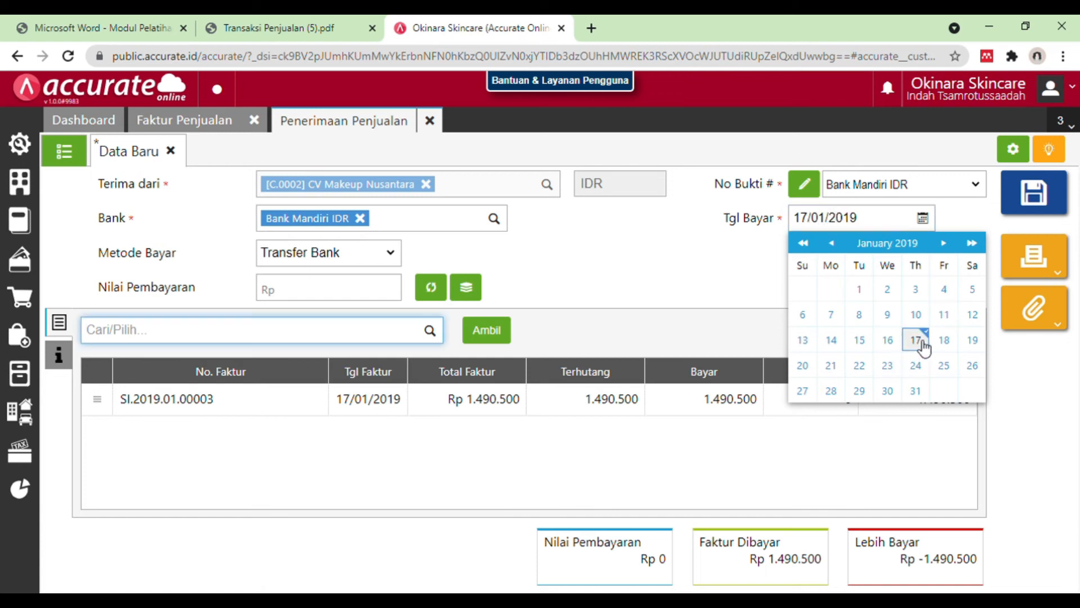
click(916, 340)
click(431, 289)
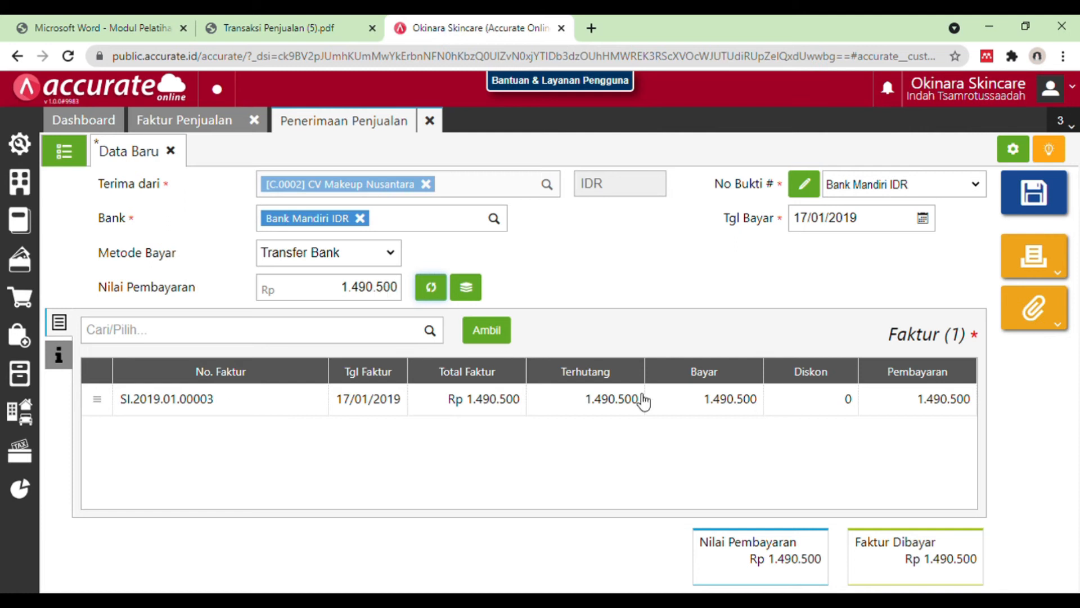
click(1045, 197)
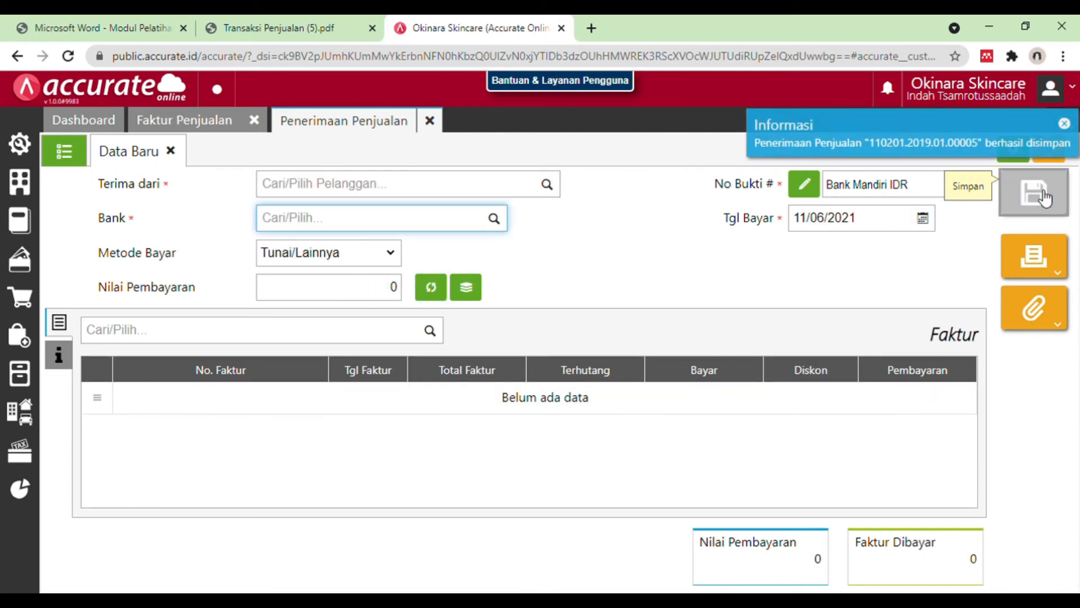
Step: Read the 18 January 2019 delivery transaction in the PDF
click(319, 17)
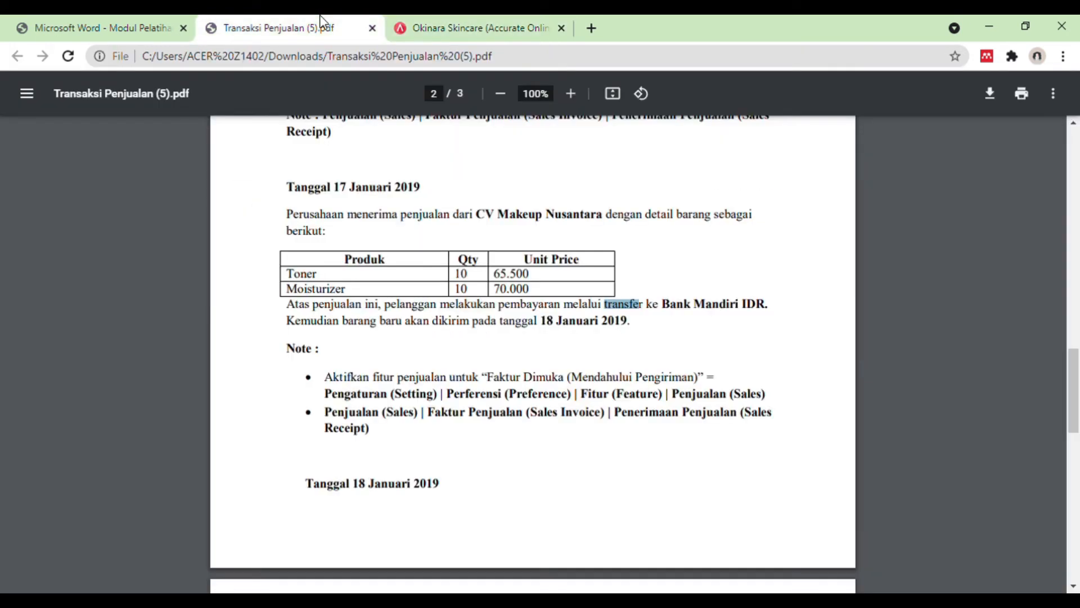
scroll(528, 355, down, 2)
scroll(528, 354, down, 4)
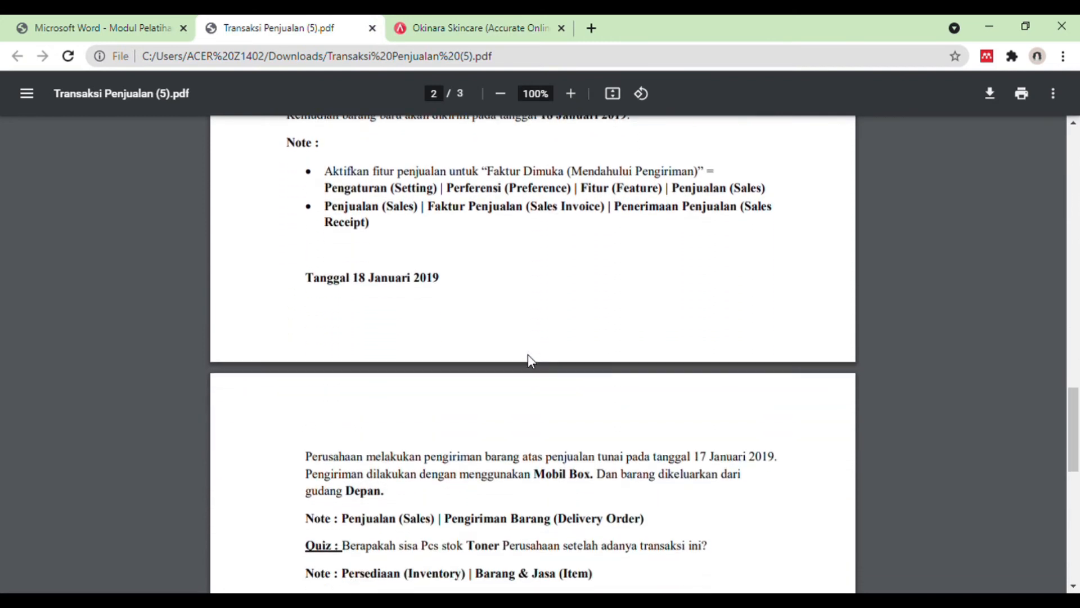
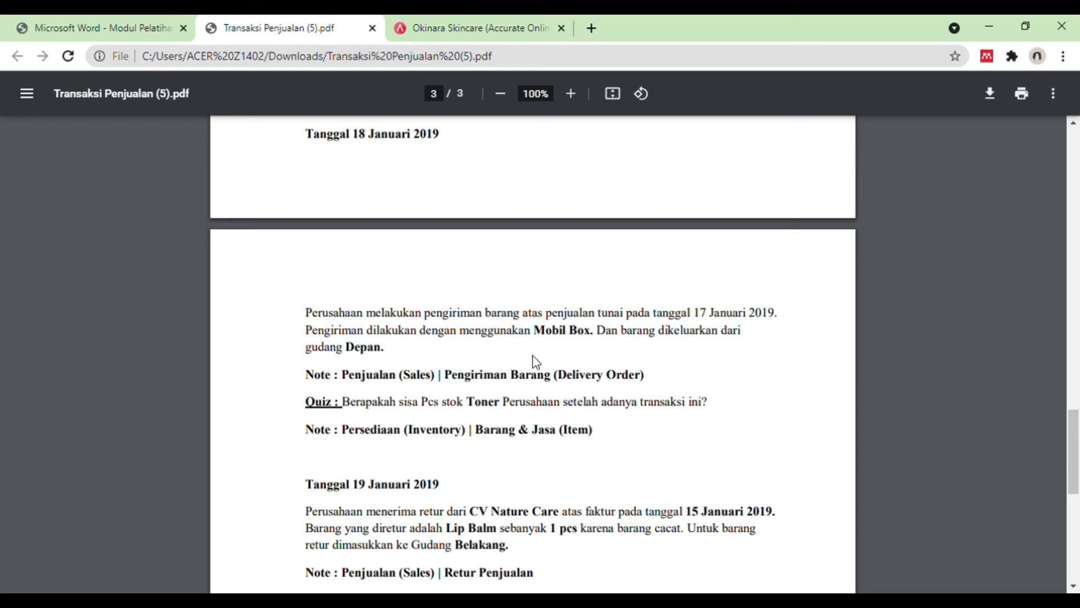
Step: Switch to Accurate Online, close the sales receipt and invoice forms, and open a new Pengiriman Pesanan form
click(473, 28)
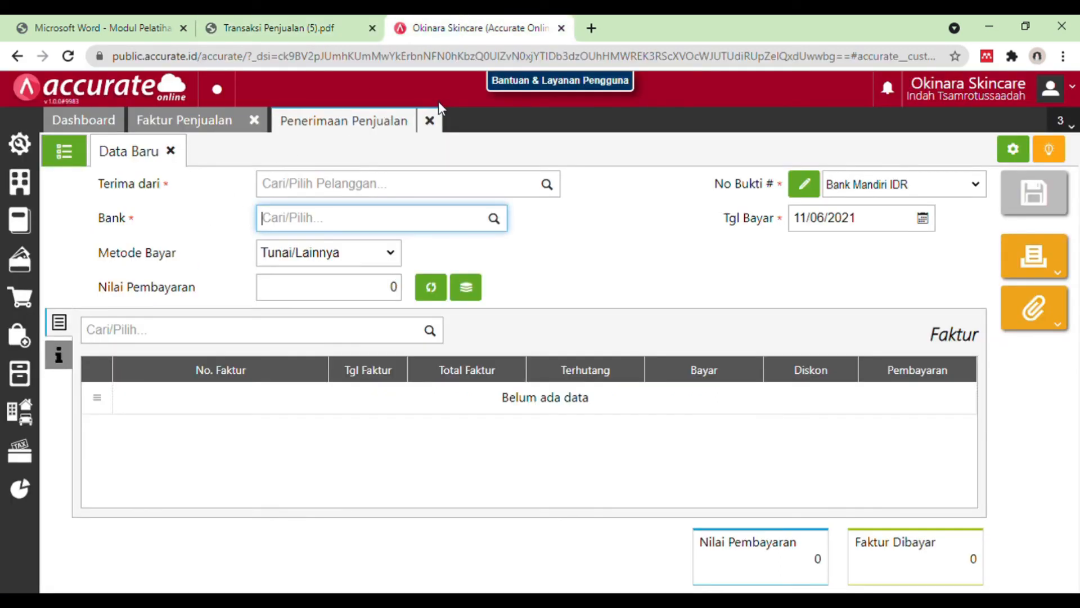
click(429, 121)
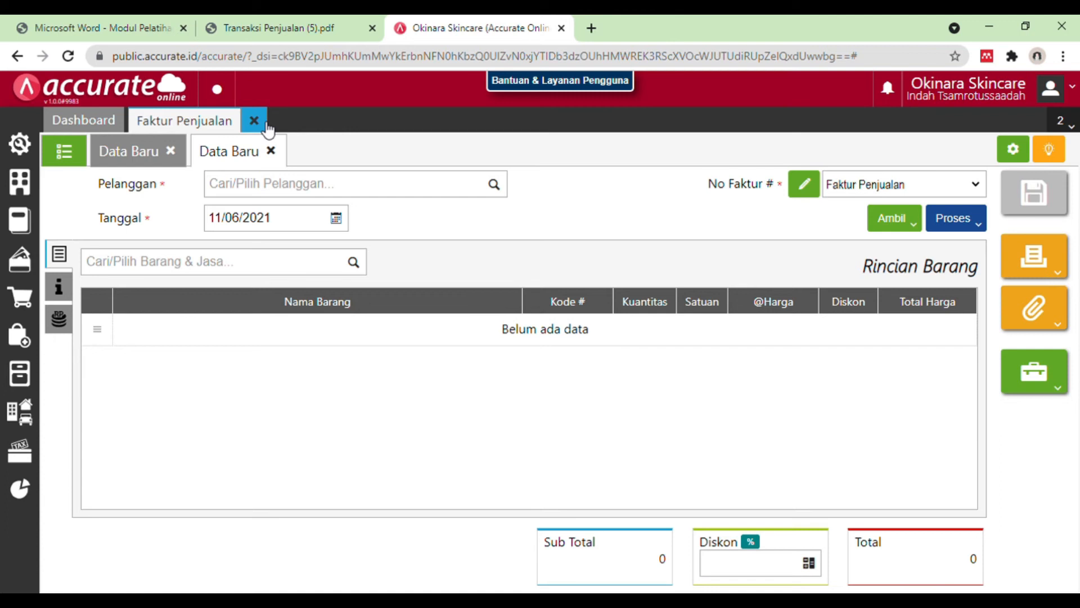
click(254, 120)
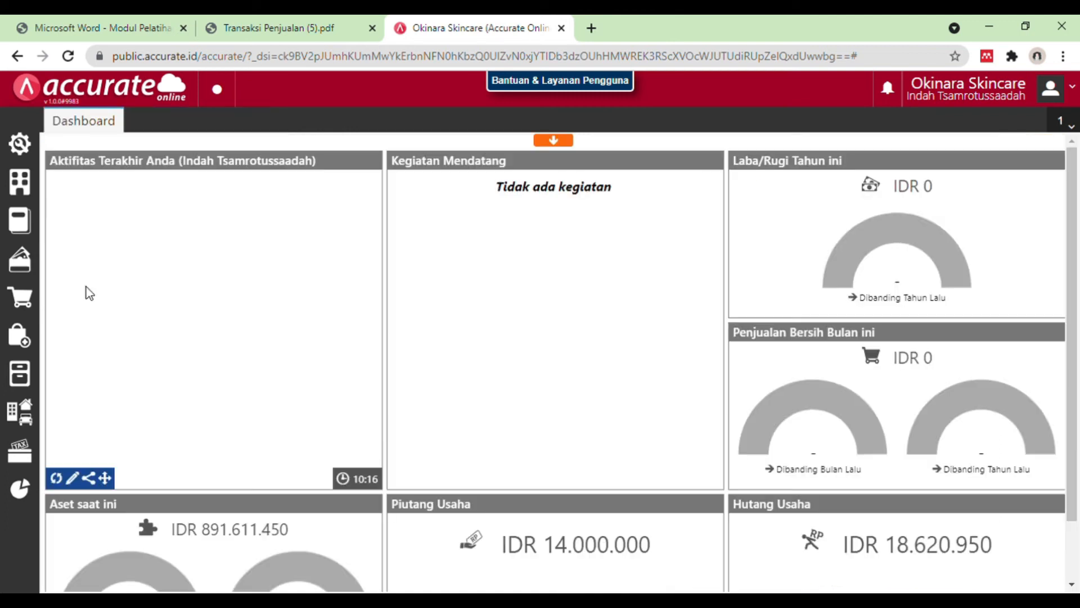
click(32, 307)
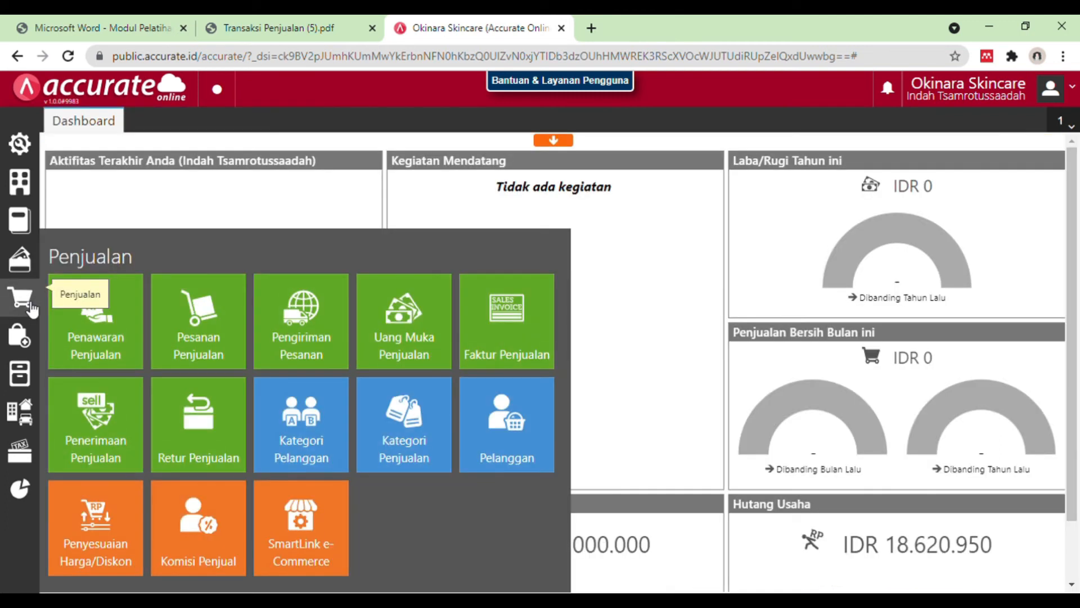
click(327, 343)
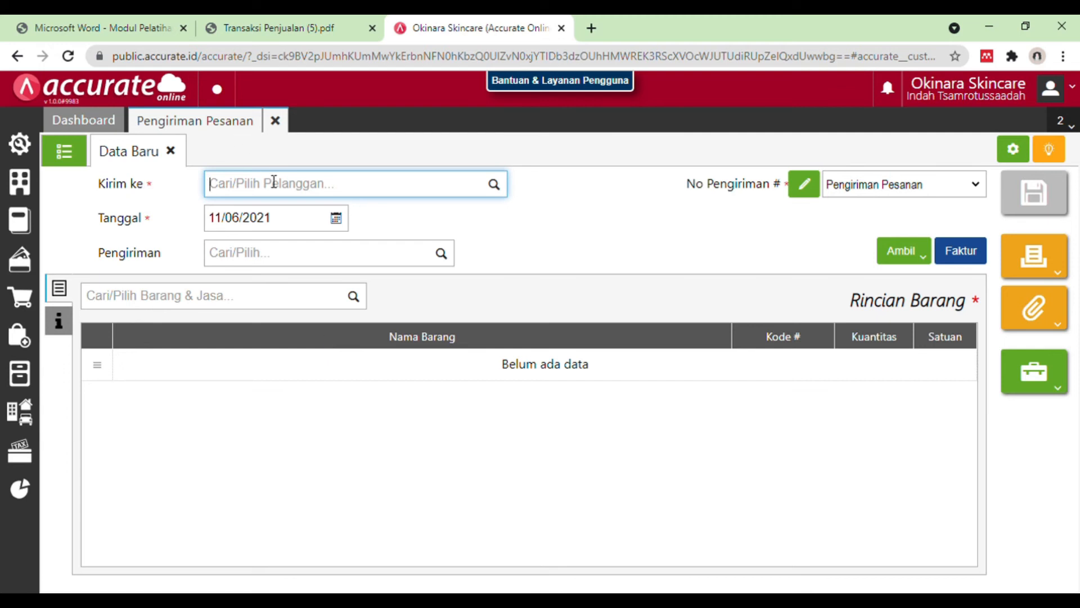
Step: Set the delivery's recipient to CV Makeup Nusantara and its date to 18/01/2019, checking the transaction in the PDF
click(243, 28)
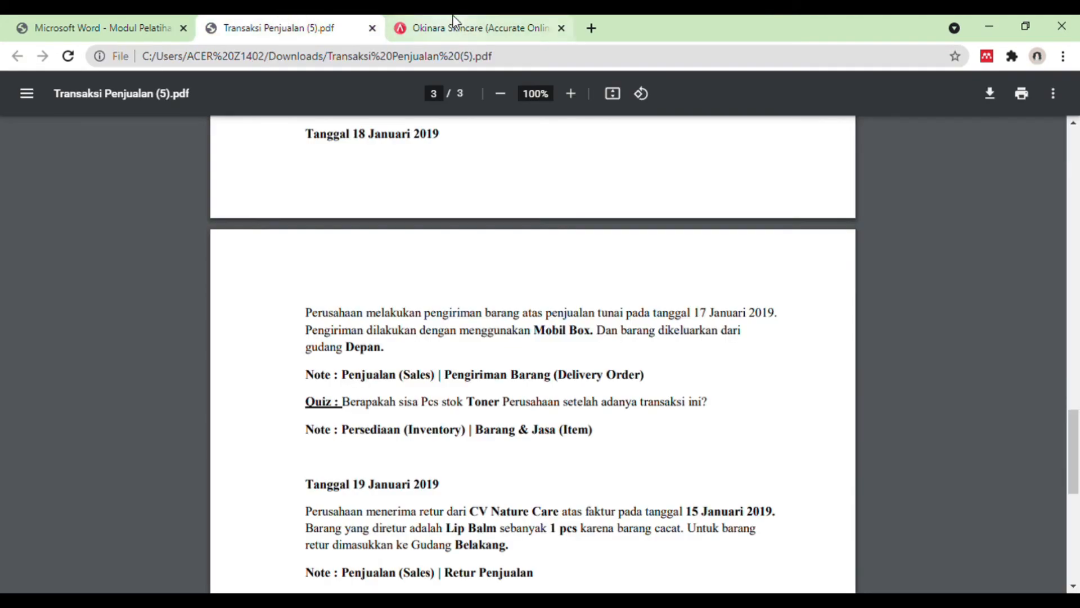
click(481, 27)
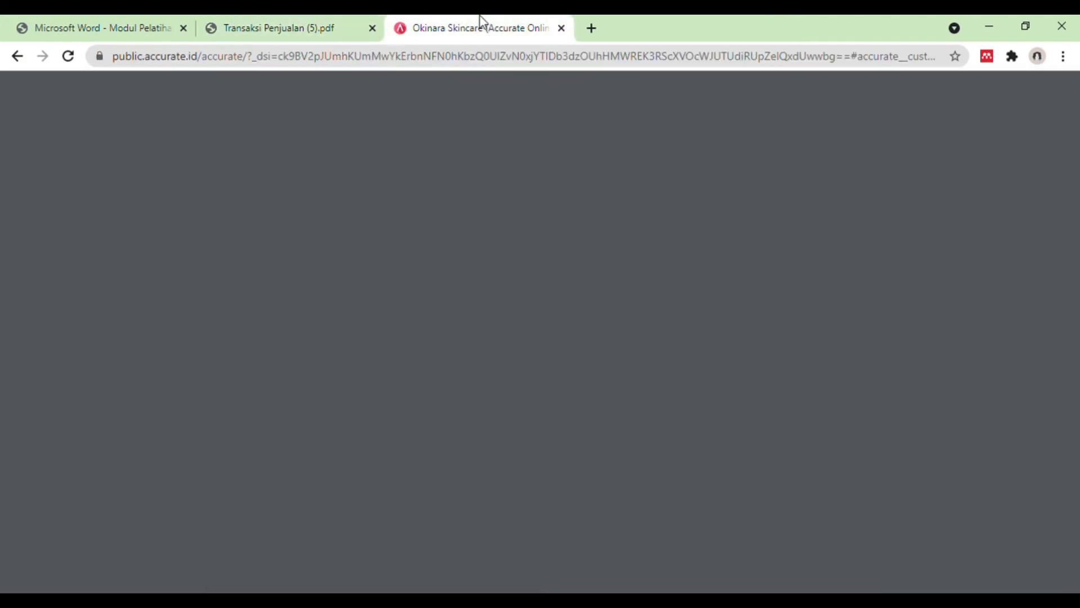
text(makeu)
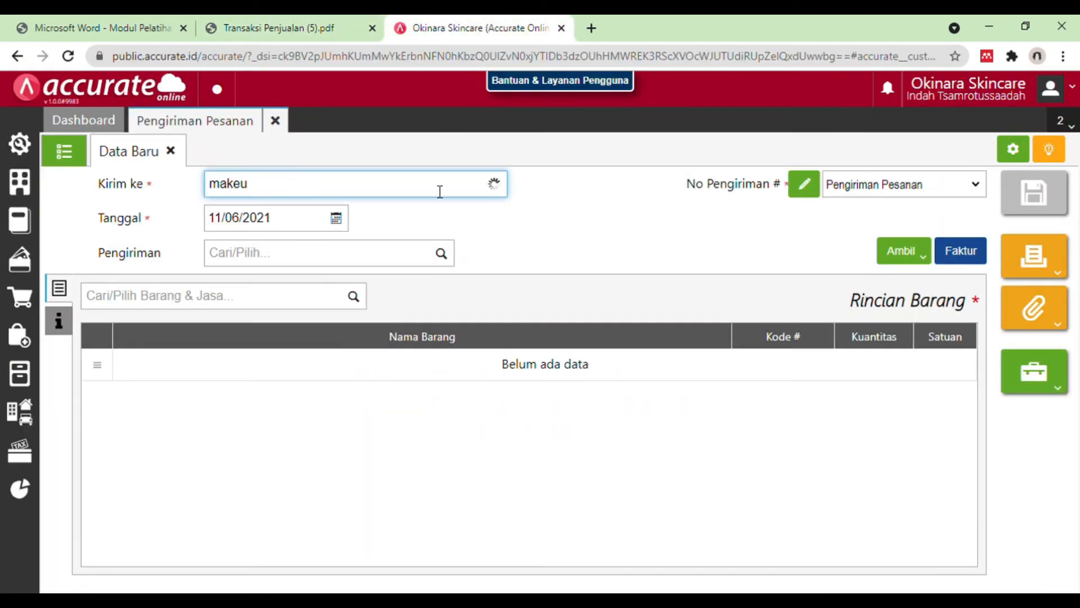
click(430, 221)
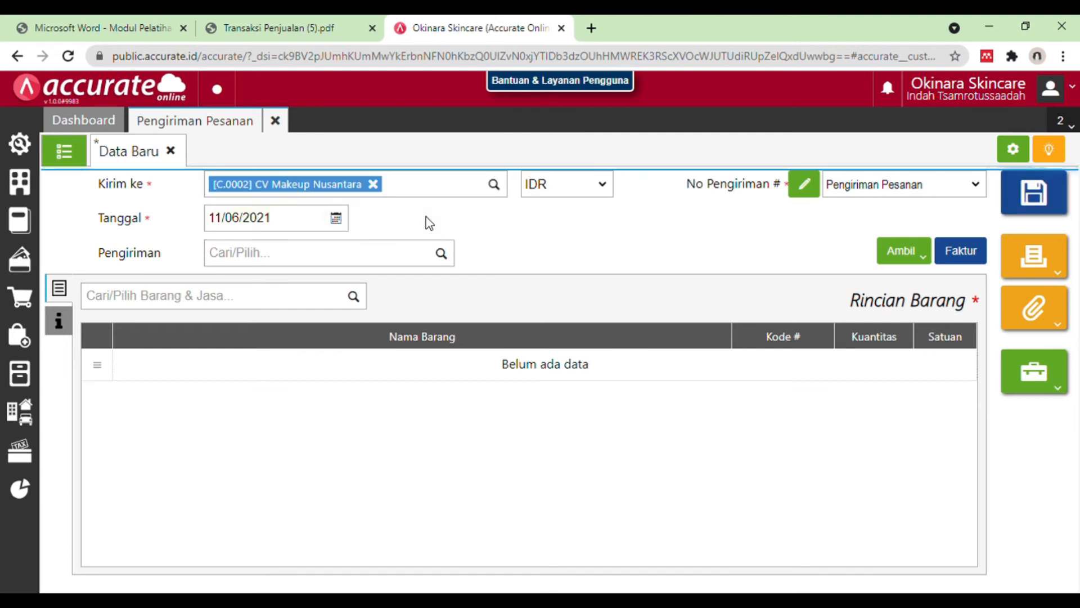
click(289, 228)
key(BackSpace)
text(18012019)
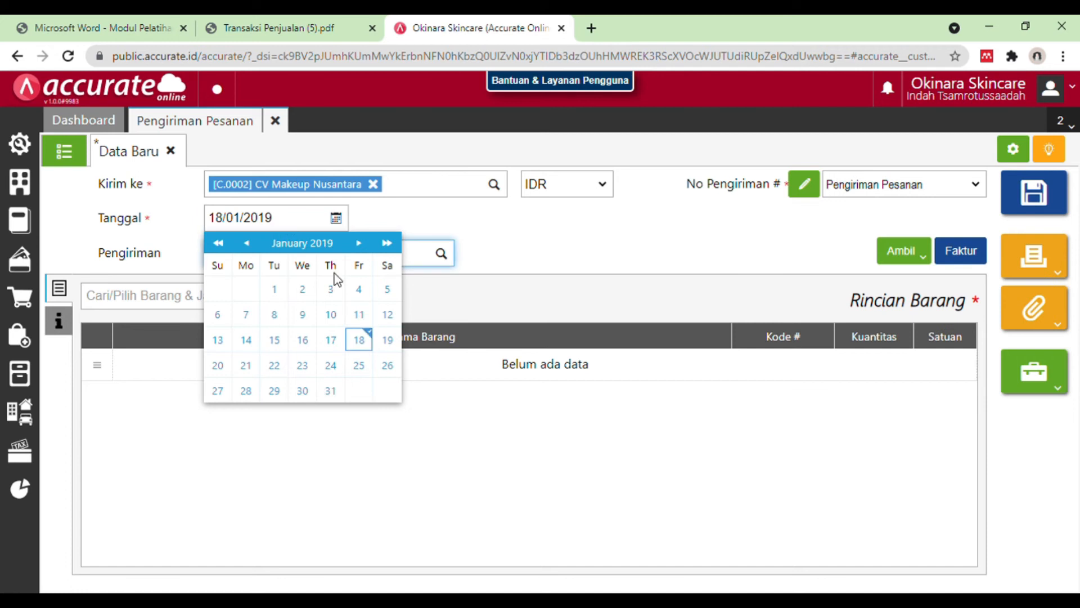
click(358, 340)
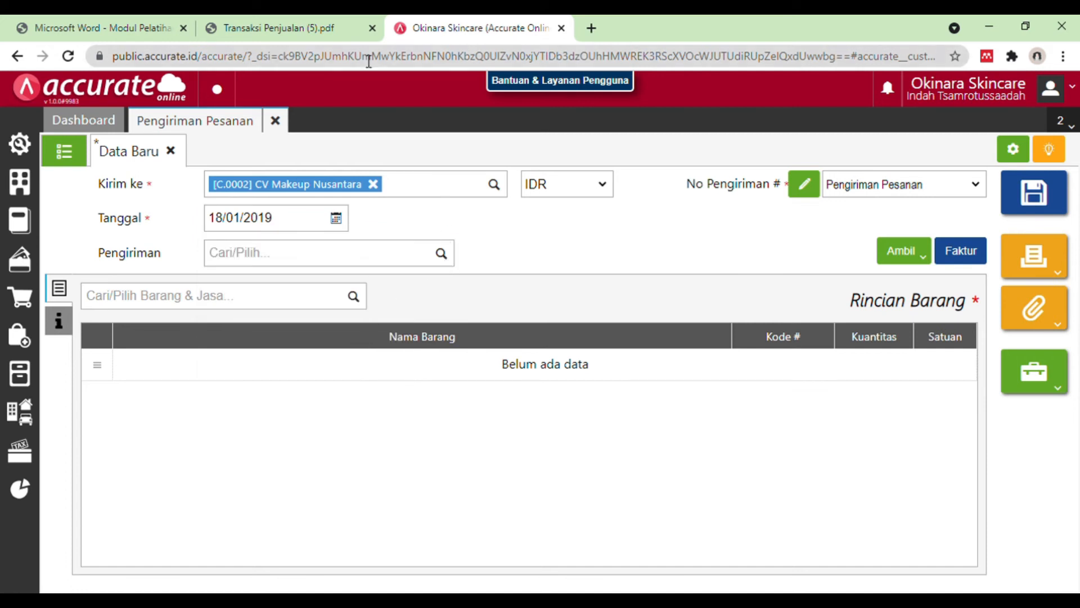
Step: Check the shipping method in the PDF and set the delivery's Pengiriman to Mobil Box
click(270, 27)
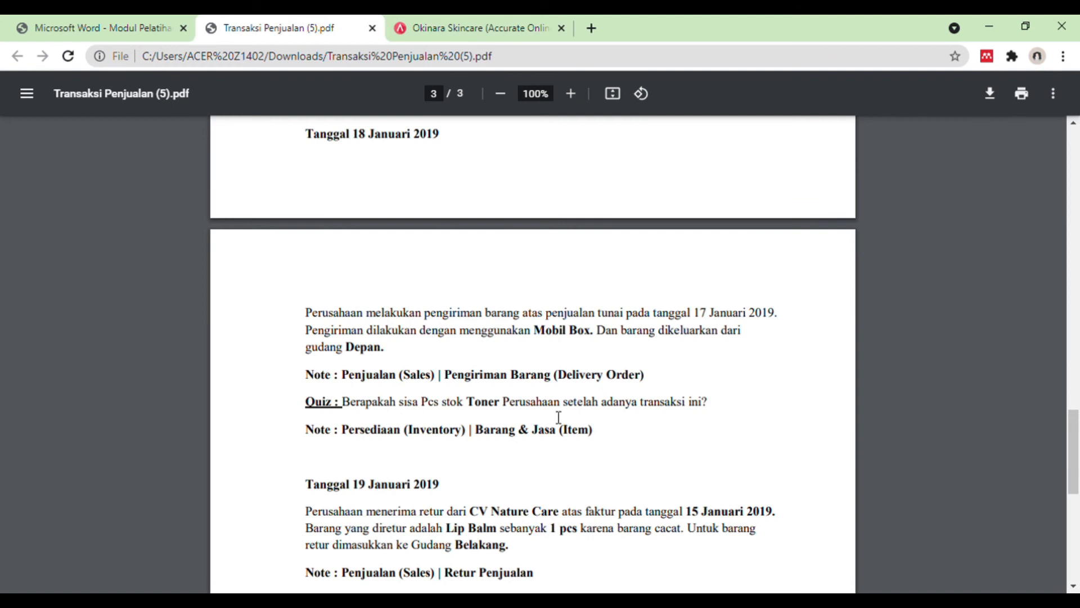
drag(533, 331, 593, 332)
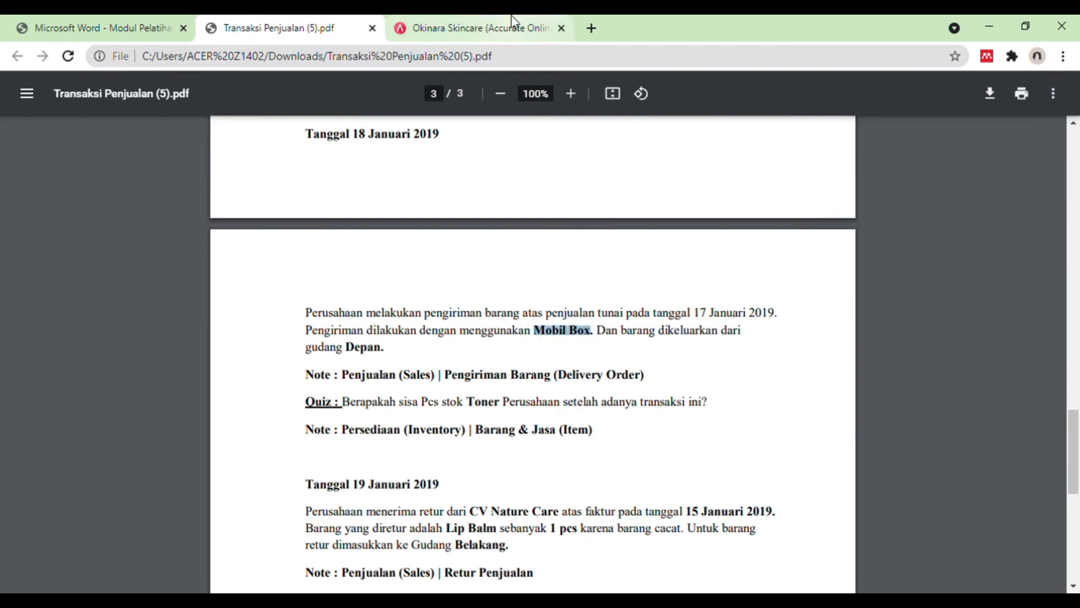
click(512, 22)
click(442, 254)
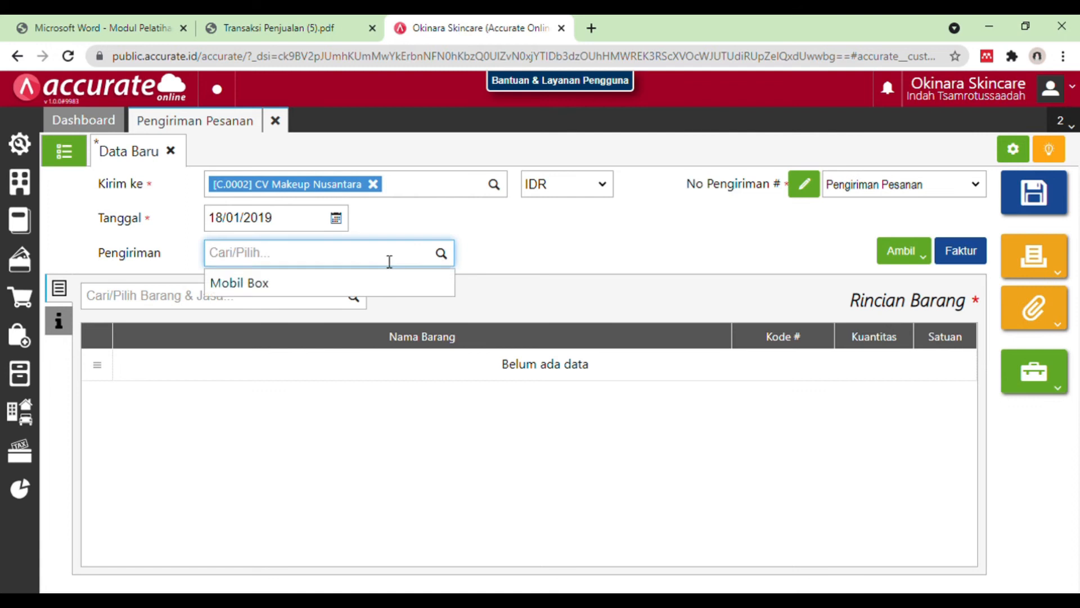
click(366, 291)
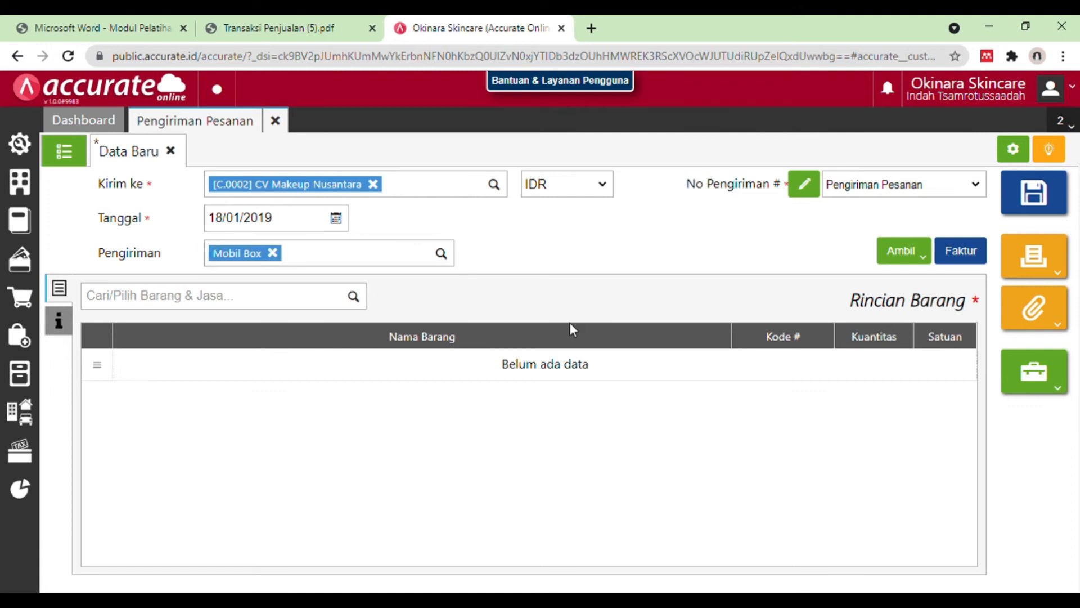
Step: Copy the Toner and Moisturizer items, 10 PCS each, from the customer's Faktur Dimuka into the delivery
click(925, 258)
click(896, 341)
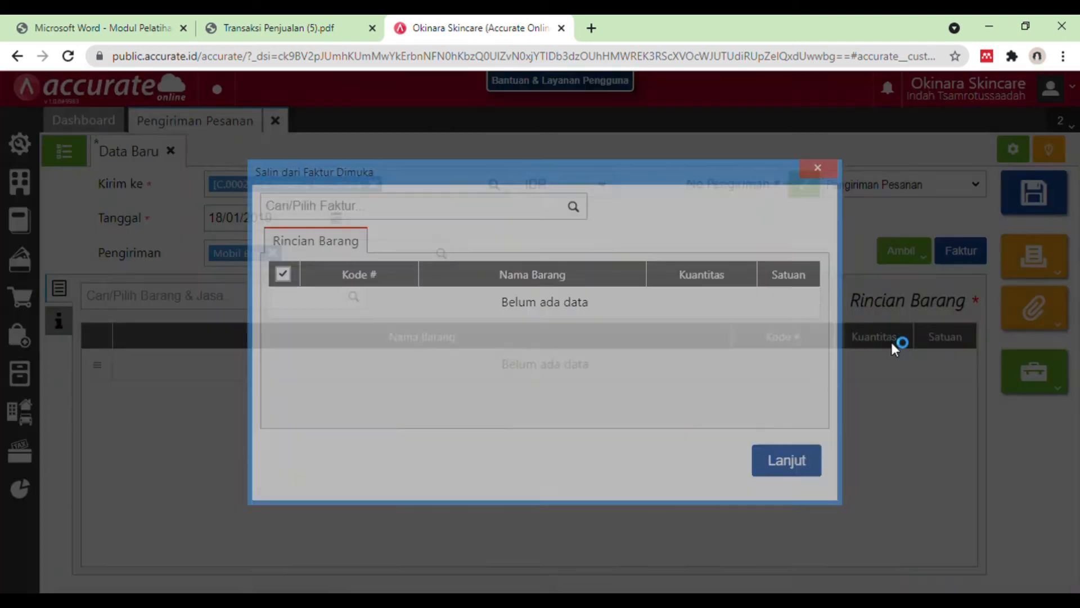
click(574, 208)
click(561, 240)
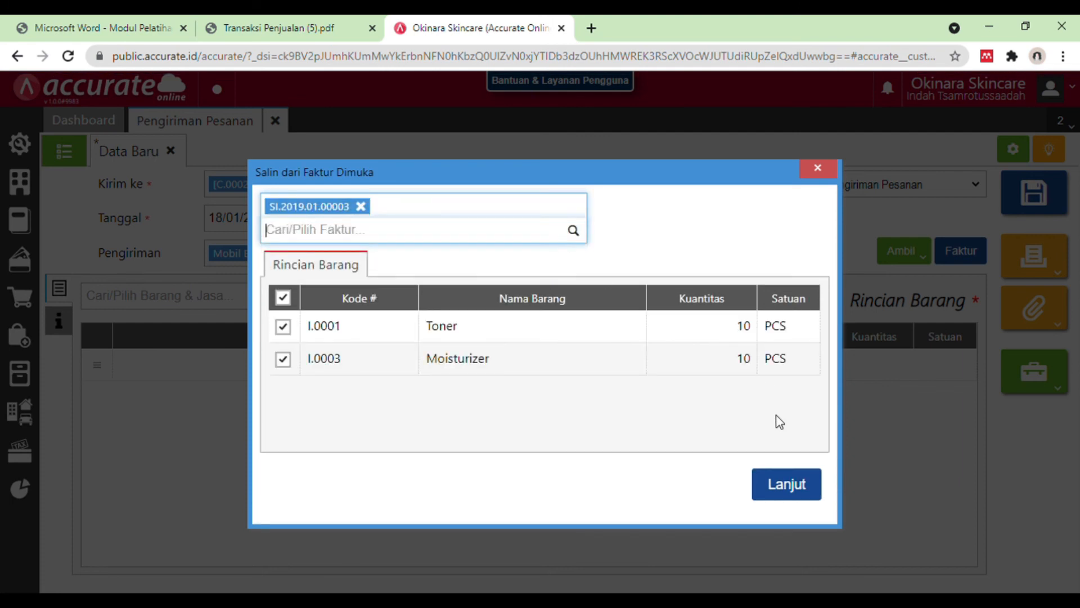
click(793, 489)
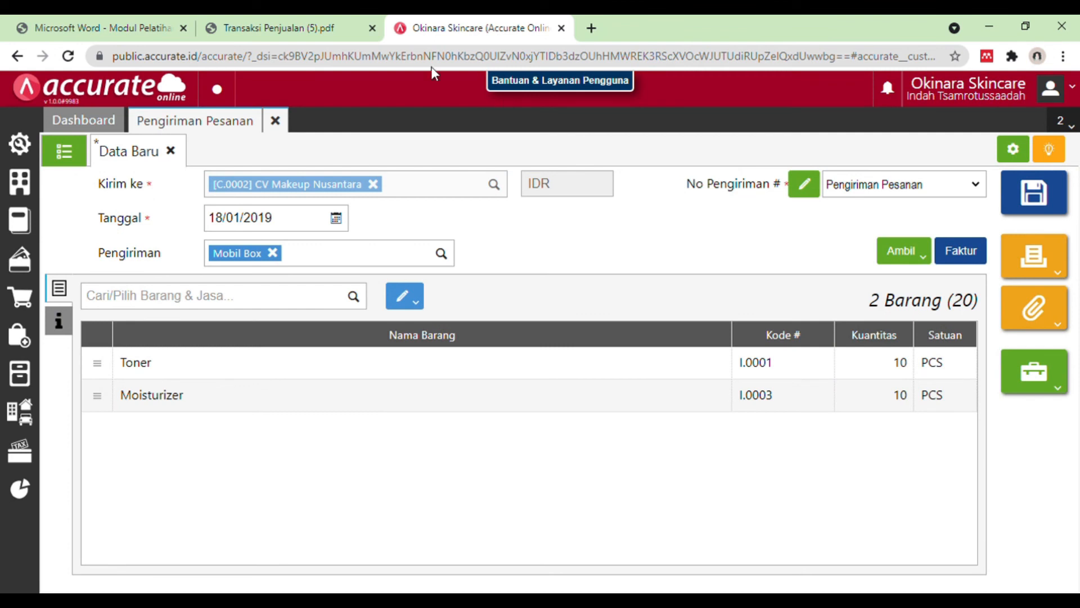
Step: Check the issuing warehouse in the PDF and review the warehouse in the Toner item's details
click(326, 22)
scroll(615, 369, up, 1)
scroll(619, 369, up, 1)
scroll(626, 369, down, 1)
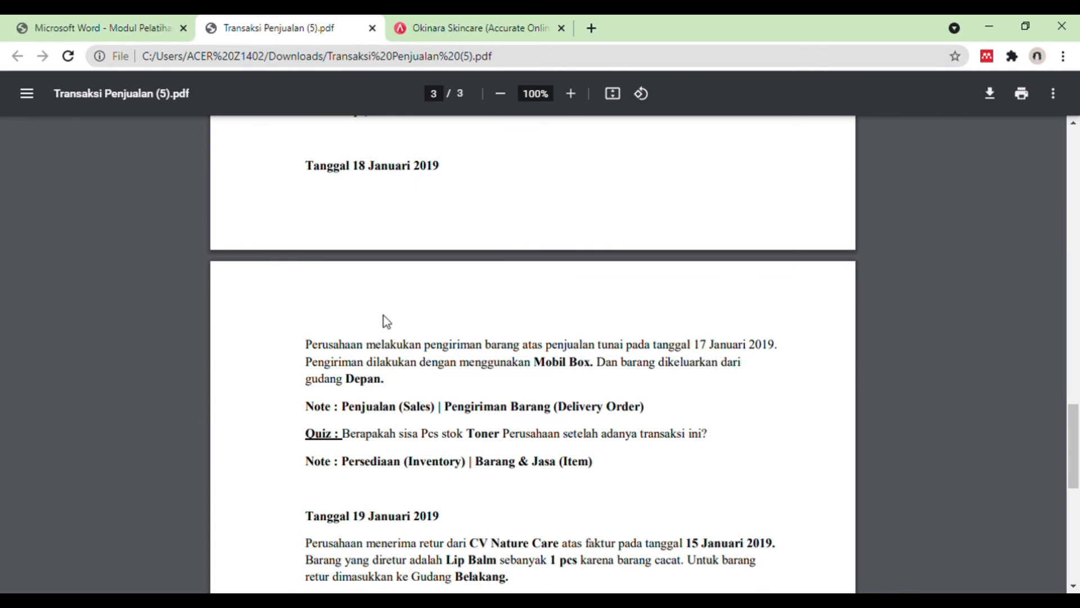
click(429, 17)
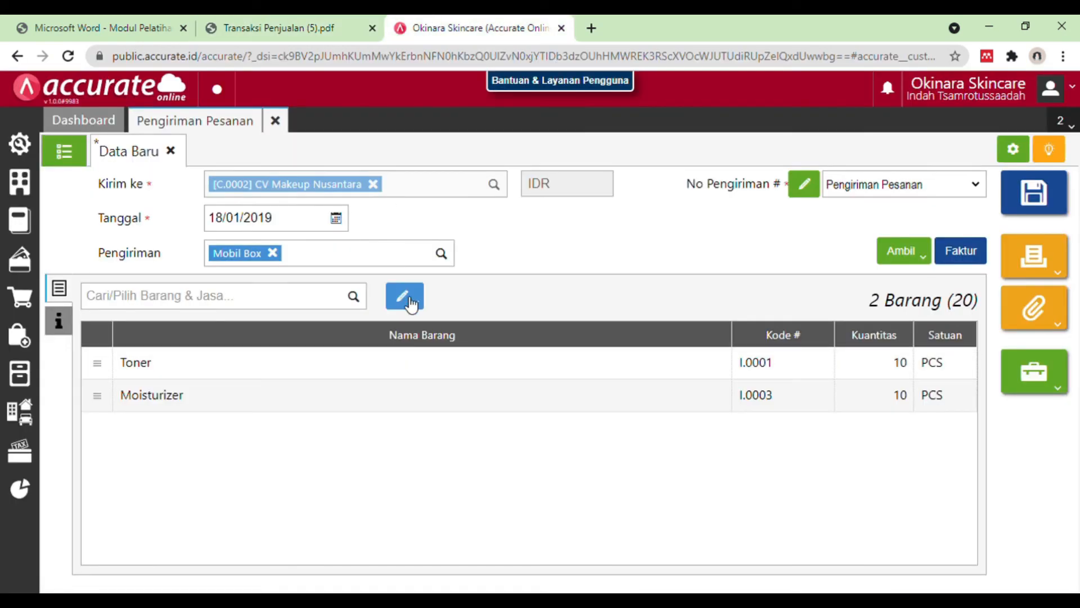
click(386, 378)
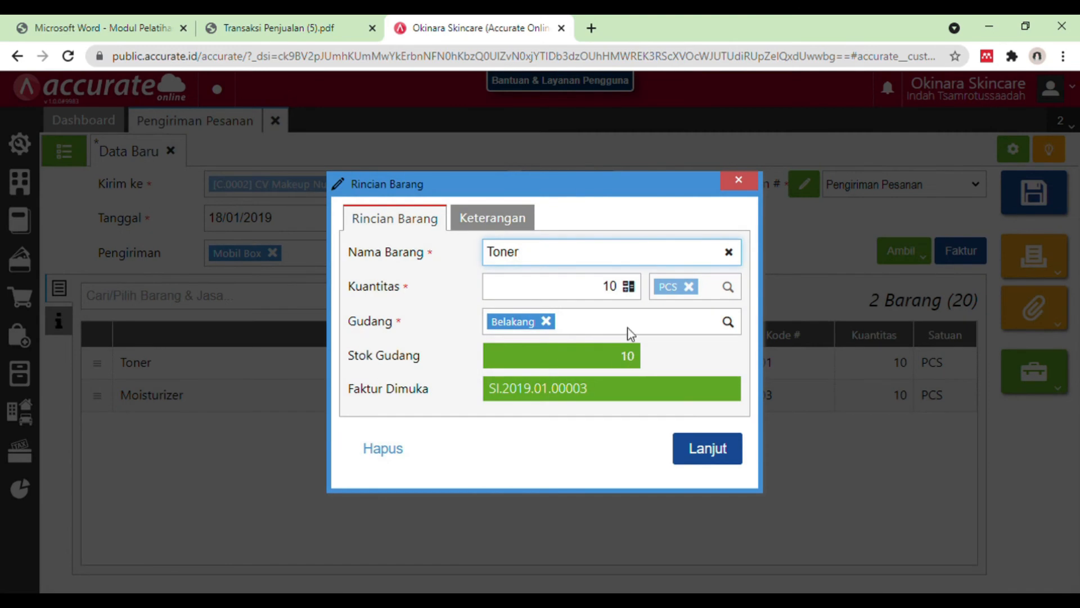
click(745, 186)
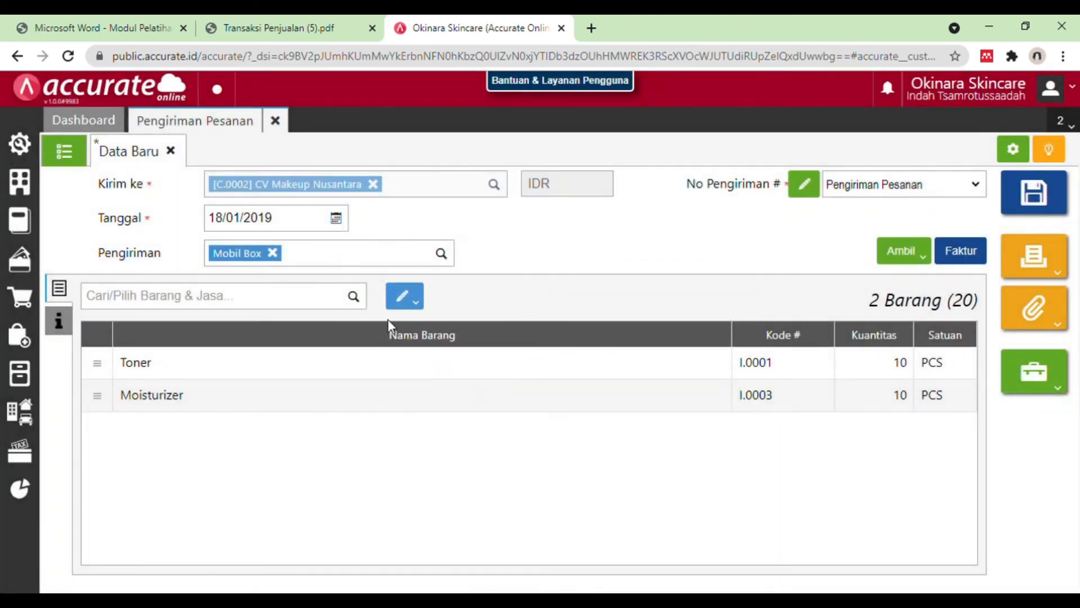
Step: Change the warehouse of all delivery items to Depan
click(414, 304)
click(386, 320)
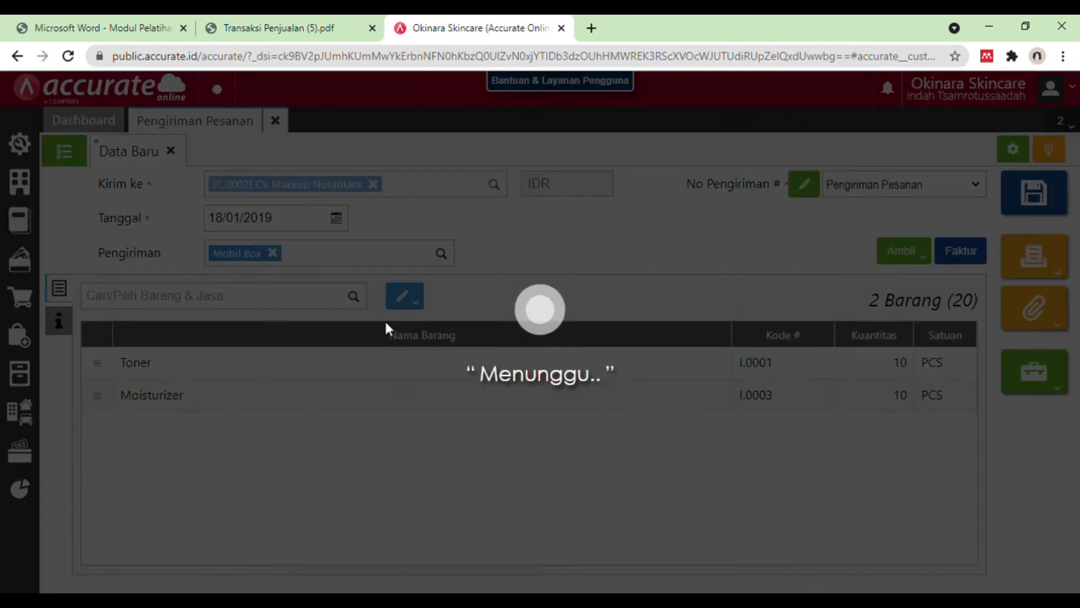
text(depan)
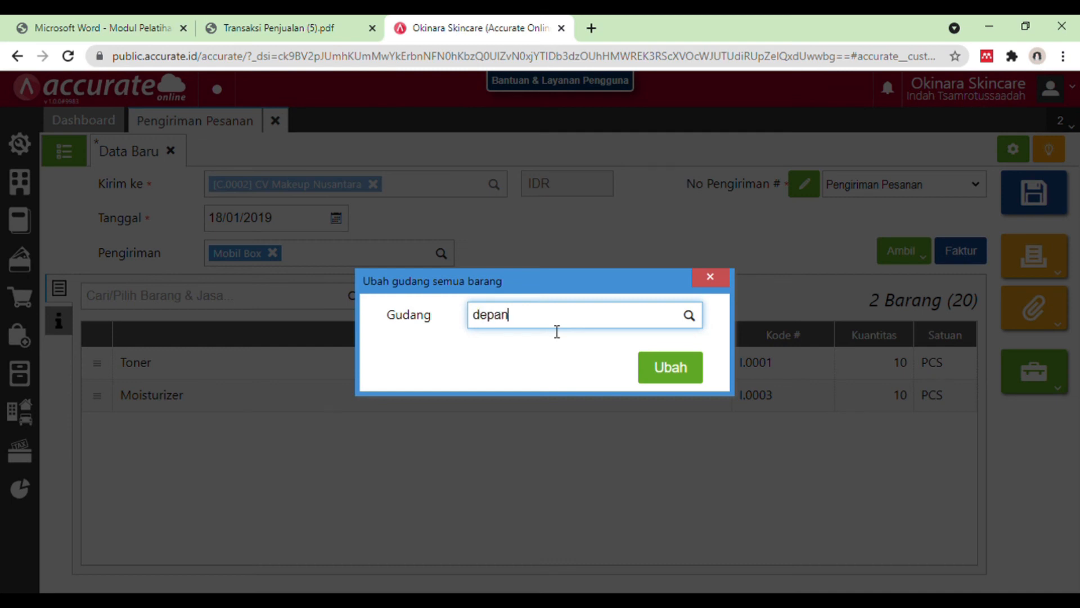
click(573, 346)
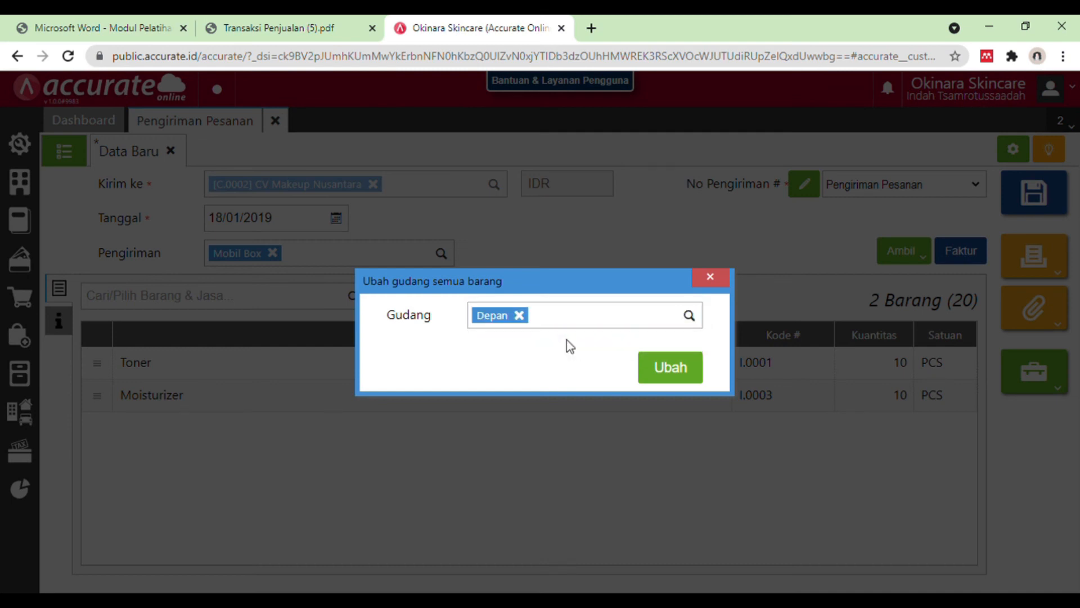
click(668, 368)
Step: Verify the warehouse in the Toner and Moisturizer details and save the delivery
click(668, 372)
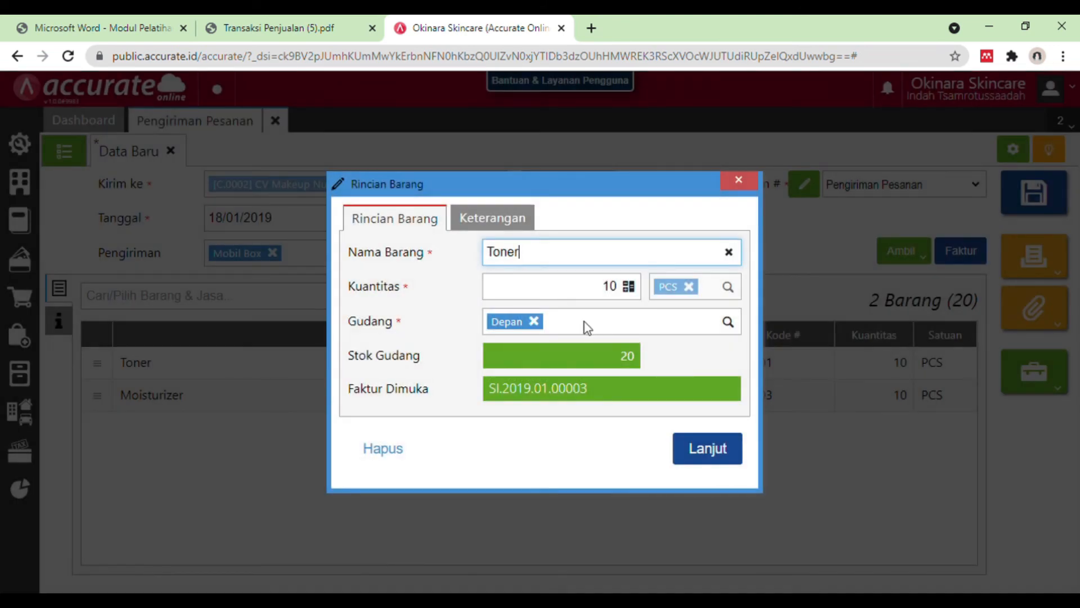
click(706, 449)
click(699, 404)
click(712, 451)
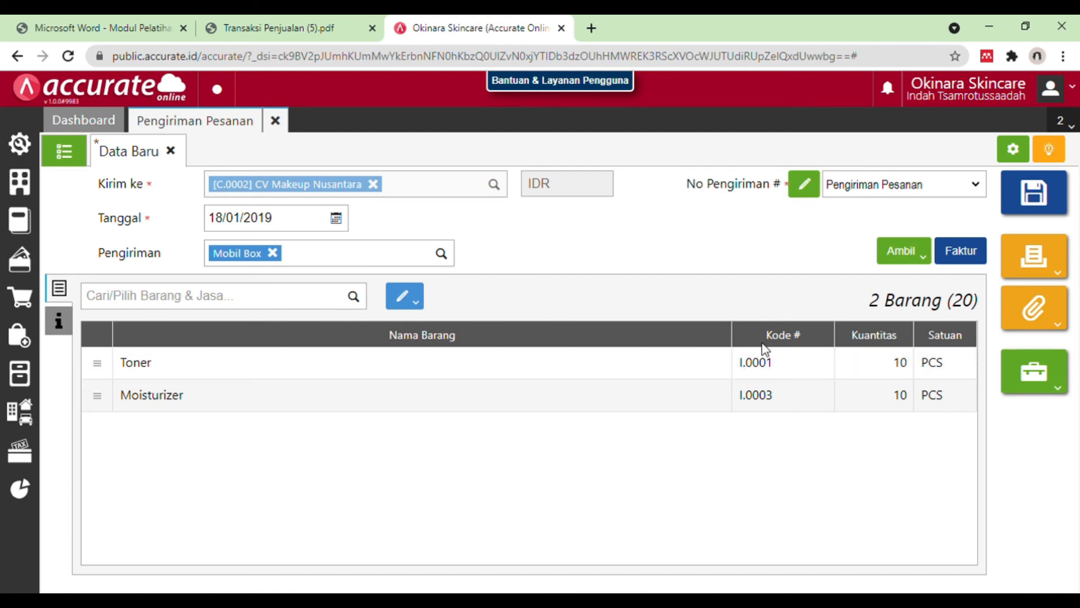
click(1065, 200)
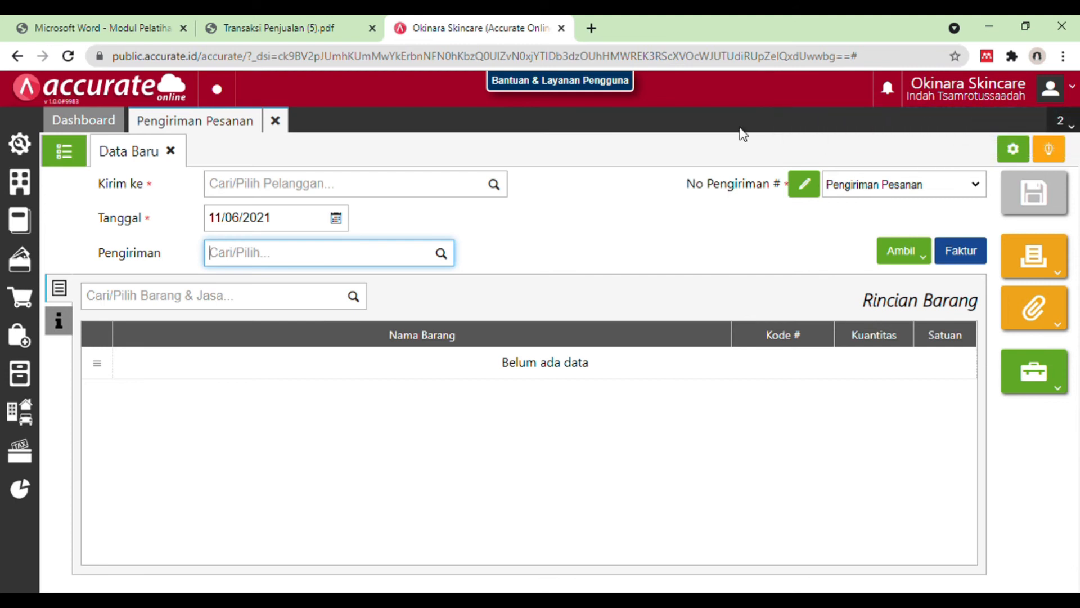
Step: Read the PDF's quiz question about the remaining Toner stock after the delivery
click(304, 25)
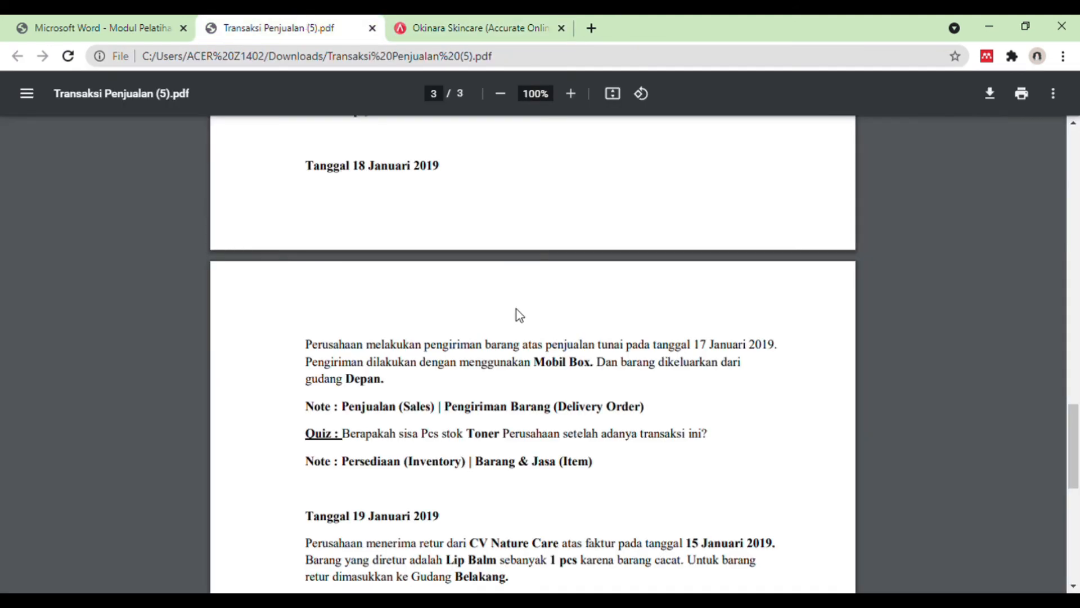
double_click(395, 440)
scroll(395, 440, down, 1)
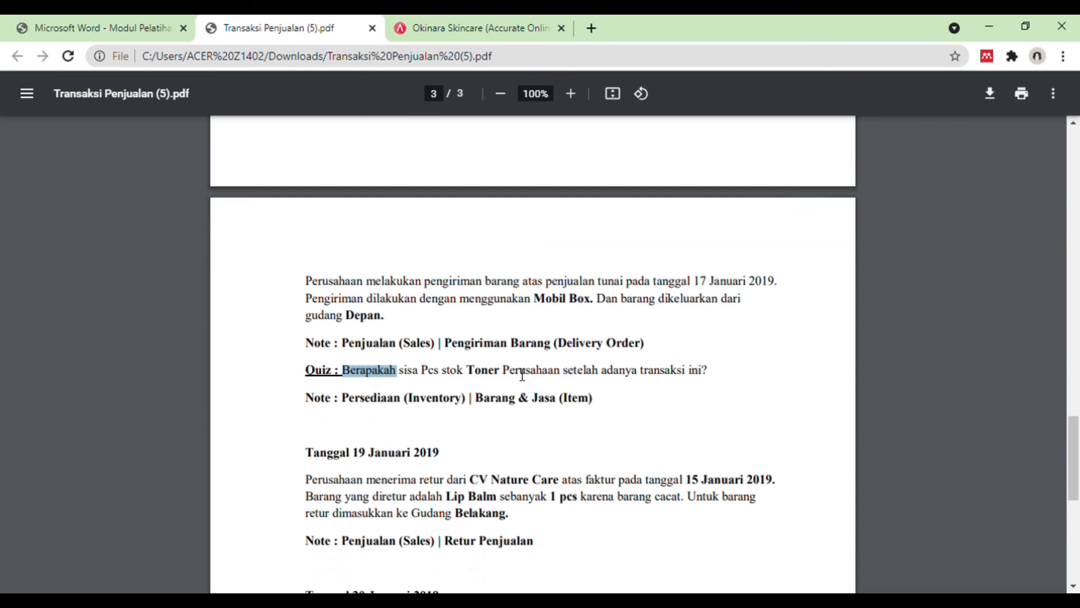
Step: Close the delivery form, check the Toner stock in the Barang & Jasa list under Persediaan, and close the list
click(474, 21)
click(278, 121)
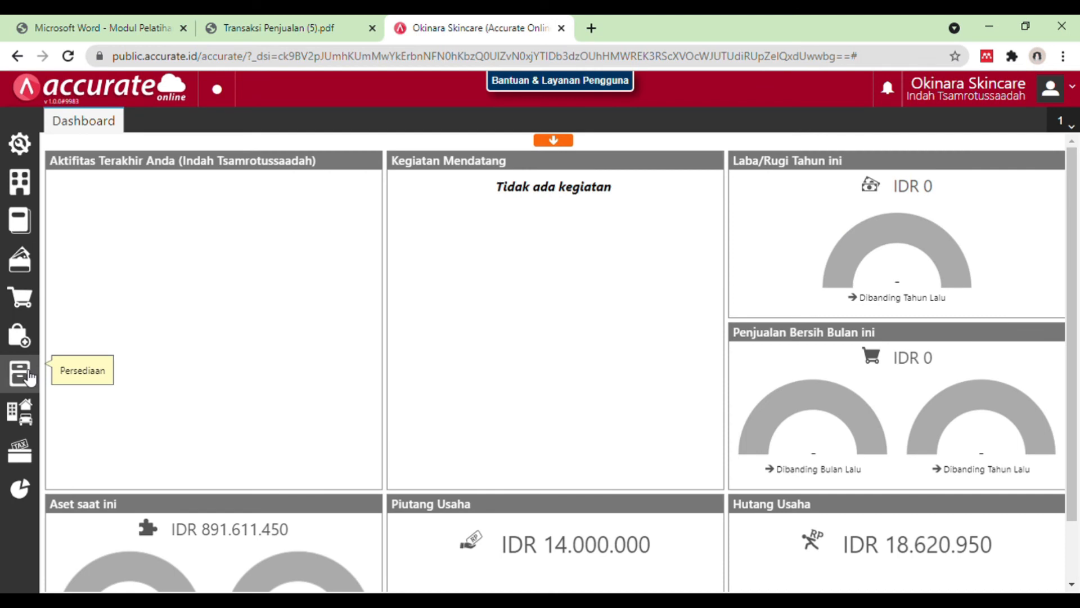
click(20, 373)
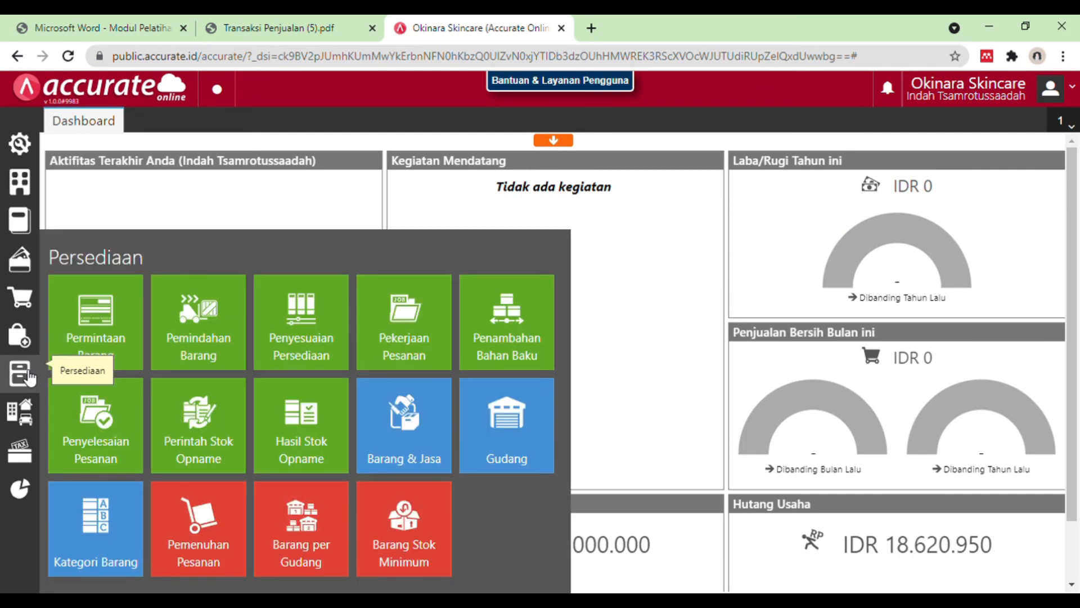
click(422, 436)
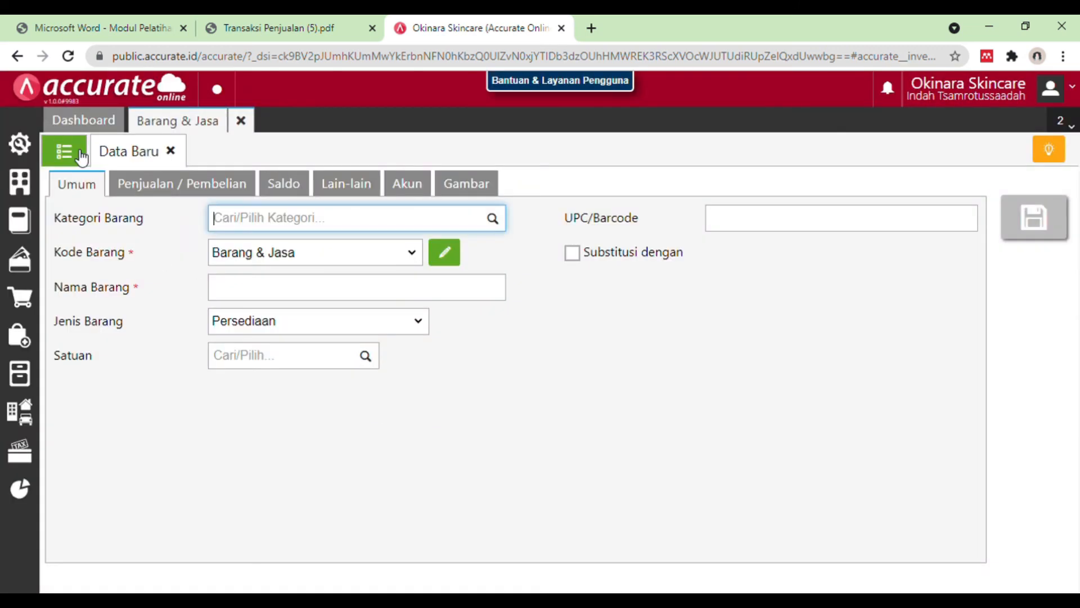
click(80, 156)
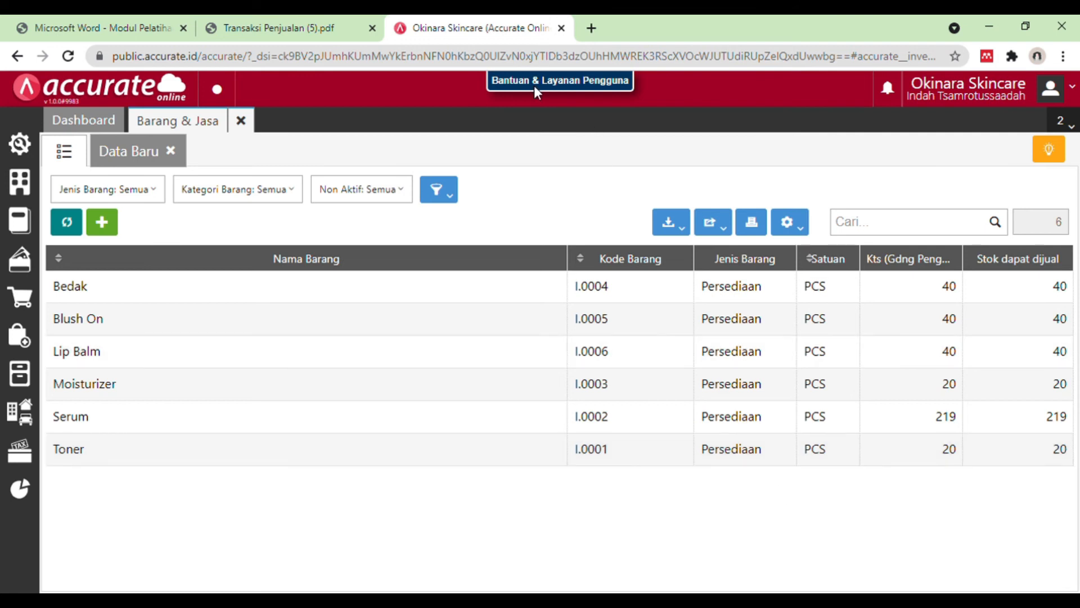
click(240, 122)
click(241, 122)
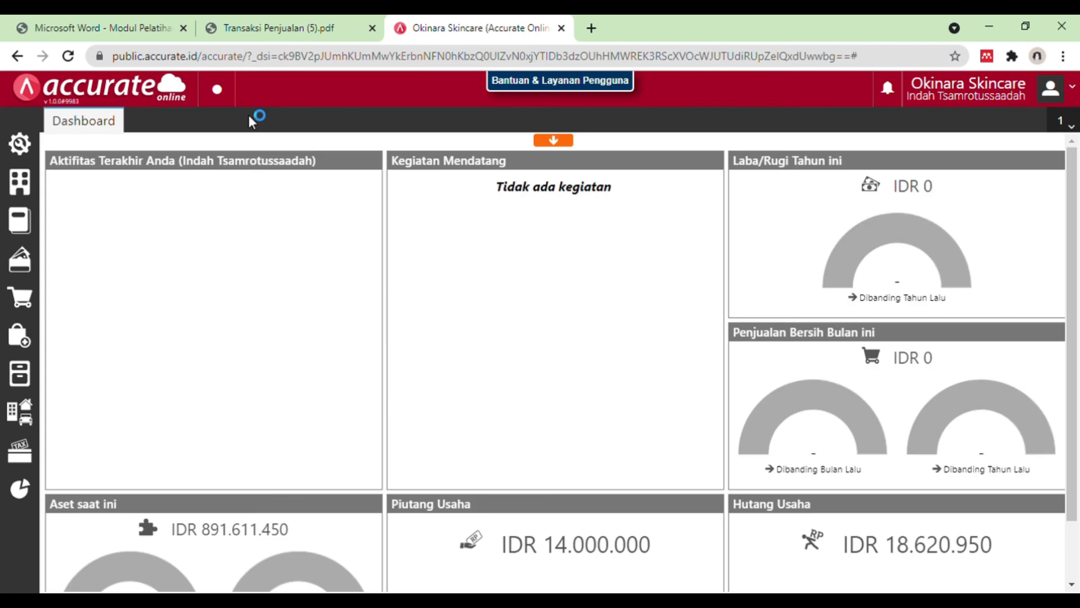
Step: Read the 19 January 2019 return in the PDF and start a new Retur Penjualan for CV Nature Care in Accurate Online
click(272, 26)
scroll(501, 420, down, 5)
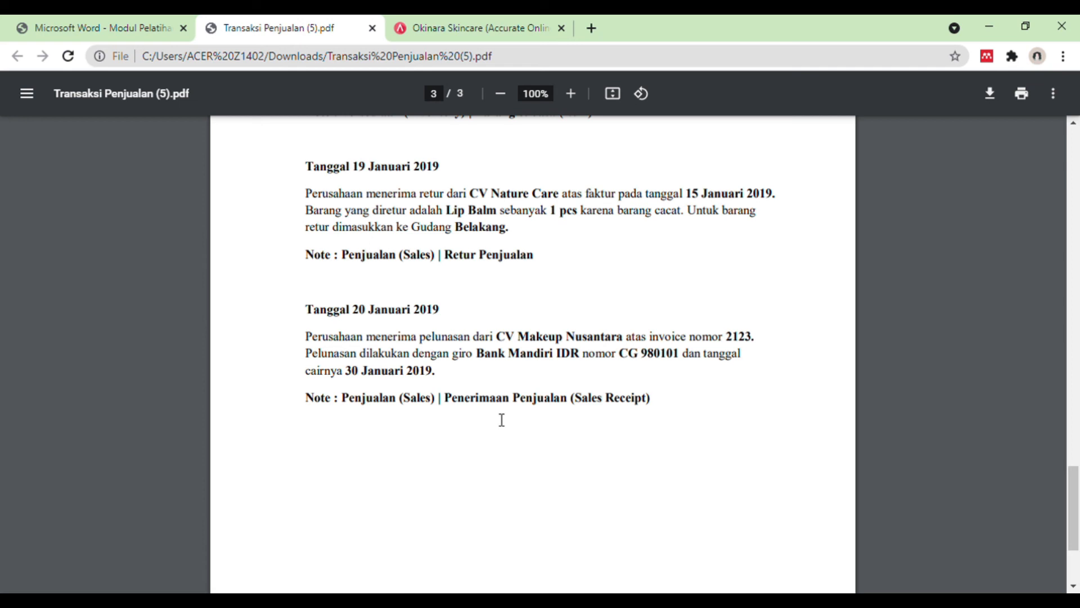
scroll(502, 420, up, 1)
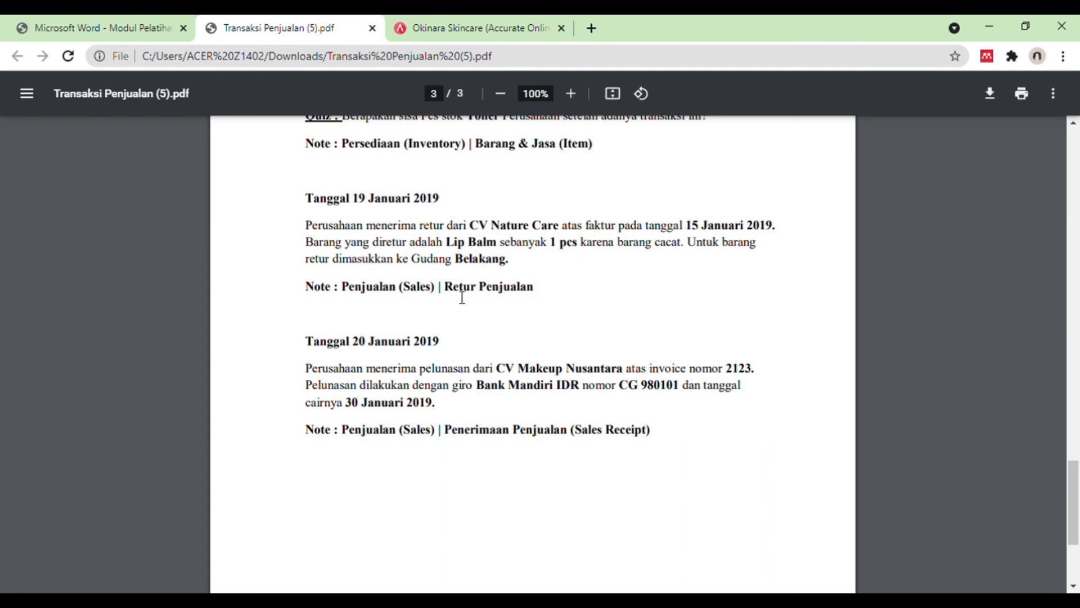
click(472, 27)
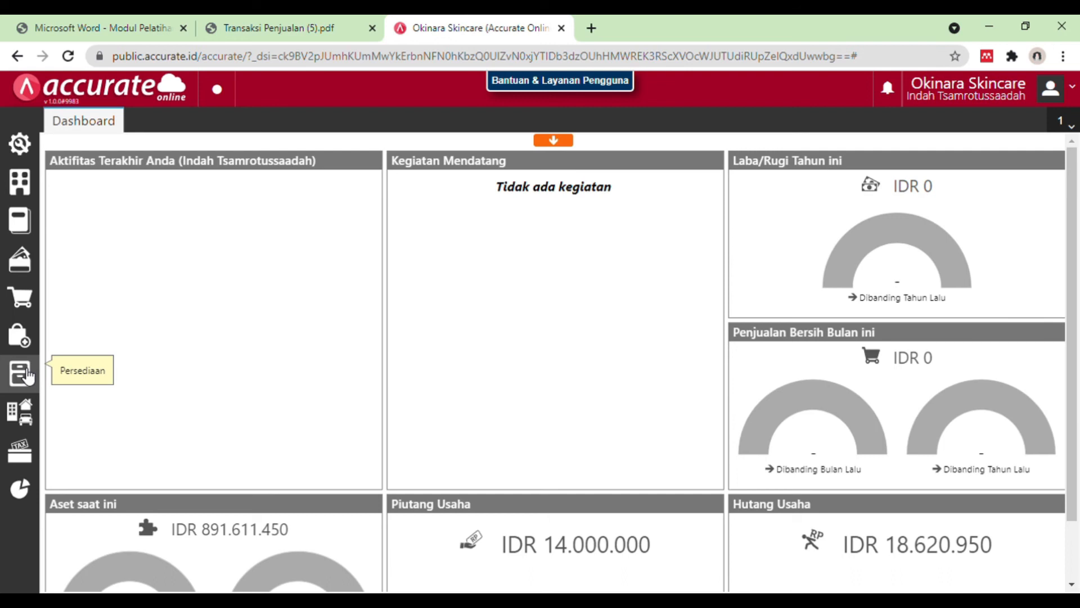
click(26, 311)
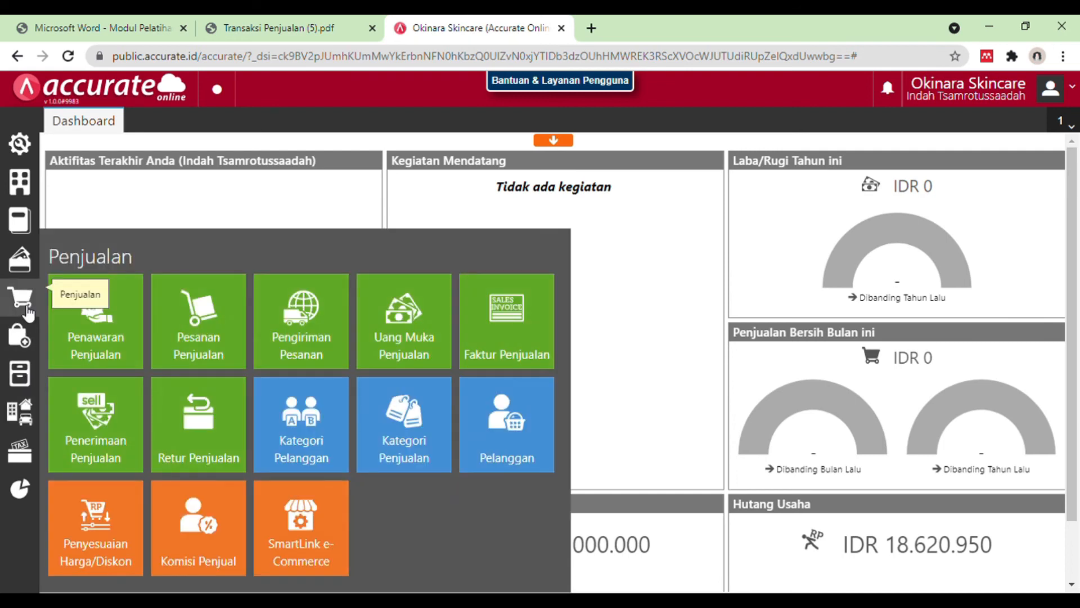
click(185, 423)
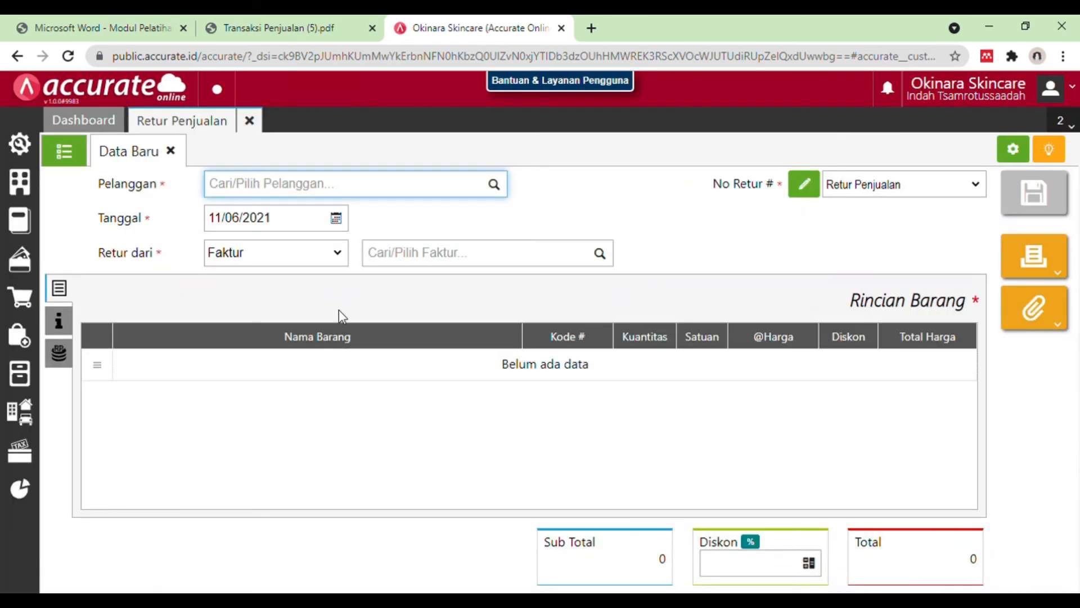
text(cv nature care)
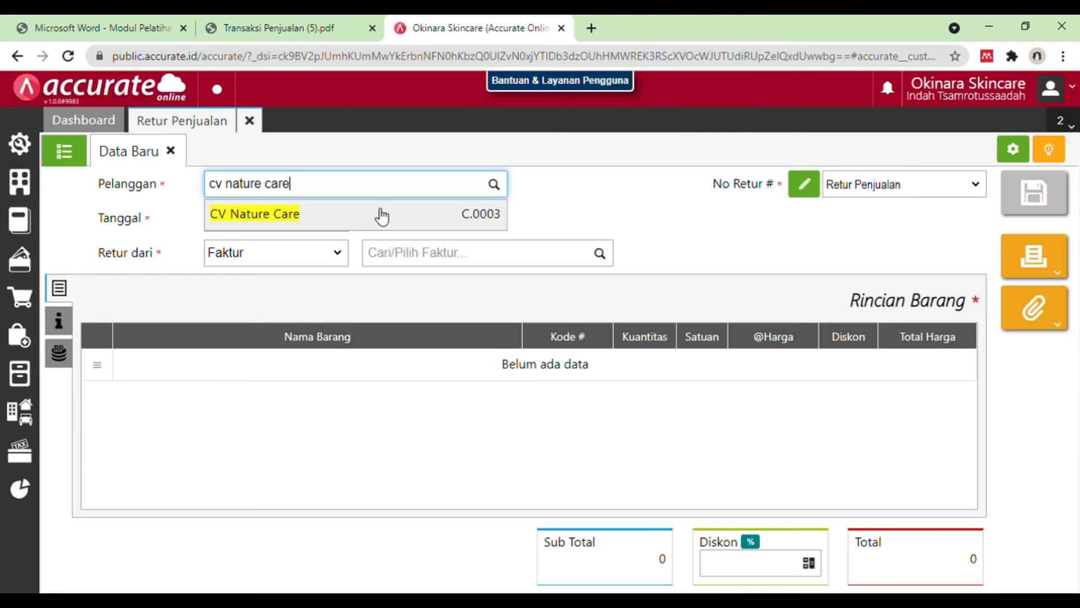
click(379, 214)
Step: Set the date of the sales return to 19/01/2019
click(310, 228)
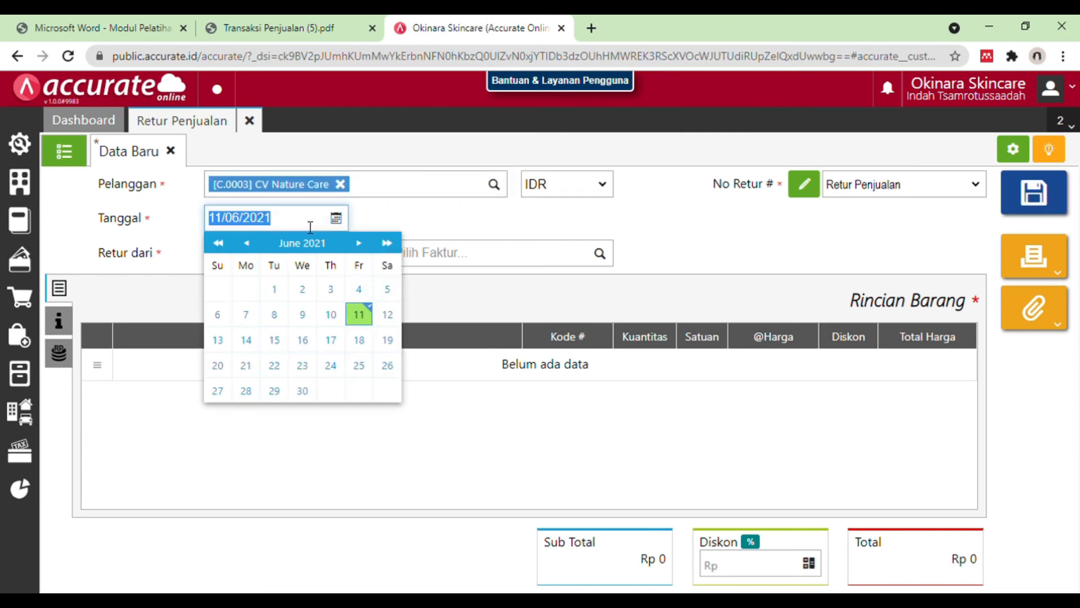
key(BackSpace)
text(10/01/2019)
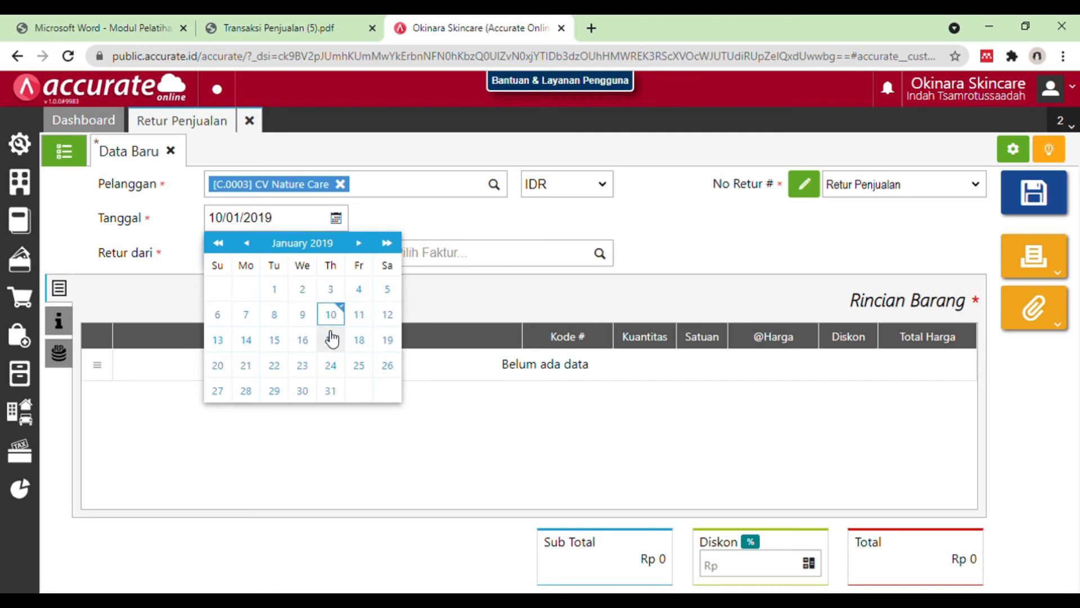
click(388, 340)
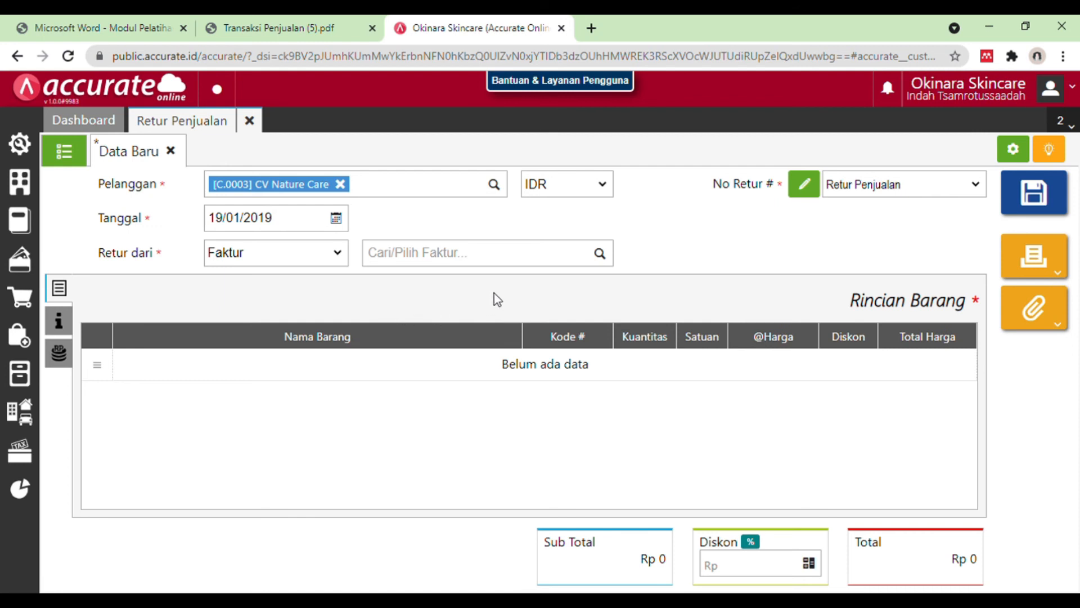
Step: Select CV Nature Care's invoice dated 15/01/2019 as the return source and check the invoice date against the PDF
click(607, 256)
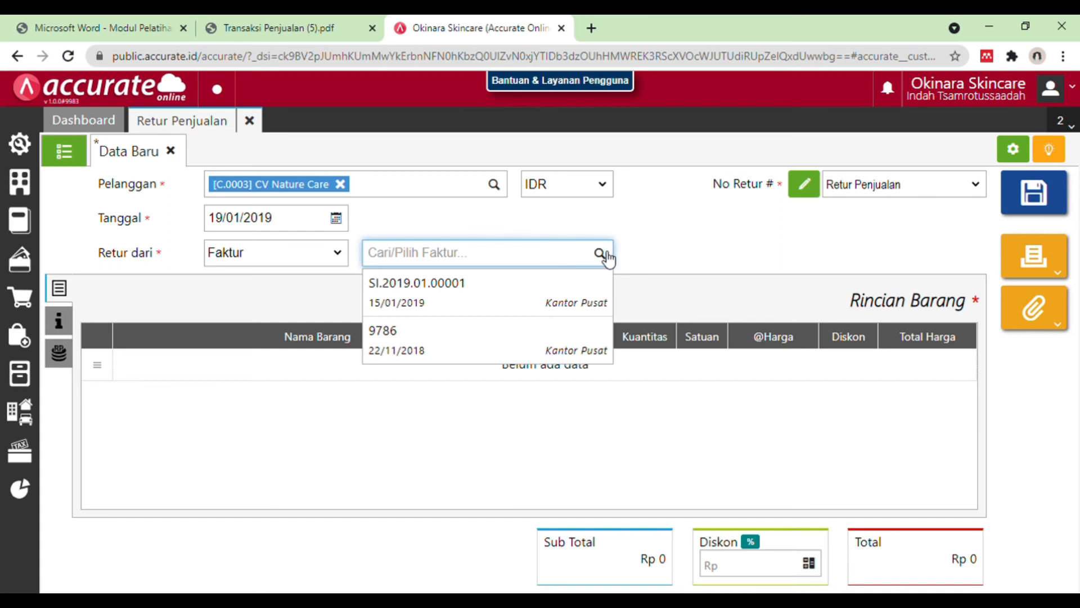
click(565, 307)
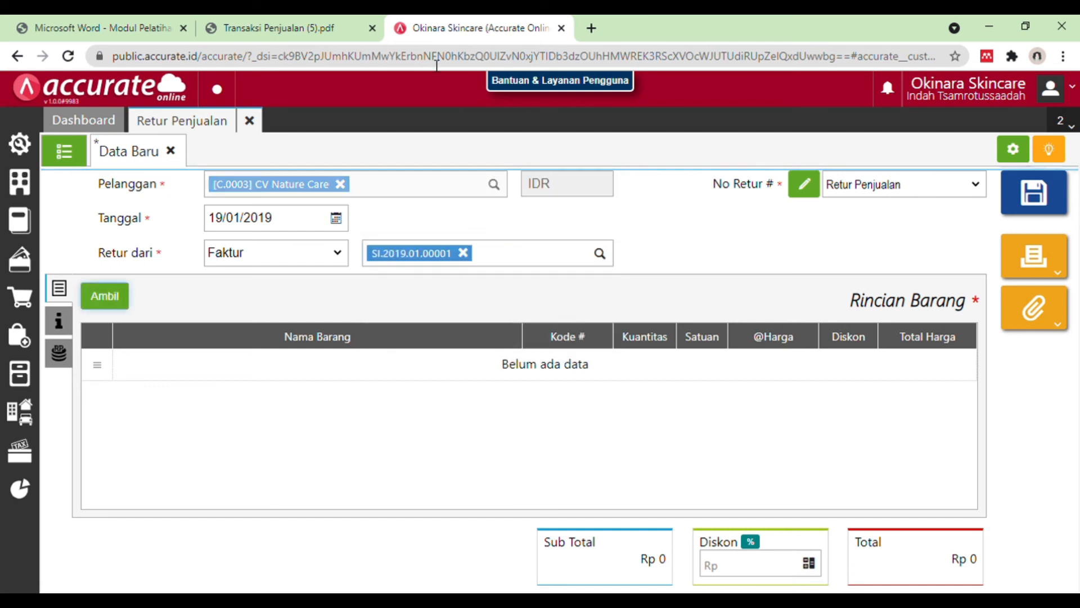
click(293, 28)
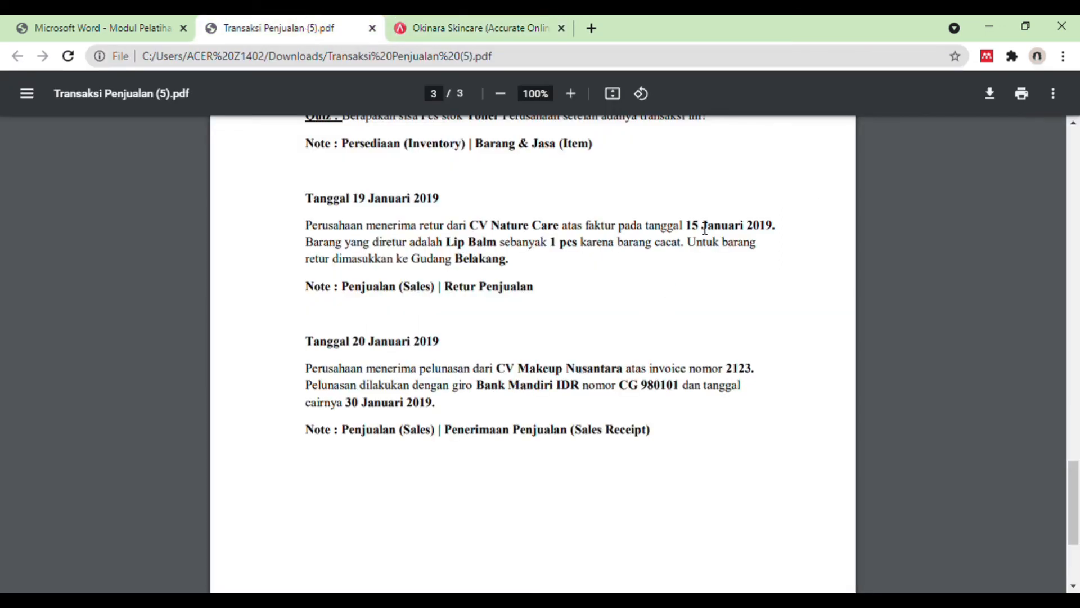
drag(693, 225, 790, 226)
click(504, 28)
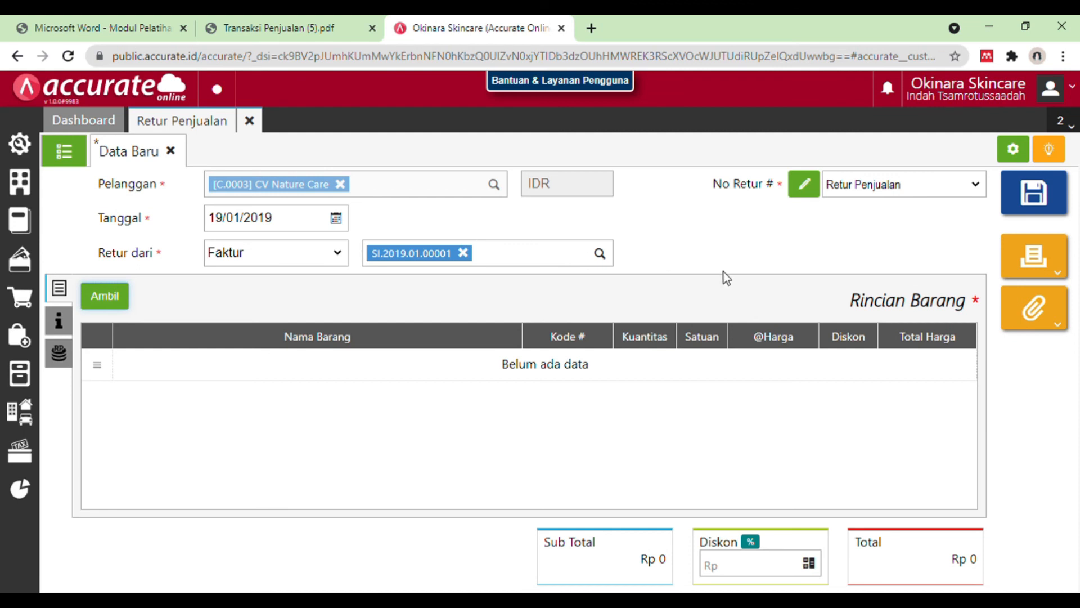
Step: Bring only Lip Balm from the invoice into the return, leaving out Bedak, and set its quantity to 1 PCS
click(125, 297)
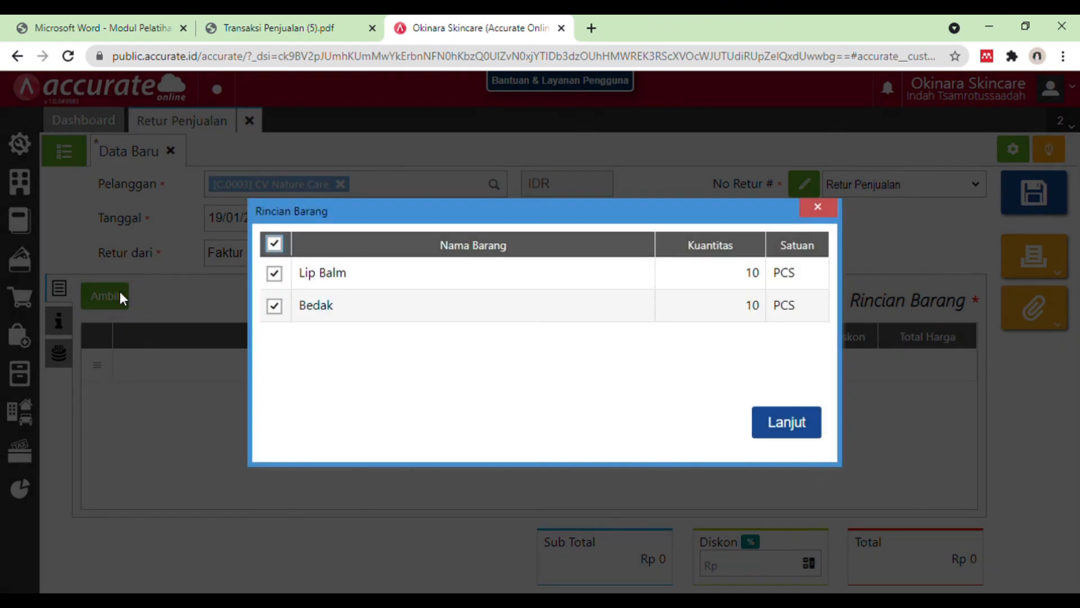
click(274, 307)
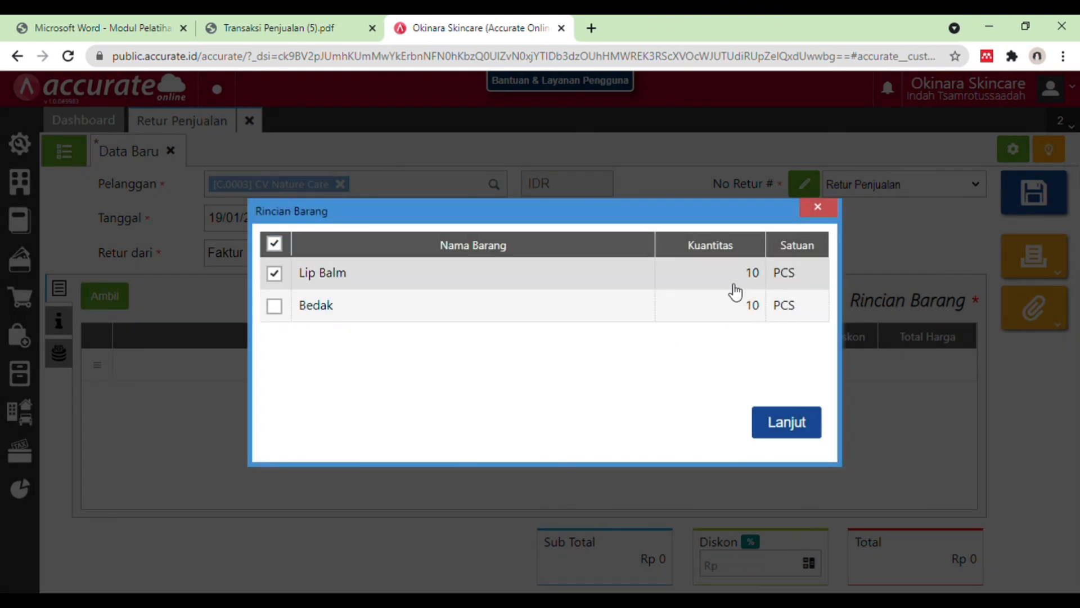
click(788, 428)
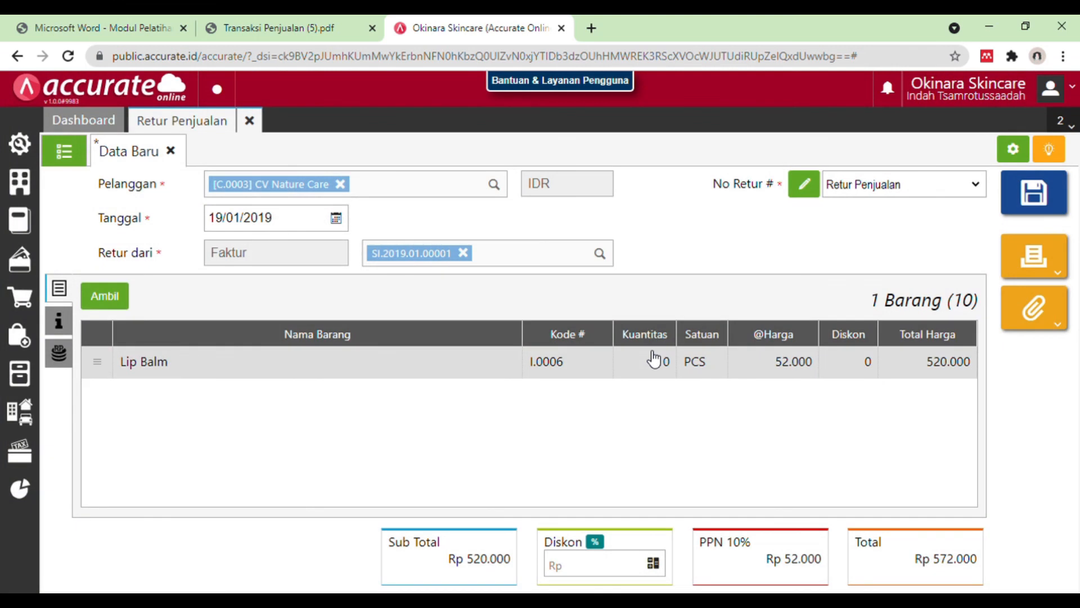
click(654, 358)
click(586, 241)
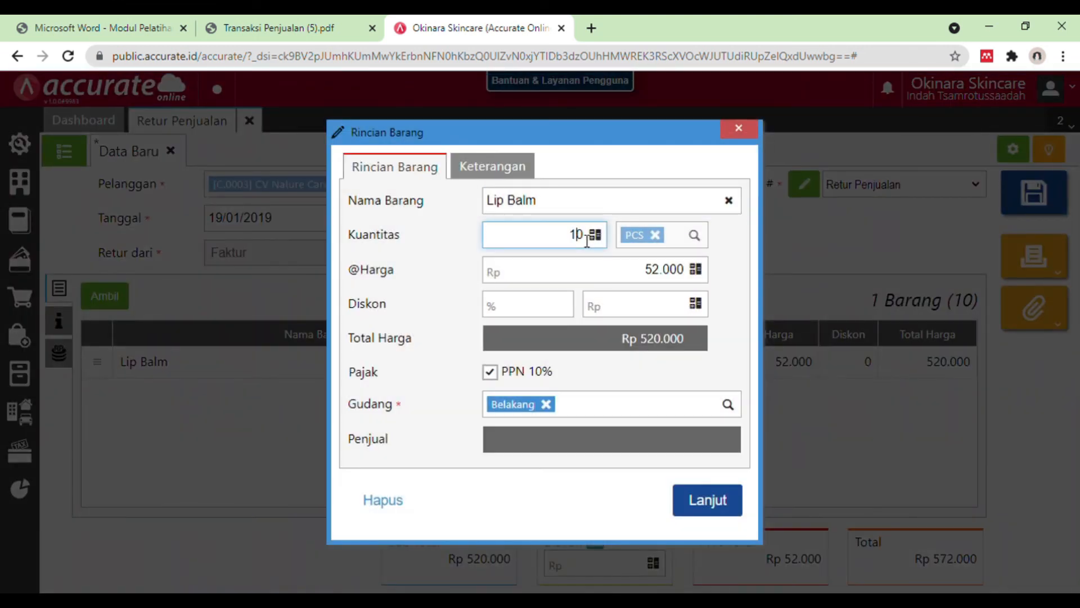
key(BackSpace)
click(725, 505)
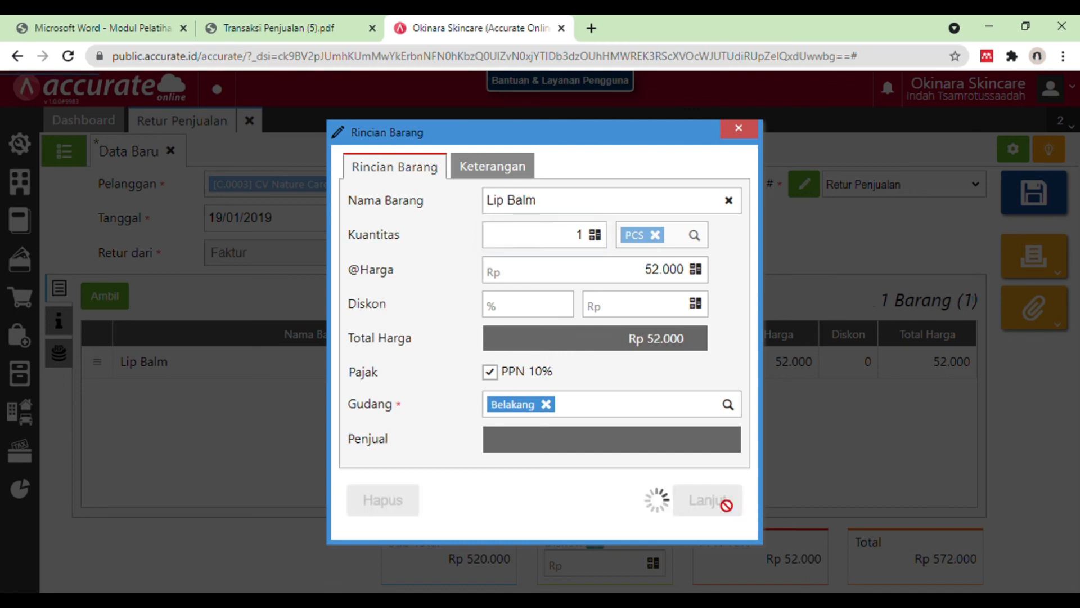
Step: Compare the return with the PDF and check the quantity and warehouse in the Lip Balm details
click(311, 24)
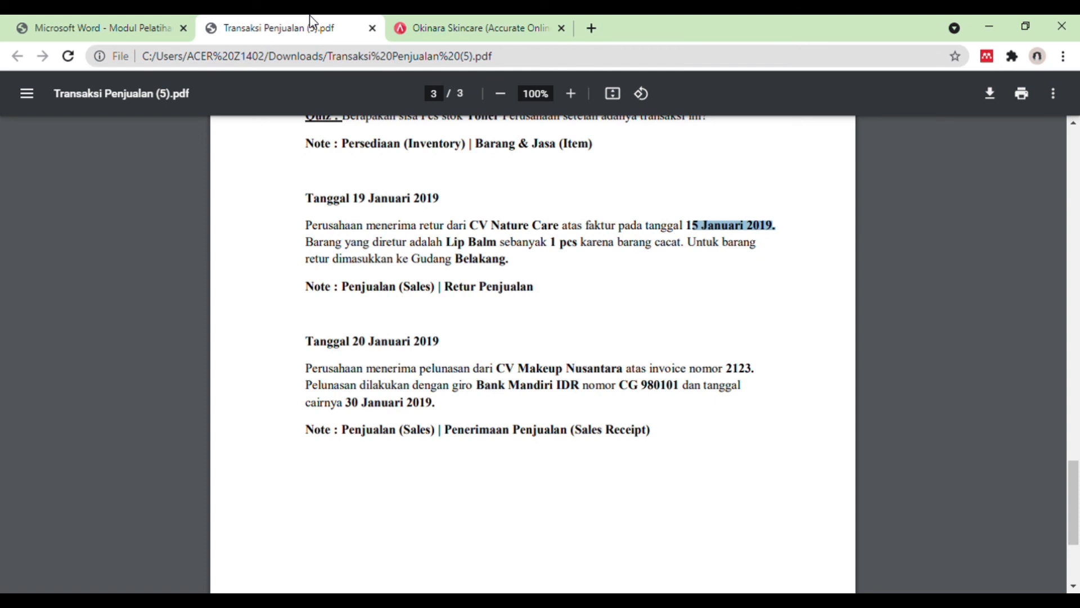
click(411, 17)
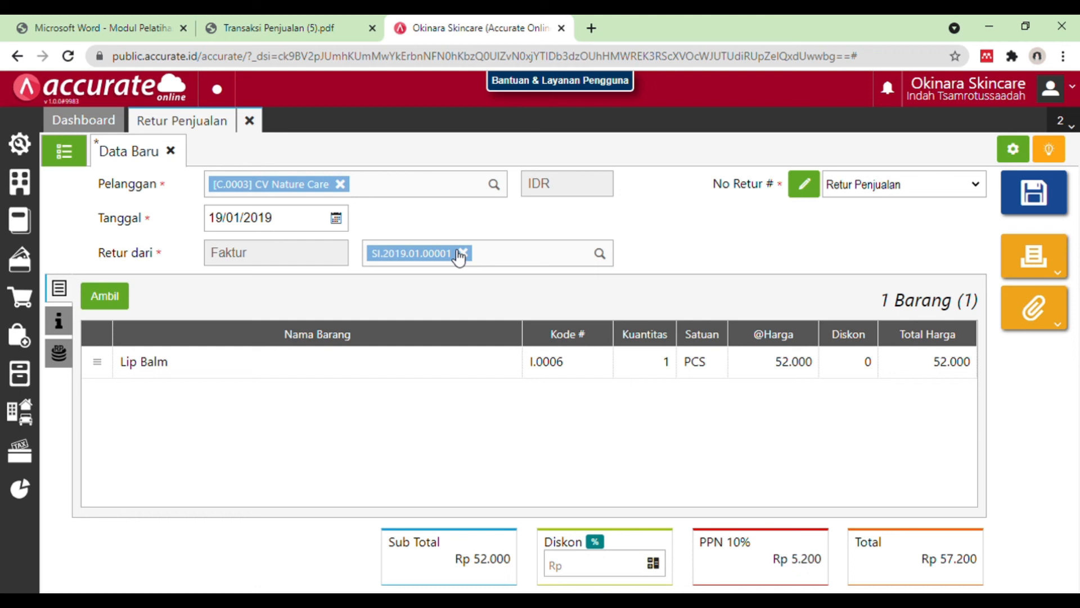
click(292, 27)
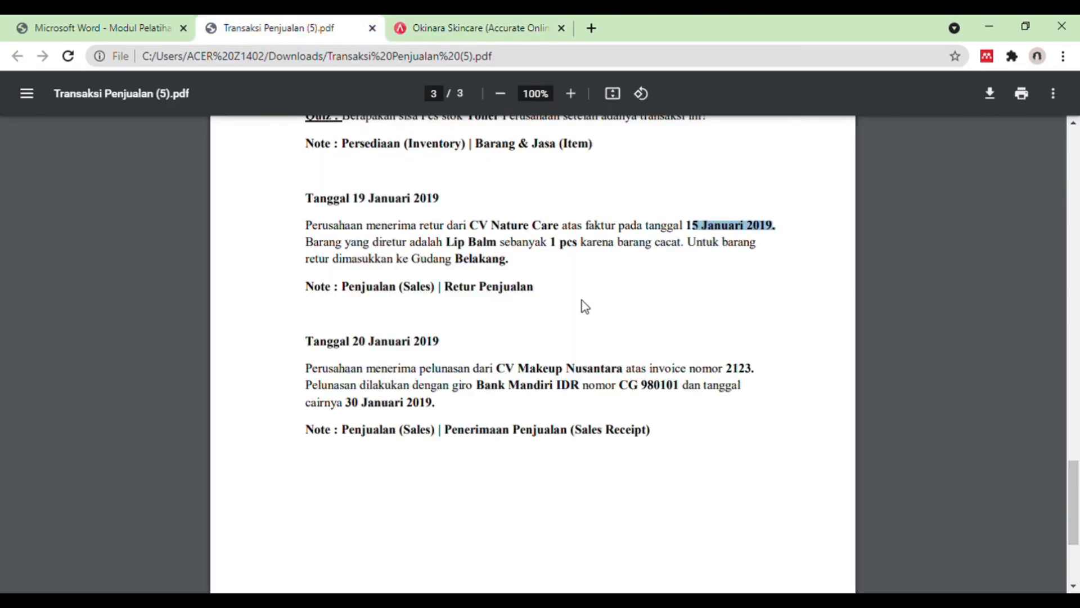
click(478, 25)
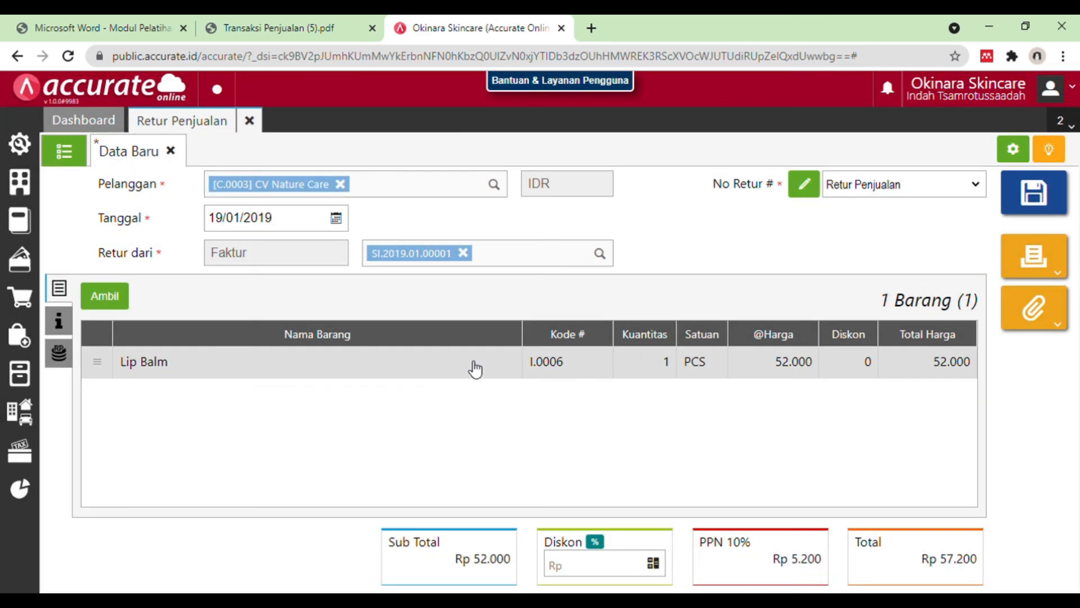
click(476, 369)
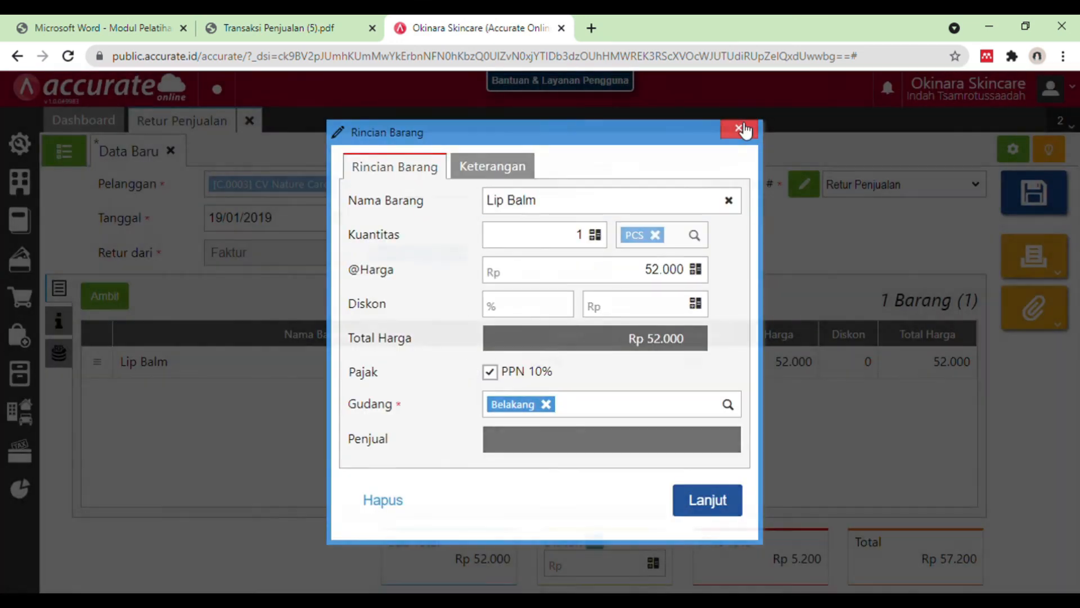
click(739, 129)
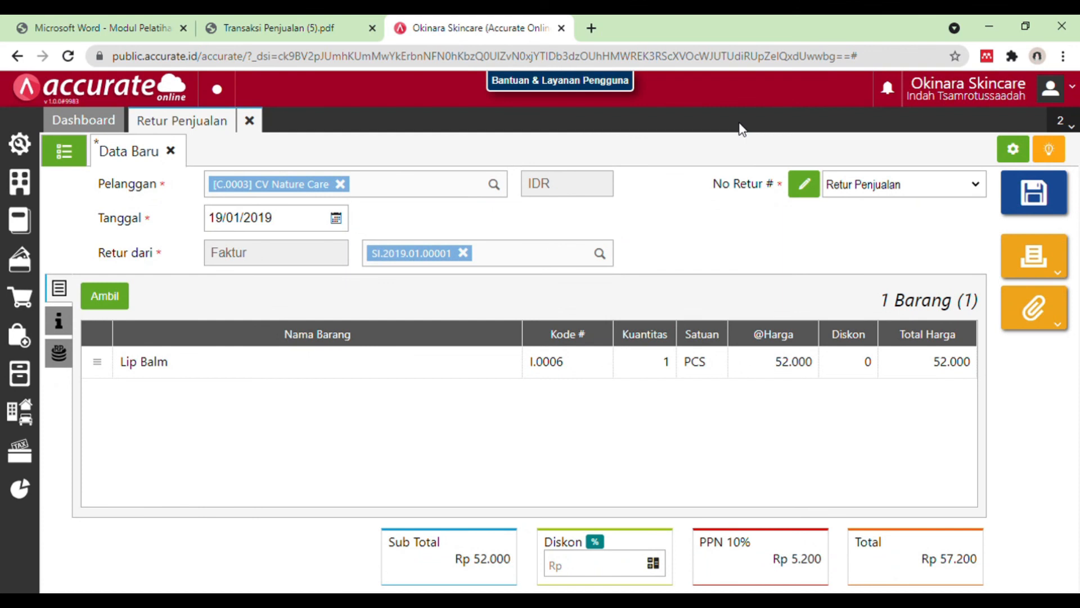
Step: Review the tax settings under Info lainnya, save the sales return and close its form
click(63, 322)
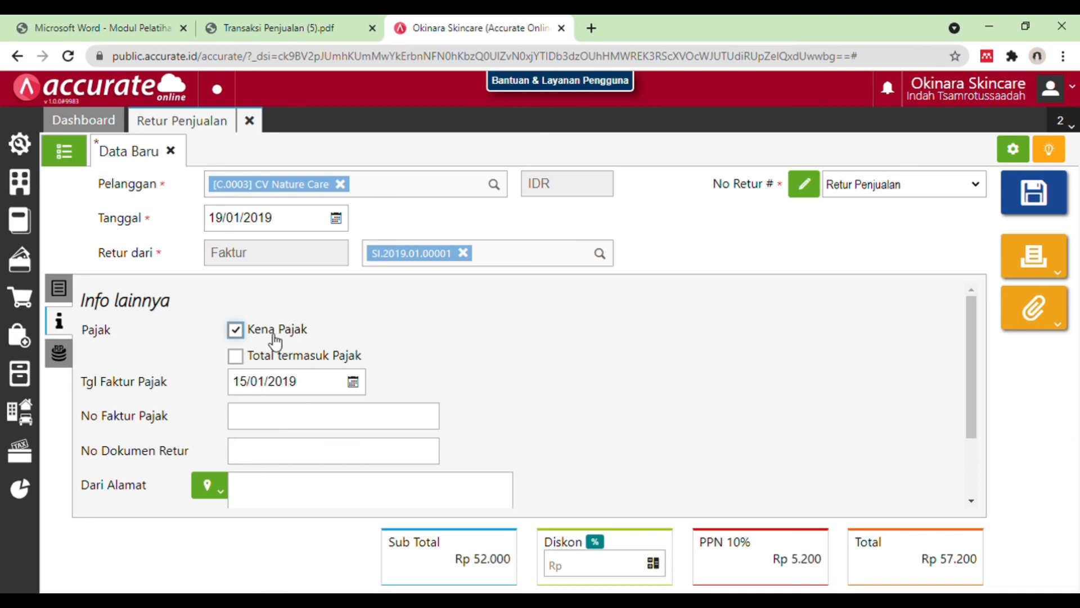
click(58, 288)
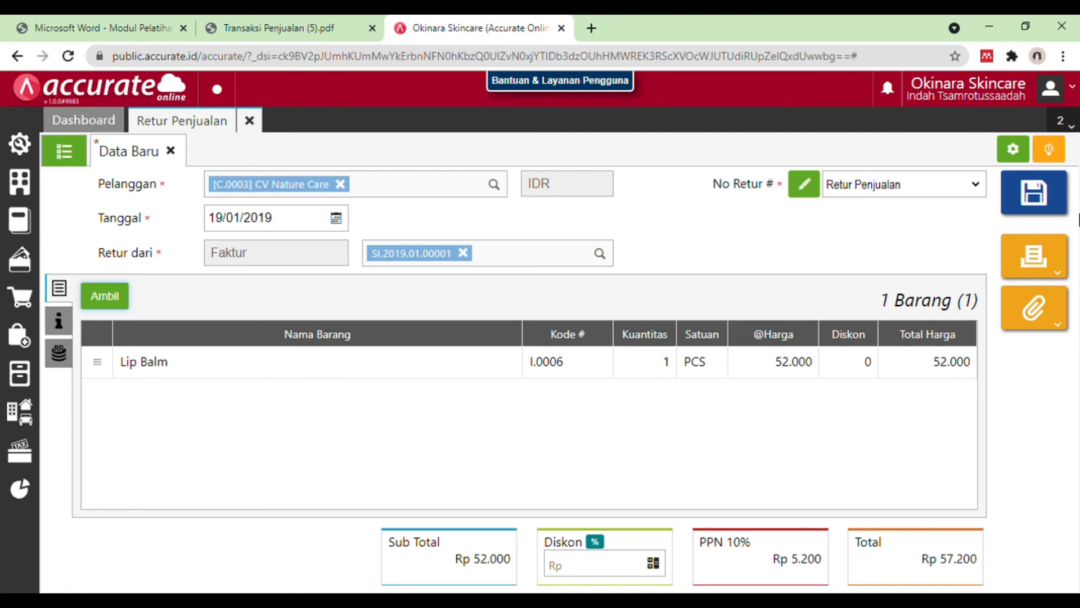
click(1035, 213)
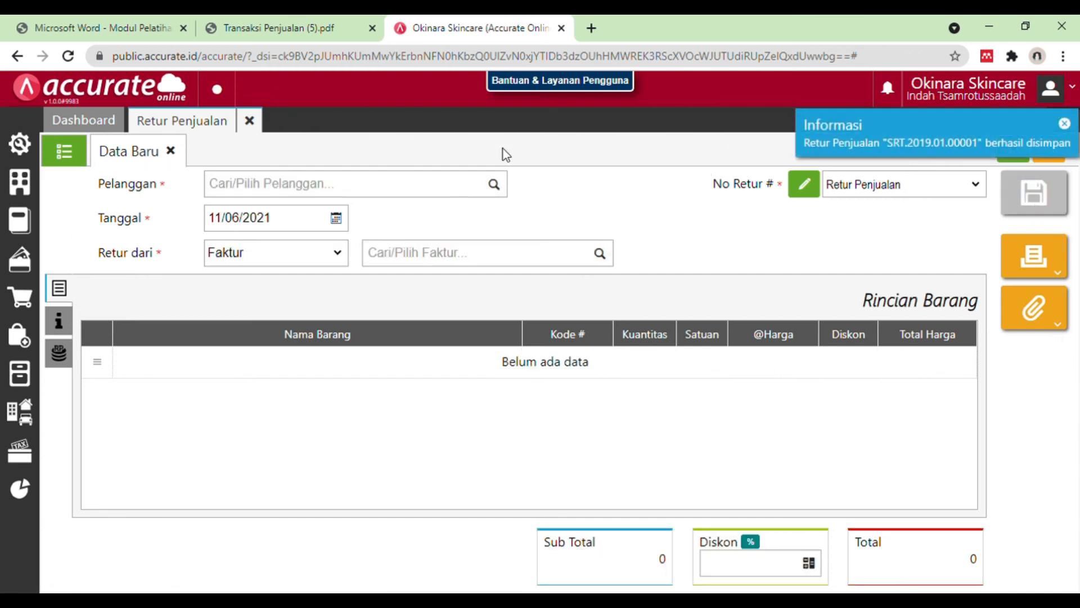
click(249, 121)
Step: Read the 20 January 2019 payment in the PDF and open a new Penerimaan Penjualan form in Accurate Online
click(274, 23)
click(481, 302)
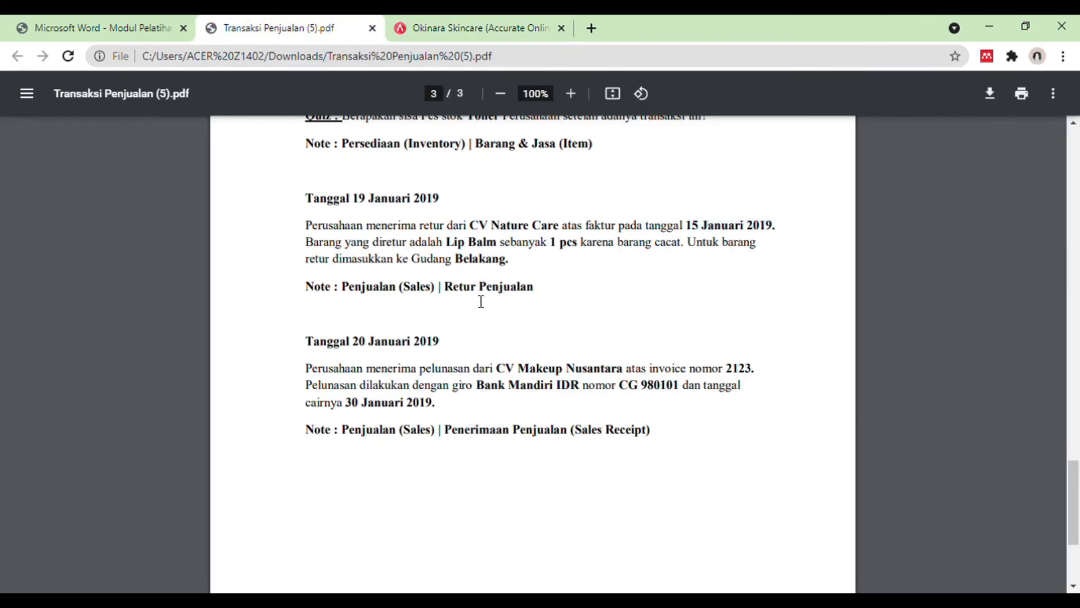
scroll(481, 302, down, 2)
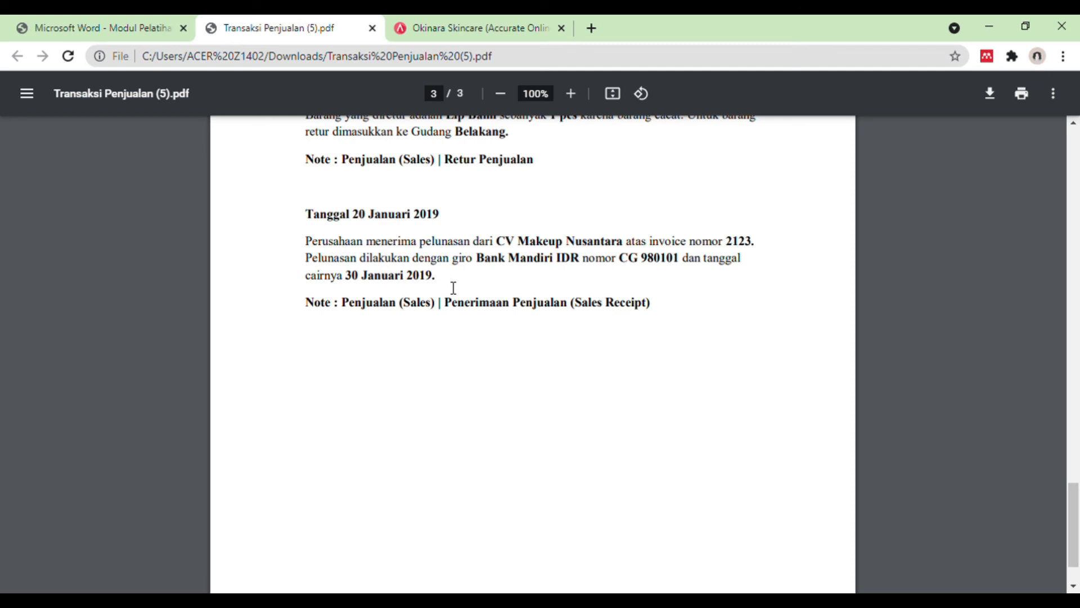
click(482, 23)
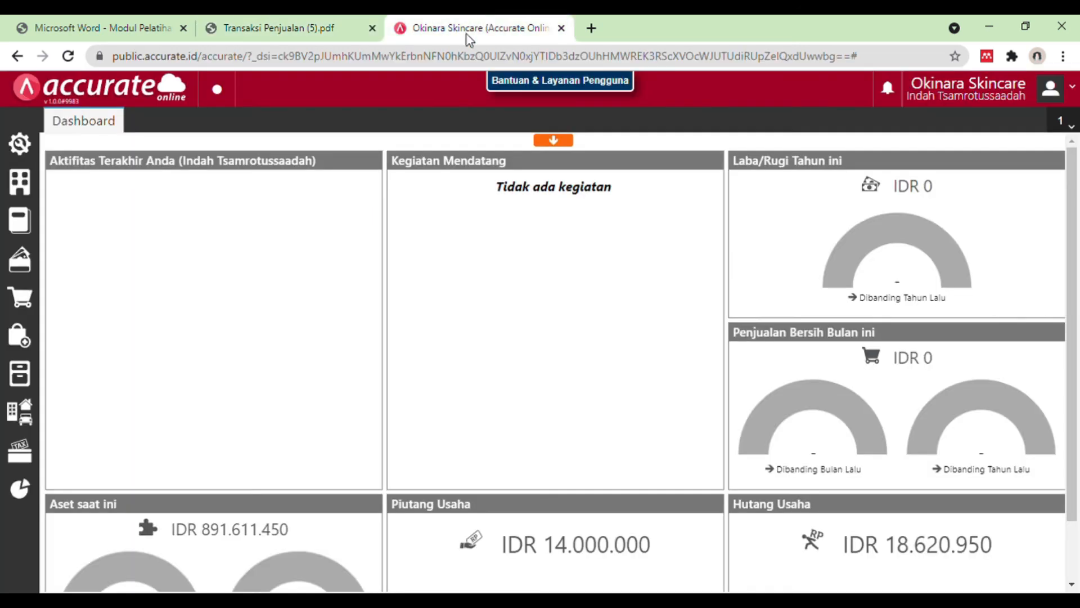
click(23, 316)
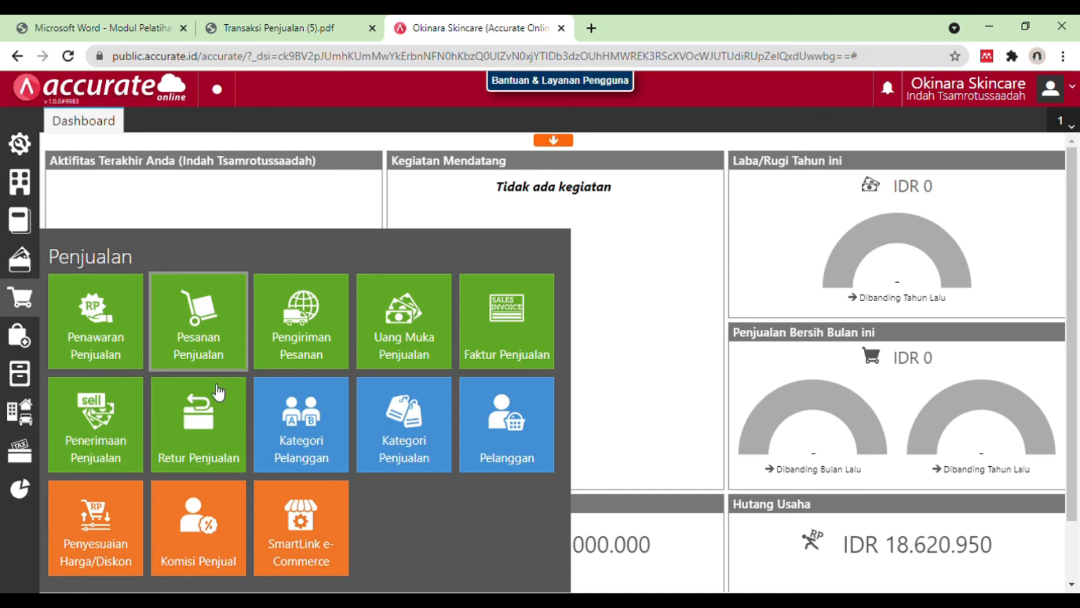
click(114, 425)
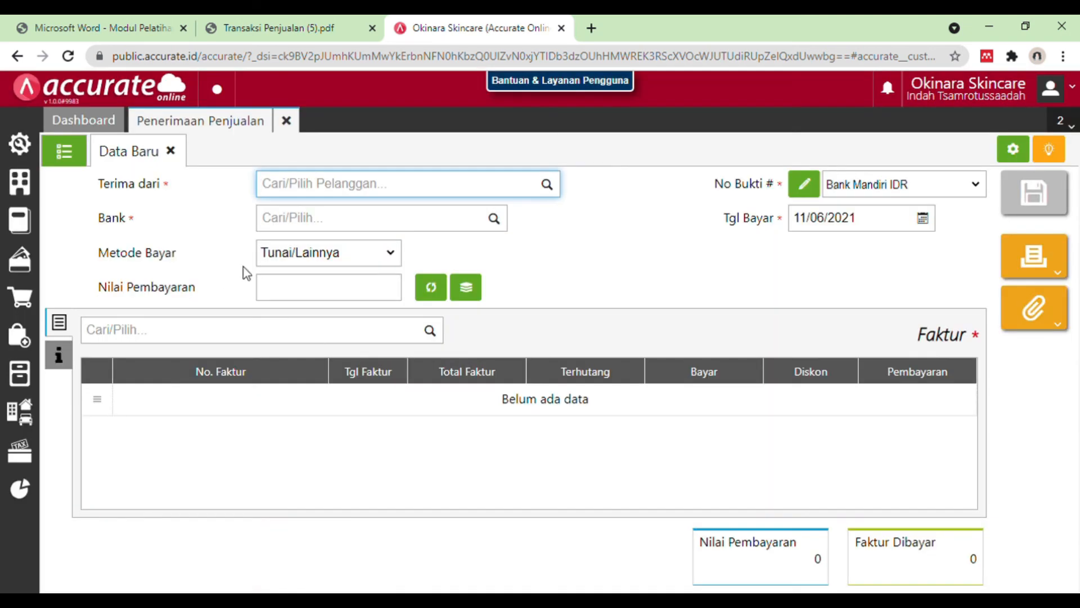
Step: Check the payer in the PDF and select CV Makeup Nusantara as the customer of the sales receipt
click(272, 18)
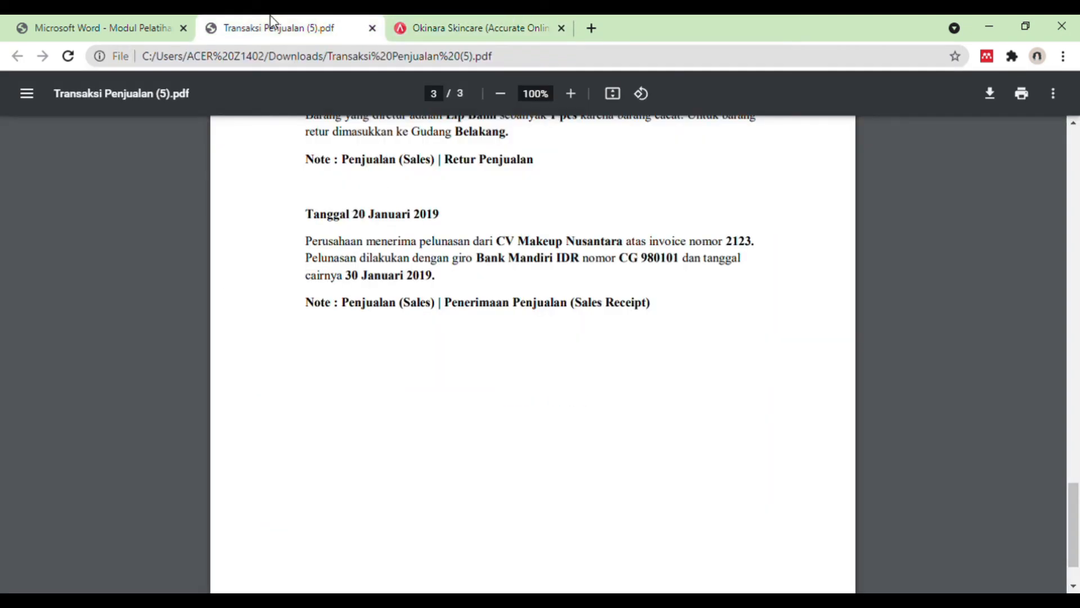
click(495, 16)
text(makeup)
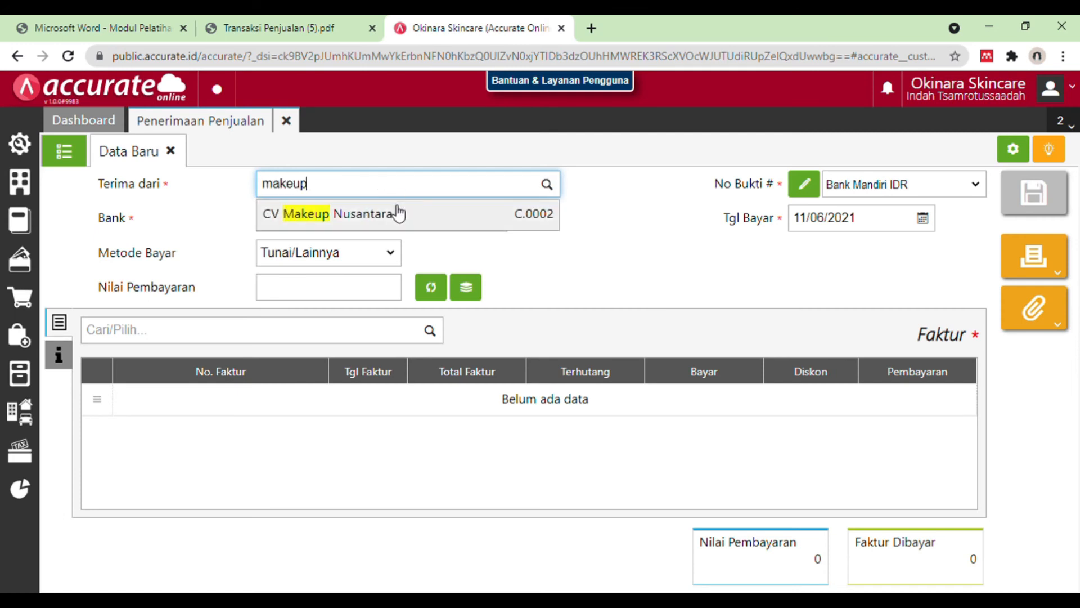
click(399, 212)
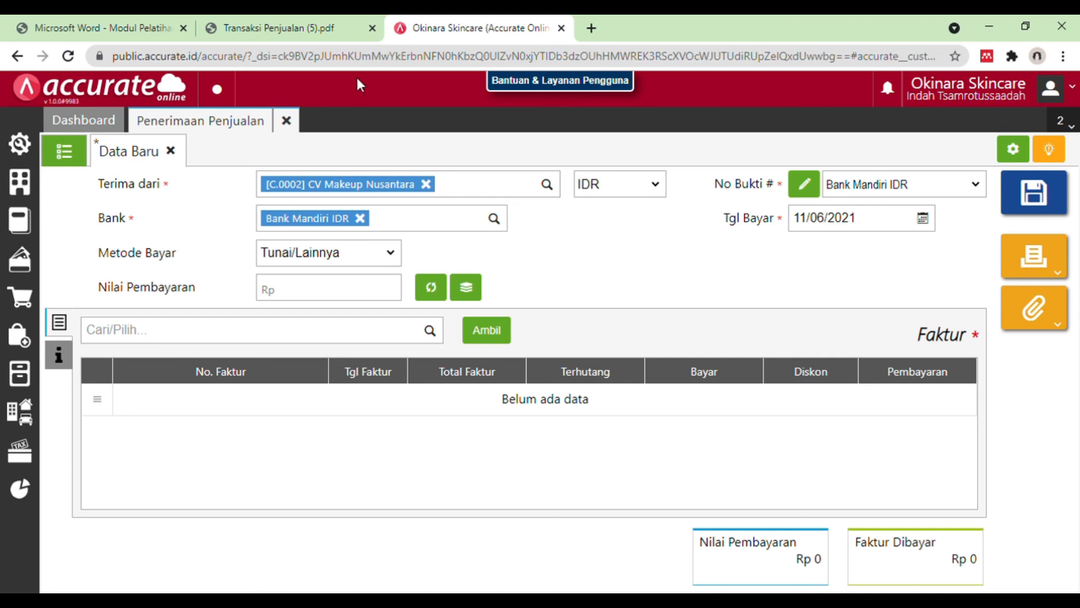
Step: Set the payment method to Cek/Giro and enter the giro number CG 980101 from the transactions PDF
click(396, 253)
click(372, 288)
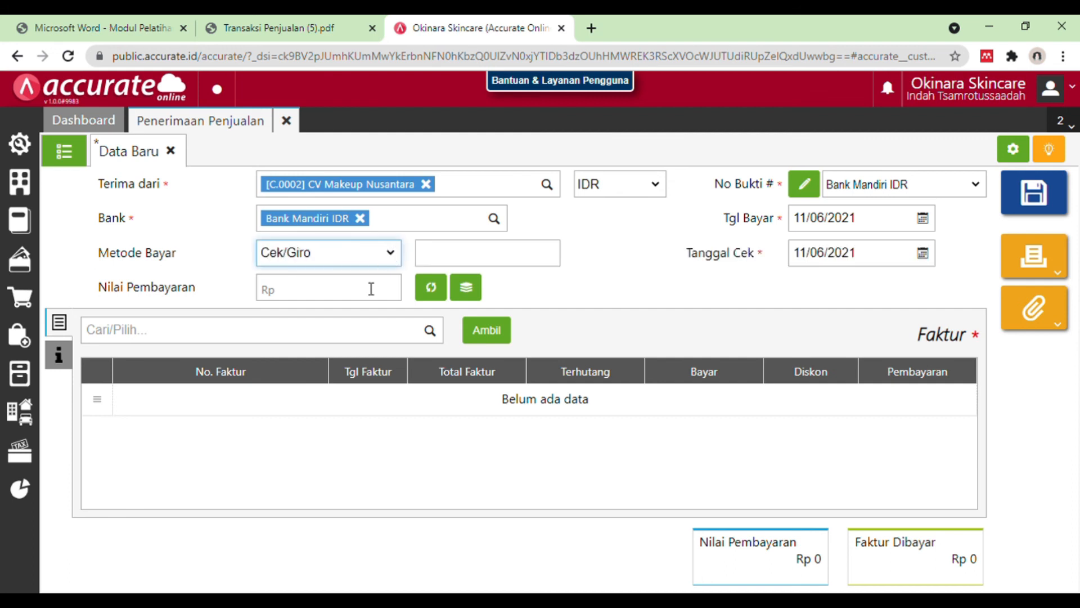
click(526, 247)
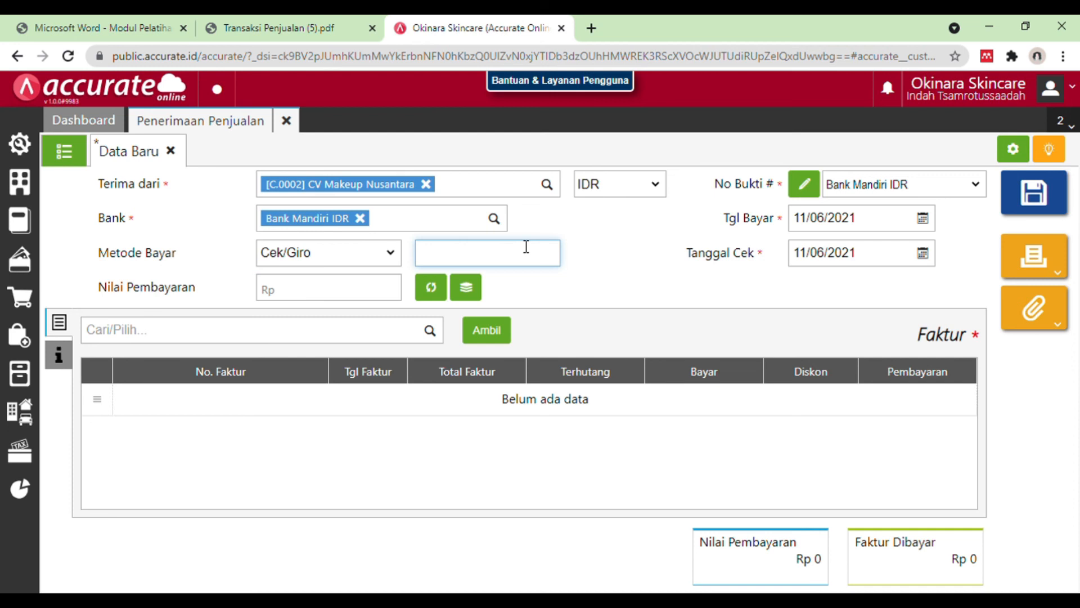
click(333, 22)
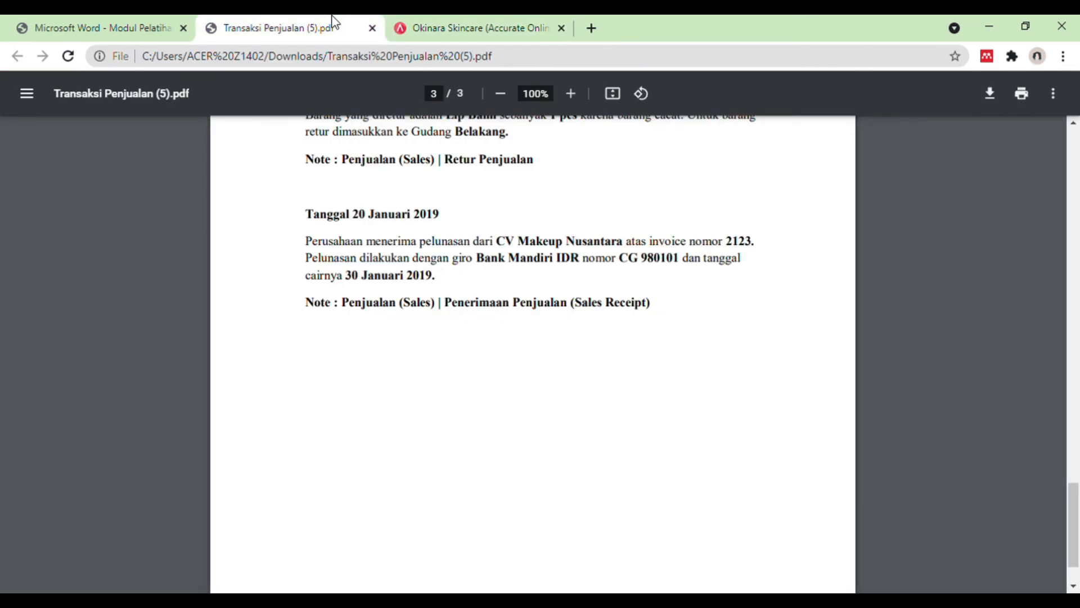
click(436, 27)
text(CG 9801)
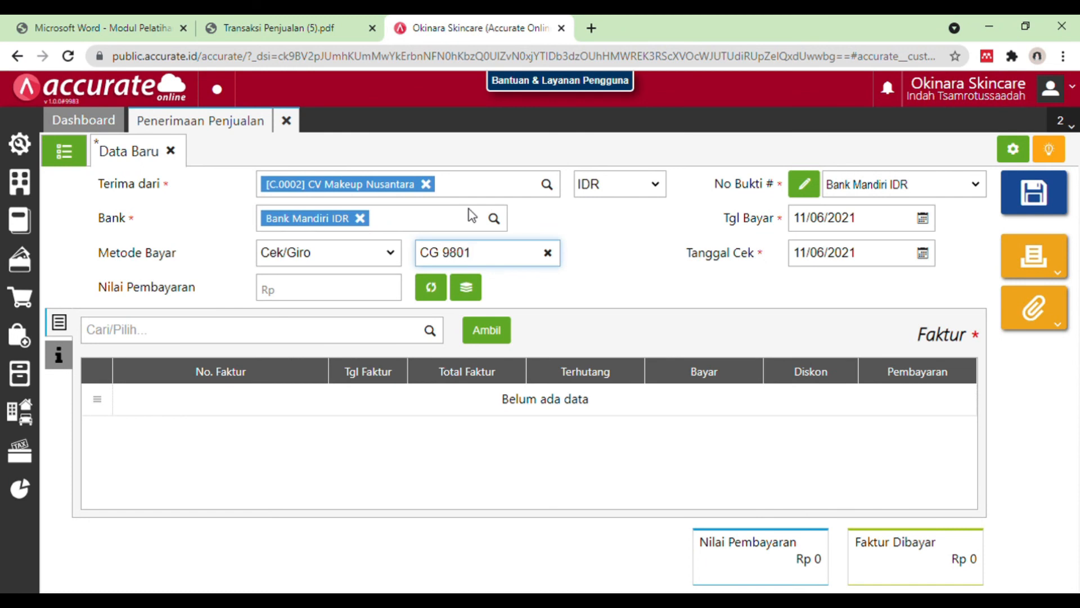
text(01)
click(385, 289)
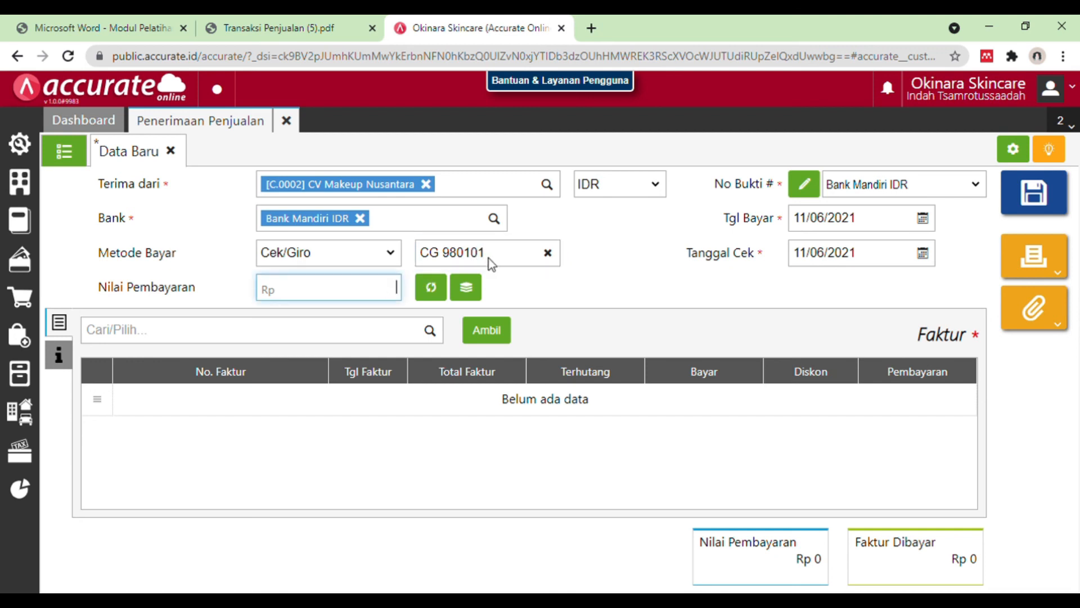
Step: Set the sales receipt's payment date (Tgl Bayar) to 20/01/2019
click(879, 227)
key(BackSpace)
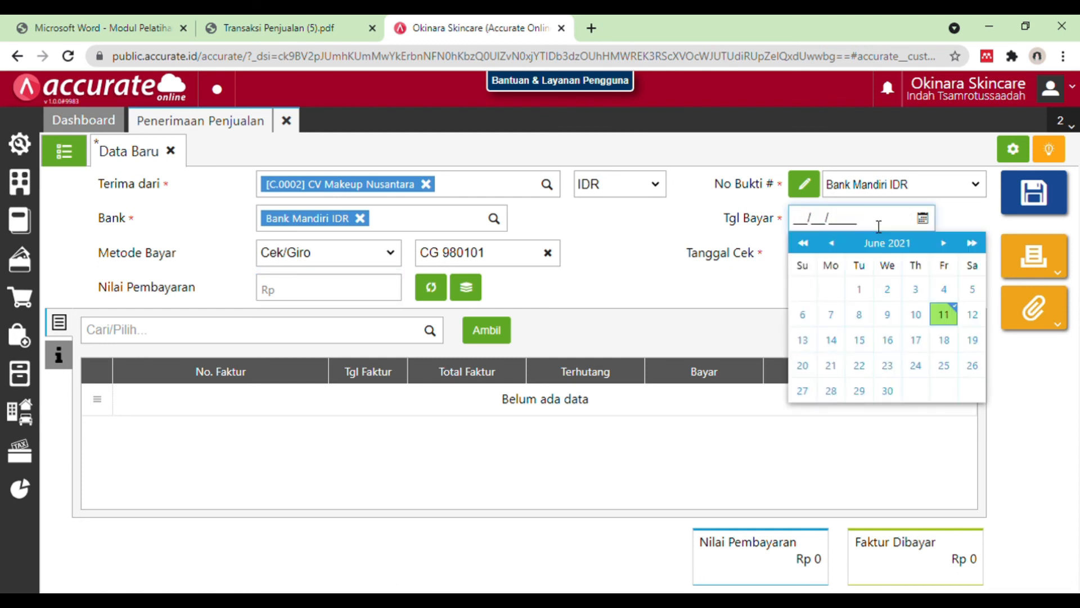
text(20/01/2019)
click(806, 367)
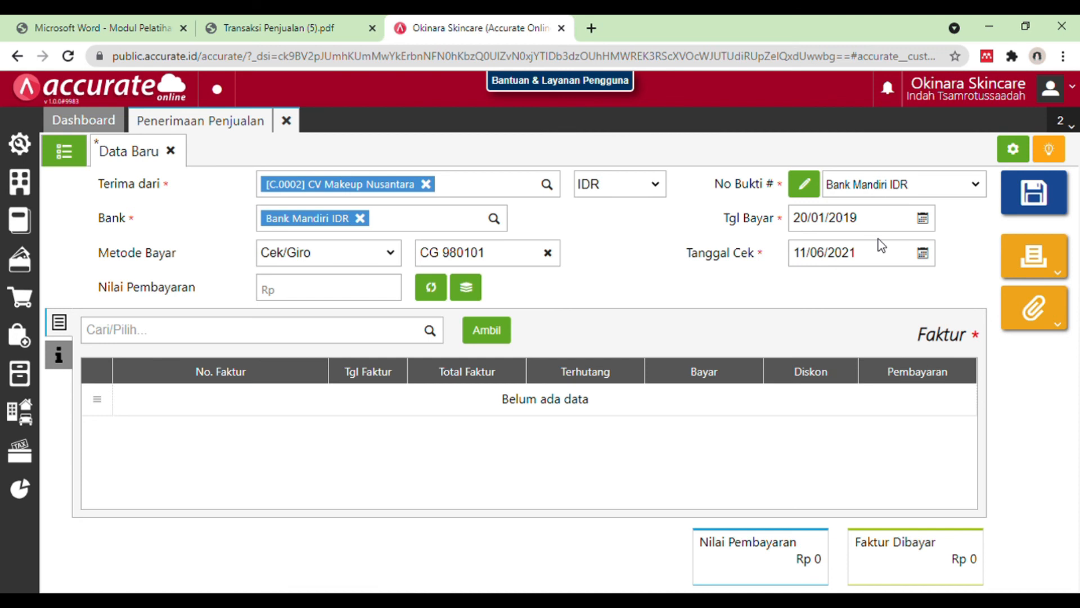
Step: Set the cheque date (Tanggal Cek) to 30/01/2019
click(879, 261)
key(BackSpace)
key(BackSpace)
key(BackSpace)
key(BackSpace)
key(BackSpace)
key(BackSpace)
key(BackSpace)
key(BackSpace)
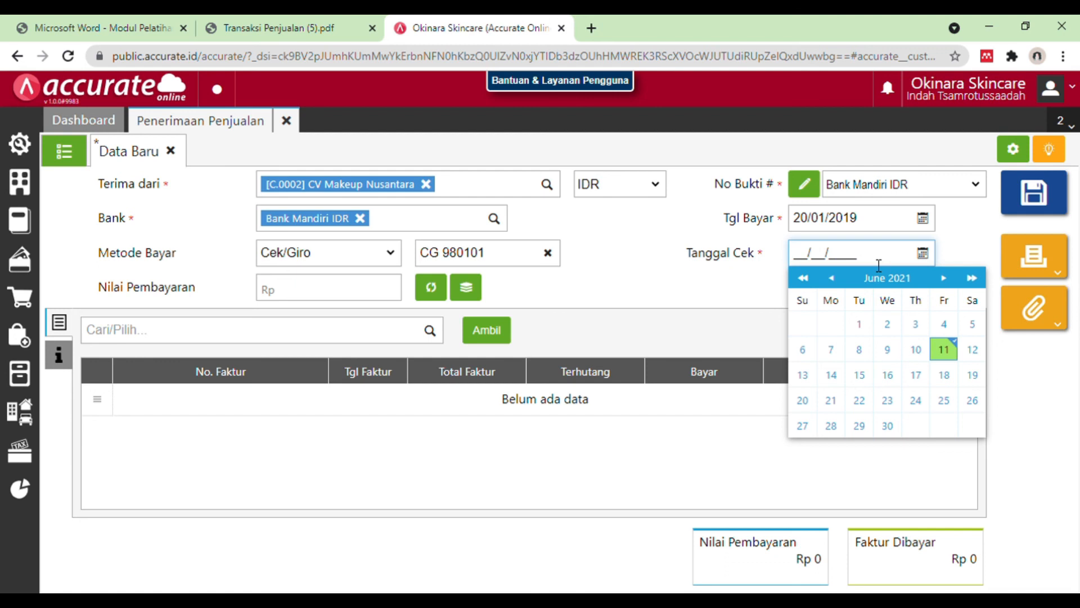
text(30/01/2019)
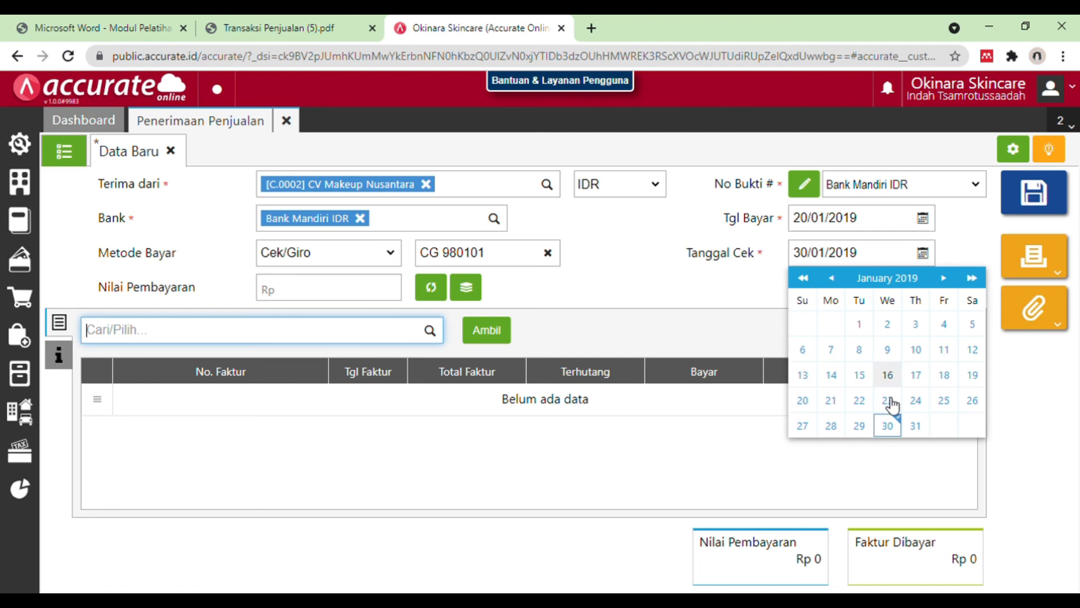
click(889, 433)
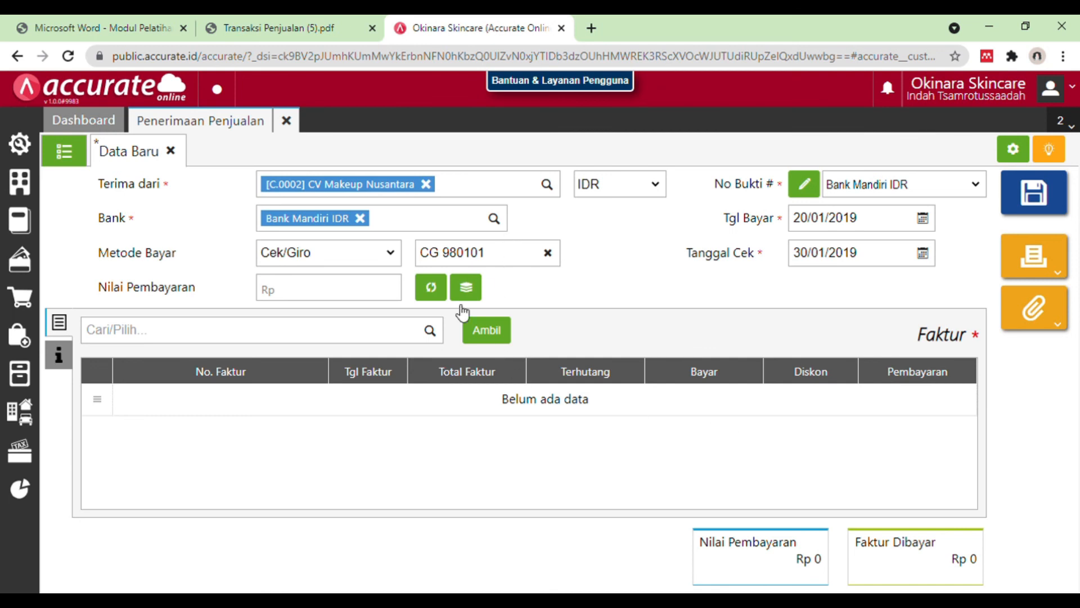
Step: Add the customer's outstanding invoice 6789 to the sales receipt with a payment of Rp 1.143.000
click(430, 331)
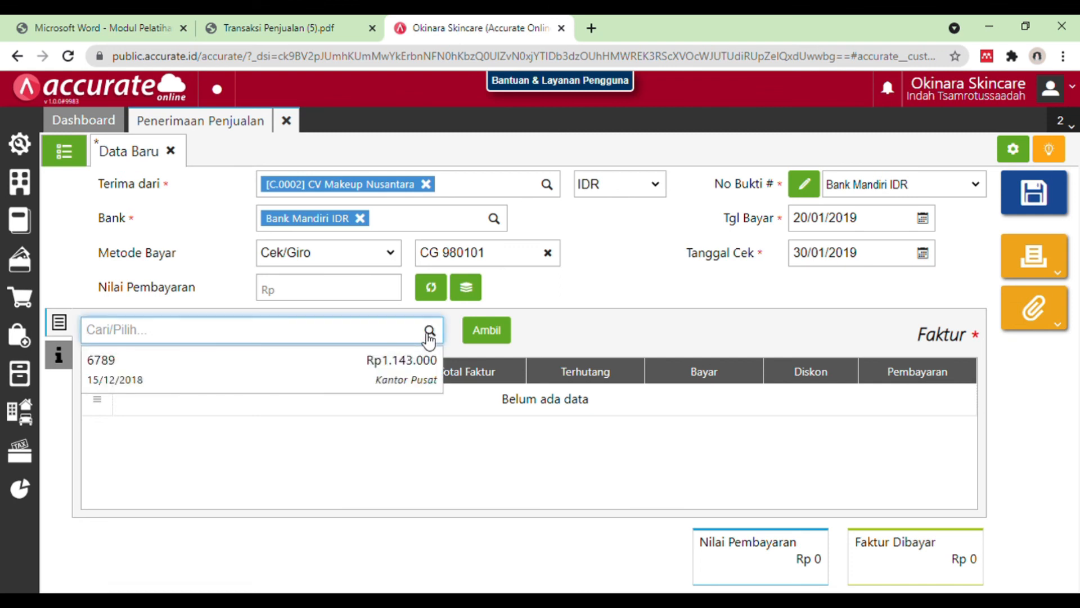
click(389, 368)
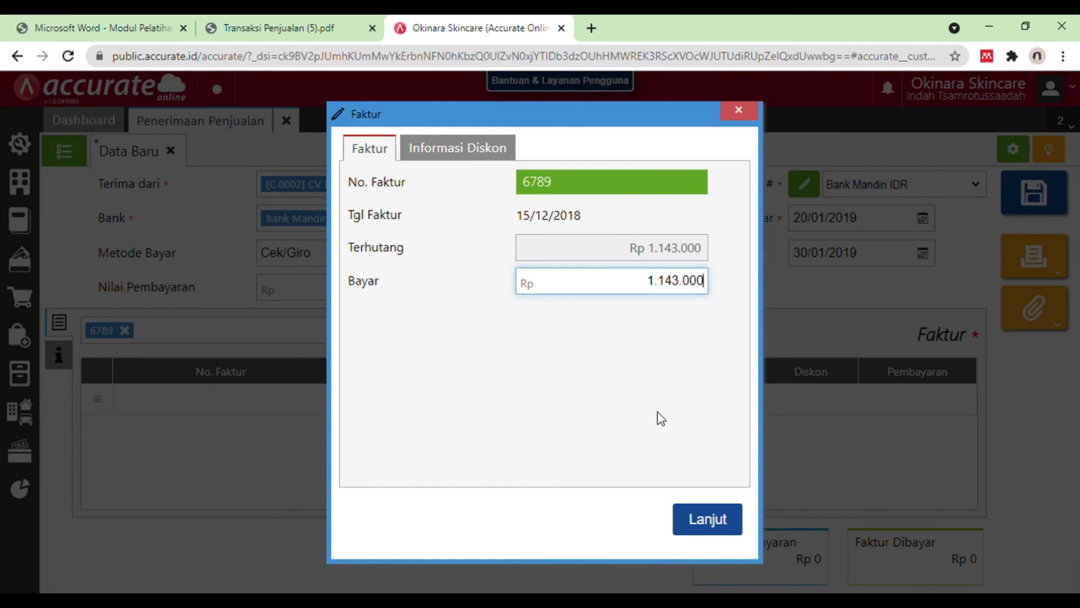
click(717, 528)
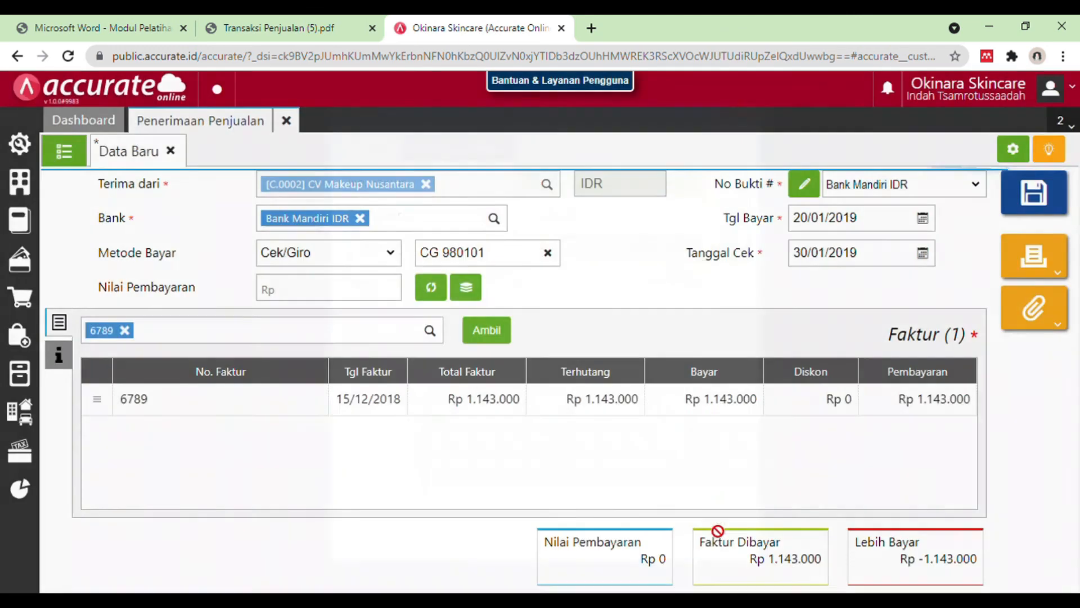
Step: Fill Nilai Pembayaran with the calculated Rp 1.143.000 and save the sales receipt, returning to the transactions PDF
click(431, 288)
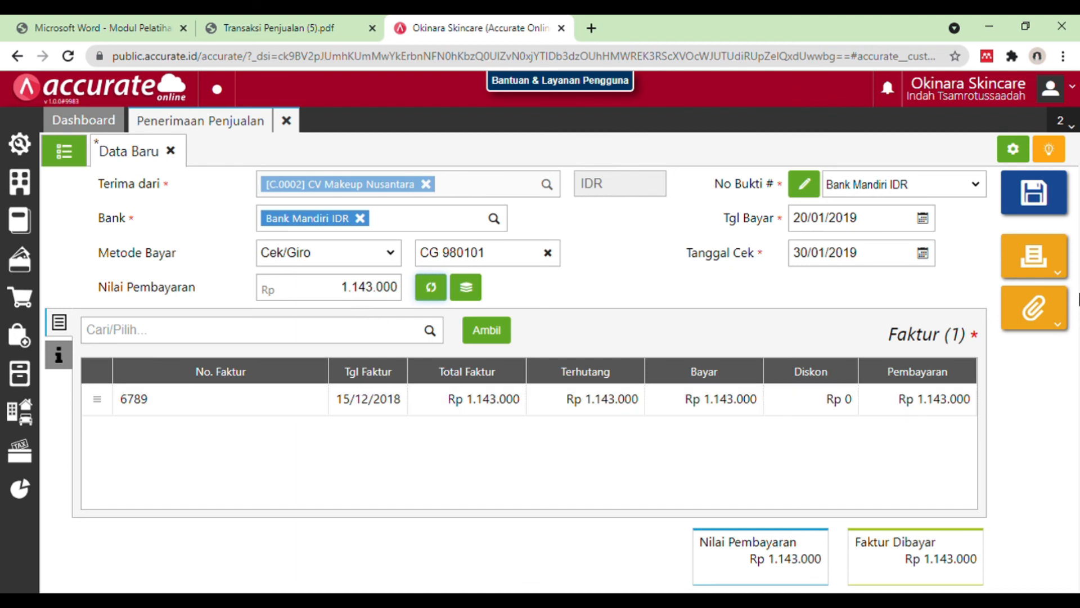
click(1056, 205)
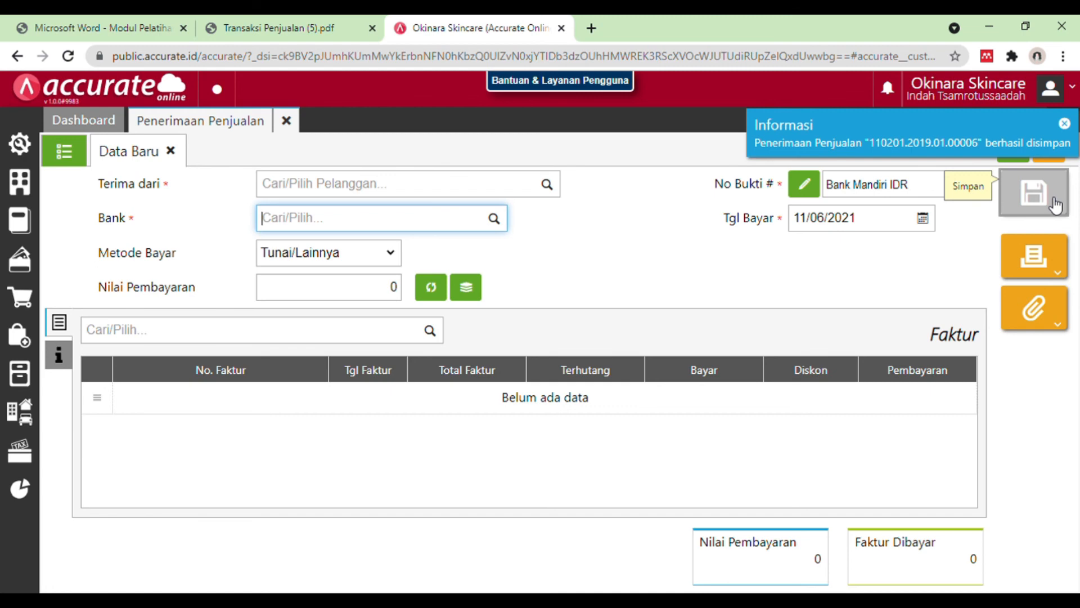
click(269, 20)
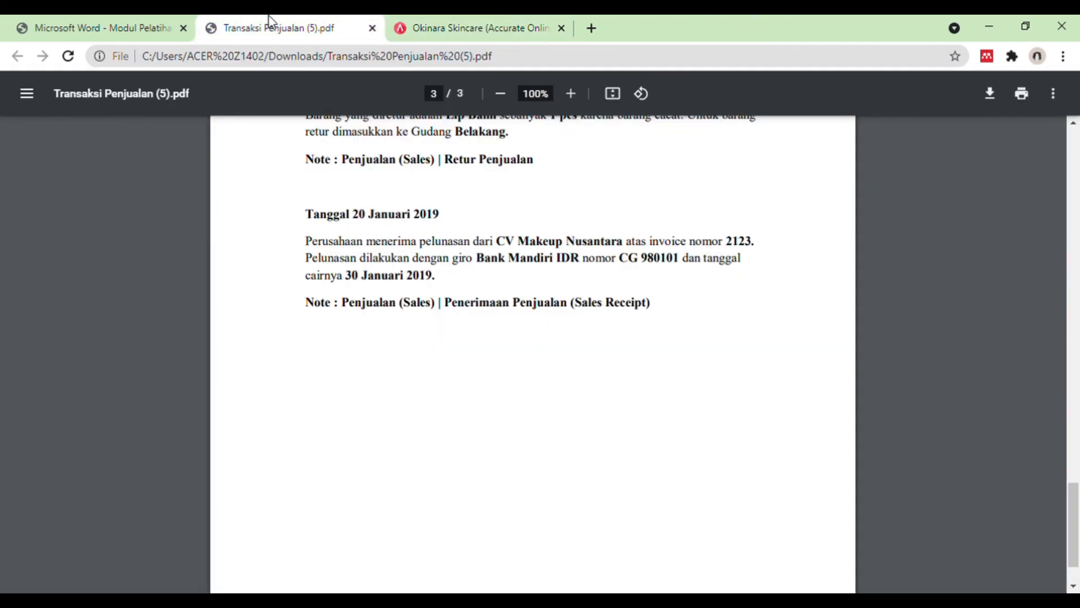